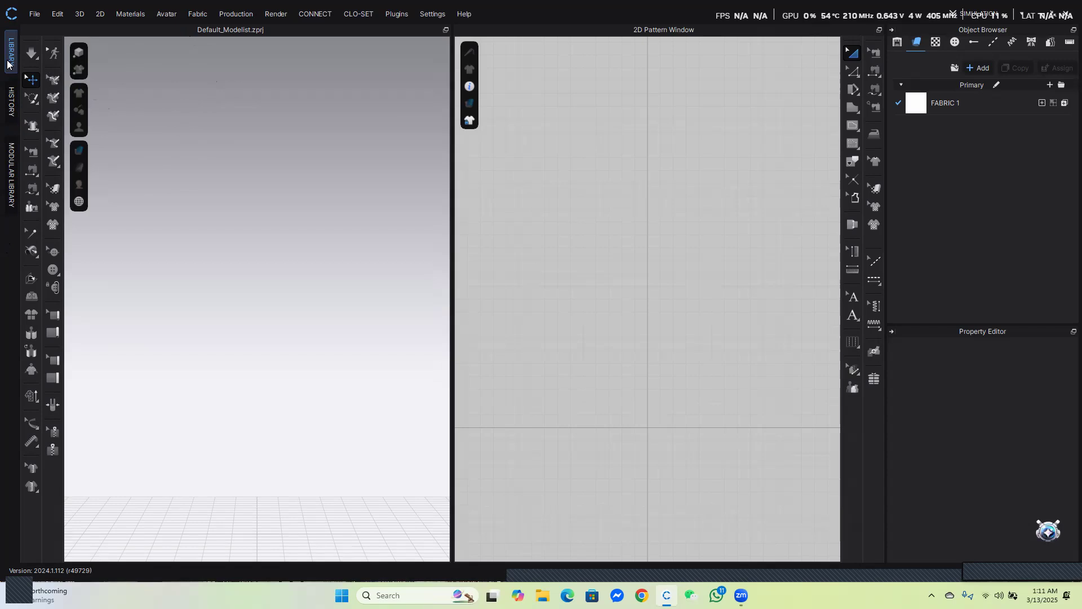
Browse the Library's Garment, Avatar, Hanger, Fabric, Hardware and Trims and Material categories and their folders
click(10, 54)
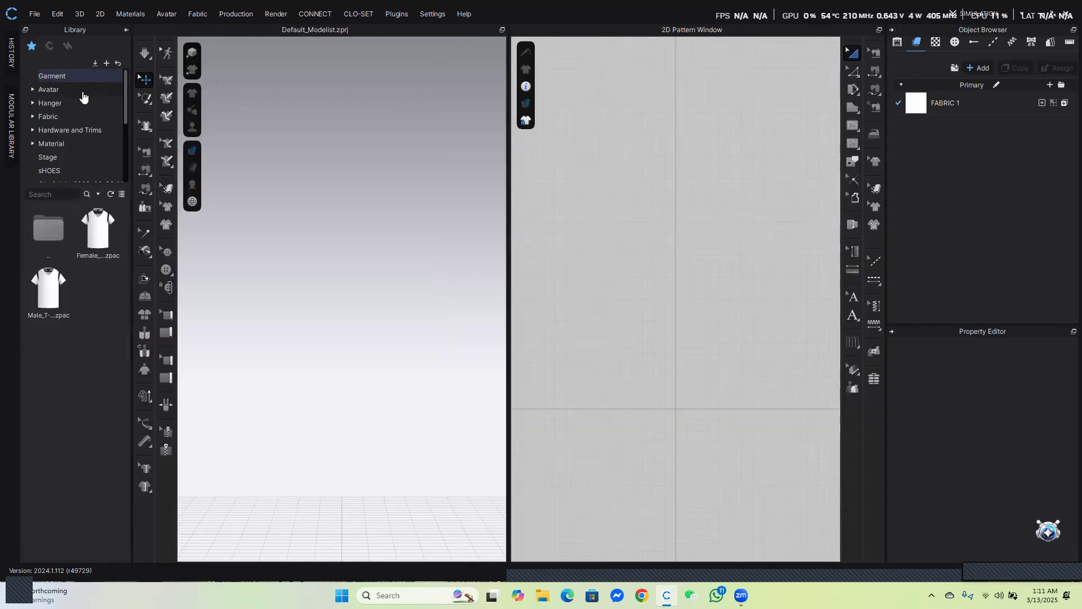
click(74, 91)
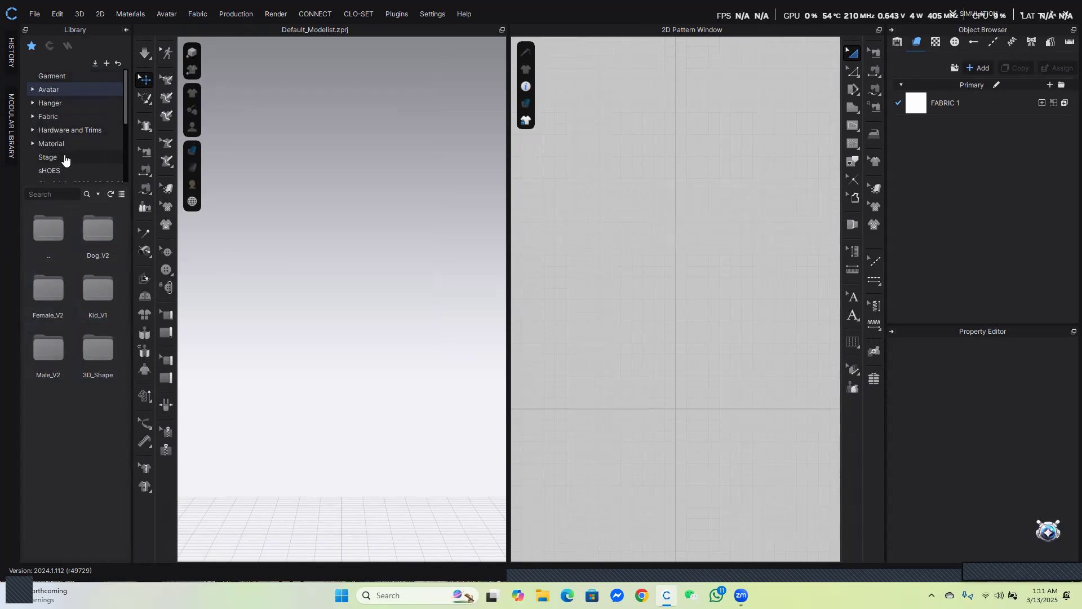
click(72, 77)
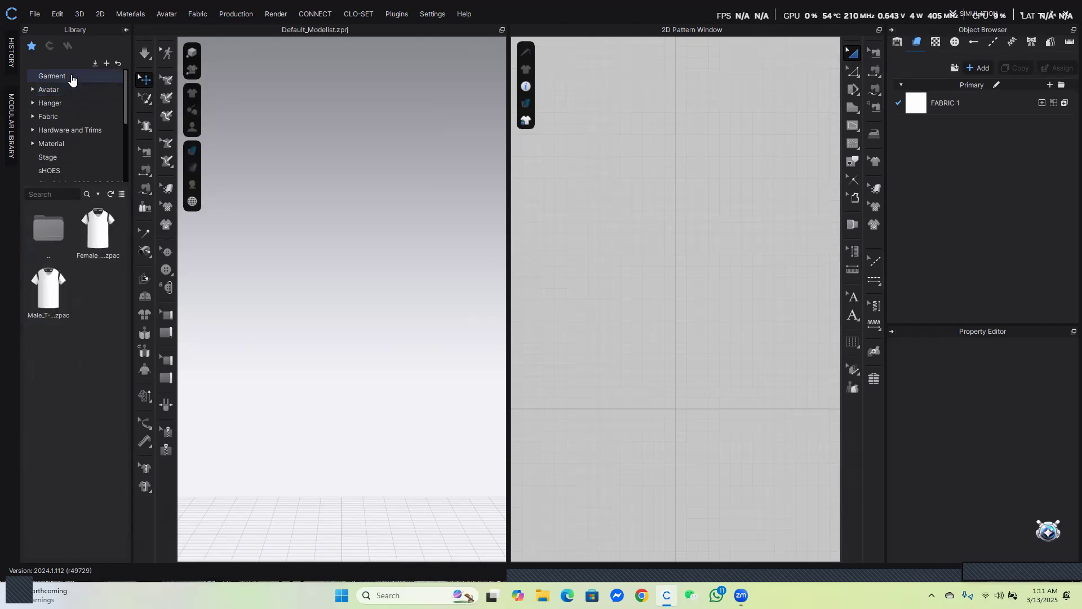
click(75, 93)
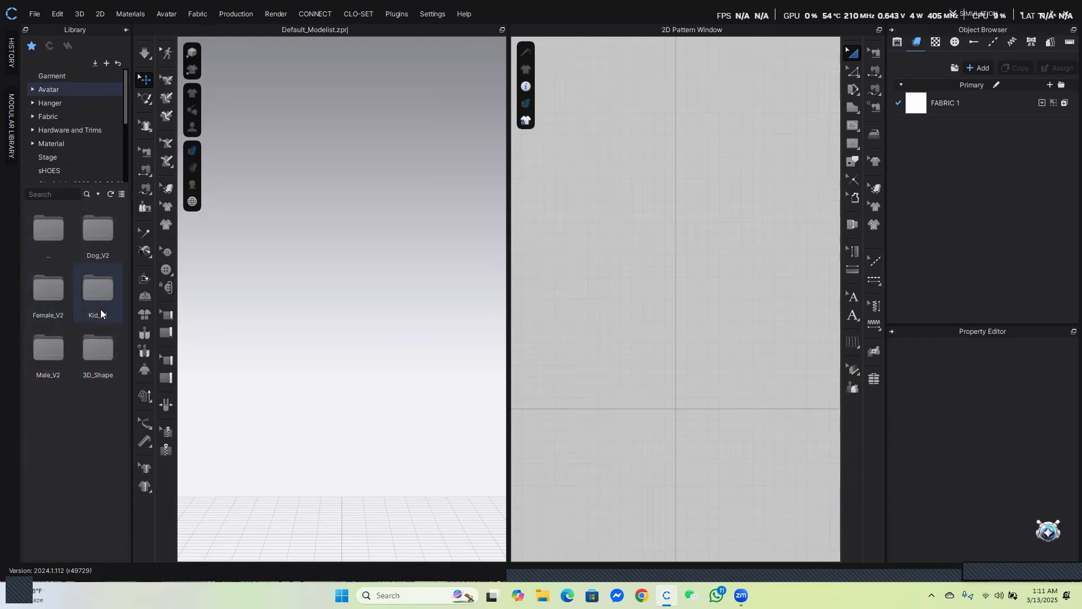
click(60, 105)
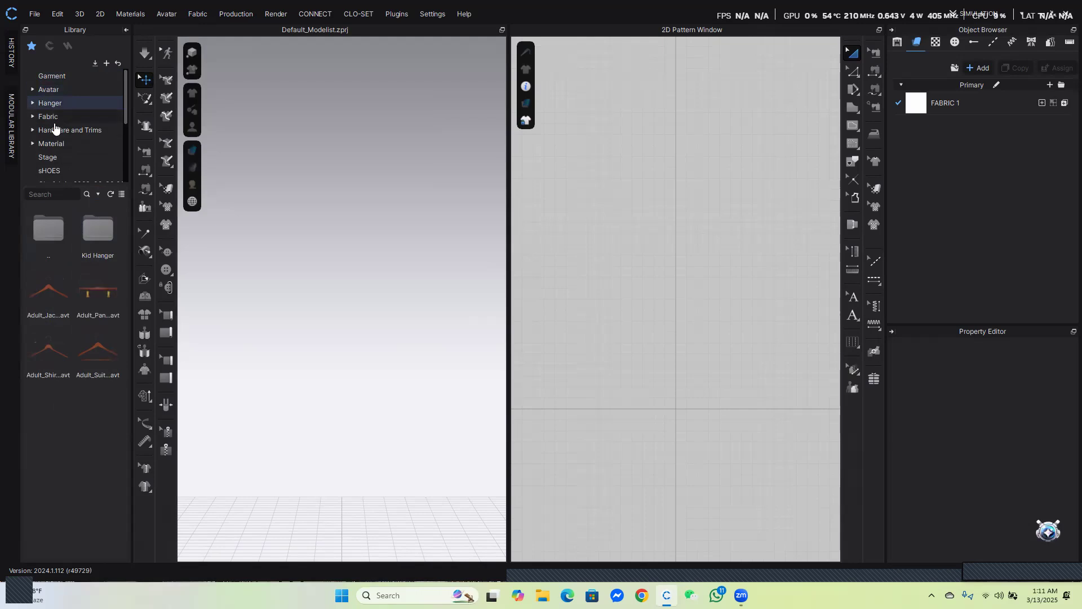
click(54, 118)
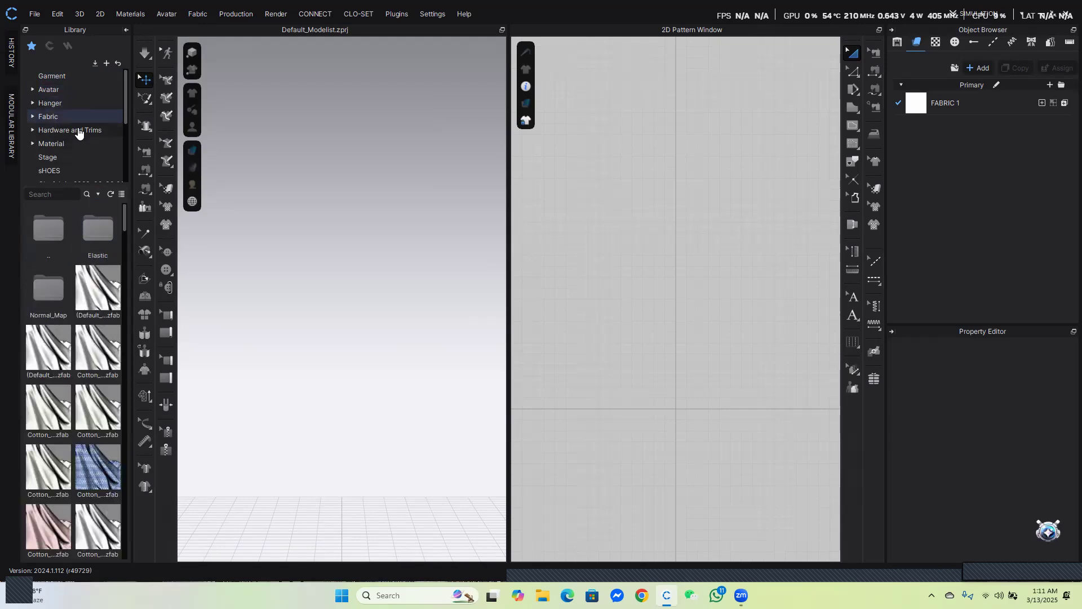
click(79, 131)
click(77, 144)
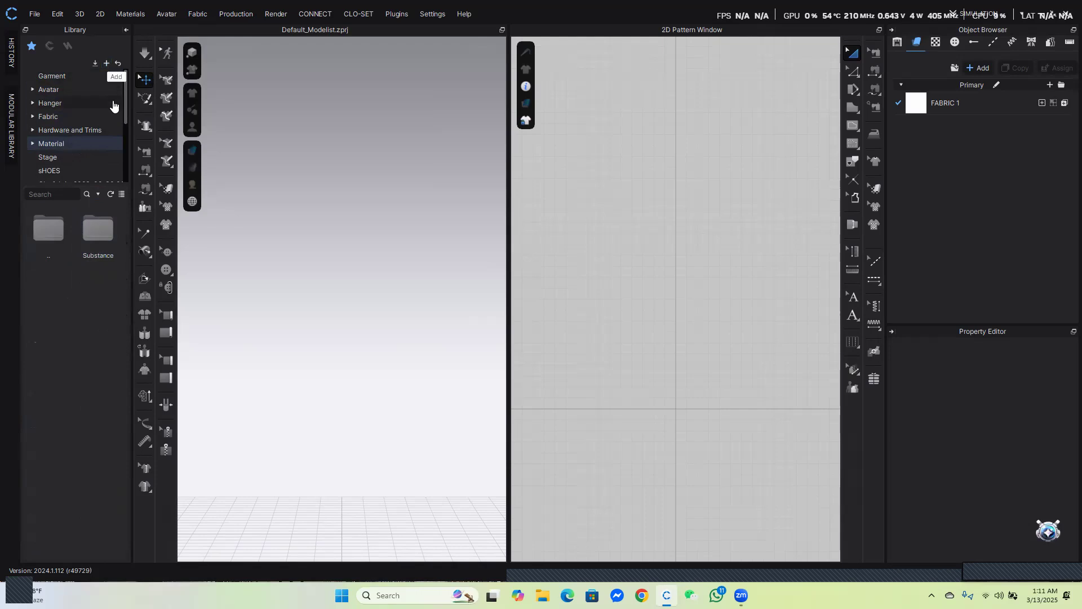
drag(125, 104, 124, 160)
click(51, 175)
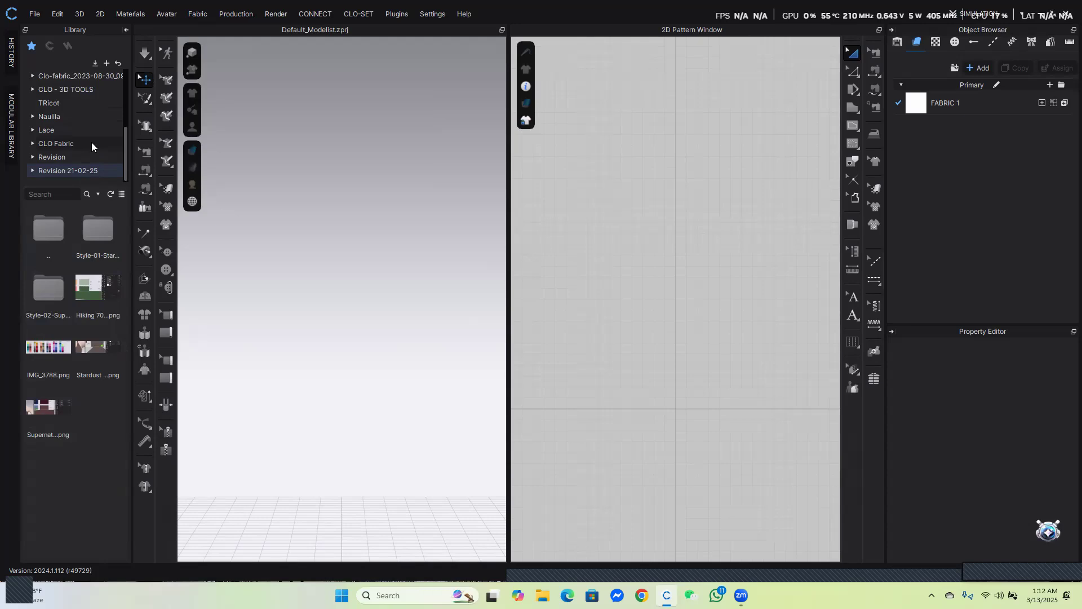
scroll(92, 142, up, 3)
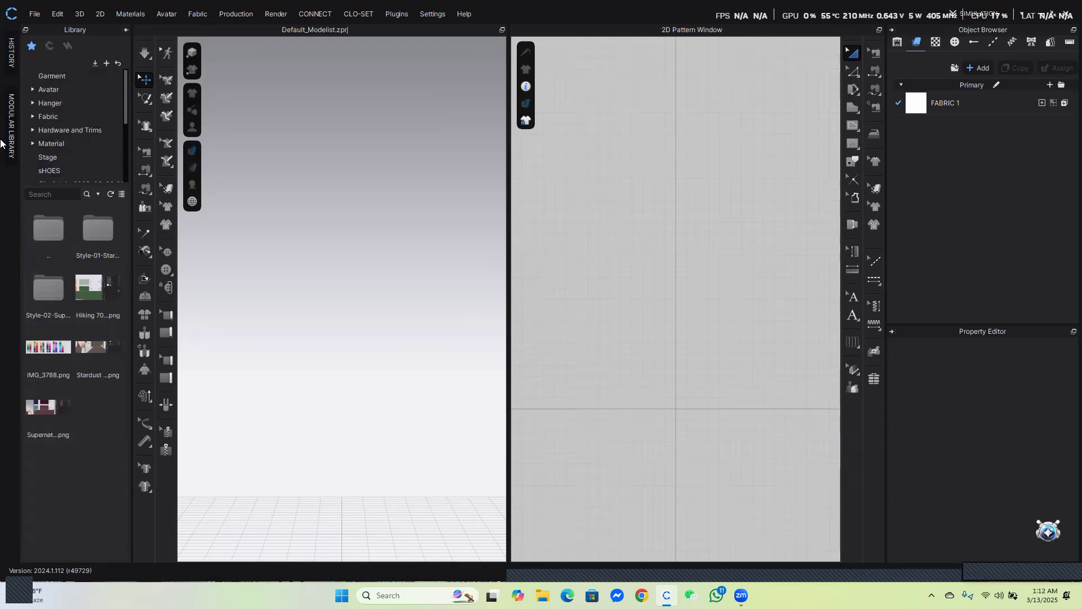
click(126, 30)
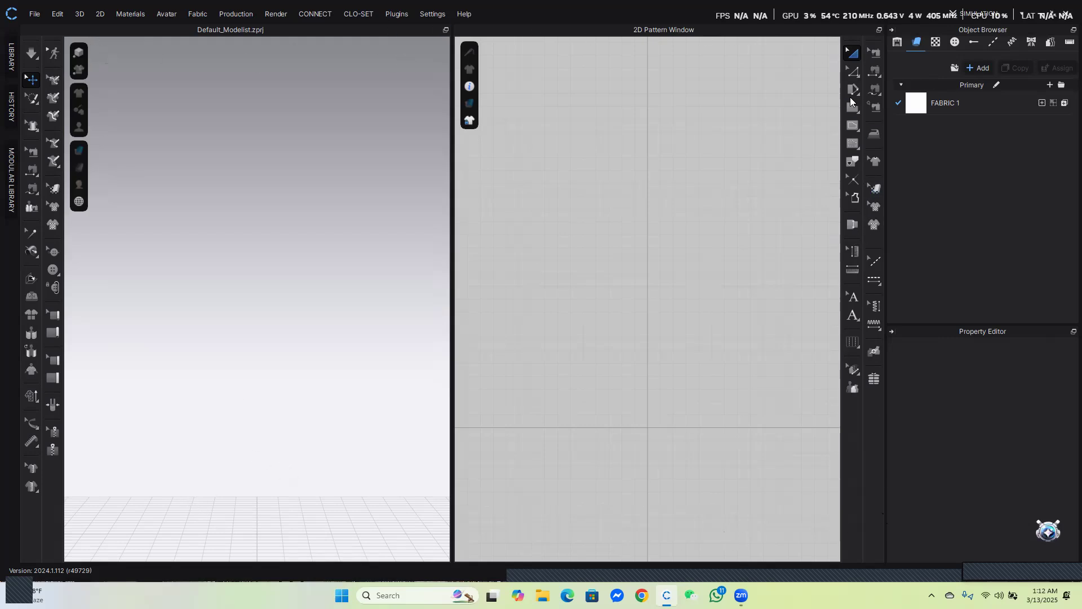
Open User Settings on the User Interface page and set the 3D Toolbar position to Left
click(430, 14)
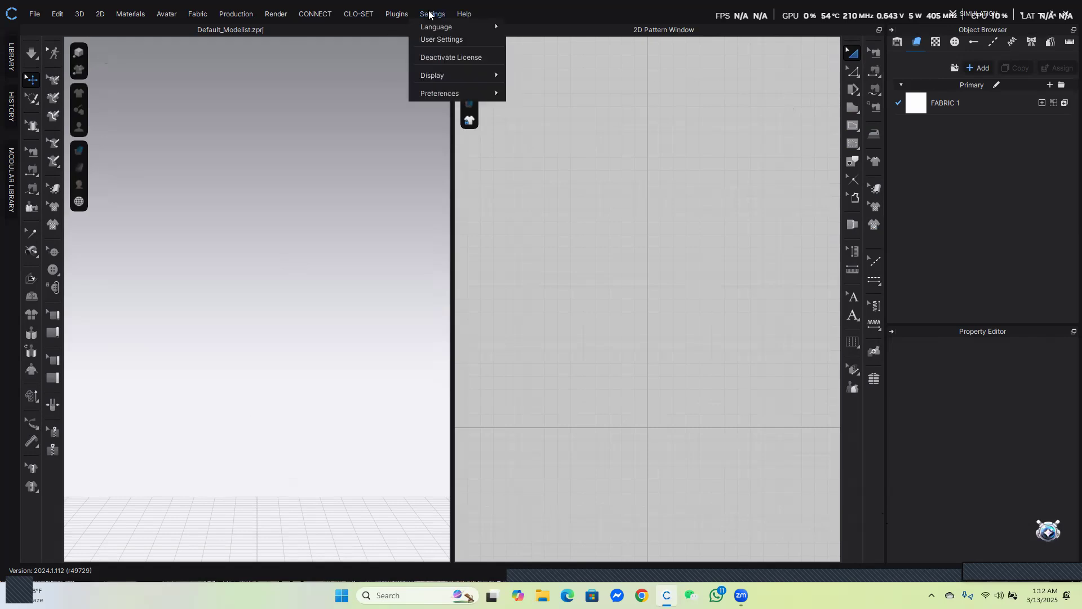
click(442, 42)
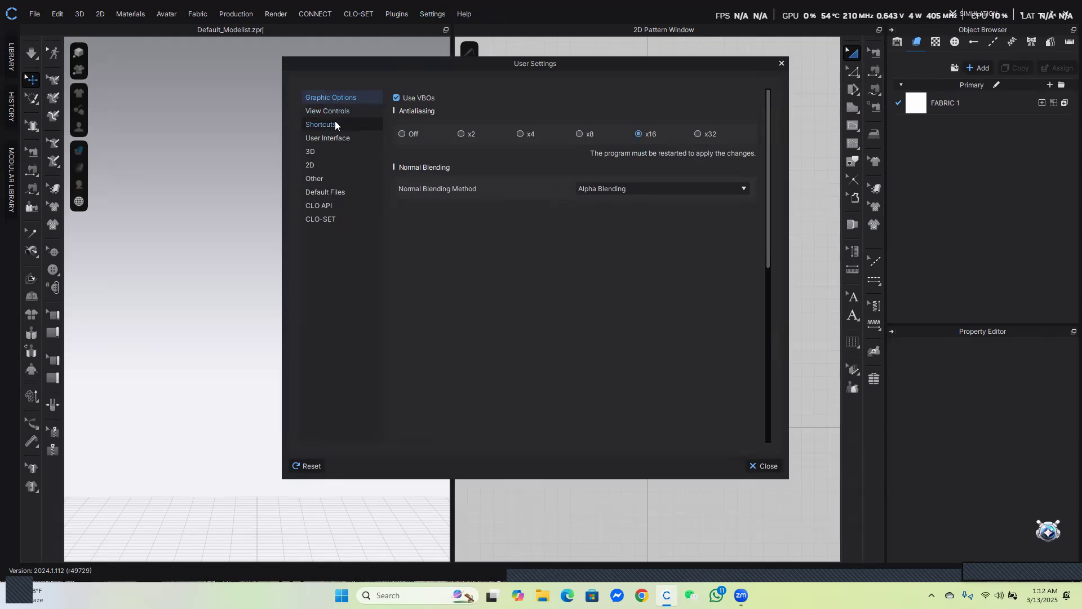
click(330, 138)
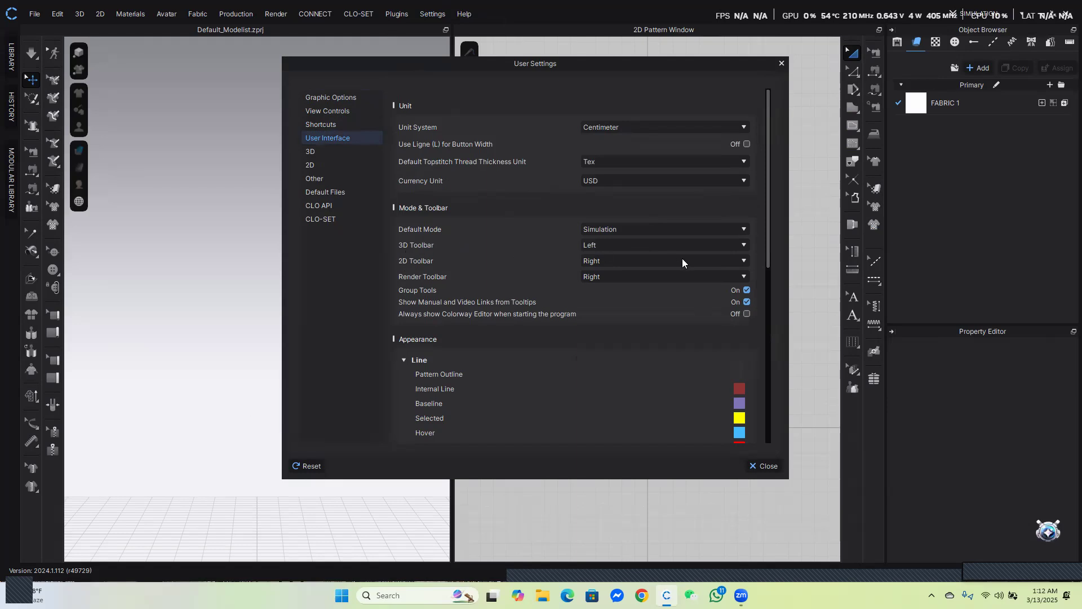
click(744, 245)
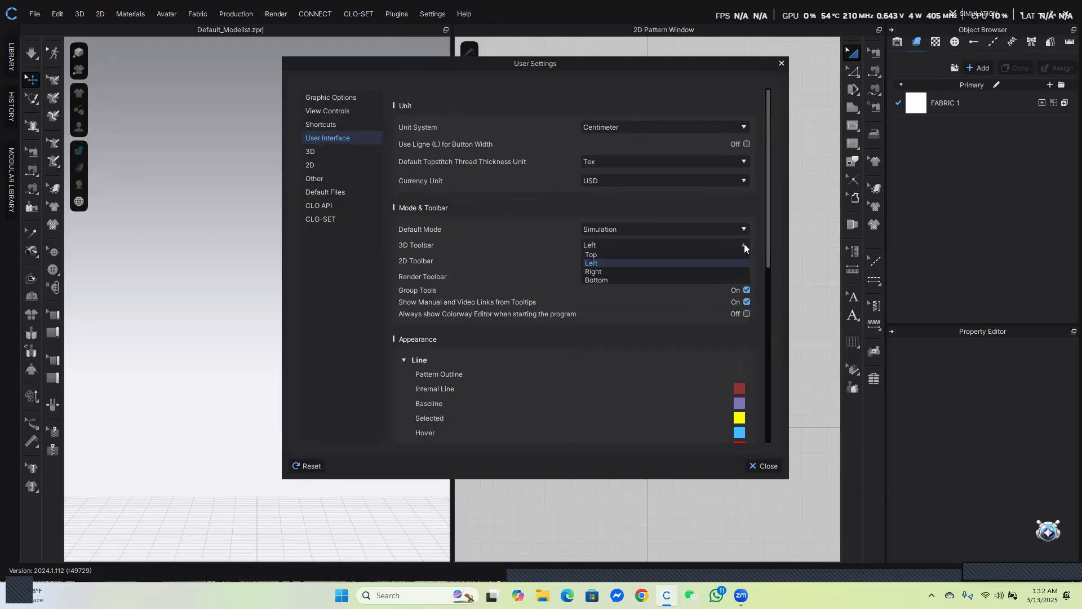
click(536, 254)
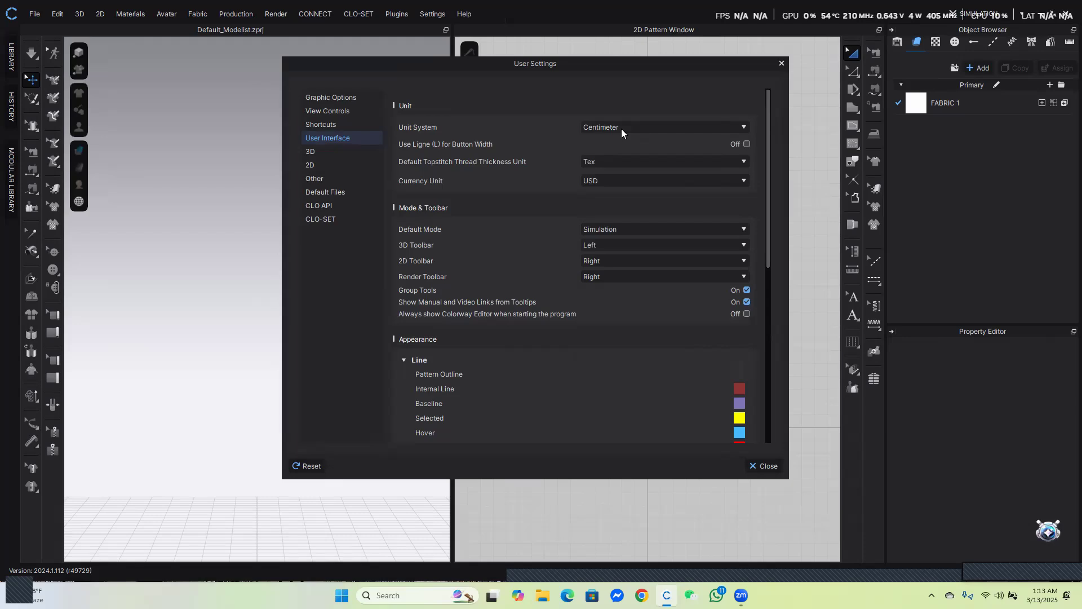
Switch the unit system to Inch and back to Centimeter, then close User Settings
click(744, 127)
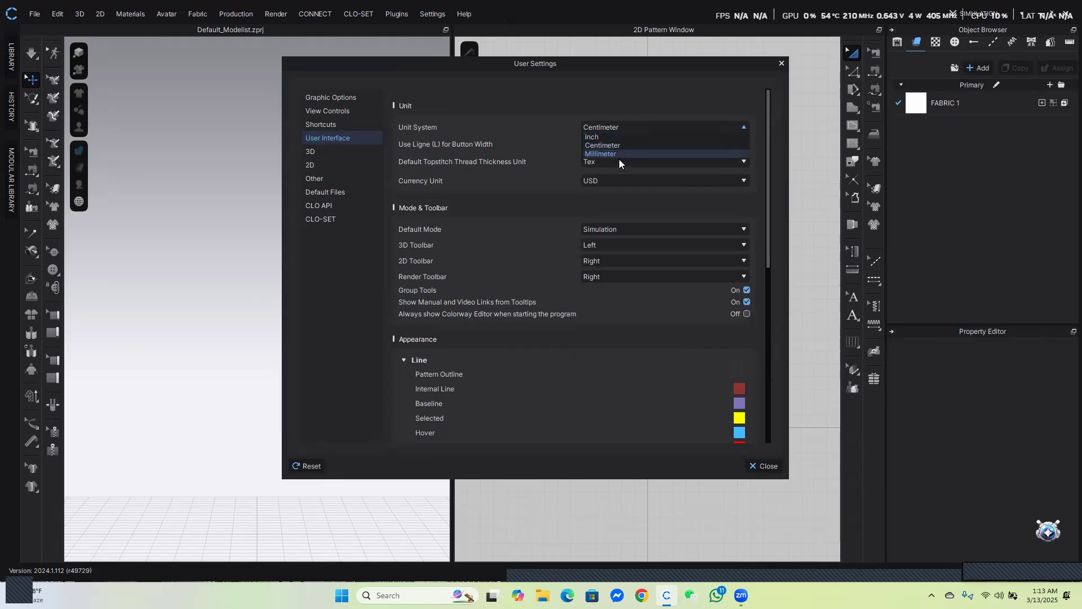
click(608, 137)
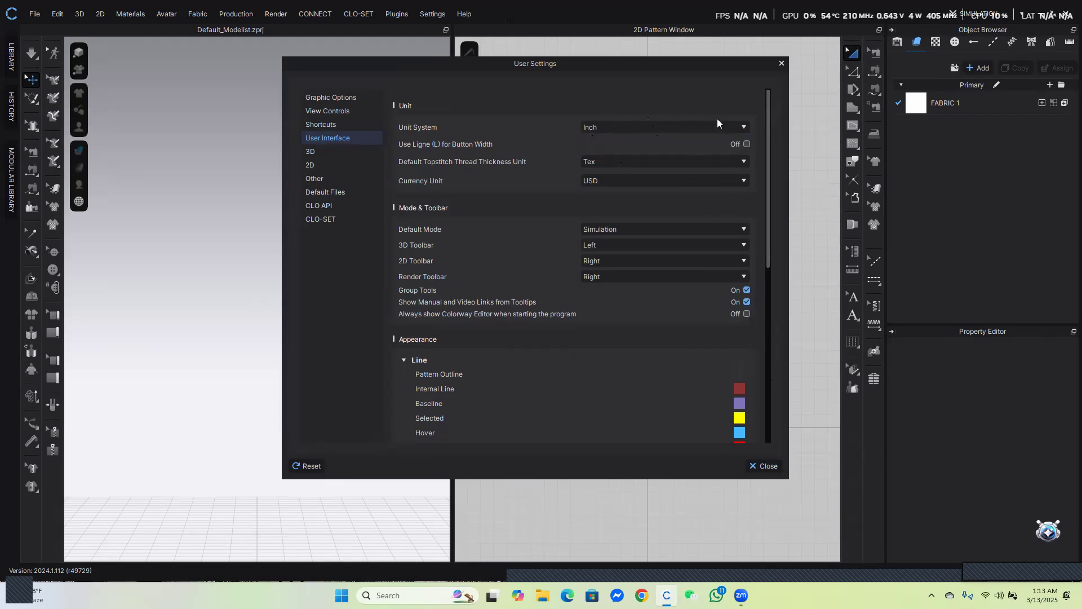
click(745, 126)
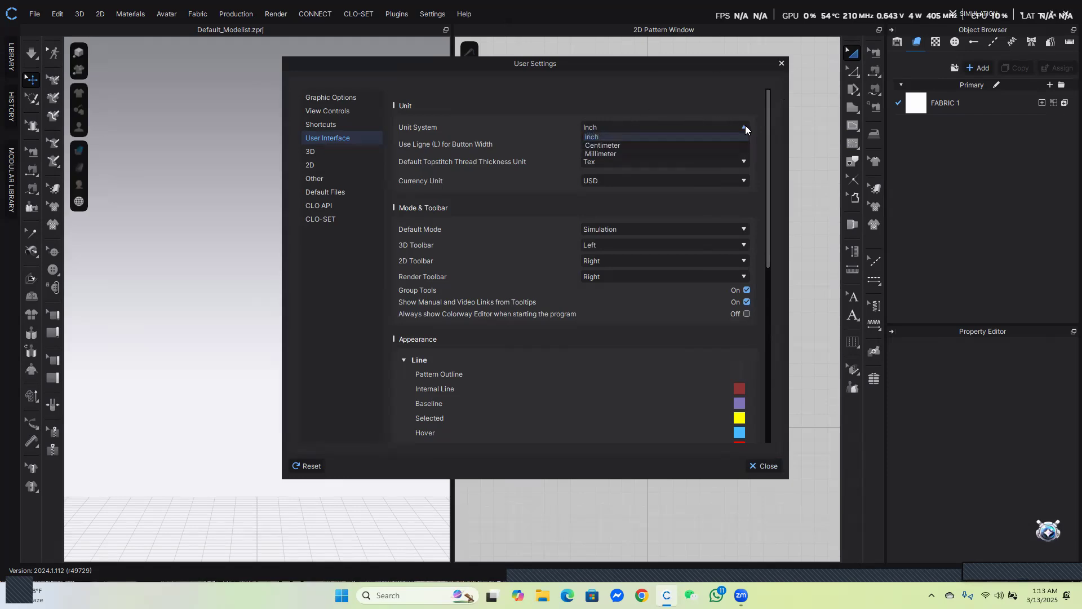
click(636, 142)
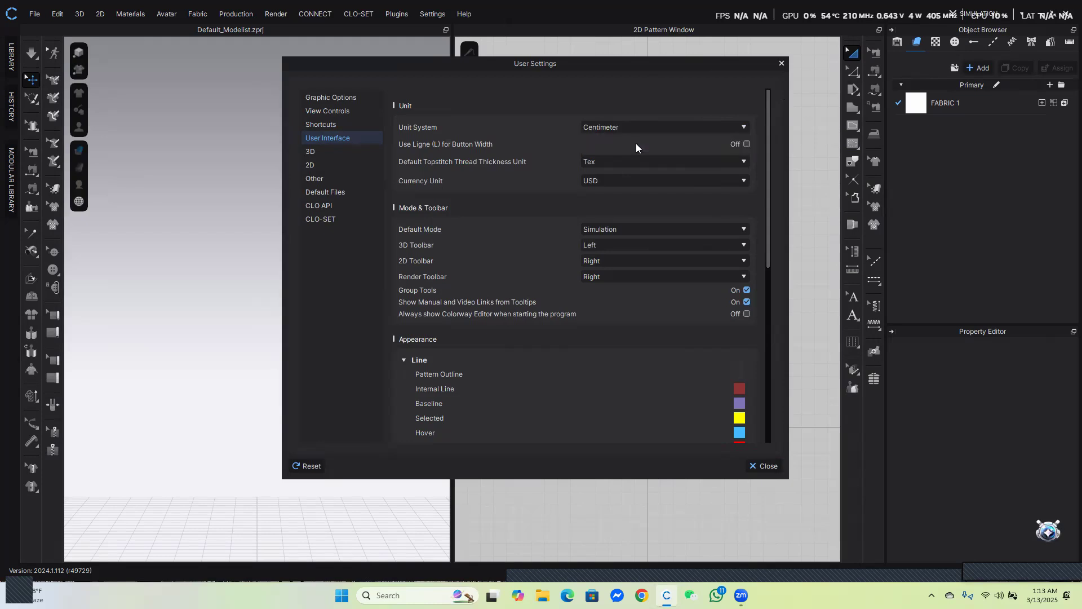
click(764, 464)
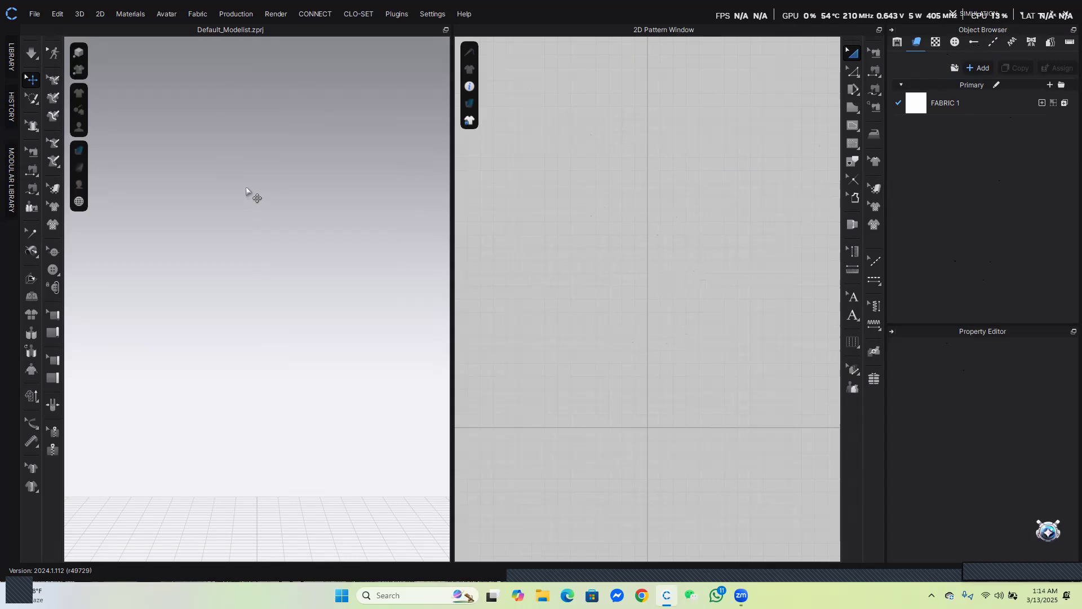
Load the MV2_Dario avatar from the Library's Avatar > Male_V2 folder into the 3D window
click(12, 58)
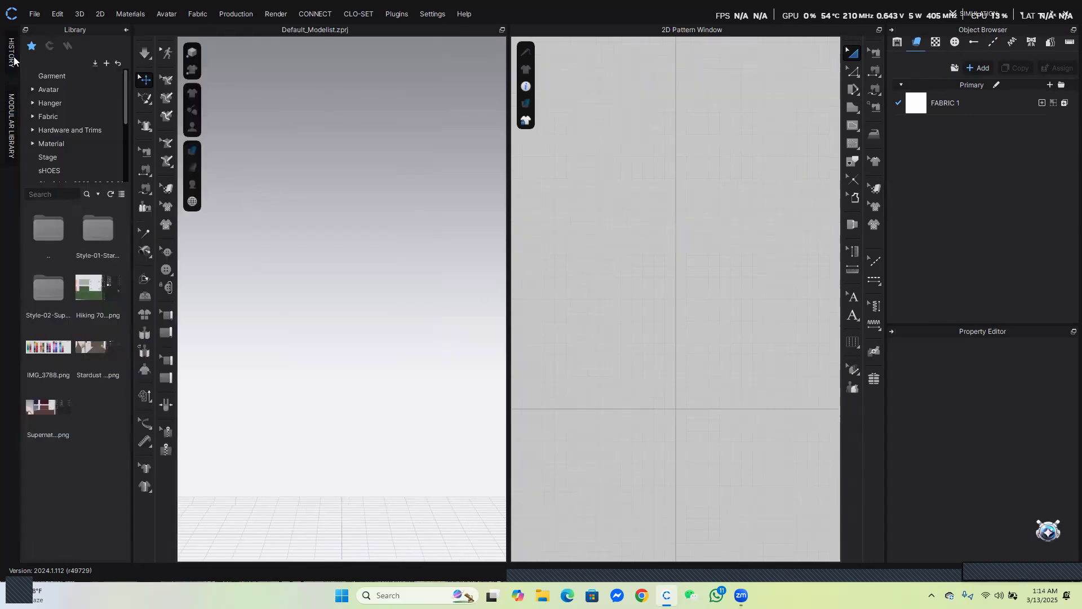
click(50, 90)
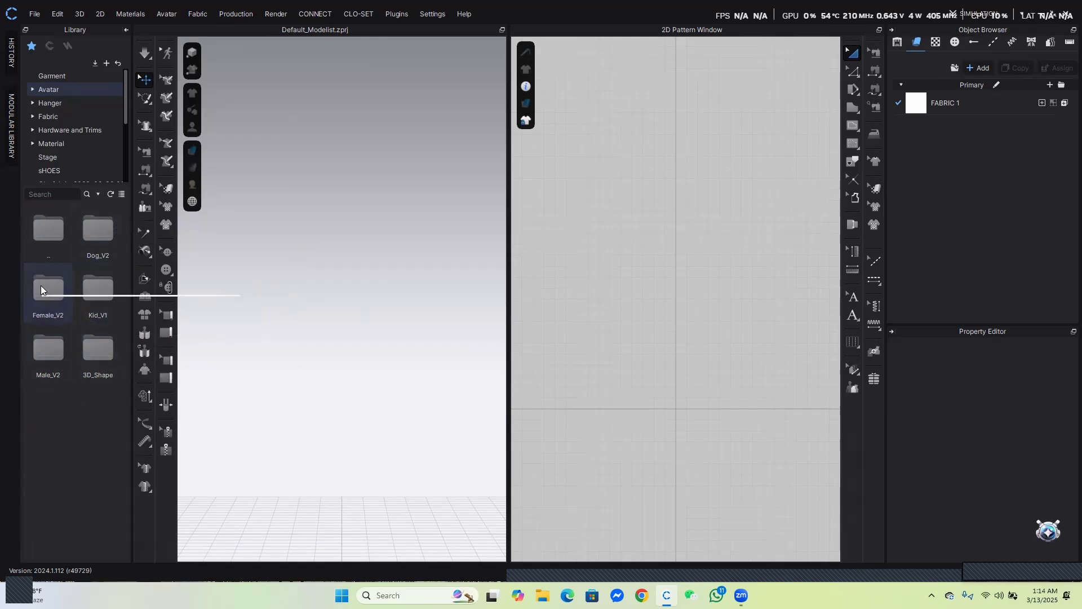
double_click(48, 350)
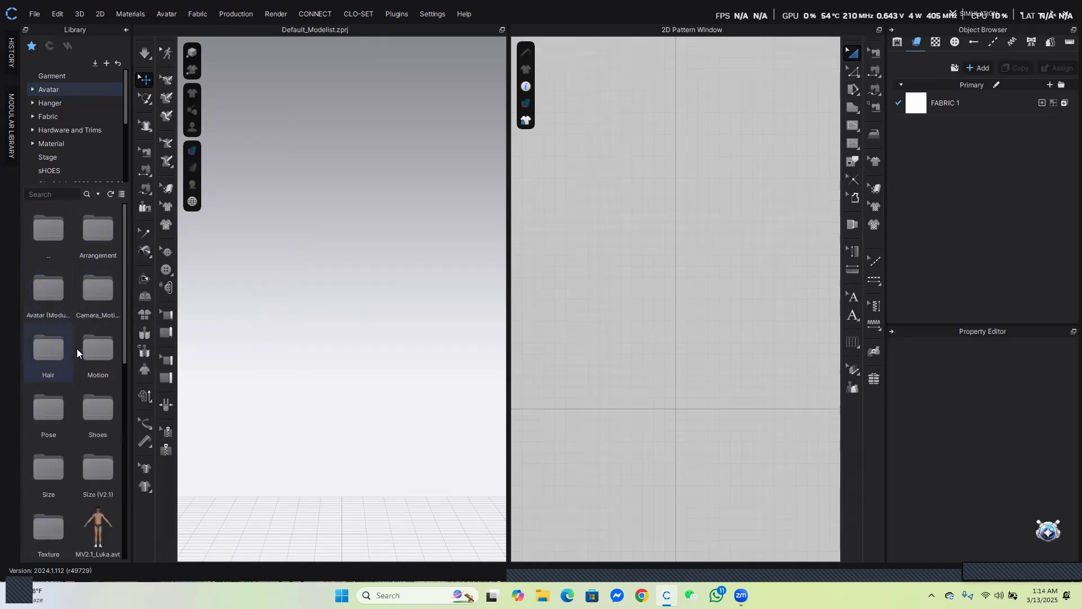
scroll(77, 348, down, 3)
mouse_move(106, 381)
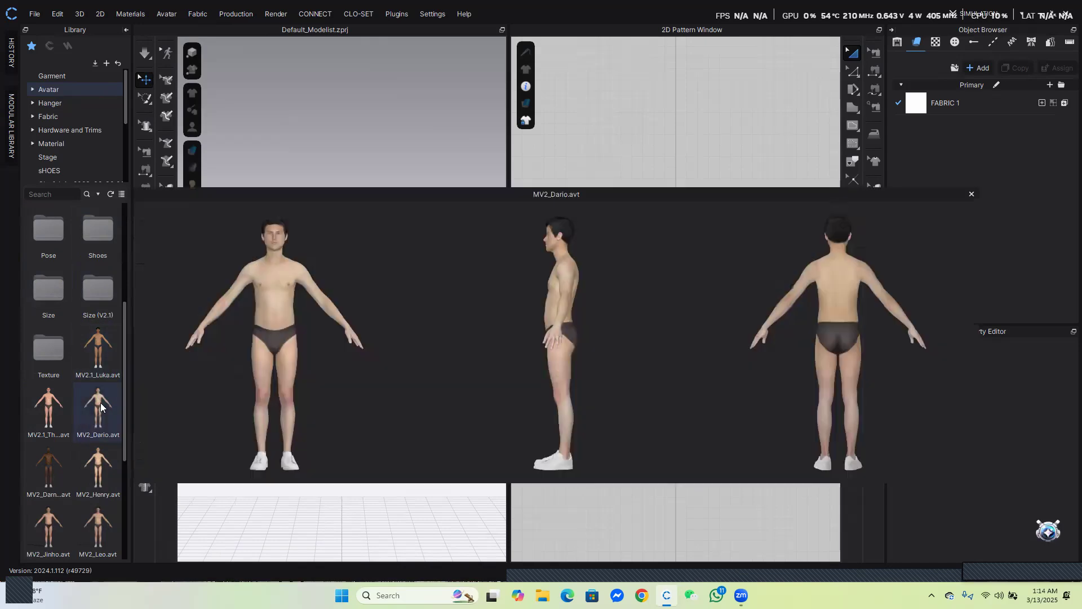
double_click(100, 403)
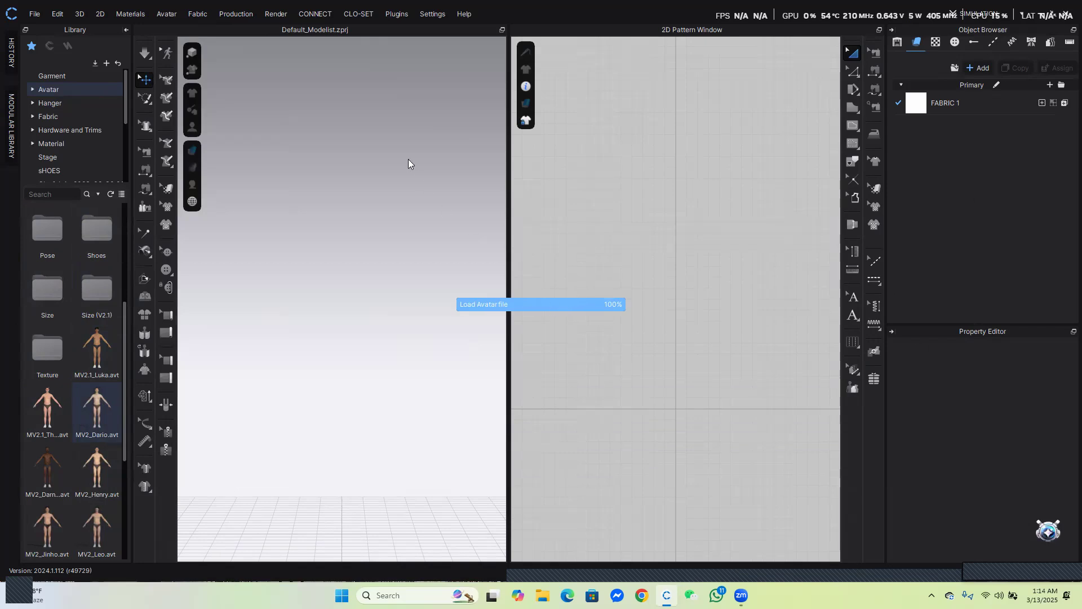
scroll(362, 496, down, 4)
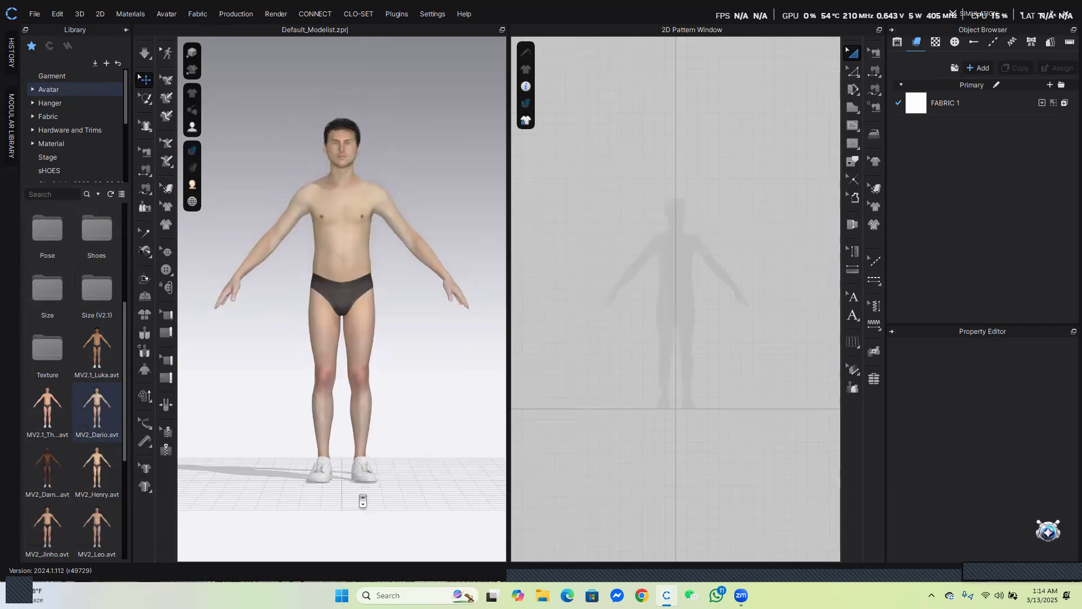
scroll(362, 490, down, 2)
scroll(362, 490, up, 5)
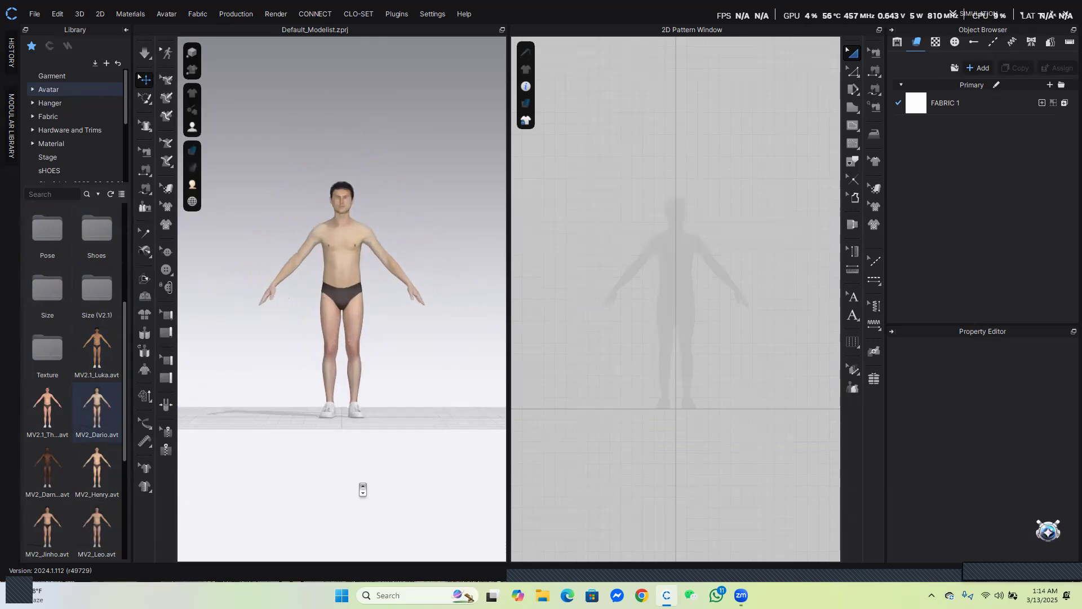
scroll(363, 490, up, 3)
scroll(362, 490, down, 3)
scroll(363, 490, up, 3)
scroll(363, 490, down, 2)
scroll(362, 490, down, 2)
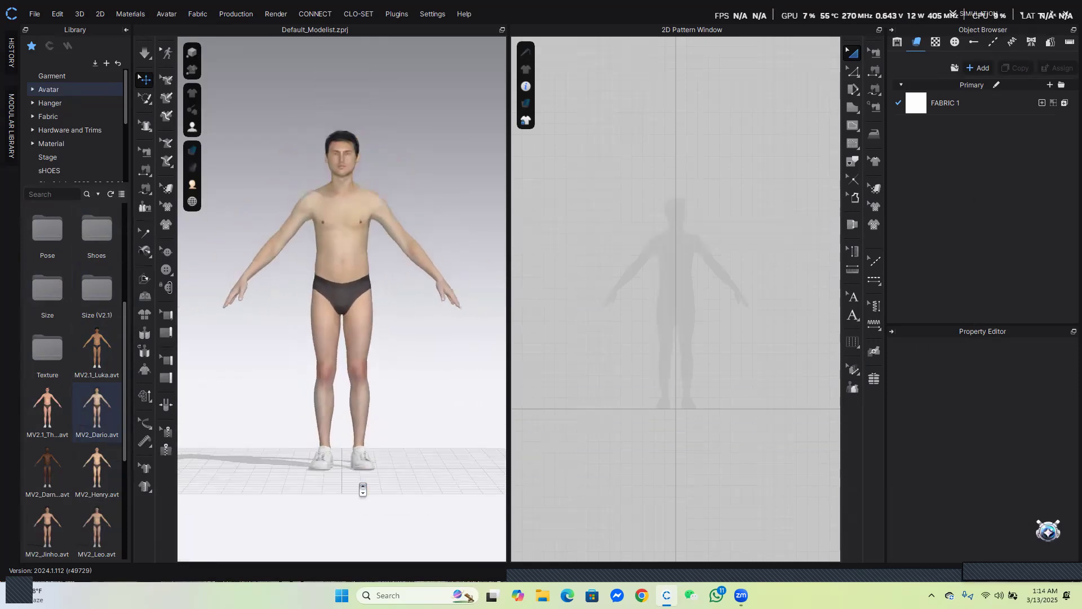
mouse_move(435, 259)
right_down()
mouse_move(220, 261)
mouse_move(420, 278)
mouse_move(448, 342)
mouse_move(302, 333)
mouse_move(322, 442)
mouse_move(526, 276)
mouse_move(235, 273)
mouse_move(587, 273)
mouse_move(297, 258)
mouse_move(330, 346)
mouse_move(435, 293)
mouse_move(430, 265)
right_up()
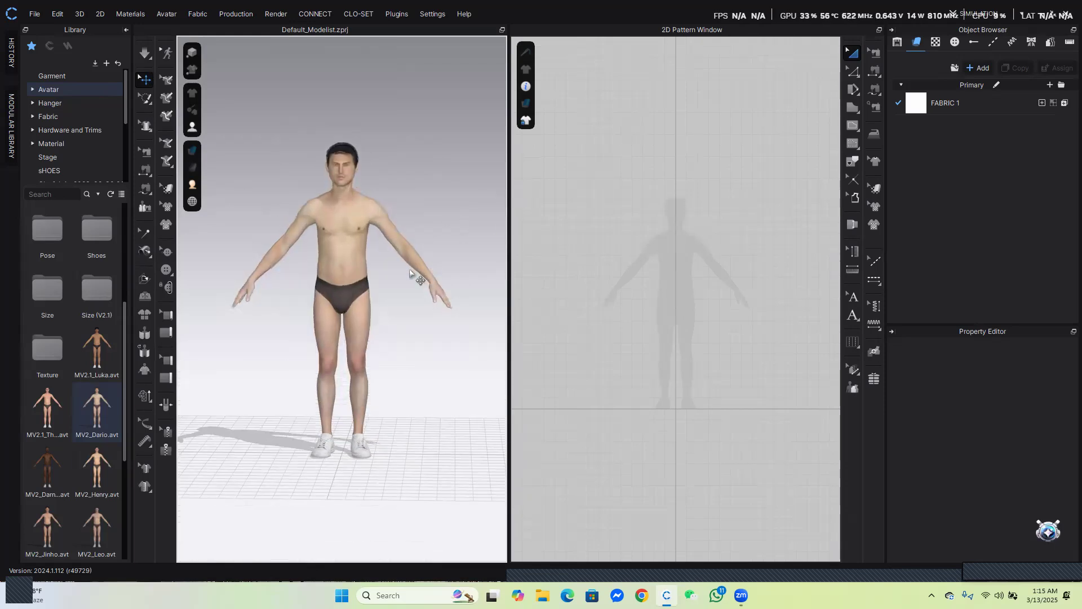
middle_drag(382, 285, 409, 280)
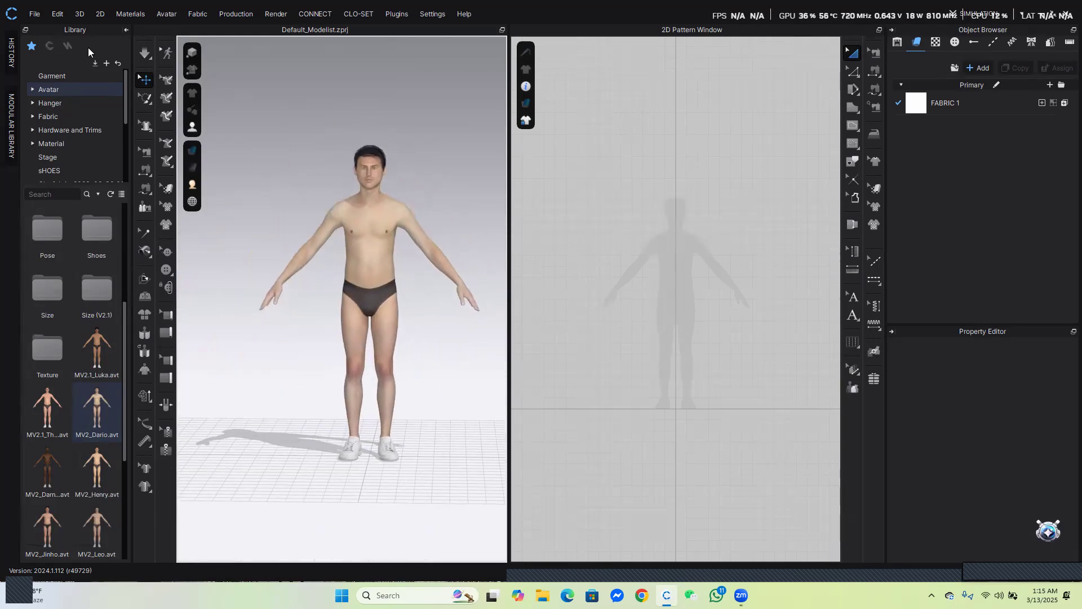
click(124, 30)
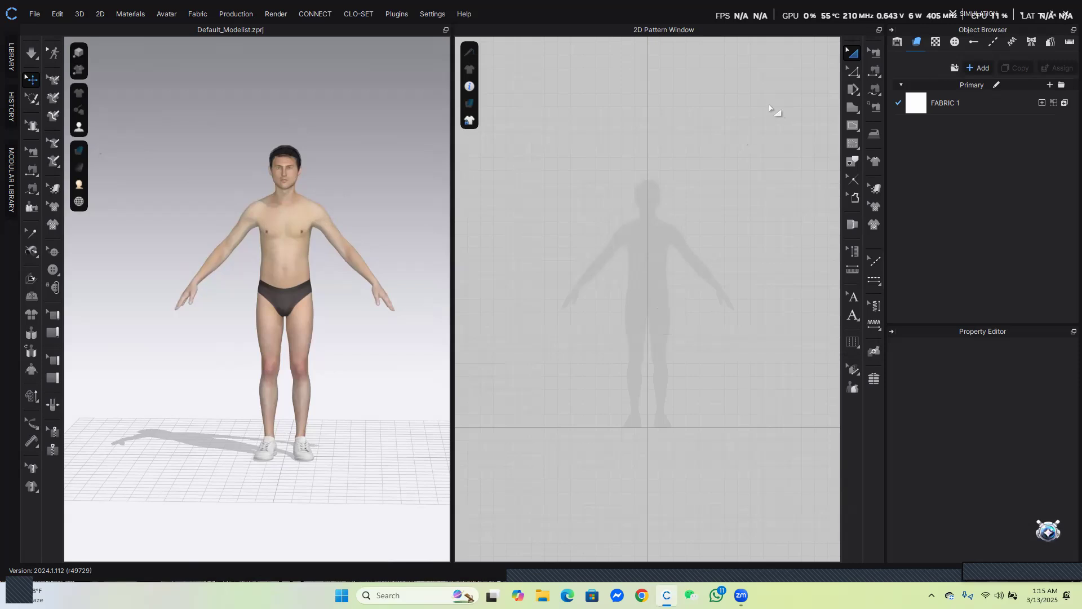
Create a rectangle pattern 27 cm wide and 72 cm high in the 2D Pattern Window
click(856, 115)
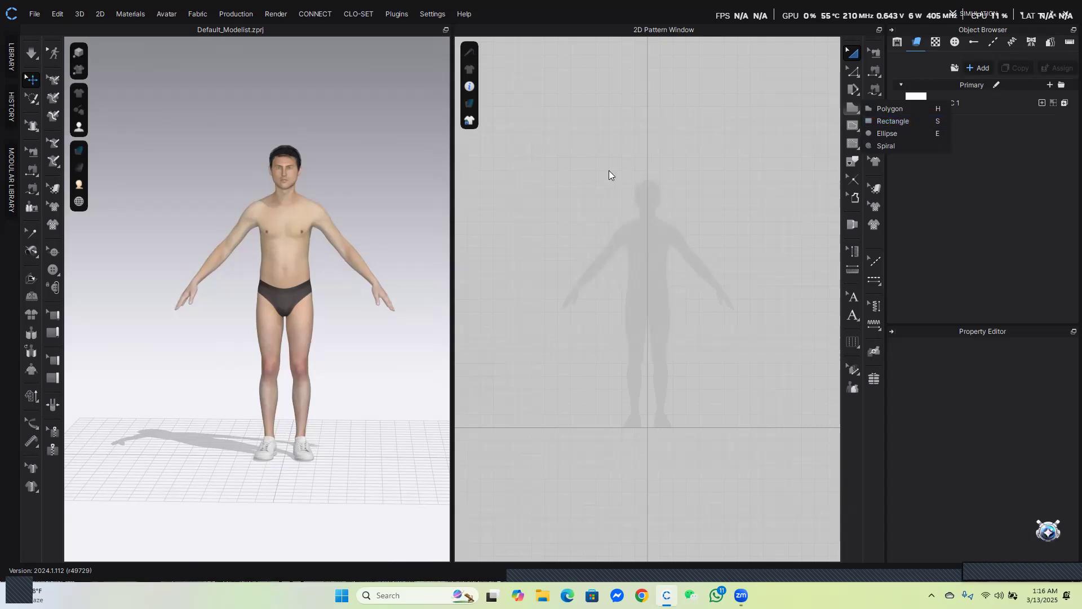
click(886, 122)
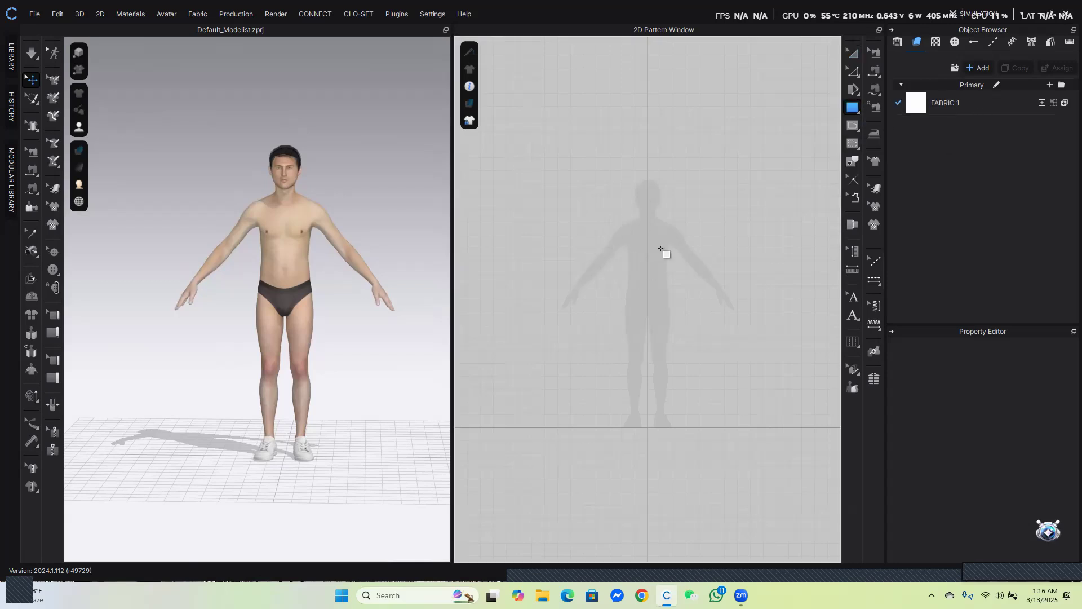
click(648, 248)
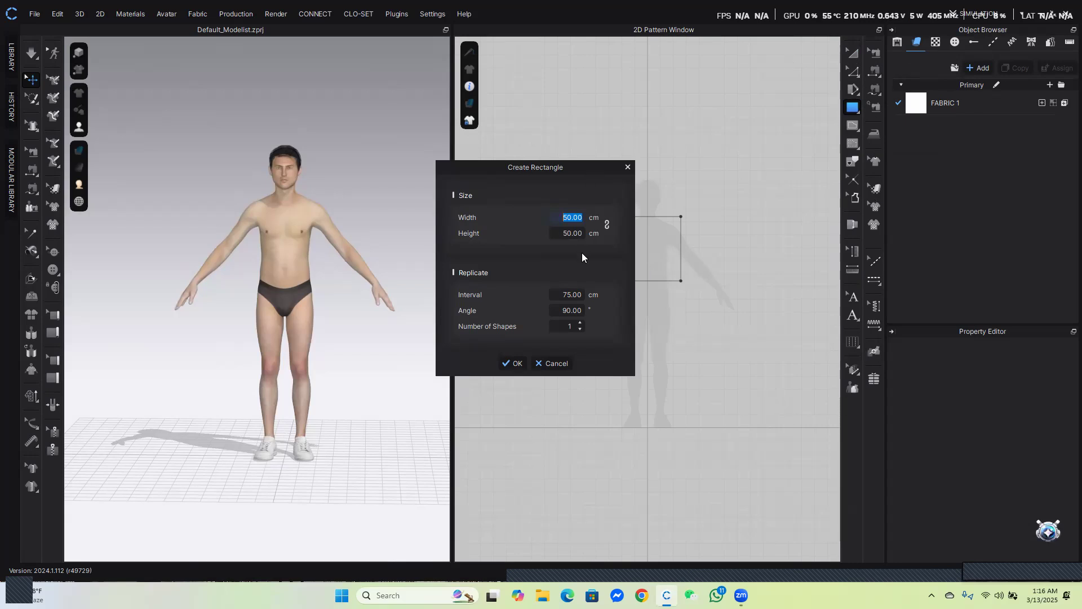
drag(547, 168, 450, 136)
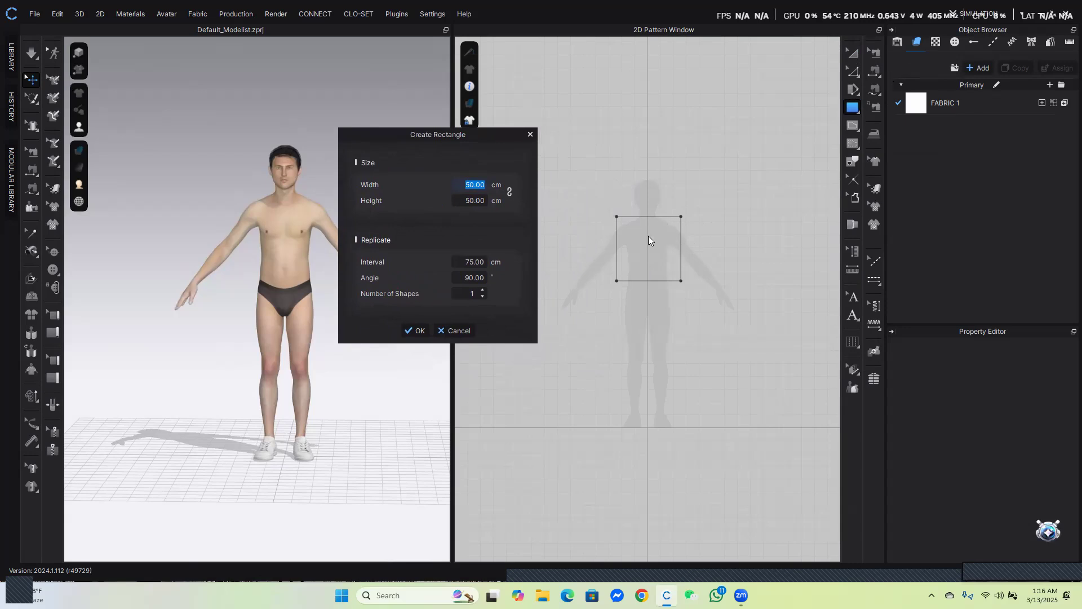
drag(431, 134, 453, 133)
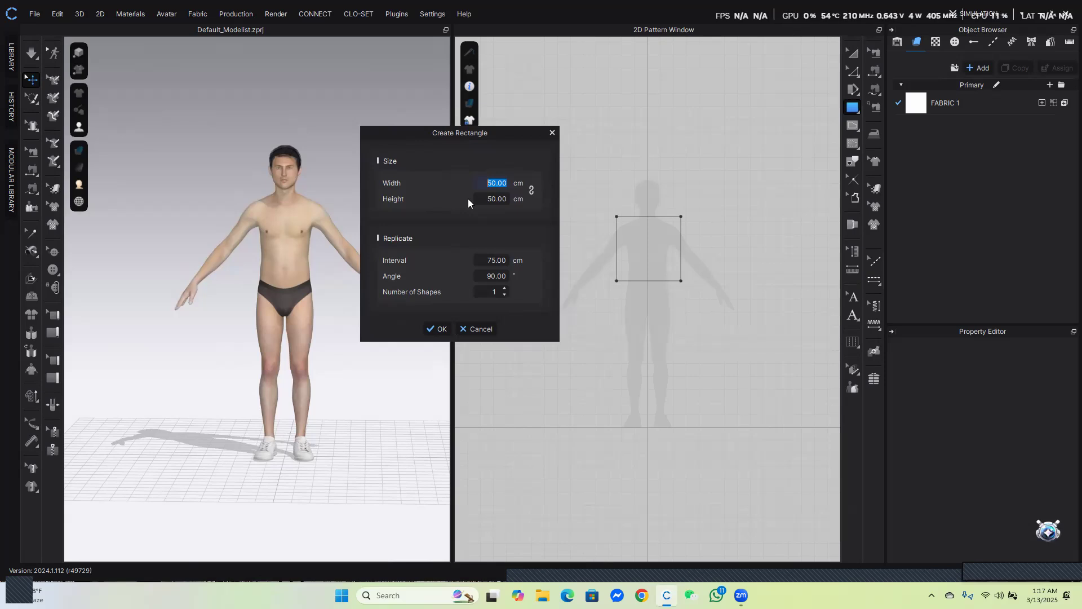
text(27)
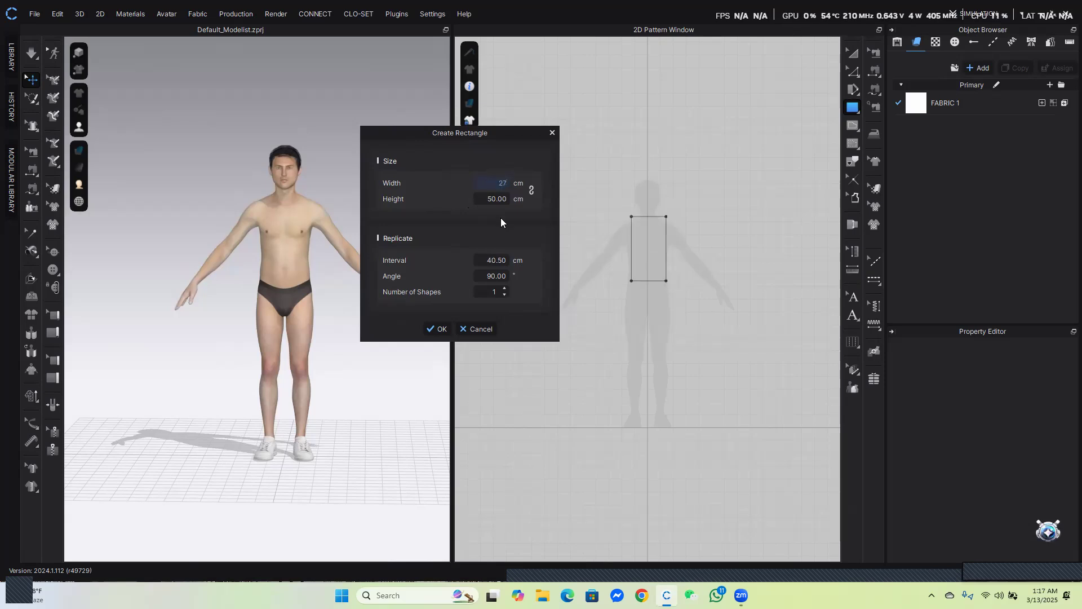
key(Tab)
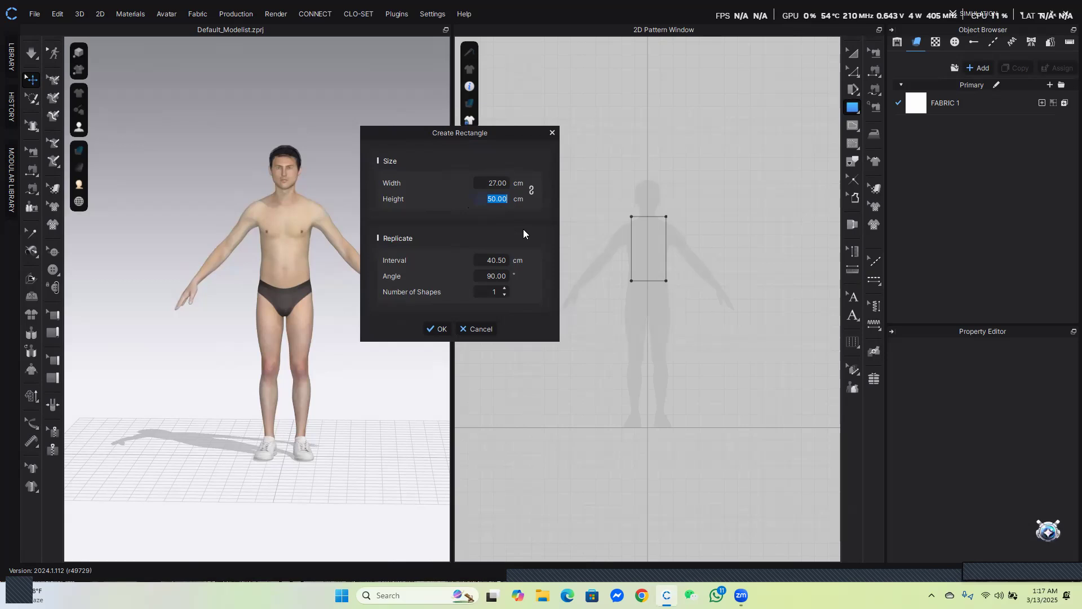
text(72)
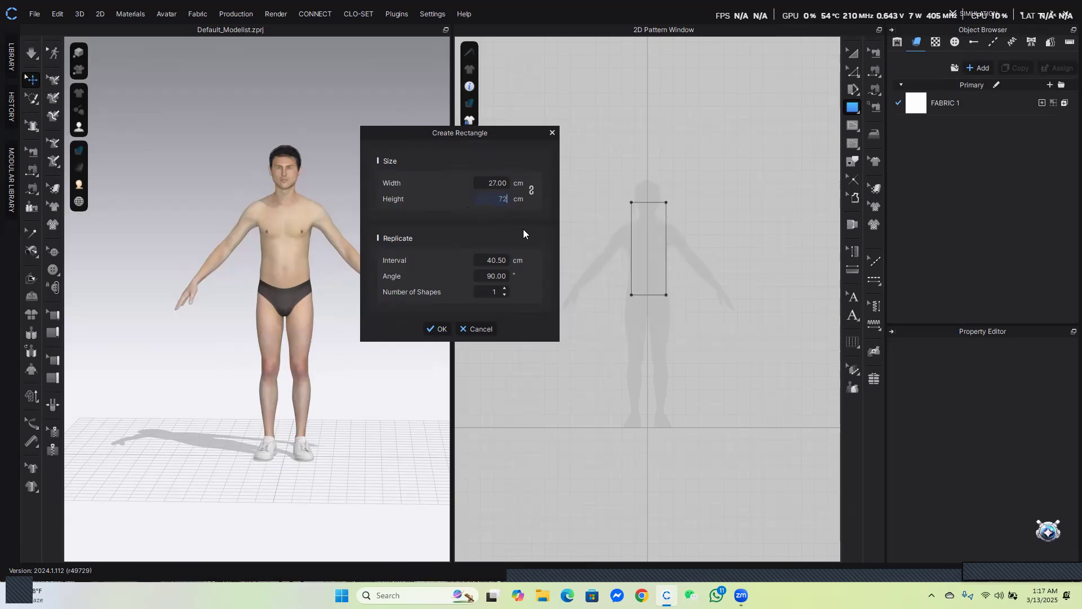
click(438, 329)
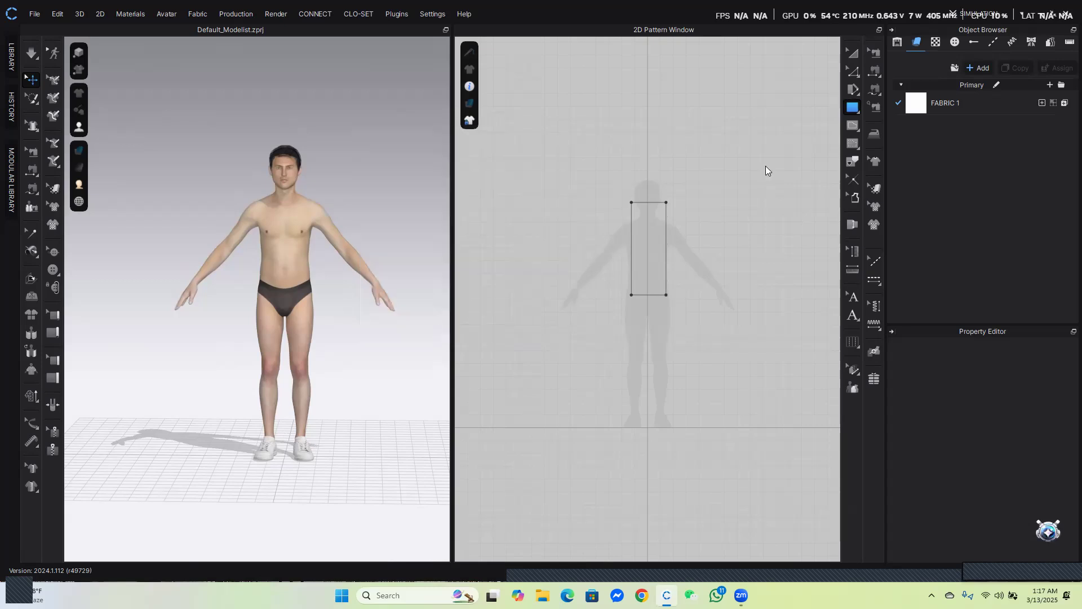
Reposition the rectangle in the 2D window and move its 3D piece over the avatar's right torso
click(852, 55)
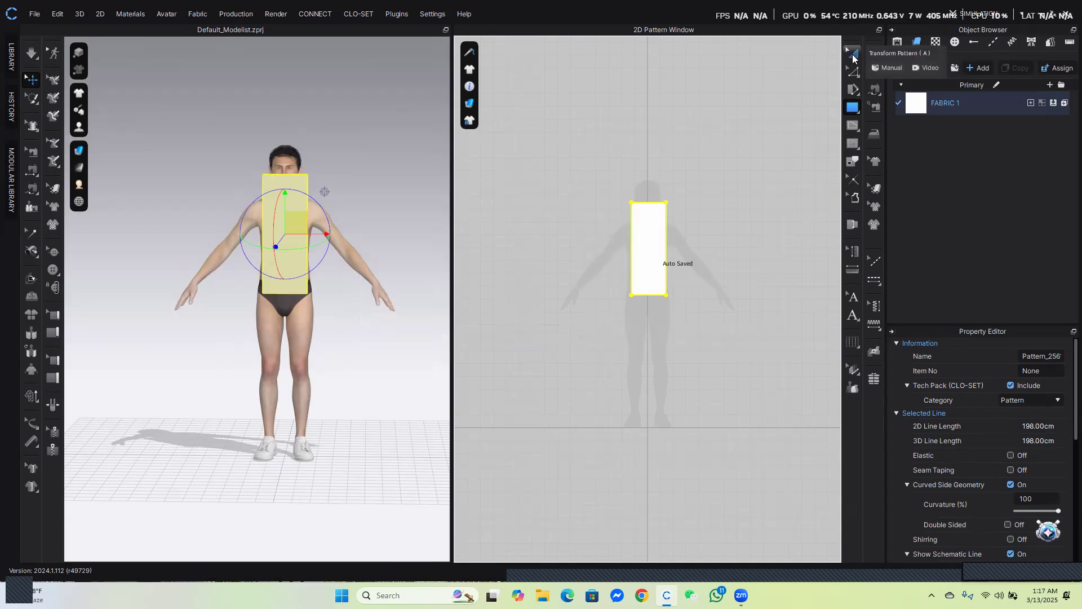
click(853, 56)
drag(658, 236, 671, 258)
scroll(671, 258, up, 5)
scroll(675, 257, down, 2)
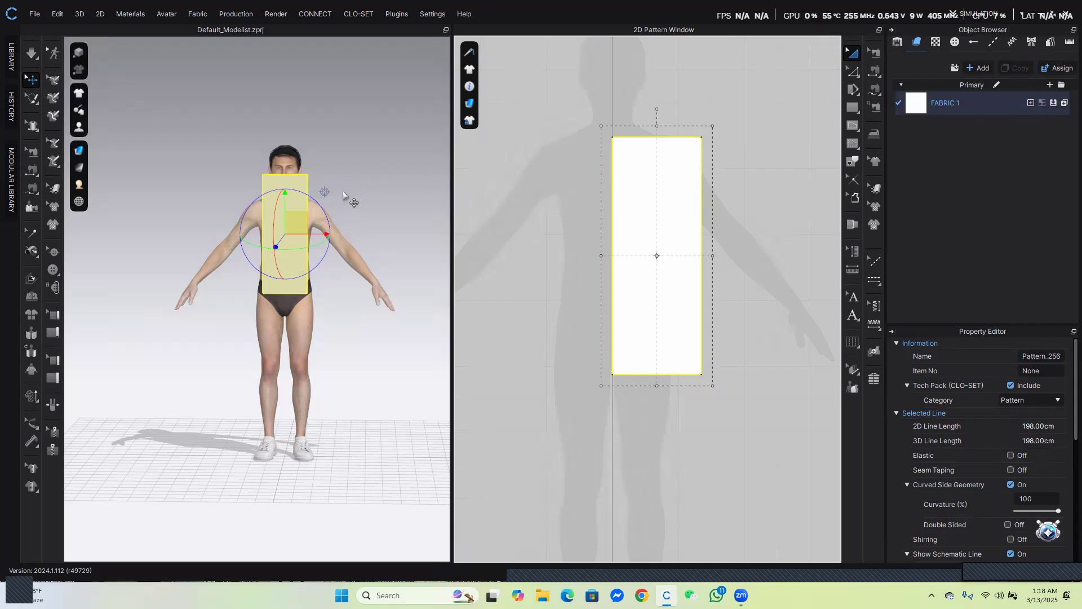
drag(297, 223, 350, 231)
drag(680, 212, 739, 193)
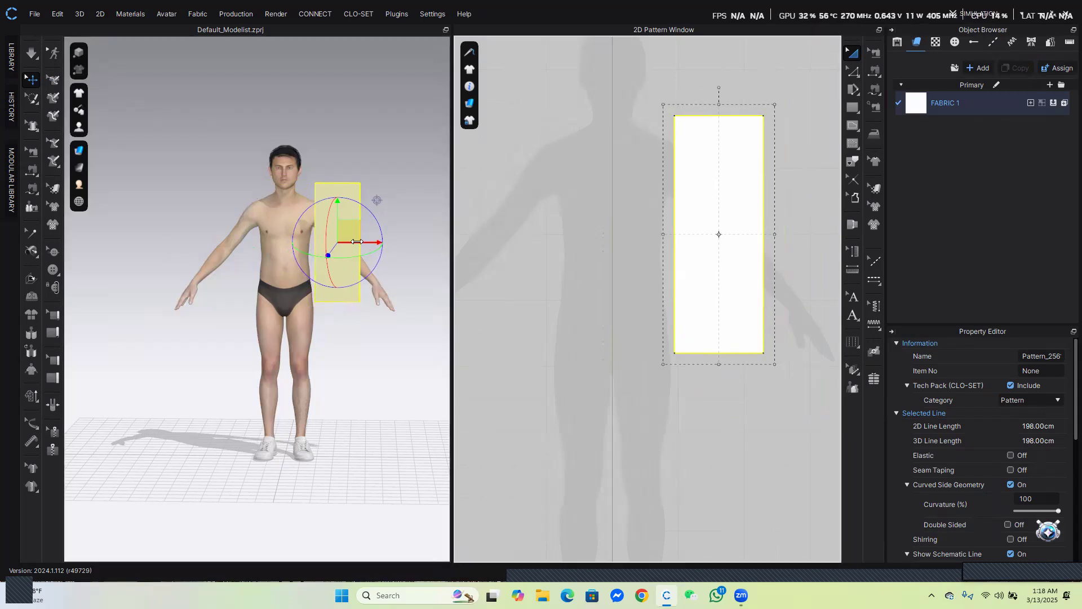
drag(349, 231, 267, 241)
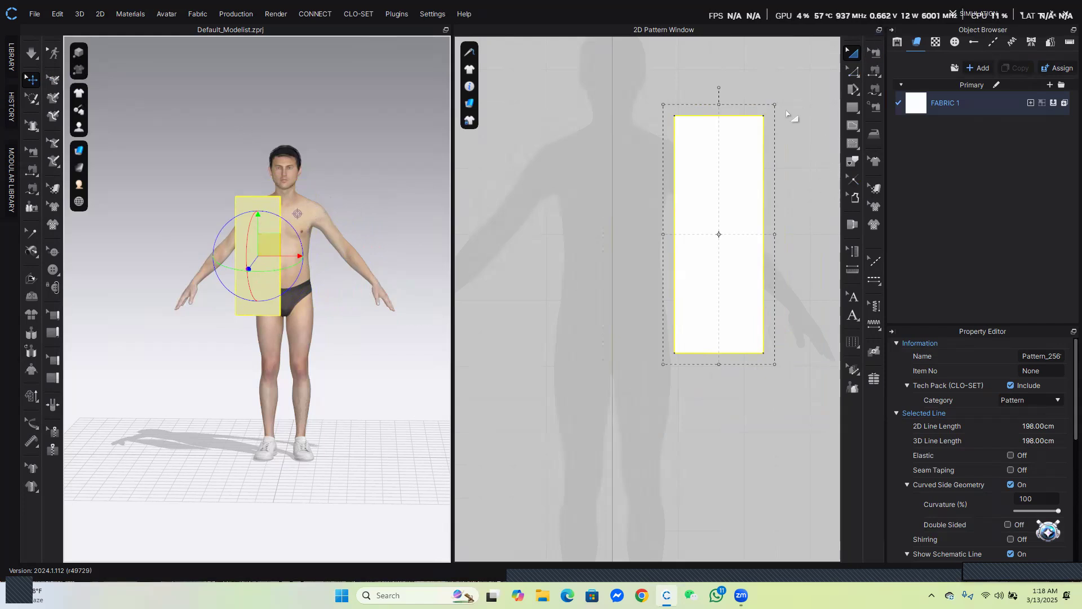
click(751, 72)
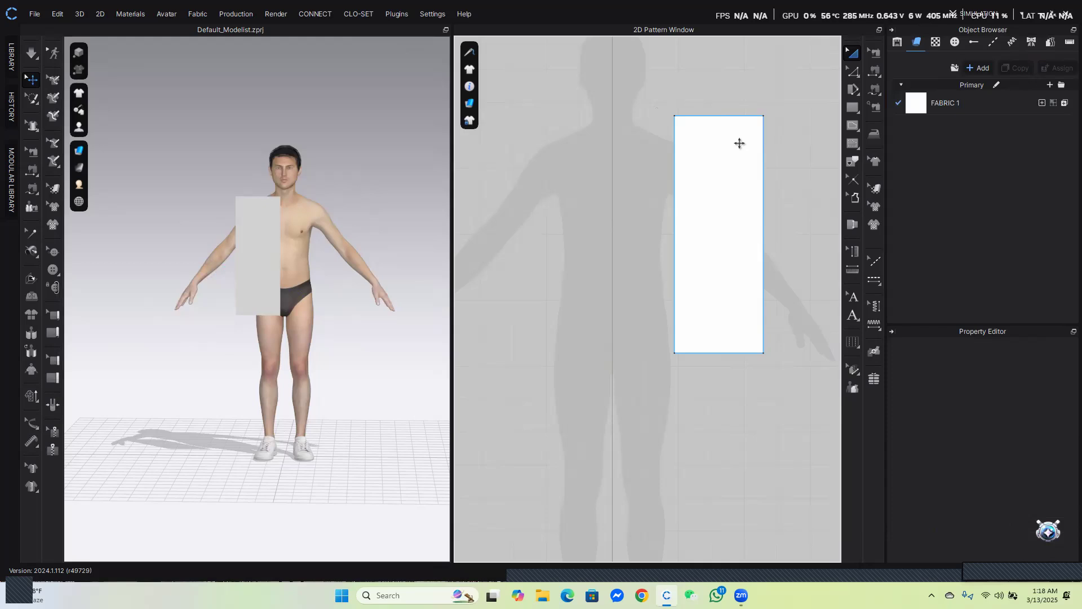
Try adding a point near the top of the rectangle's right edge and selecting it with Edit Pattern
click(854, 76)
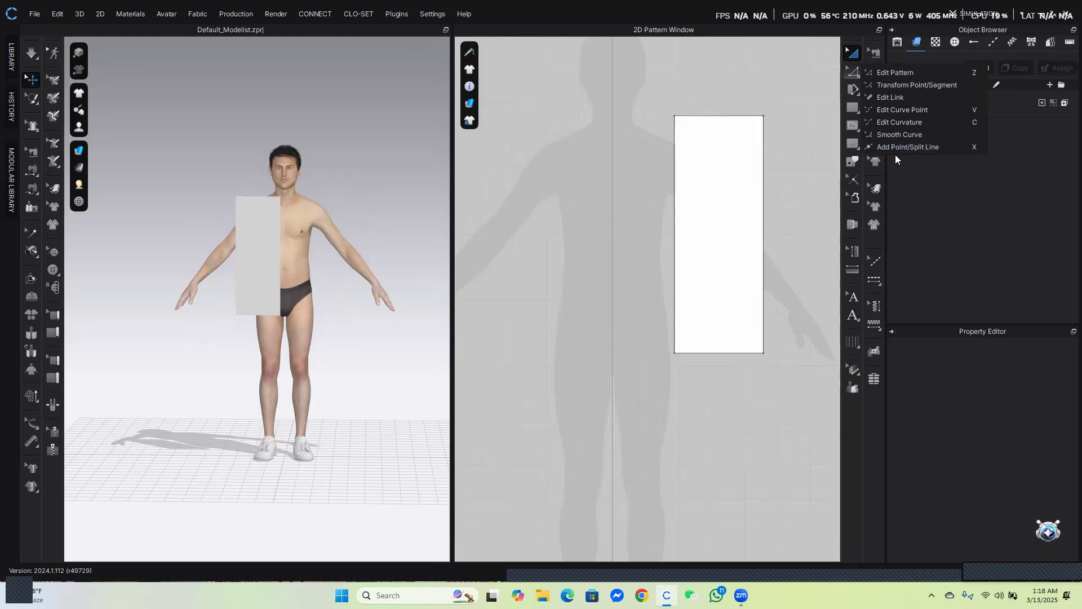
click(896, 147)
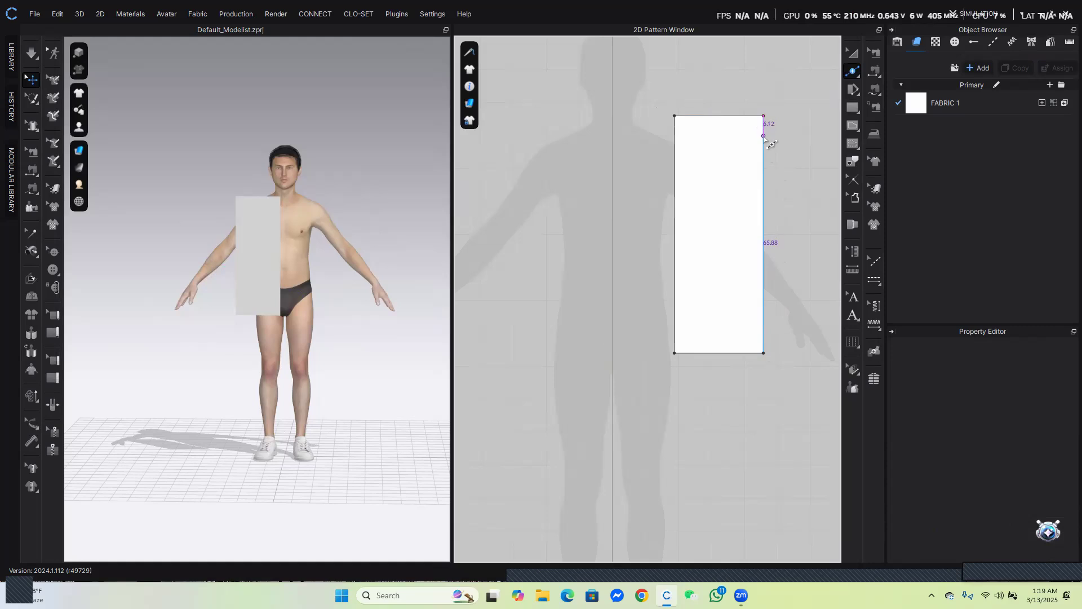
click(764, 136)
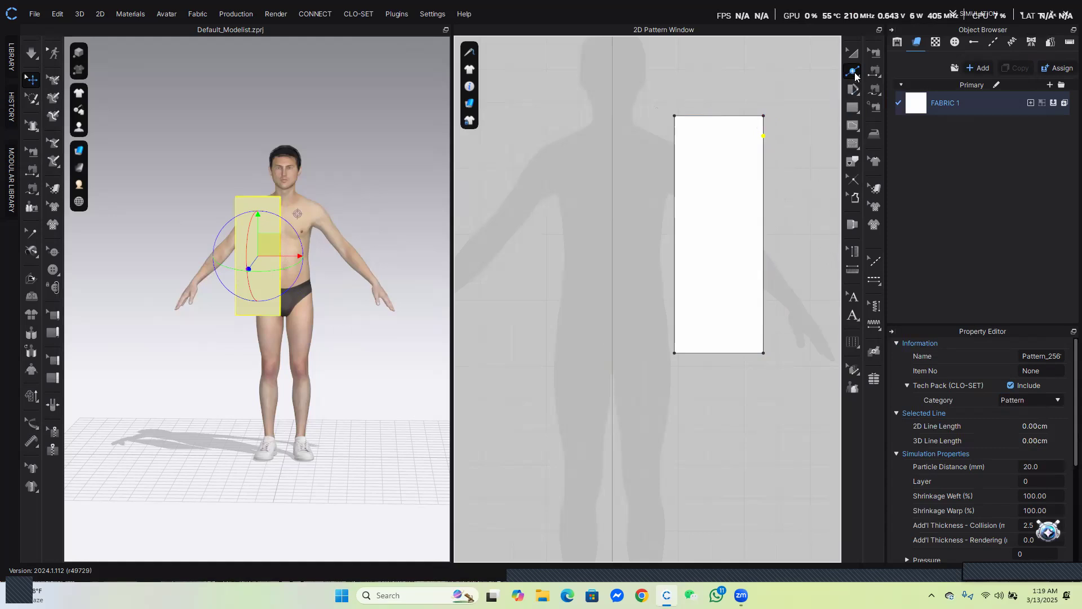
click(854, 73)
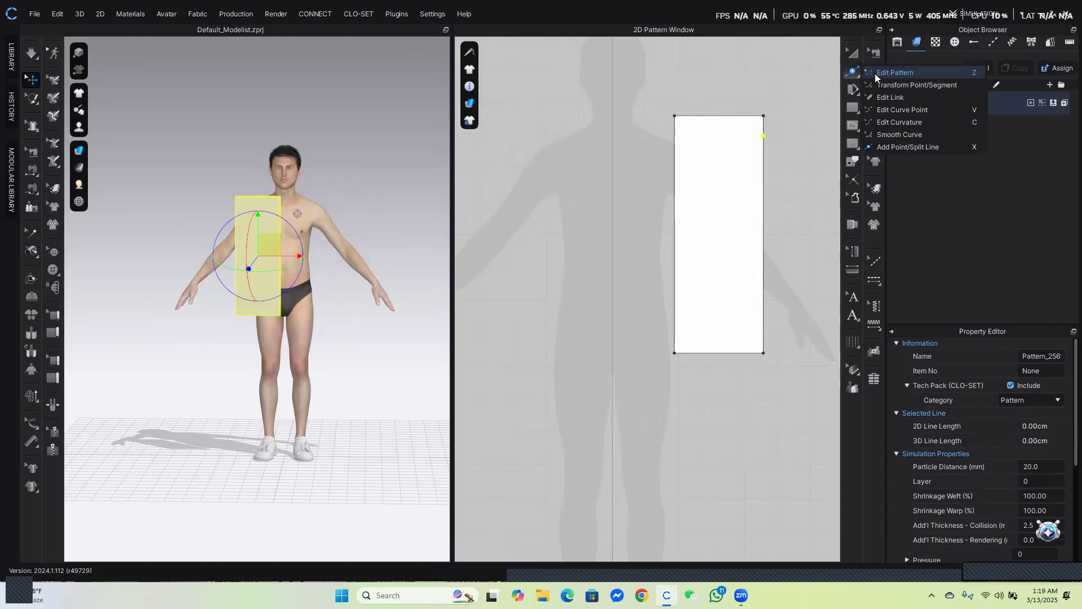
click(898, 73)
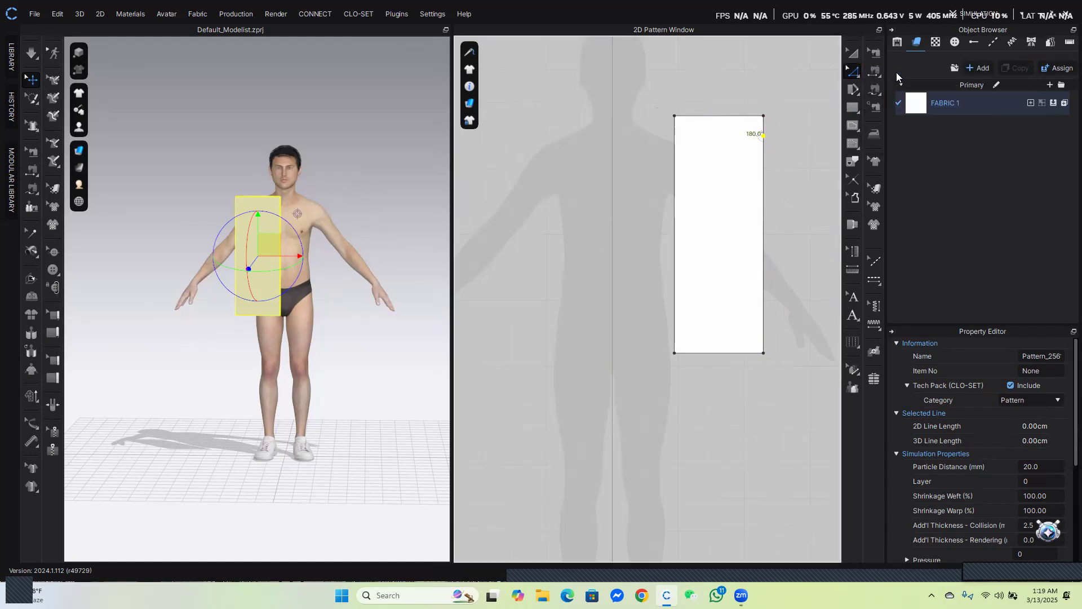
click(852, 75)
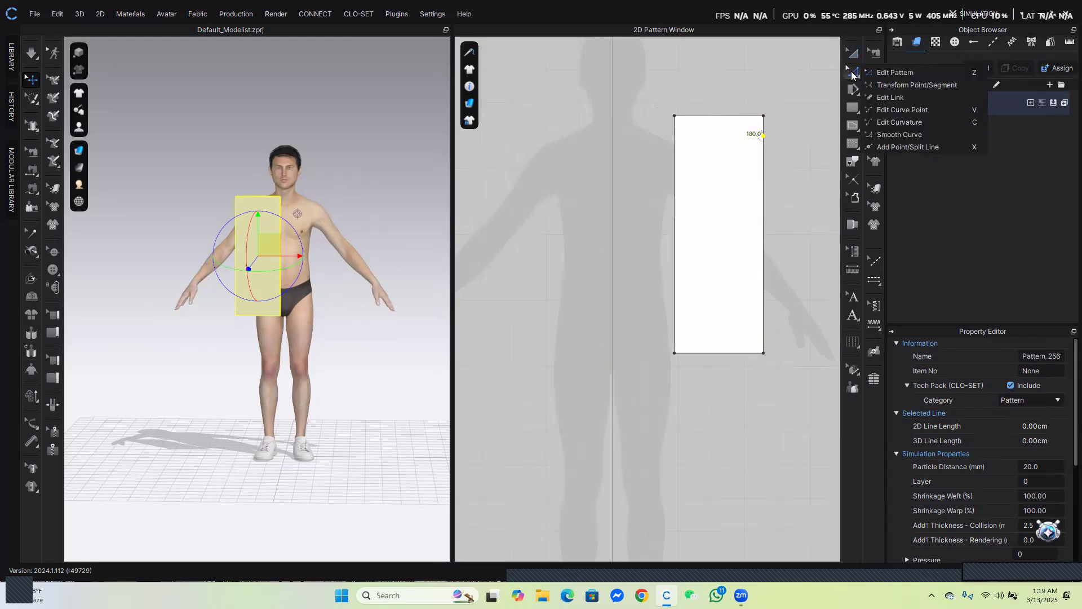
click(890, 73)
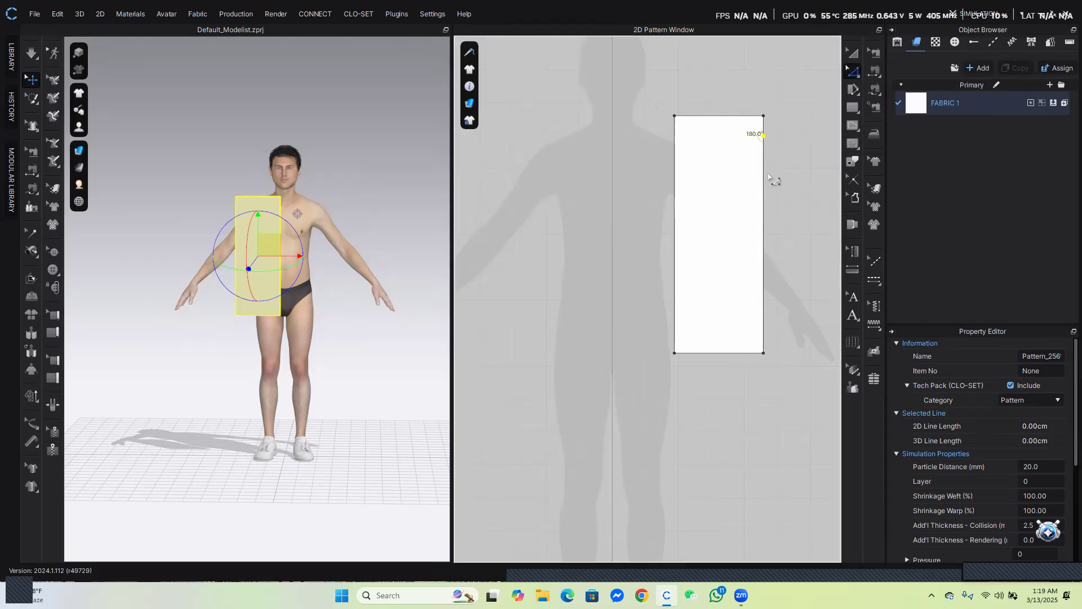
click(768, 176)
click(763, 136)
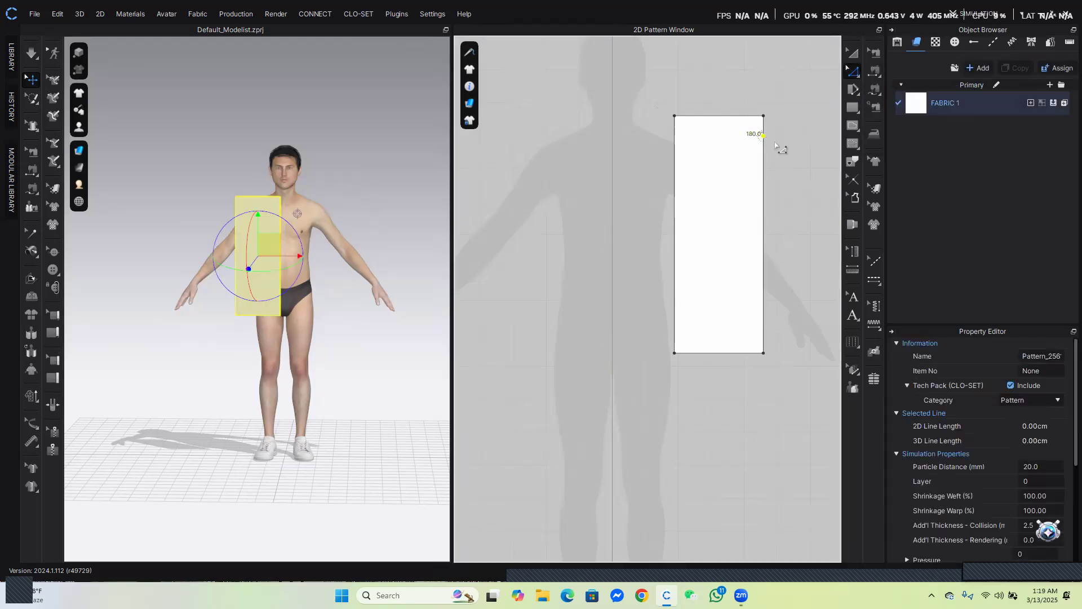
click(793, 175)
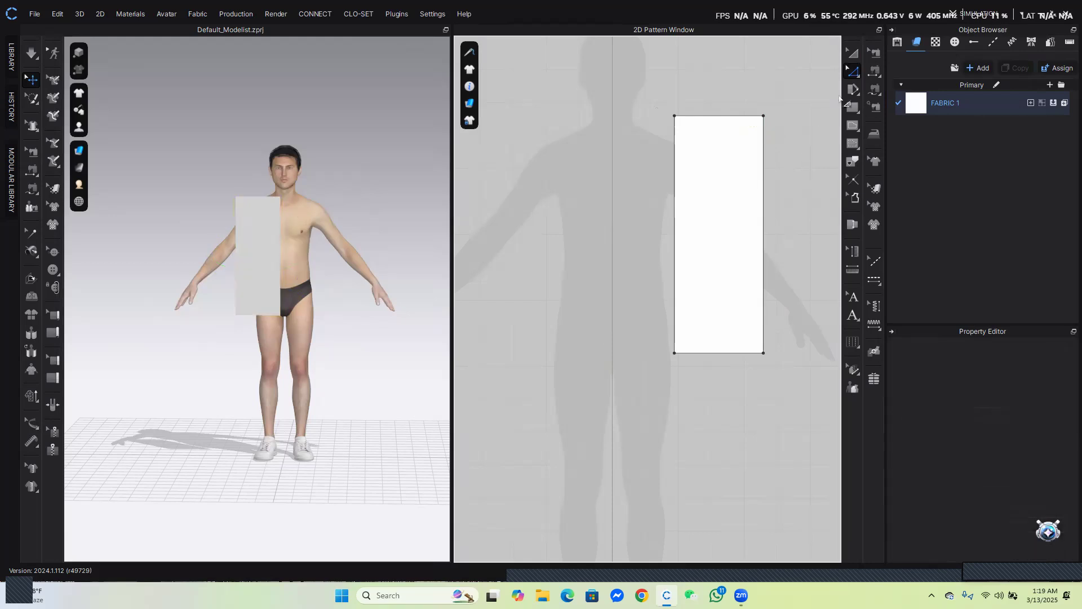
Split the rectangle's right edge with a point 9 cm below the top corner
click(851, 74)
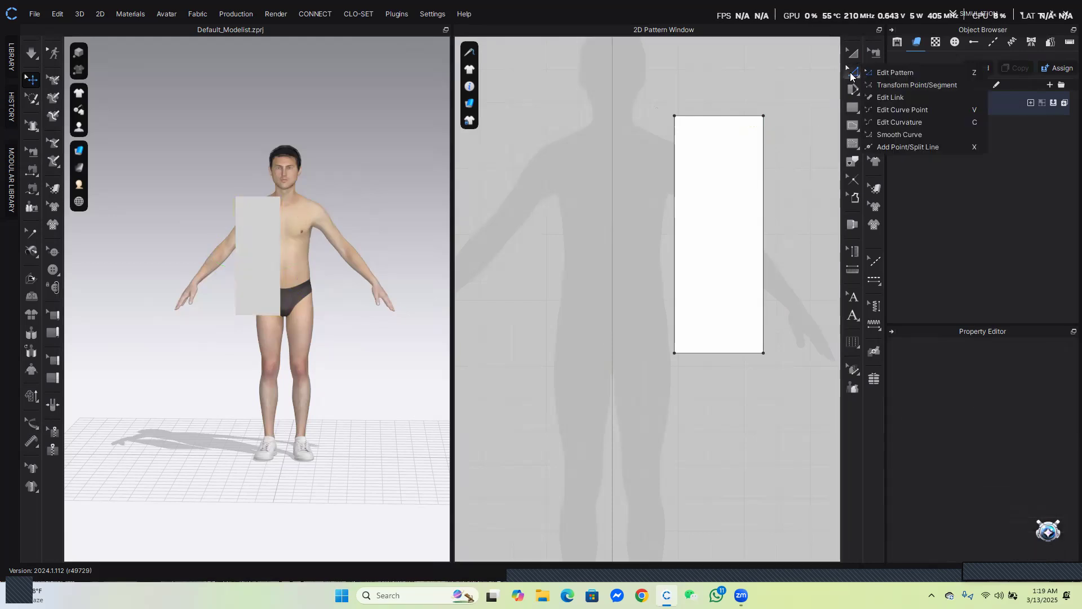
click(910, 145)
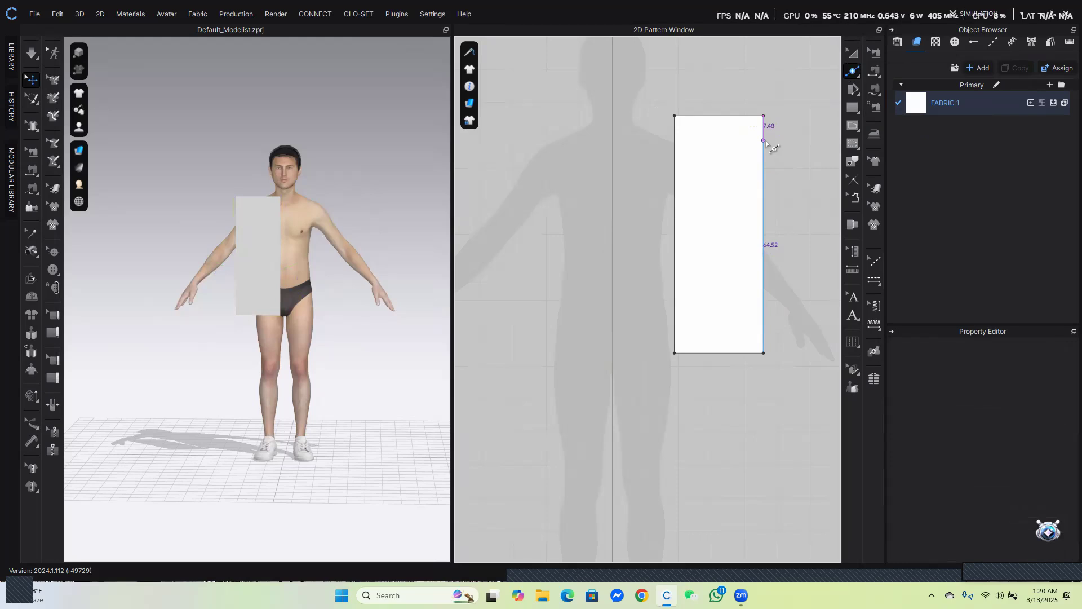
right_click(764, 140)
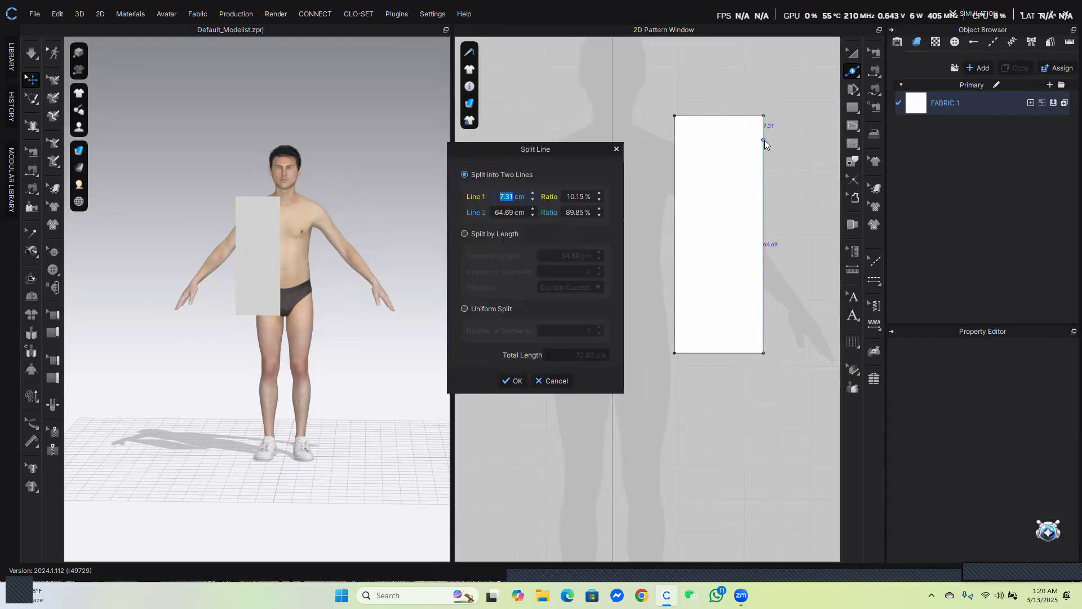
drag(553, 121, 551, 95)
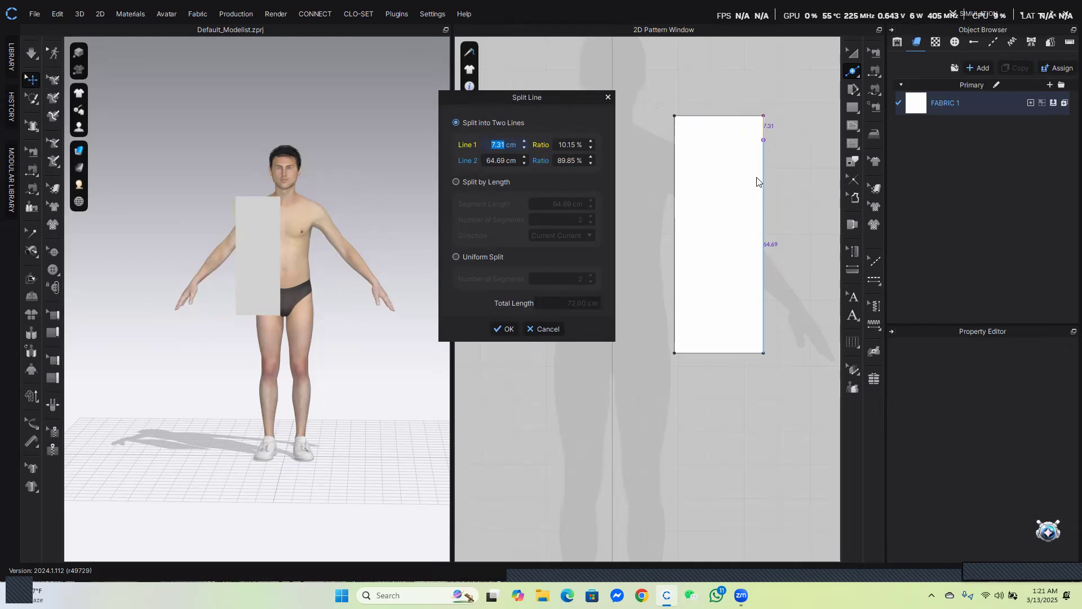
text(9)
click(505, 328)
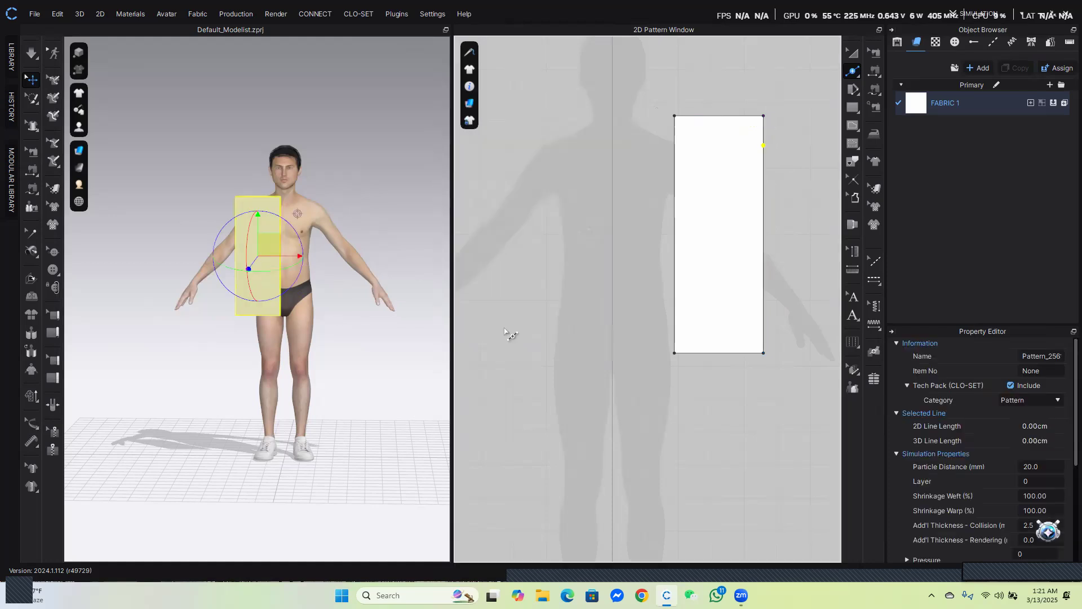
Split the top 9 cm segment of the right edge with a point 2 cm below the corner
right_click(765, 126)
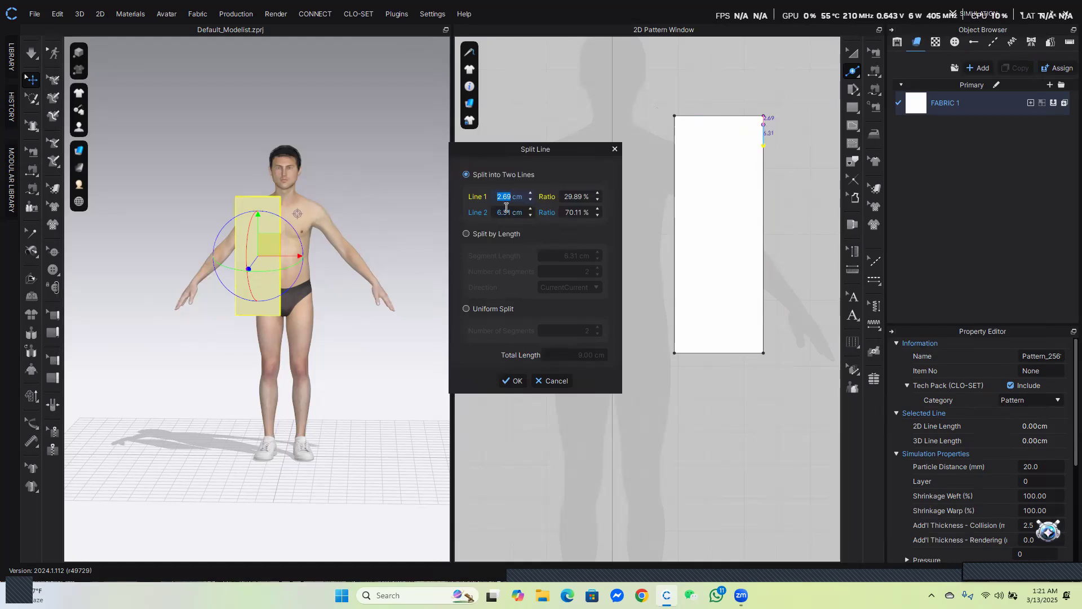
text(2)
click(514, 381)
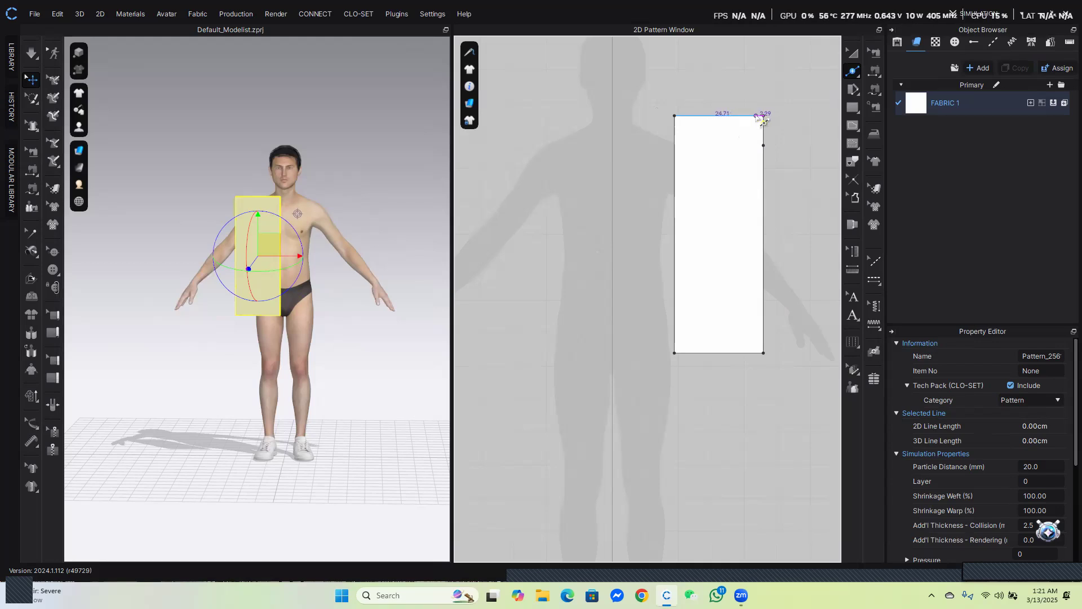
Split the rectangle's top edge with a point 9 cm from the right corner
right_click(754, 115)
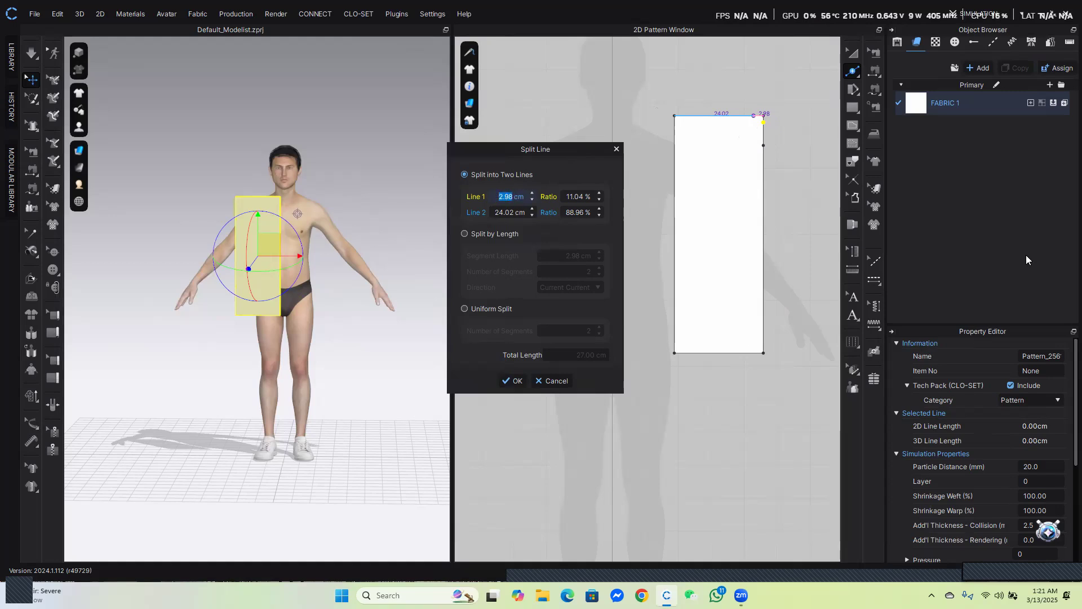
text(9)
click(512, 381)
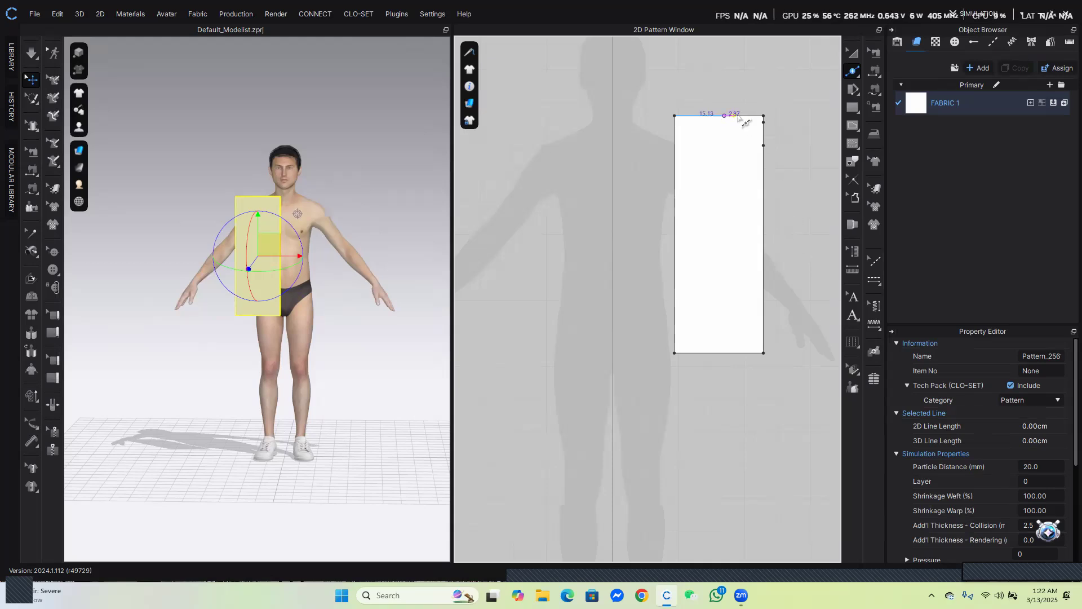
Split the rectangle's top edge into 24 cm and 3 cm lines, placing a point 3 cm from the left corner
click(733, 115)
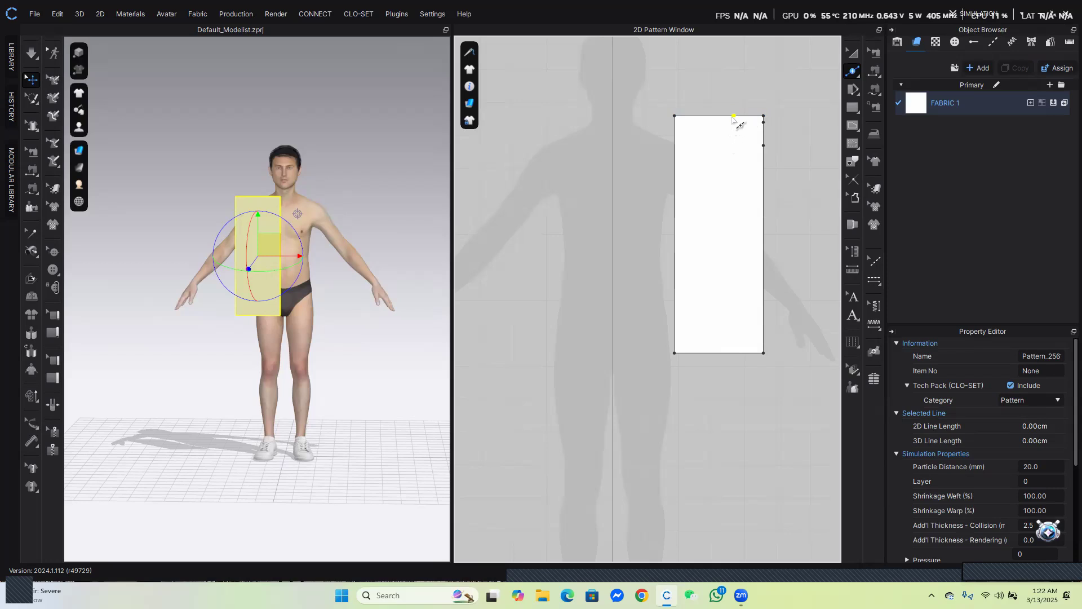
click(731, 116)
click(856, 71)
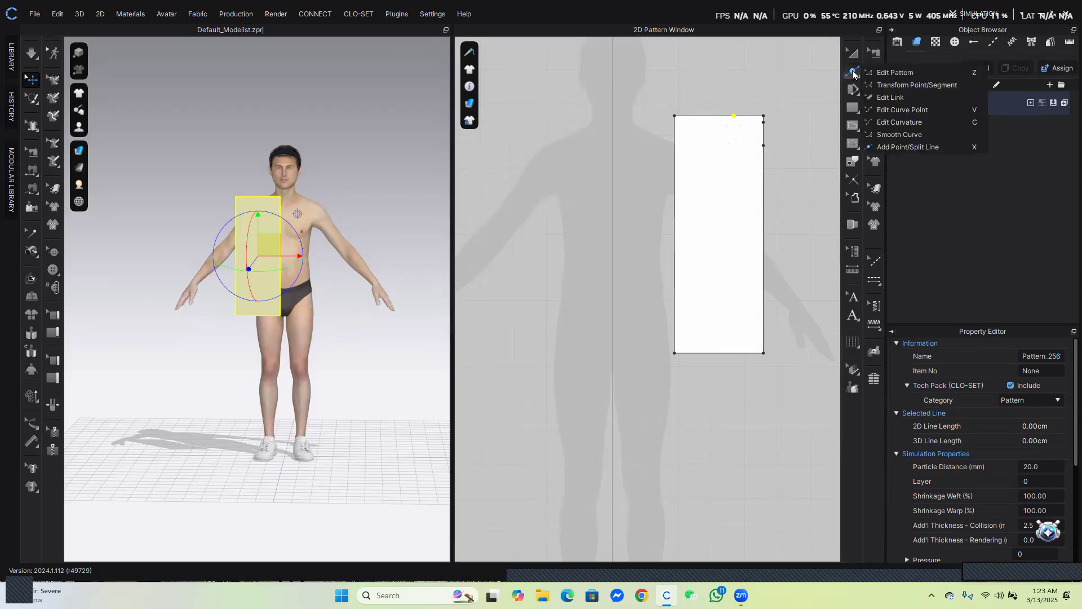
click(901, 75)
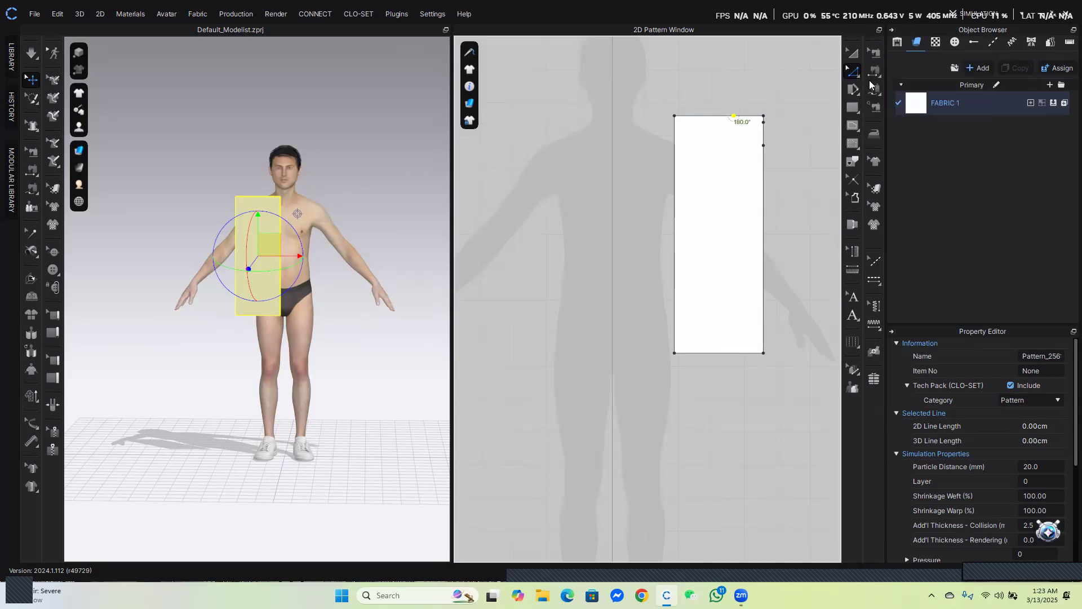
click(744, 209)
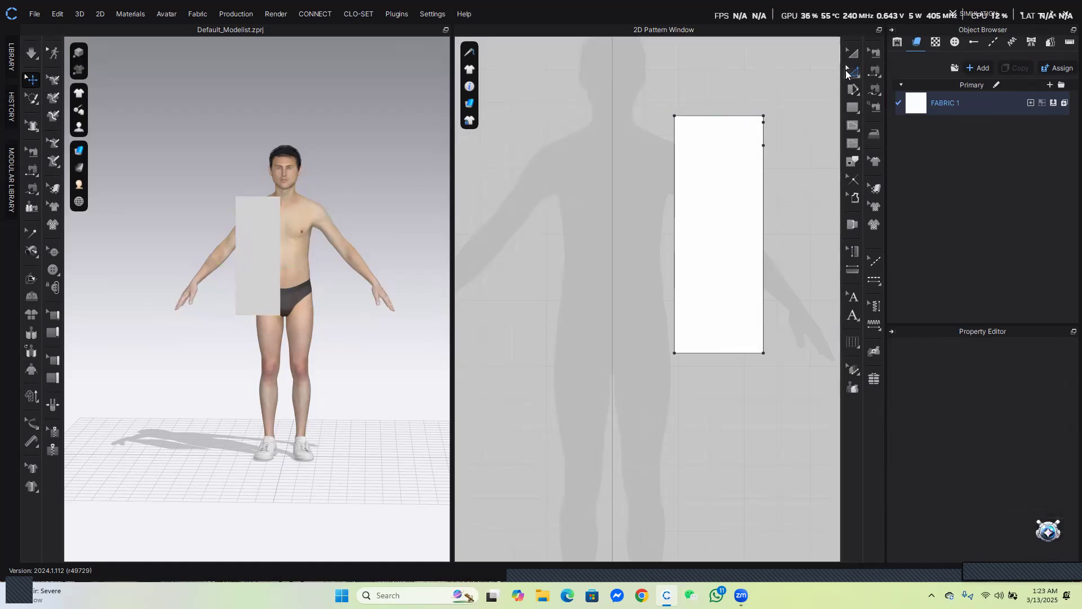
click(853, 72)
click(902, 146)
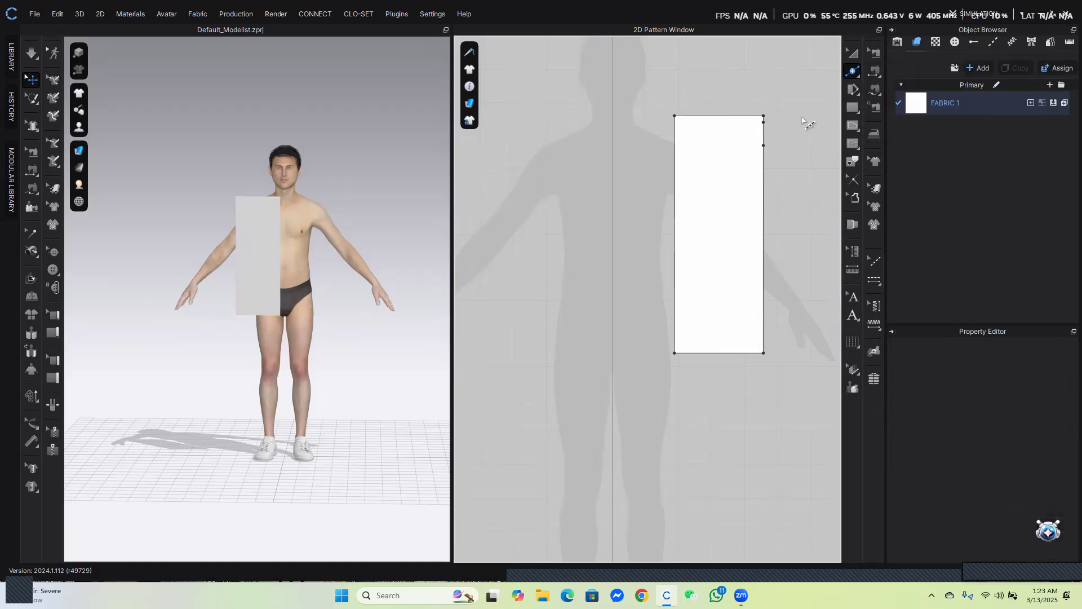
right_click(752, 118)
text(24)
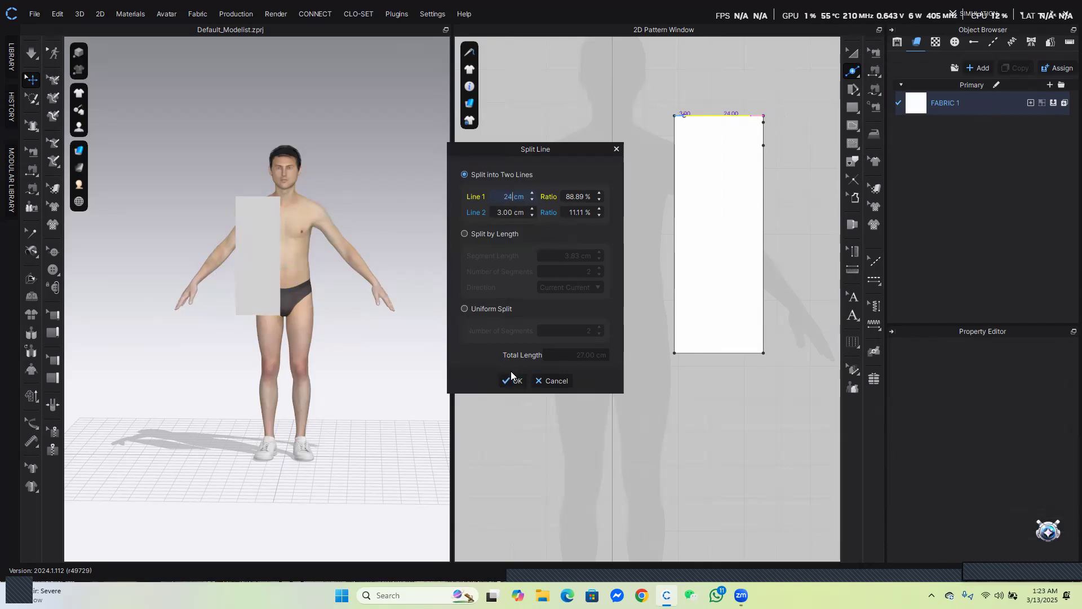
click(504, 380)
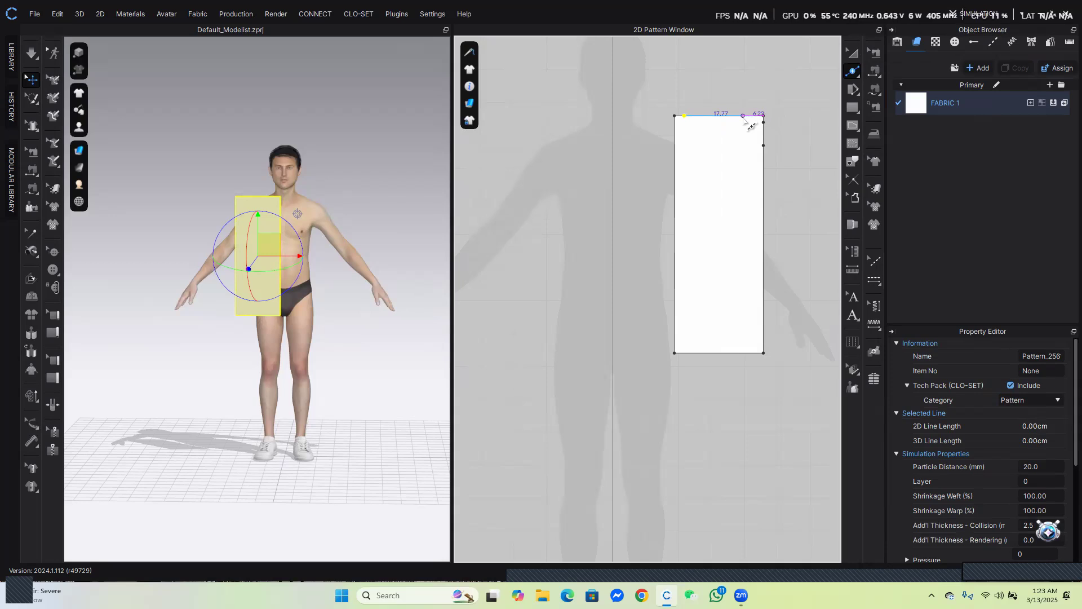
Split the 24 cm top segment with a point 9 cm from the right corner
click(743, 116)
text(9)
click(518, 381)
Select the top-left corner with Edit Pattern and turn on line-length display in the 2D window
click(854, 72)
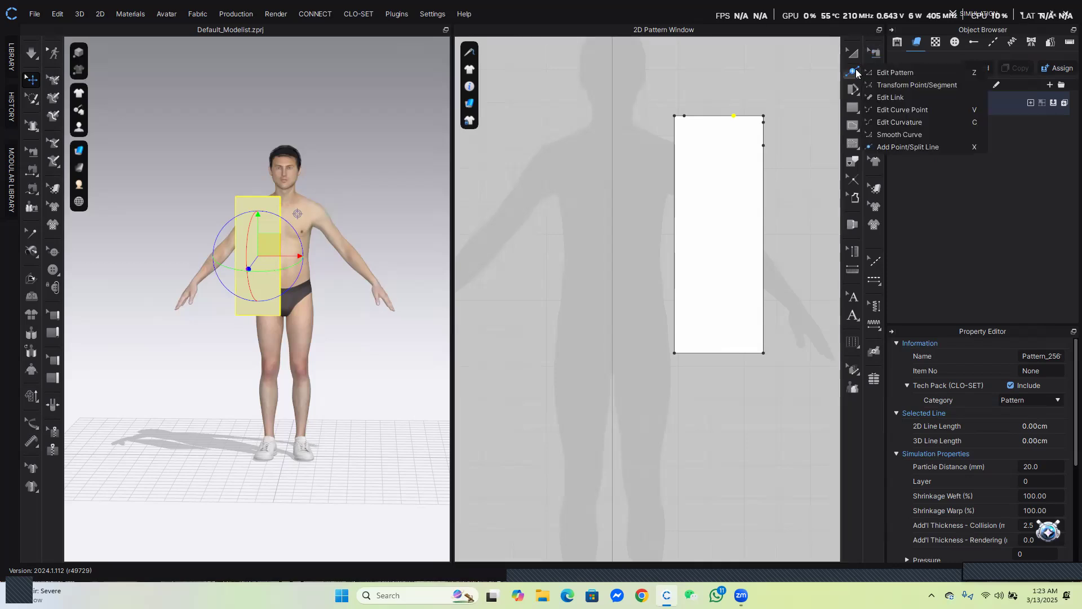
click(896, 71)
drag(653, 106, 694, 131)
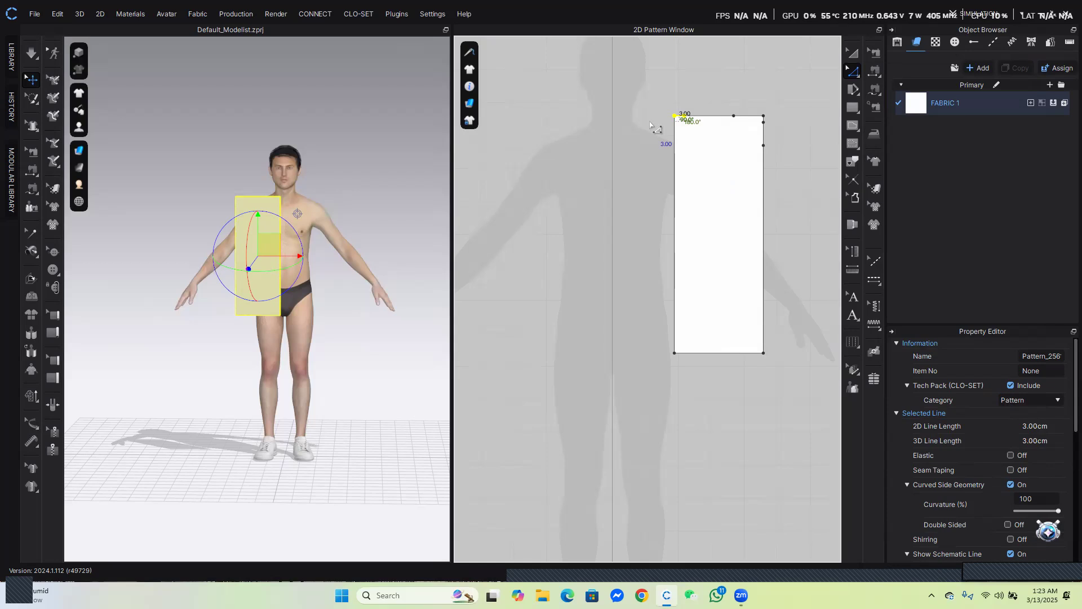
click(470, 86)
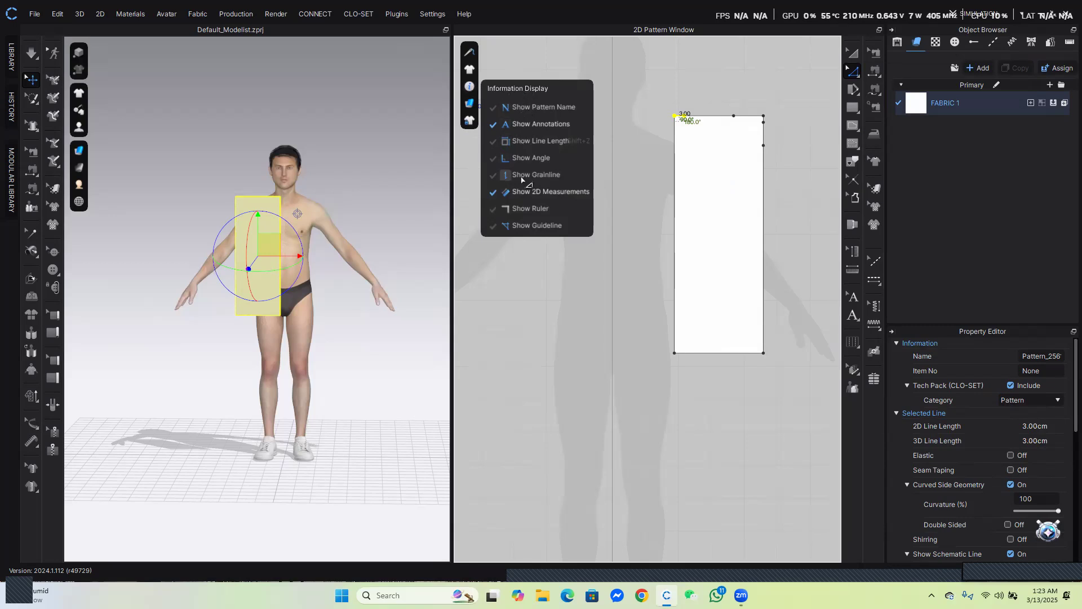
click(540, 141)
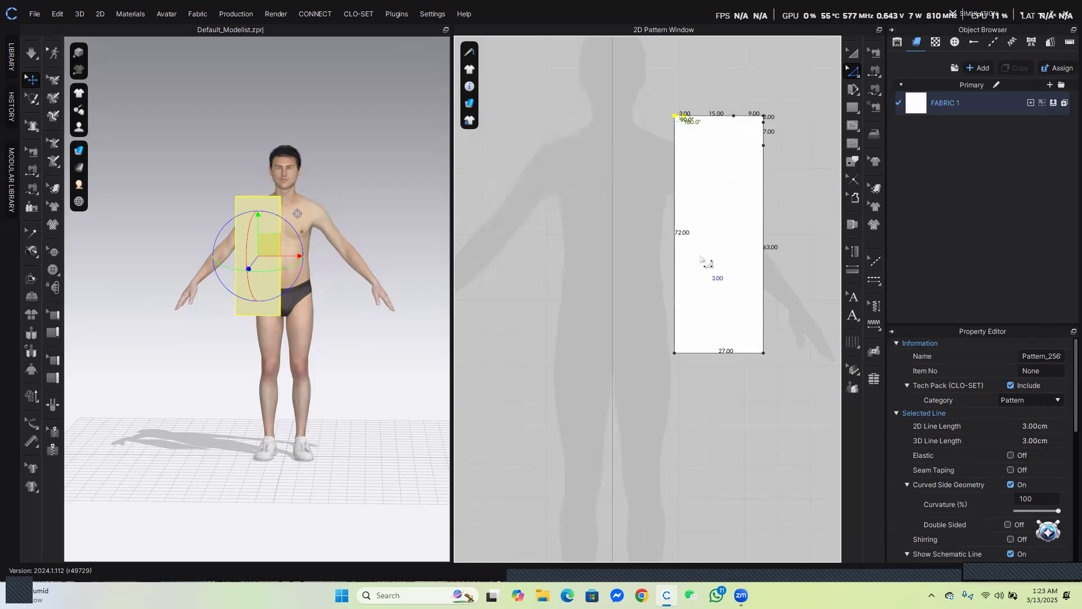
Try nudging the top-left corner downward in small steps, then move it back up
drag(667, 109, 692, 121)
key(Down)
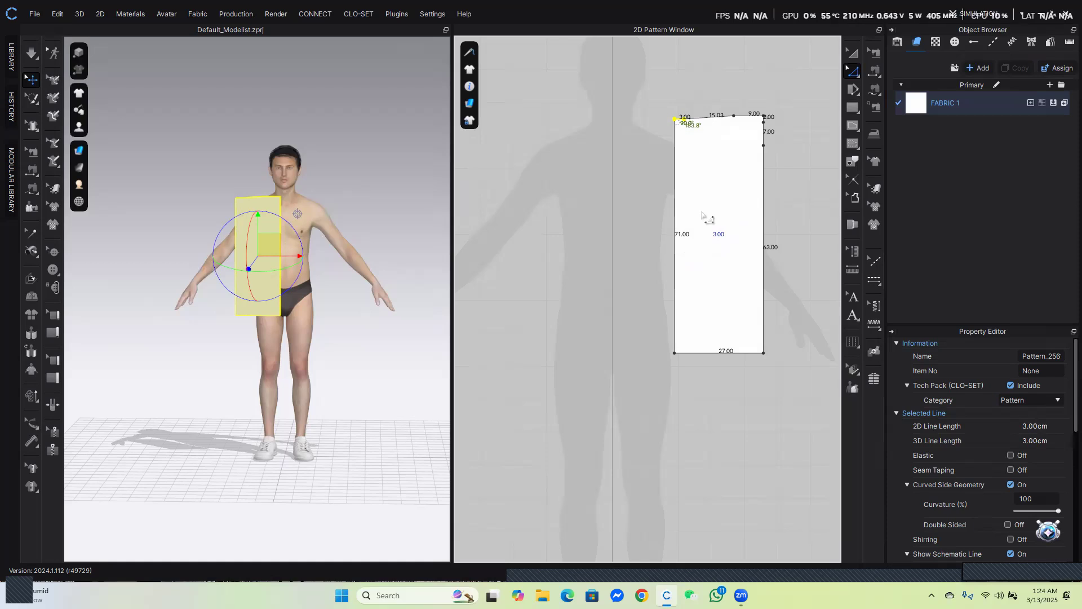
key(Down)
key(Down)
key(Down)
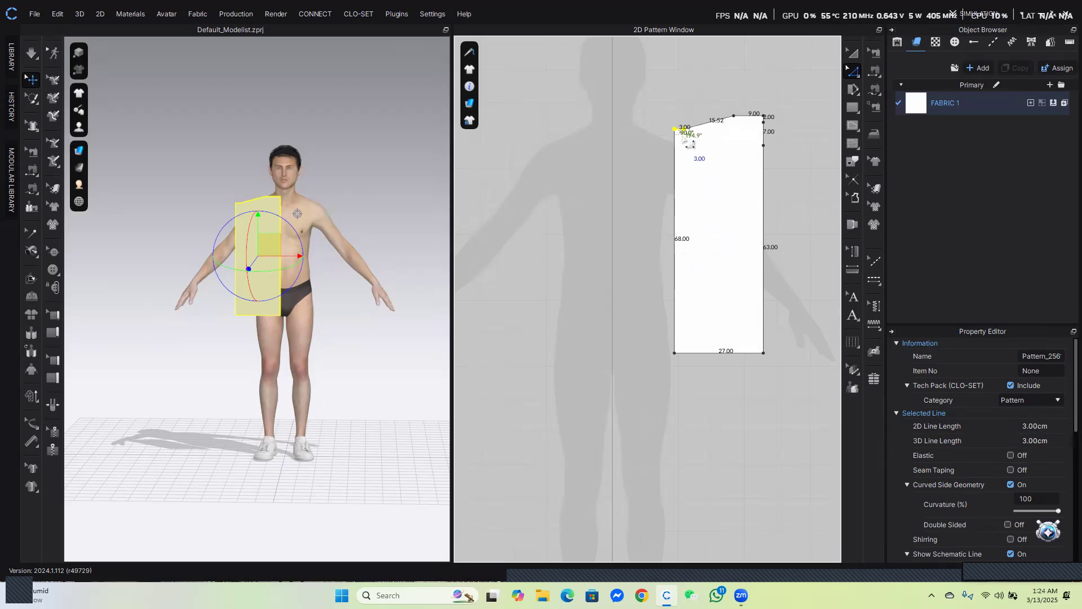
key(Up)
key(Up)
key(Up)
key(Up)
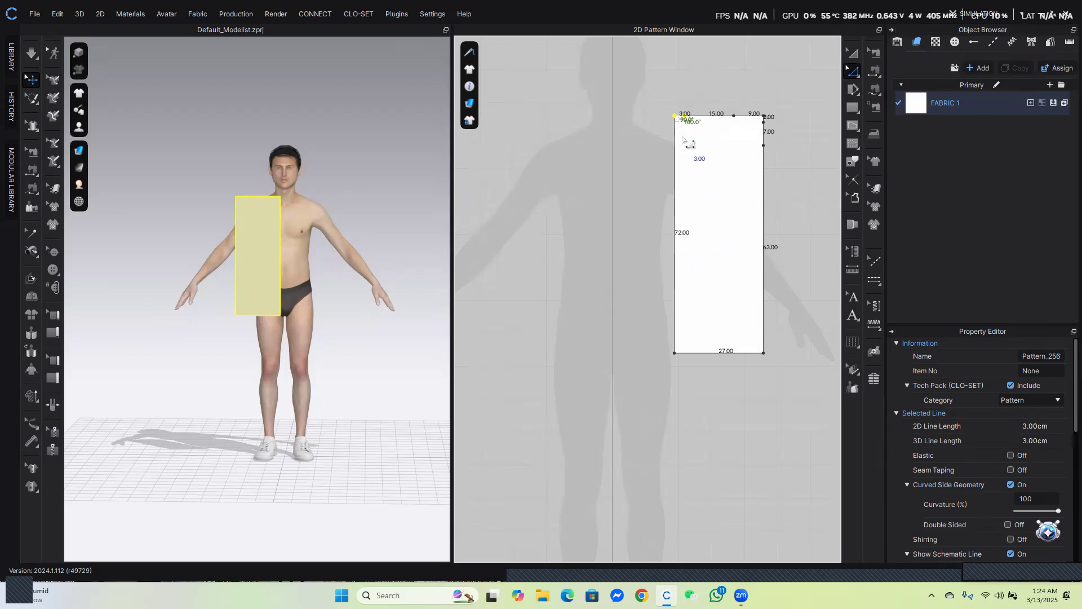
key(Escape)
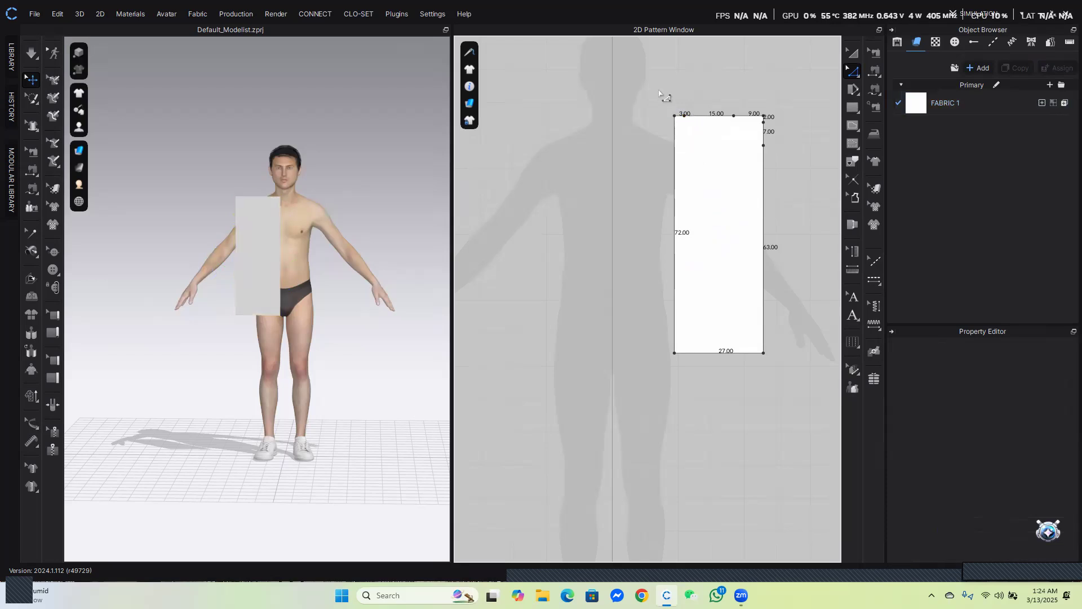
Move the 3 cm top-left segment down 4.5 cm to slope the shoulder line
click(682, 117)
drag(688, 121, 683, 186)
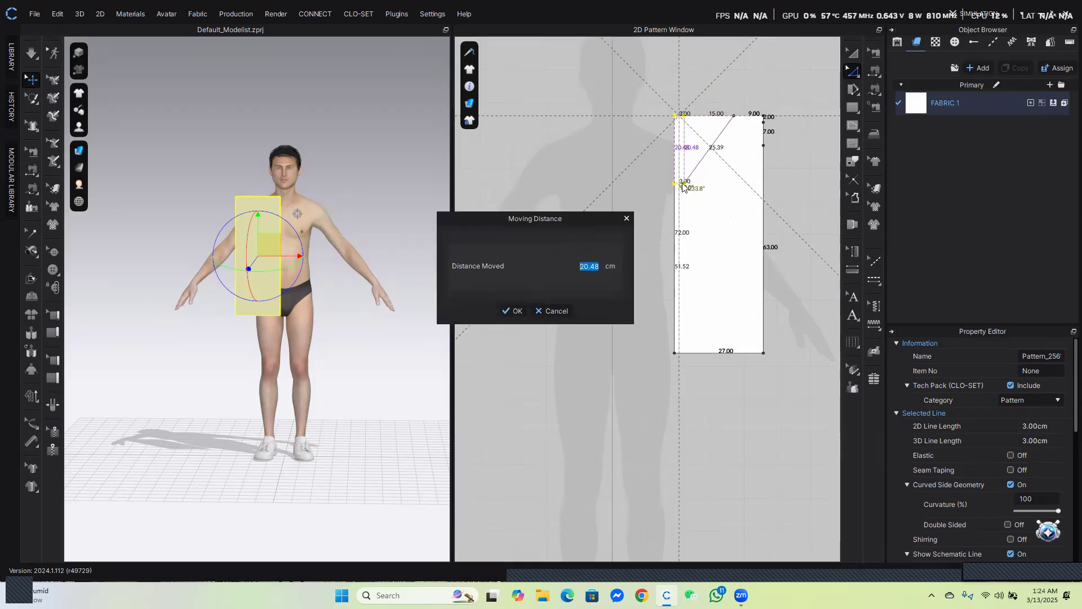
drag(476, 256, 436, 176)
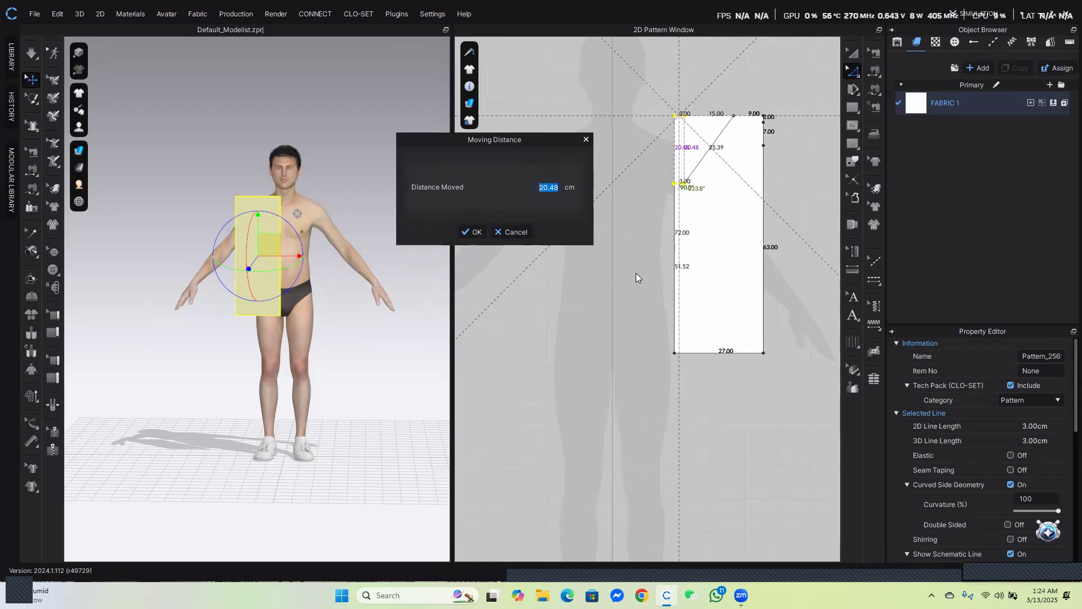
text(4.54)
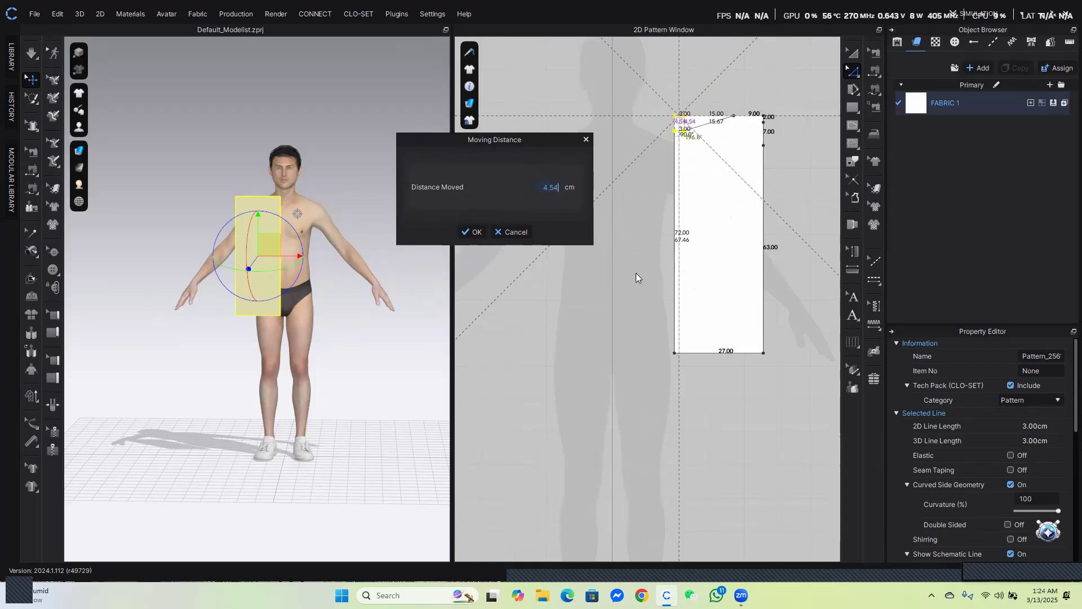
key(BackSpace)
click(474, 232)
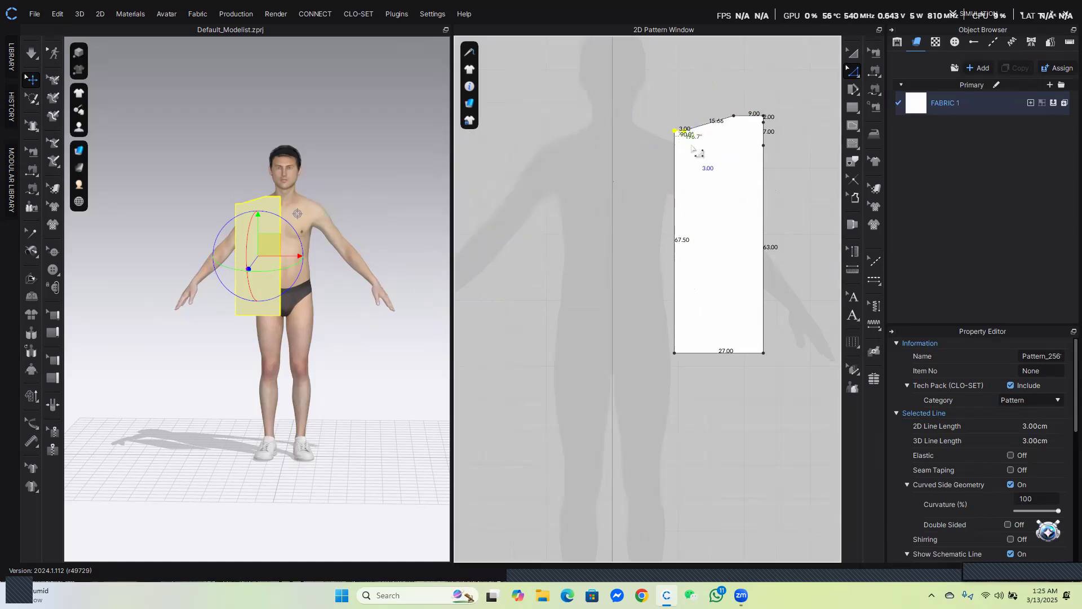
Hide the line lengths in the 2D Pattern Window
click(469, 87)
mouse_move(470, 87)
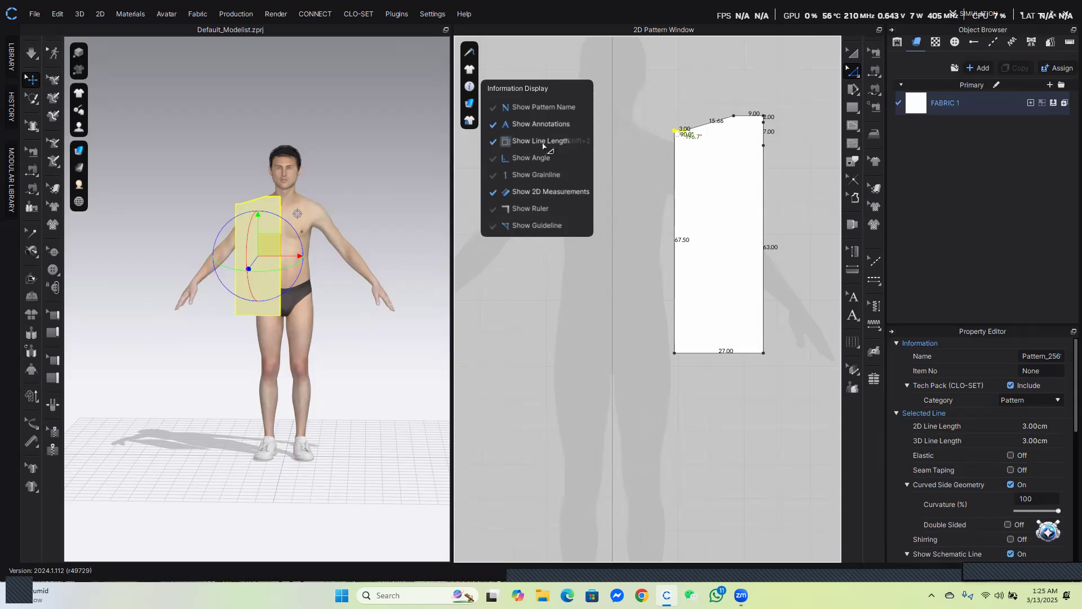
click(540, 142)
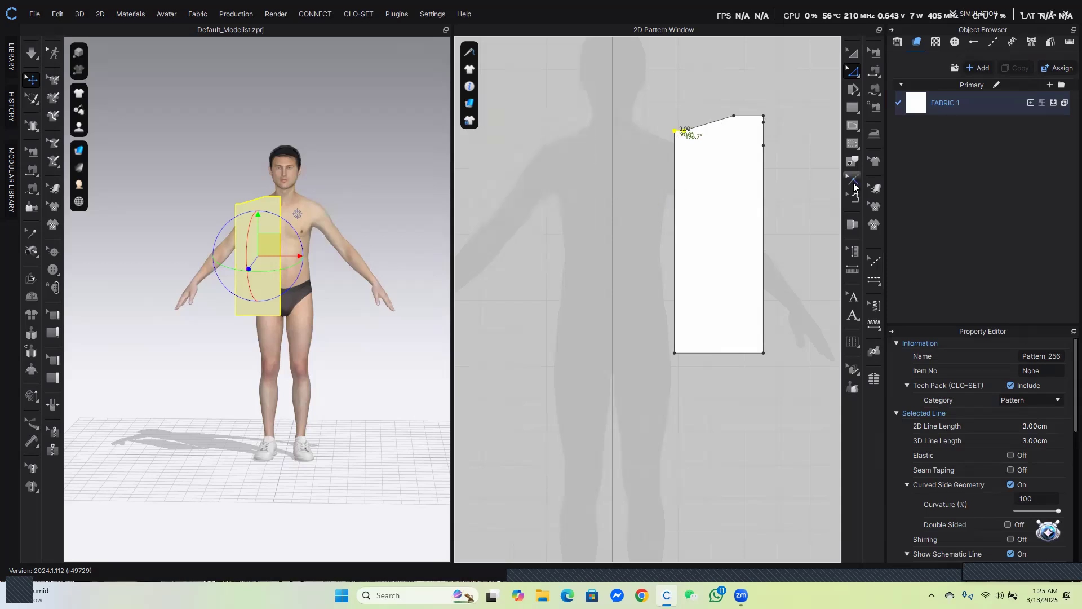
Move the top-left corner point 22 cm straight down to form the armhole line
scroll(682, 151, up, 3)
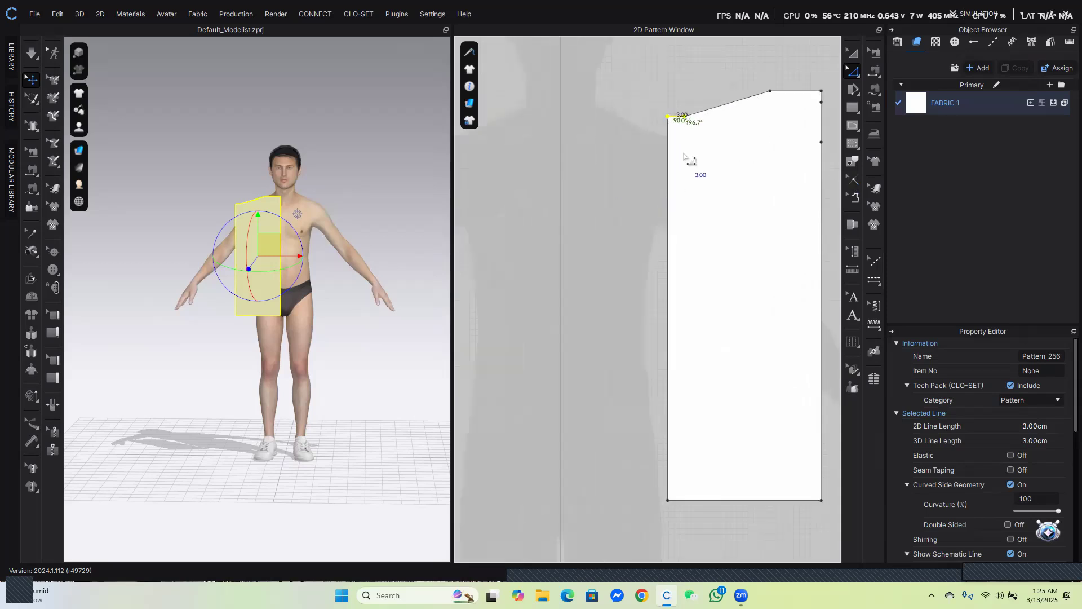
click(612, 150)
drag(667, 117, 655, 201)
right_click(655, 201)
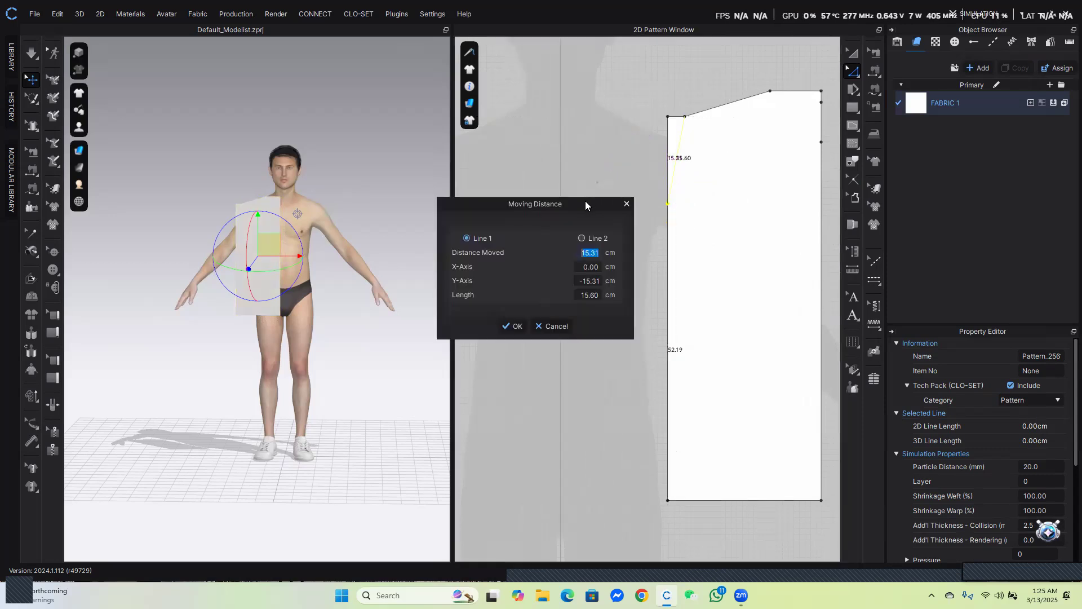
drag(585, 204, 567, 142)
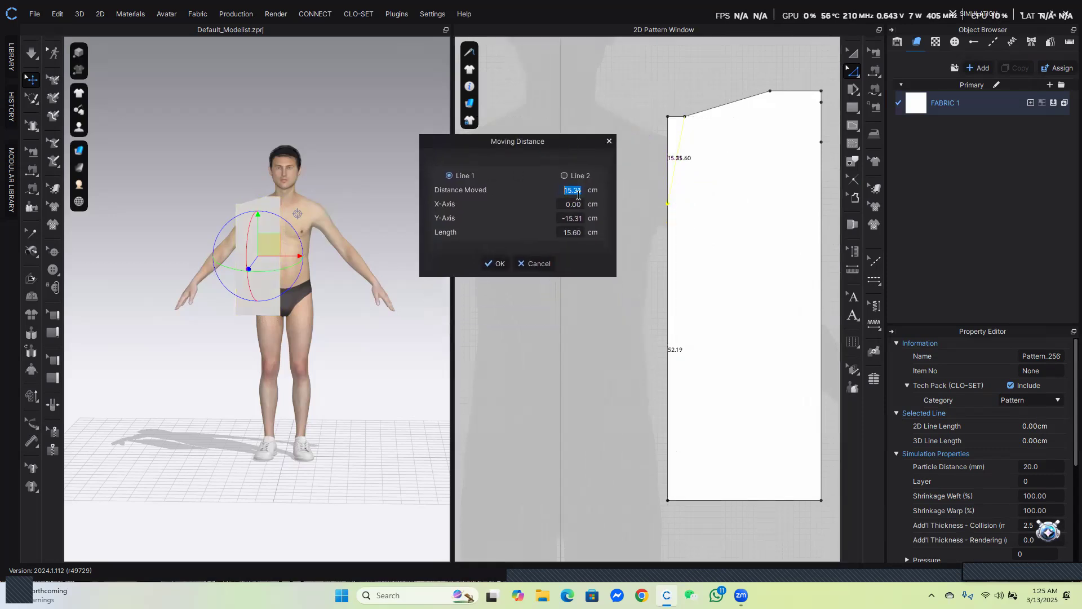
text(22)
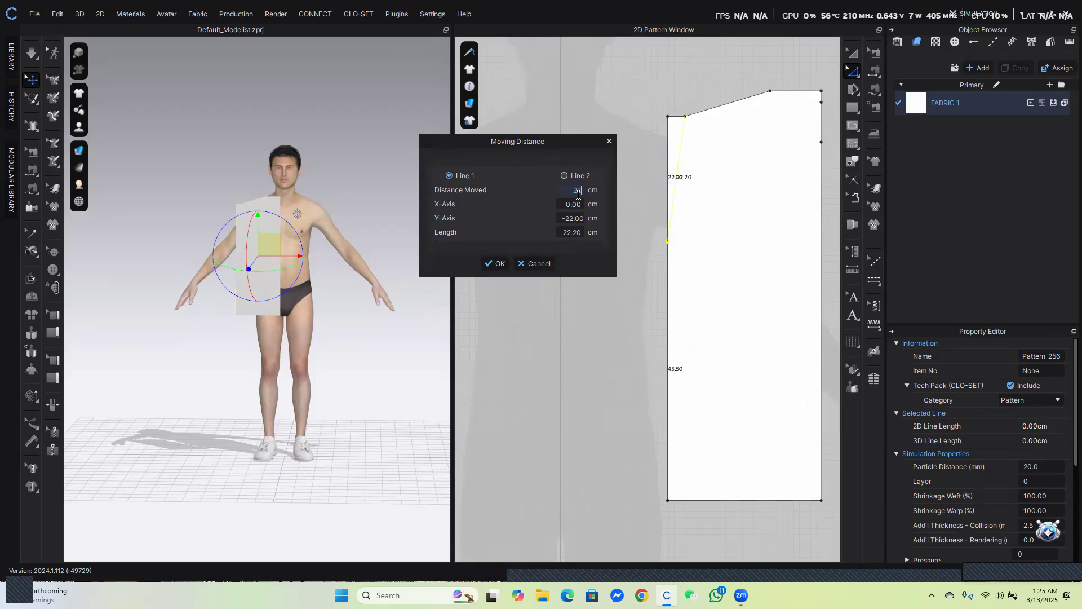
click(492, 264)
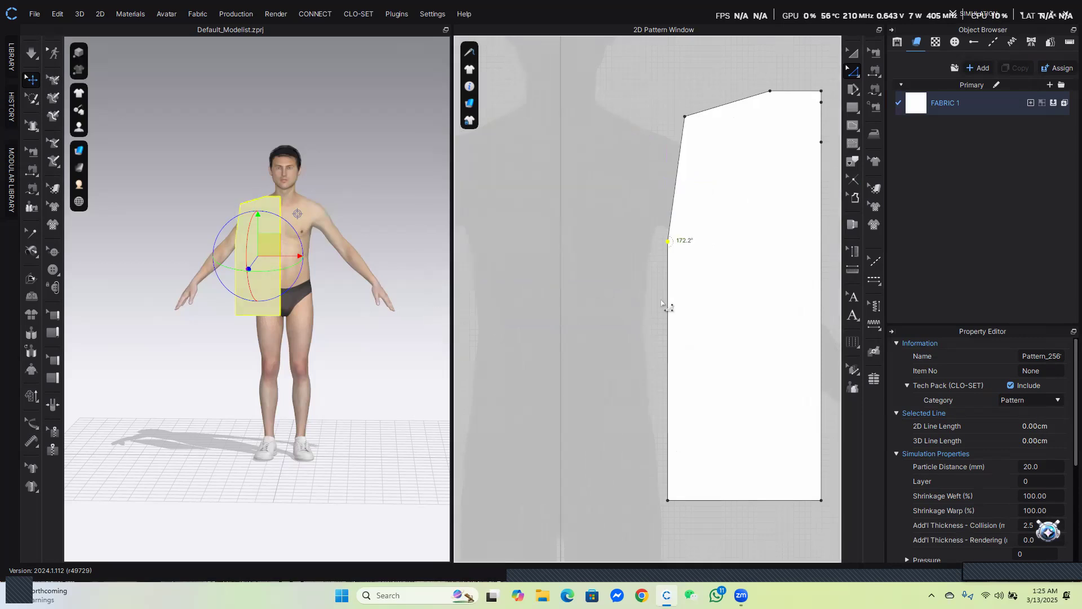
Curve the top-right neckline segment downward with Edit Curvature
click(677, 169)
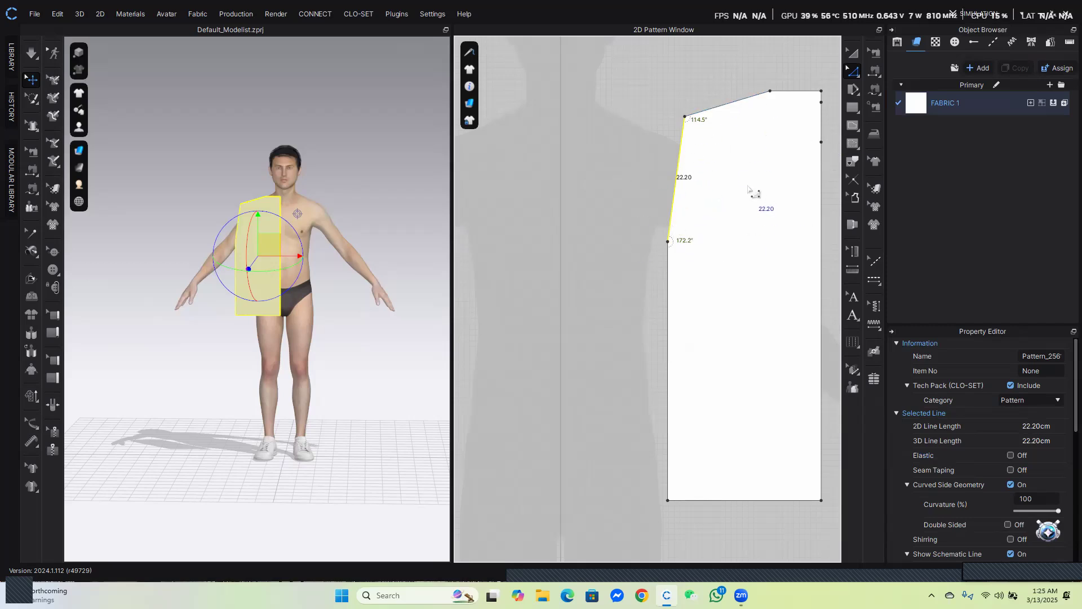
click(822, 91)
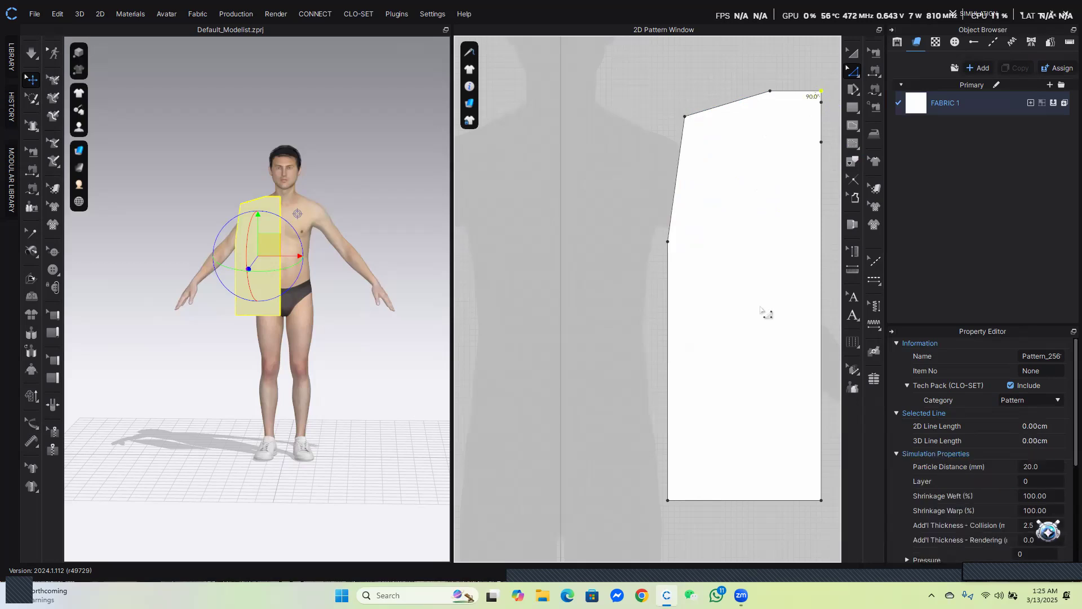
key(Escape)
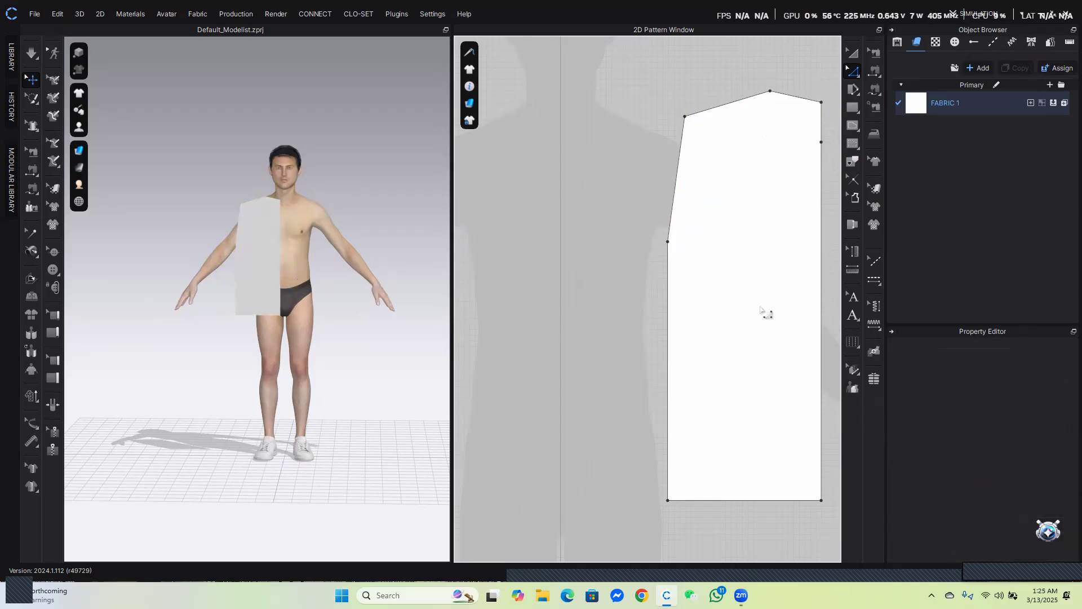
click(851, 72)
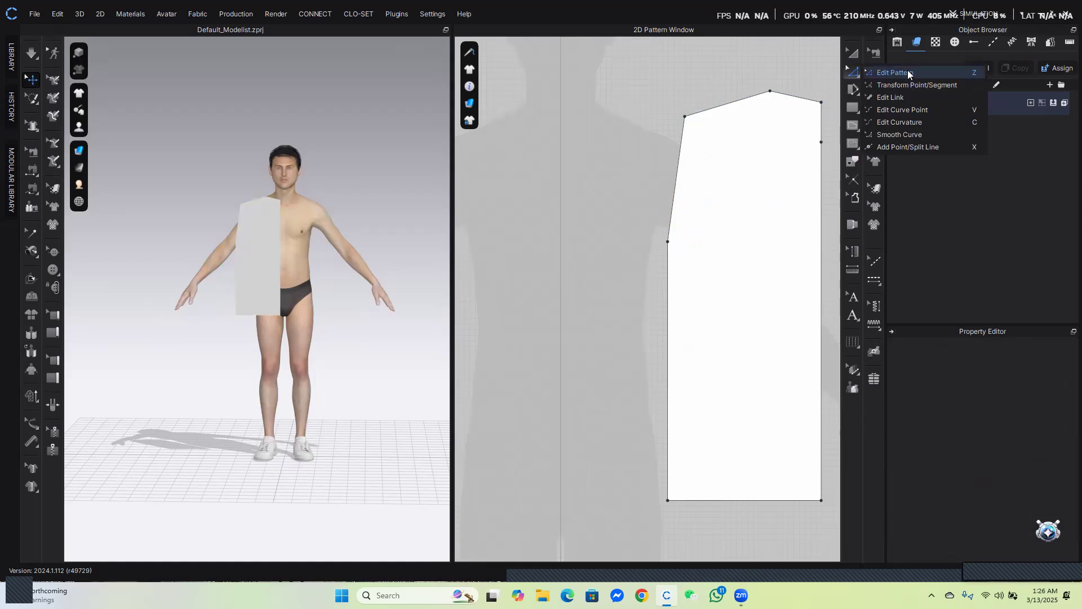
click(901, 122)
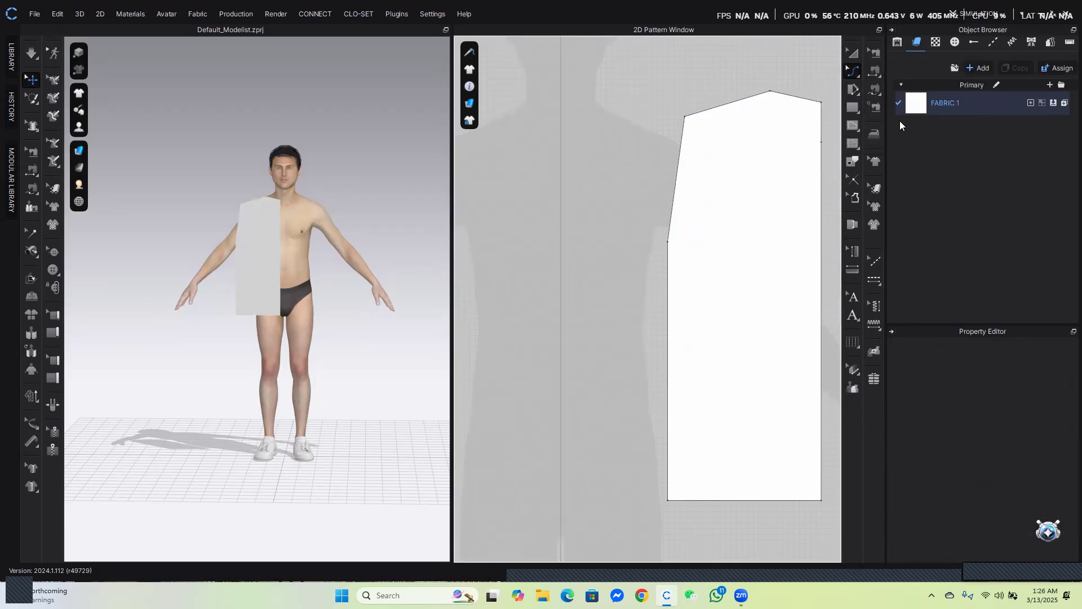
drag(800, 100, 800, 111)
Curve the armhole line inward with Edit Curvature
drag(675, 179, 693, 191)
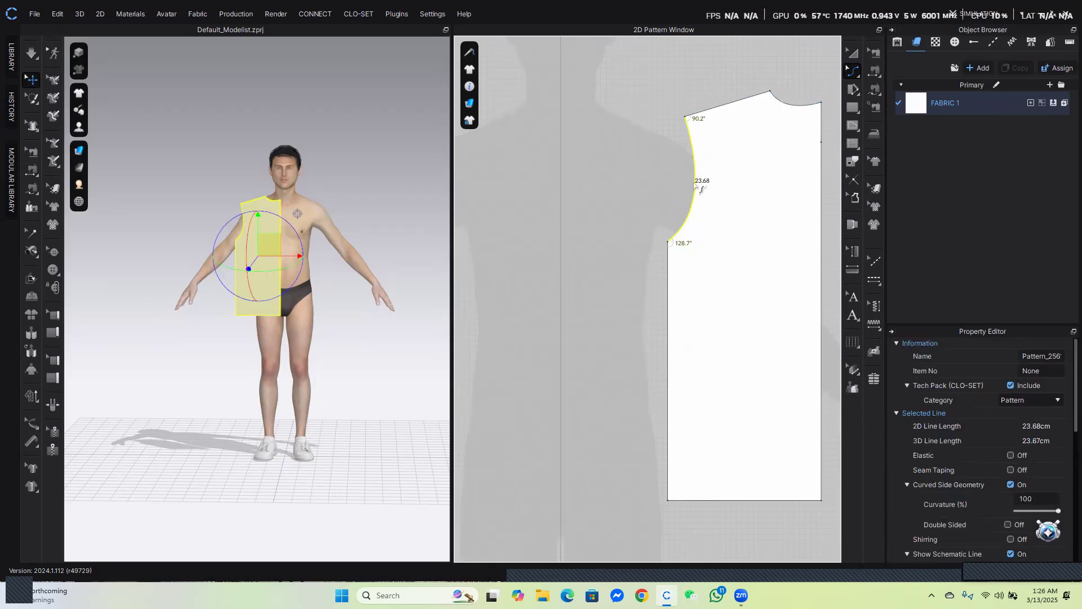
click(854, 71)
click(881, 75)
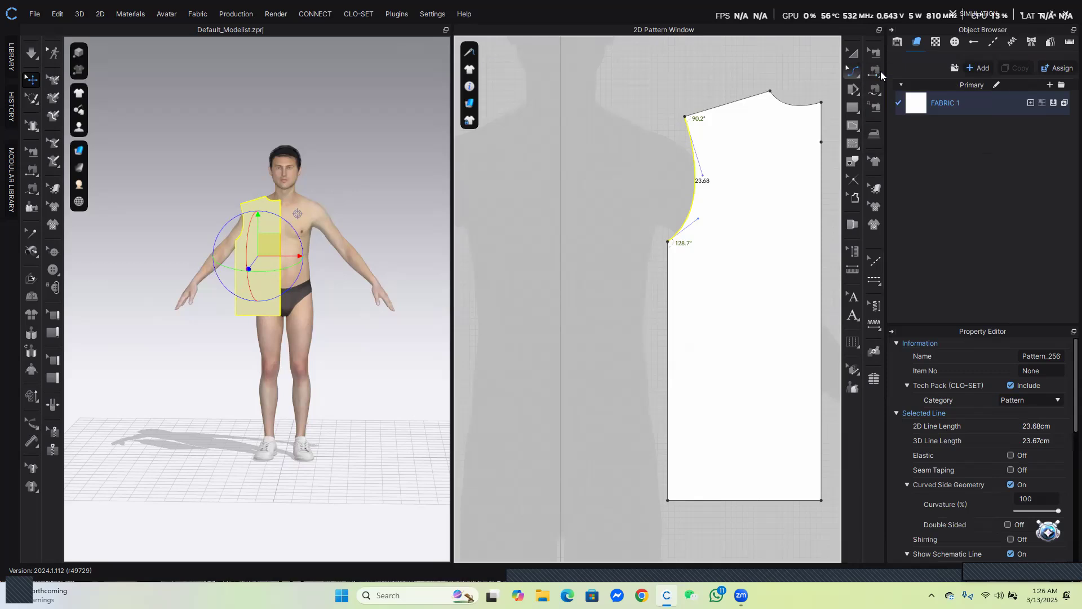
click(800, 107)
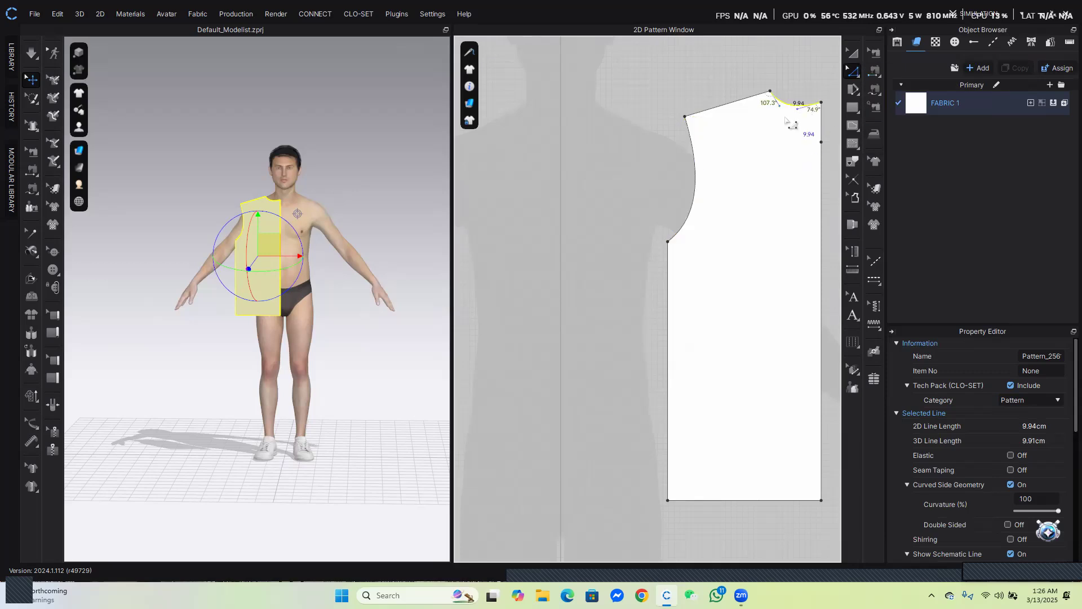
click(699, 196)
click(699, 197)
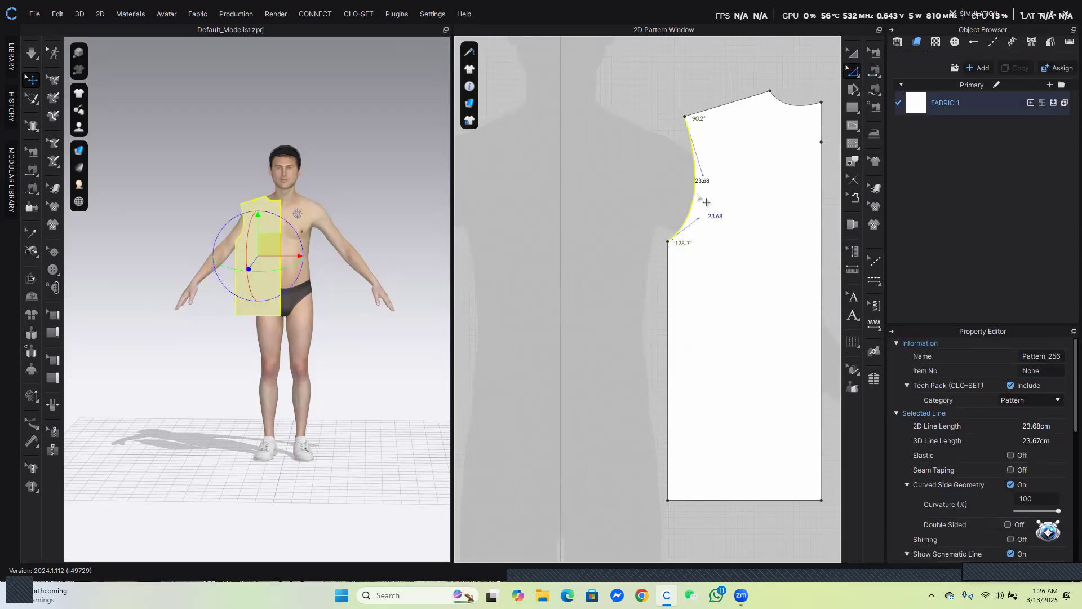
Fine-tune the armhole curve handles so the curve flows smoothly into the side seam
mouse_move(716, 253)
mouse_down()
mouse_move(720, 242)
mouse_move(724, 251)
mouse_move(671, 287)
mouse_move(694, 245)
mouse_move(680, 276)
mouse_move(674, 248)
mouse_move(720, 249)
mouse_up()
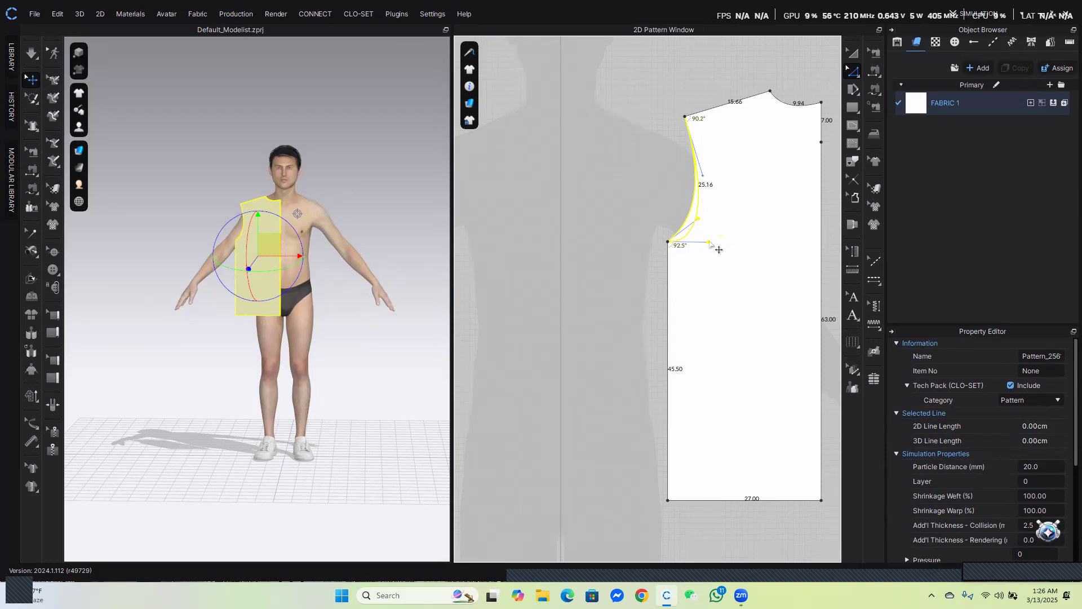
mouse_move(719, 249)
mouse_down()
mouse_move(732, 251)
mouse_move(716, 249)
mouse_up()
drag(717, 250, 717, 250)
mouse_move(702, 175)
mouse_down()
mouse_move(709, 167)
mouse_move(713, 189)
mouse_up()
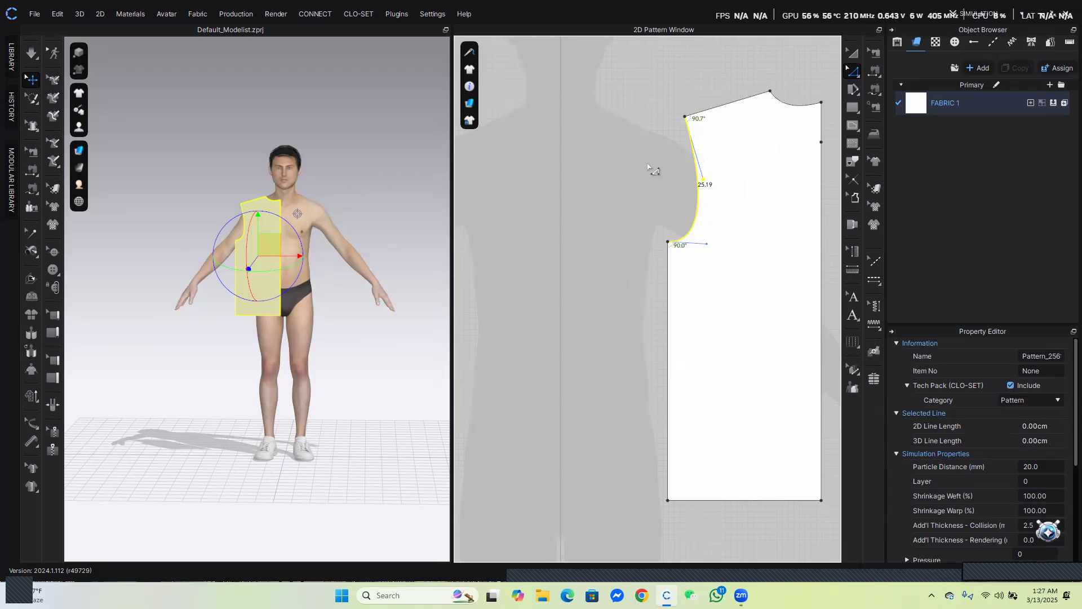
Reshape the neckline curve with Edit Curvature so it meets the center-front edge squarely
click(655, 169)
click(797, 106)
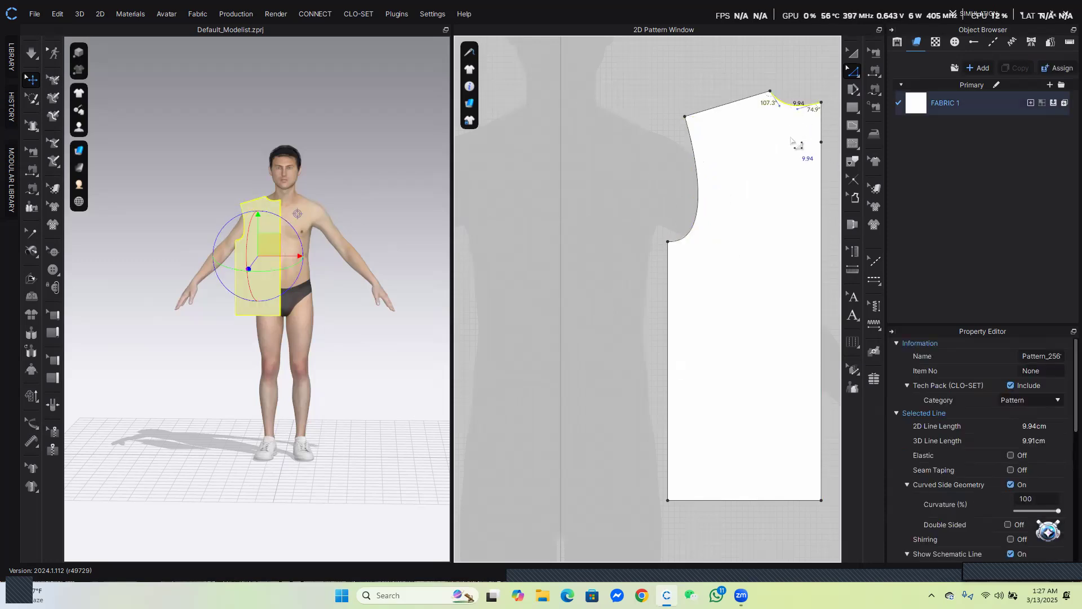
right_drag(778, 176, 641, 187)
scroll(649, 83, up, 5)
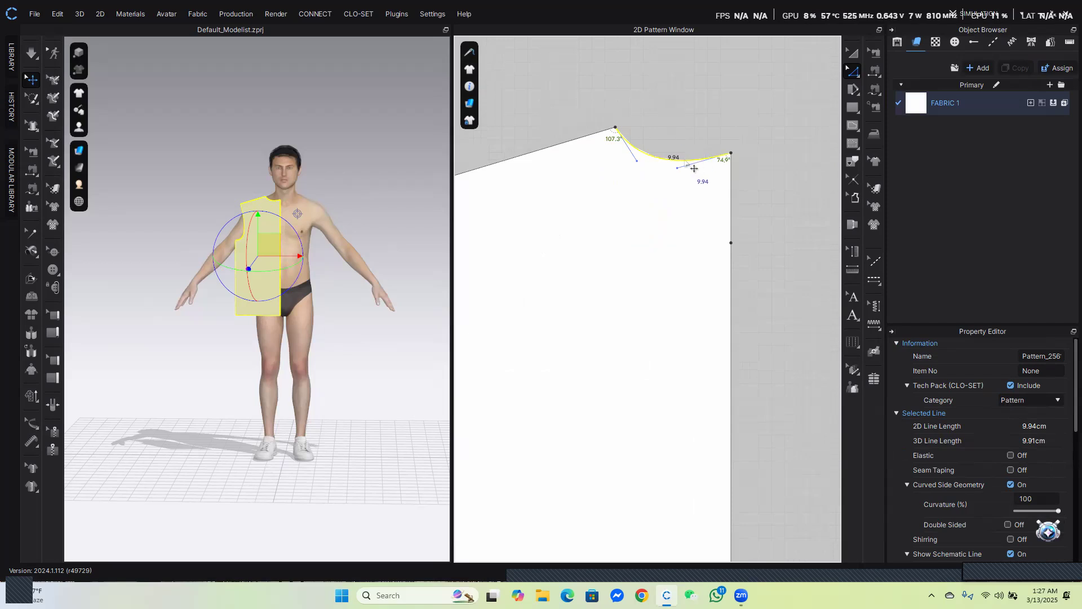
click(679, 161)
drag(676, 157, 676, 153)
scroll(684, 143, up, 5)
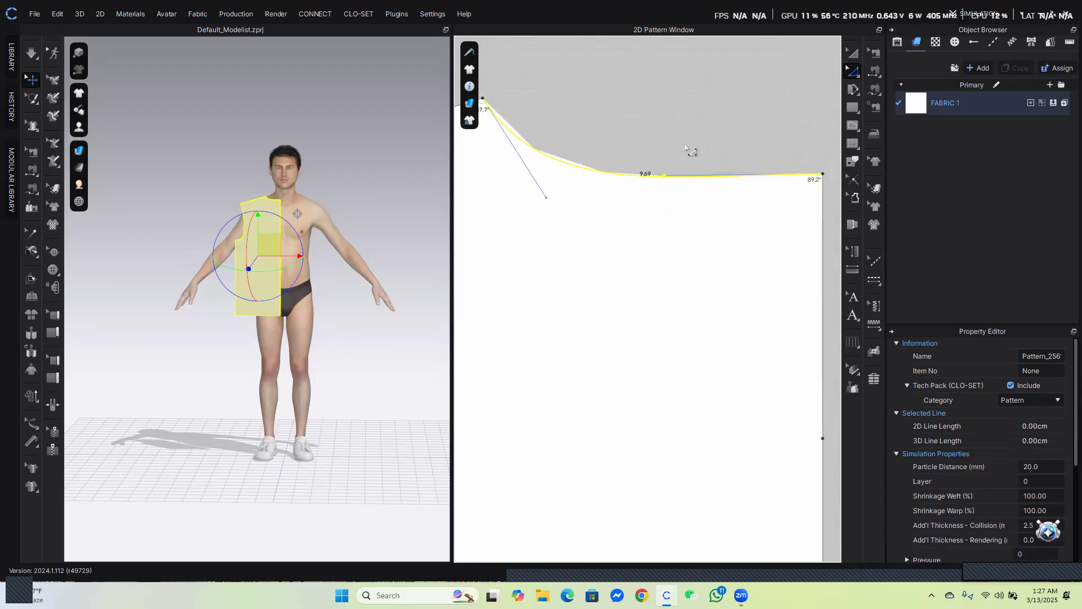
drag(666, 175, 668, 173)
scroll(582, 196, down, 4)
drag(577, 200, 577, 197)
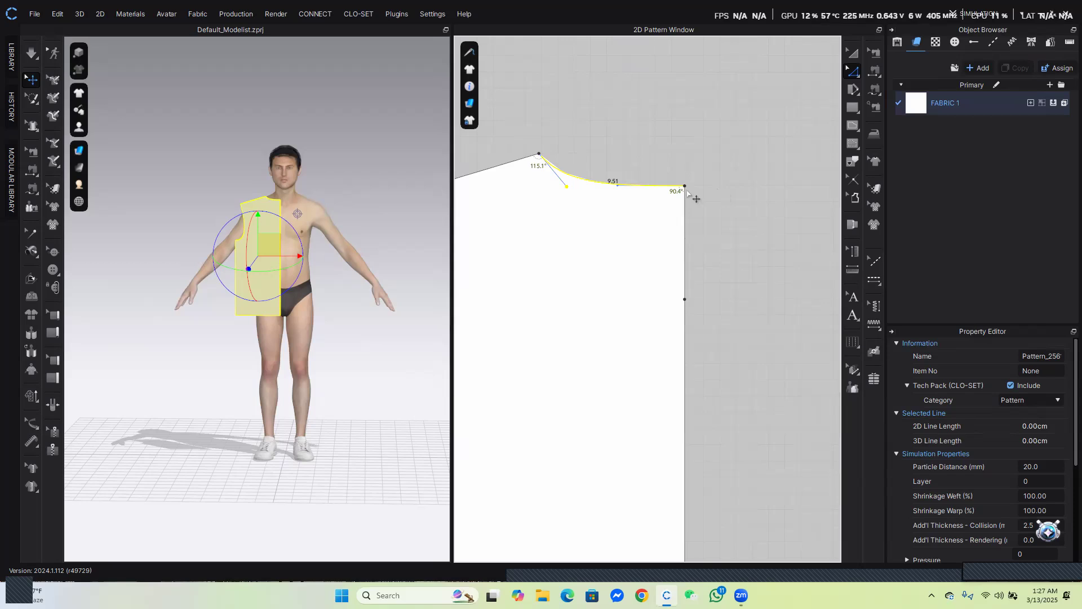
scroll(648, 338, down, 6)
scroll(647, 232, up, 3)
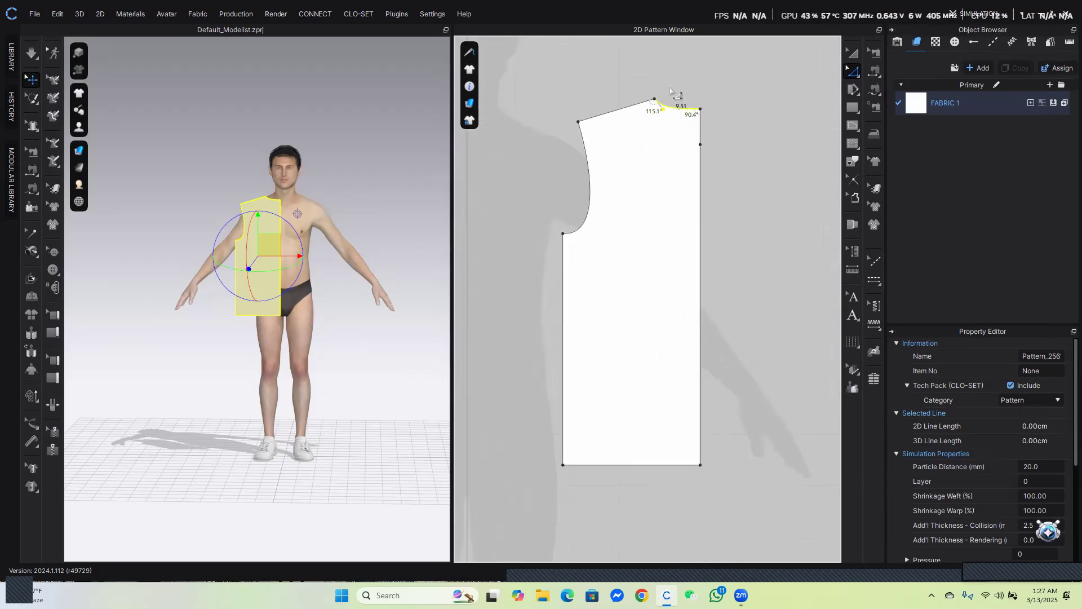
Copy the bodice pattern and paste the duplicate to the right of the original
click(852, 53)
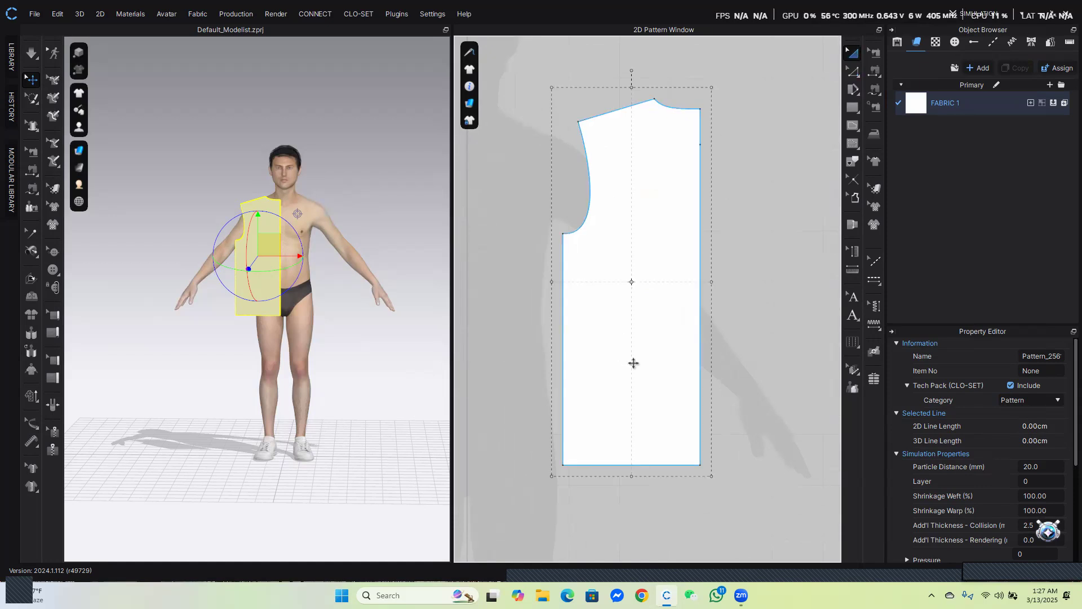
scroll(645, 364, down, 6)
click(699, 330)
drag(652, 316, 615, 291)
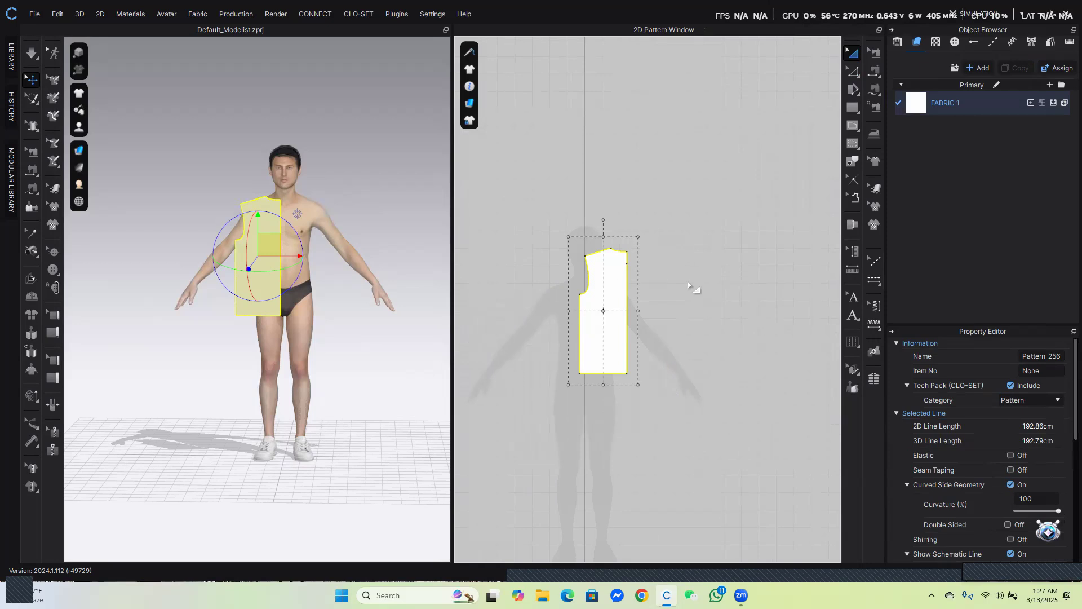
key(ctrl+v)
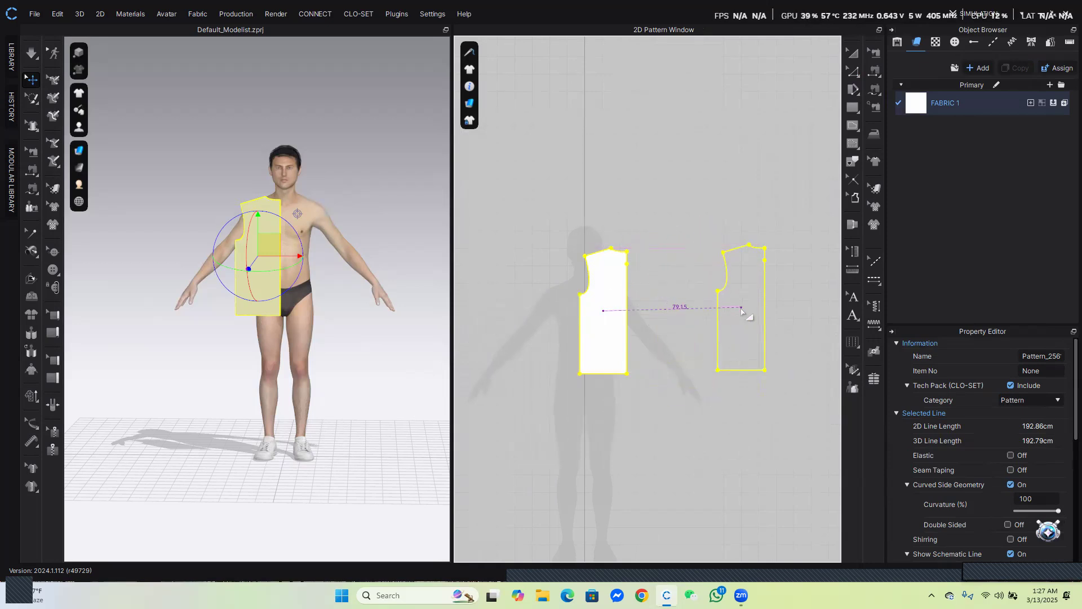
click(756, 318)
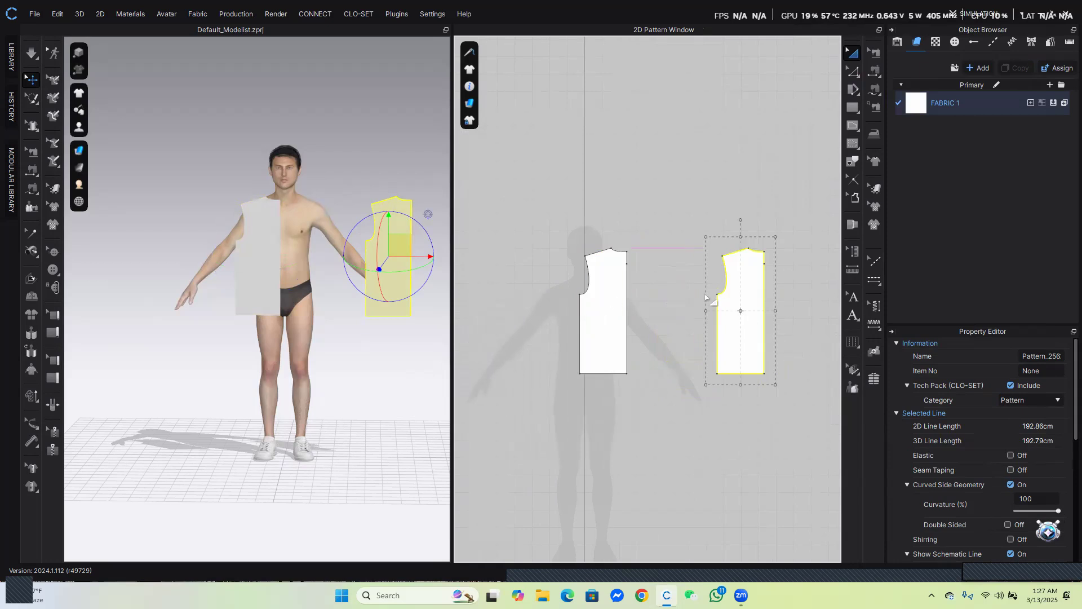
Move the duplicate's center-front neck point lower to deepen its neckline
click(859, 74)
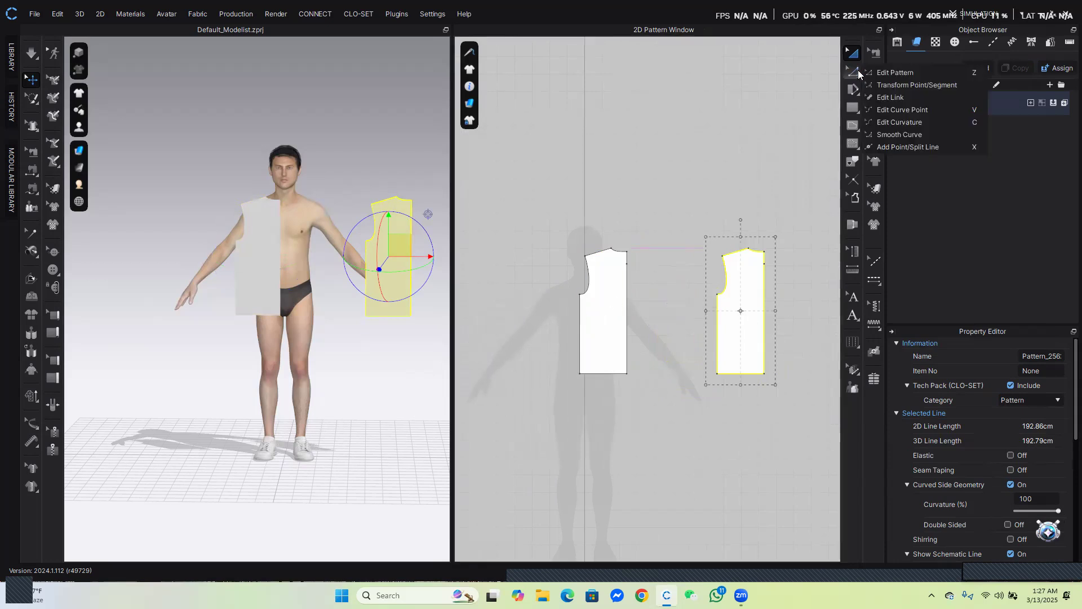
click(902, 79)
click(627, 263)
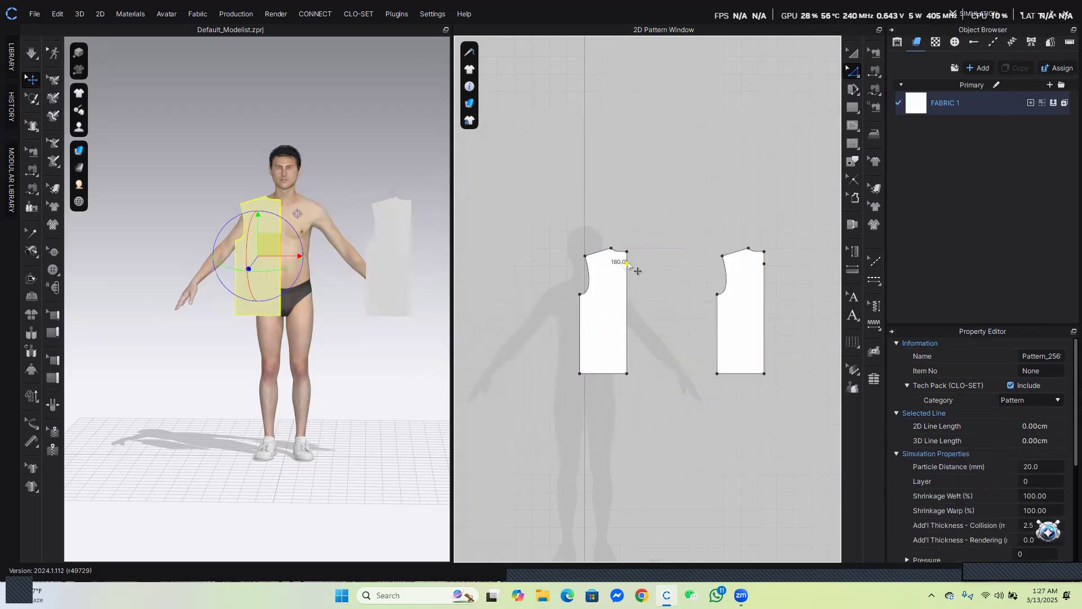
click(648, 300)
click(764, 253)
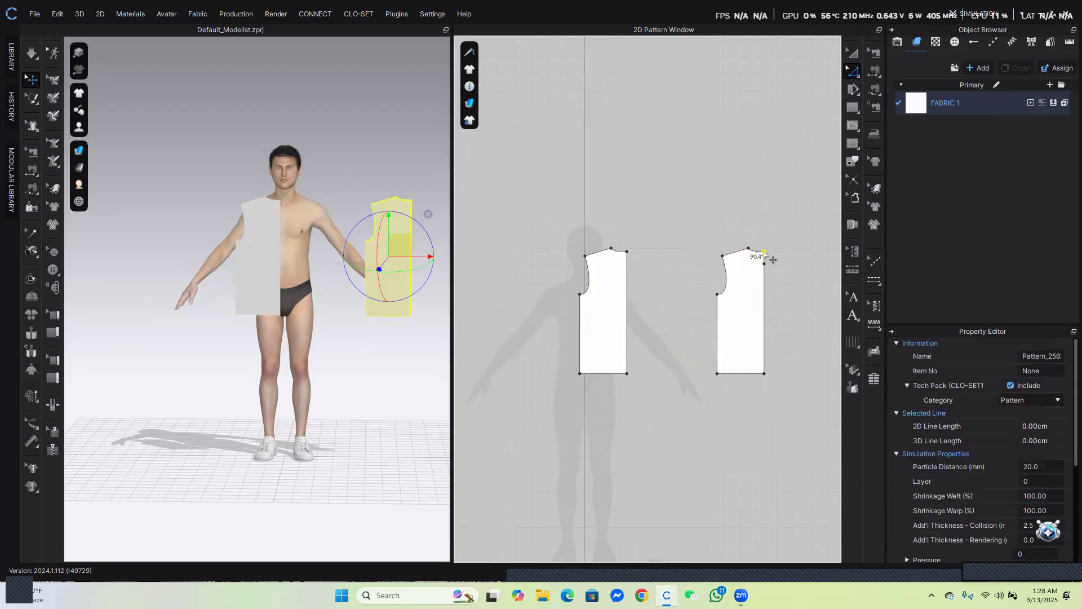
click(806, 285)
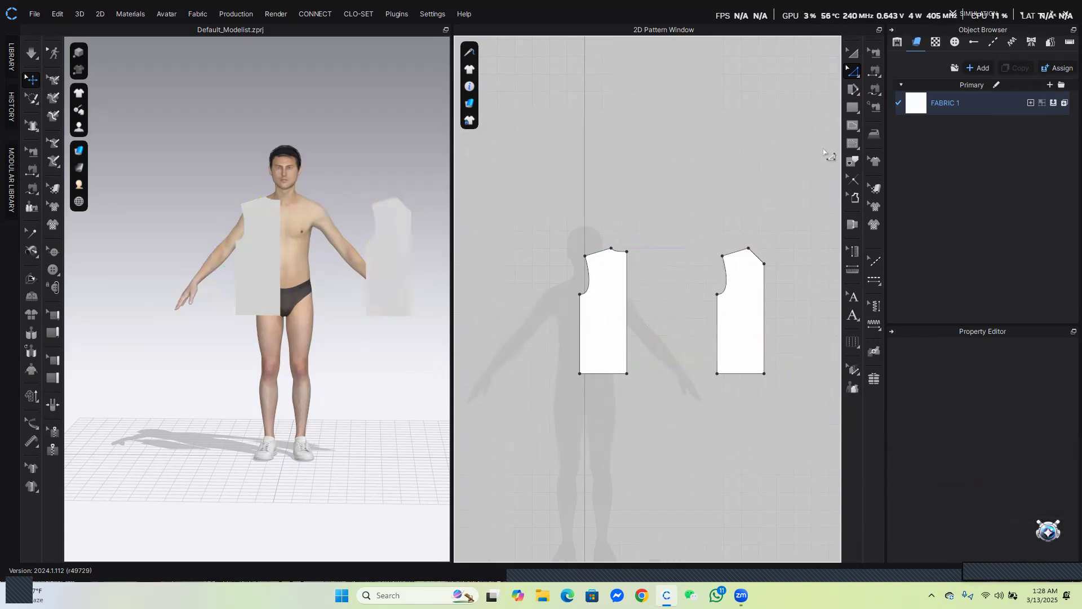
Curve the duplicate's neckline into a deeper scoop with Edit Curvature
click(855, 69)
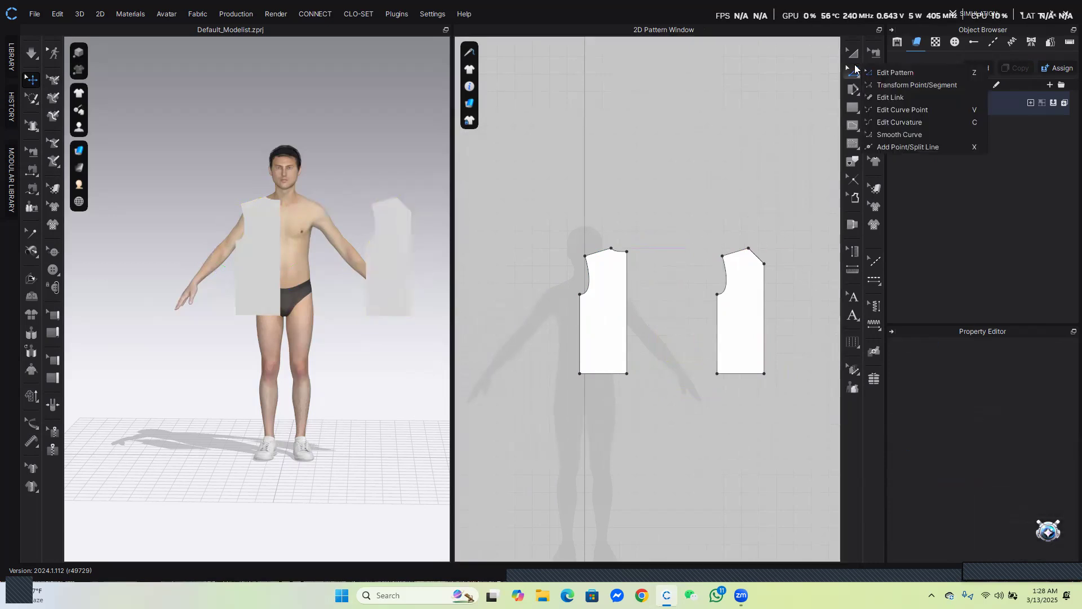
click(889, 120)
scroll(769, 257, up, 5)
drag(733, 255, 725, 269)
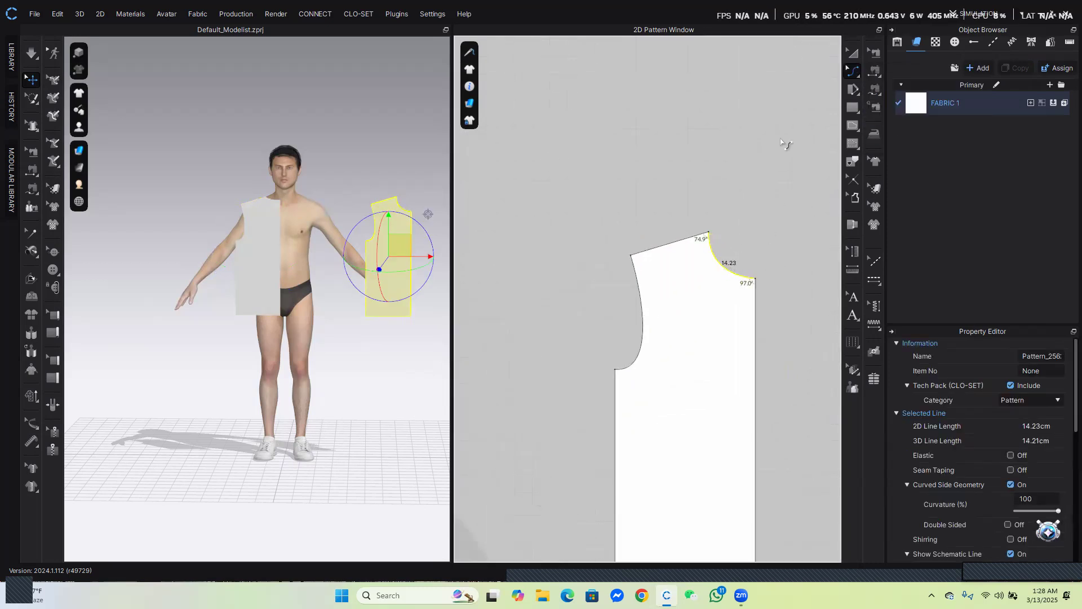
click(853, 76)
click(873, 75)
scroll(731, 260, up, 5)
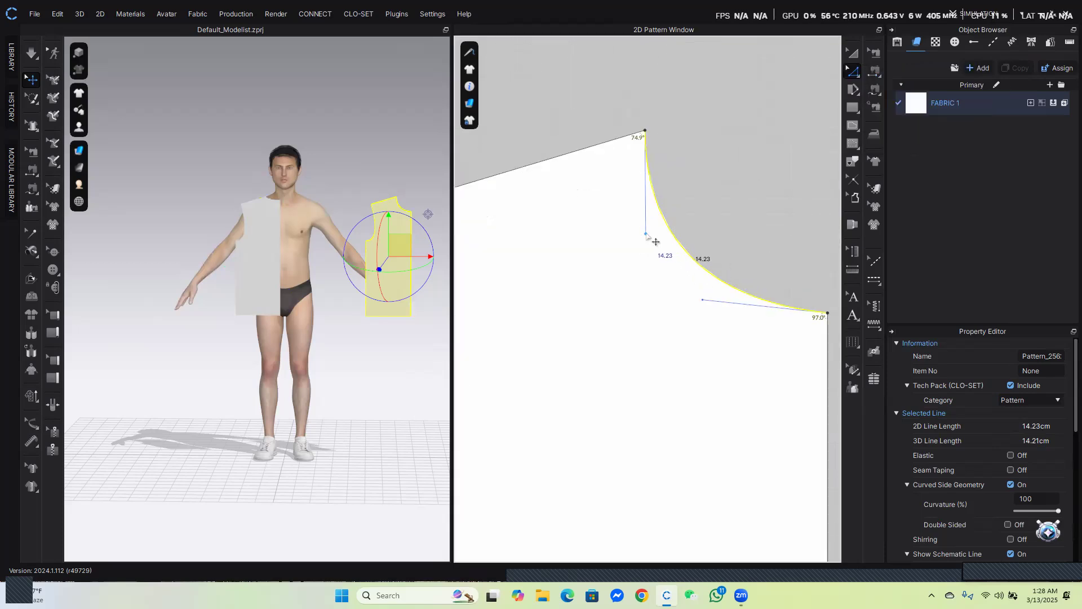
drag(646, 233, 683, 241)
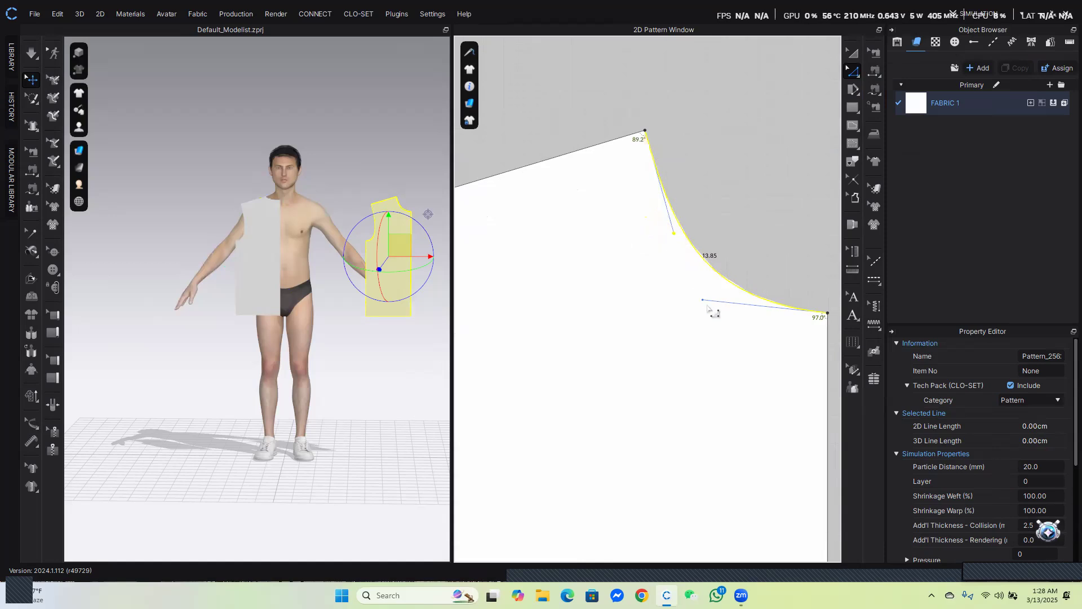
drag(704, 301, 735, 323)
drag(684, 243, 675, 230)
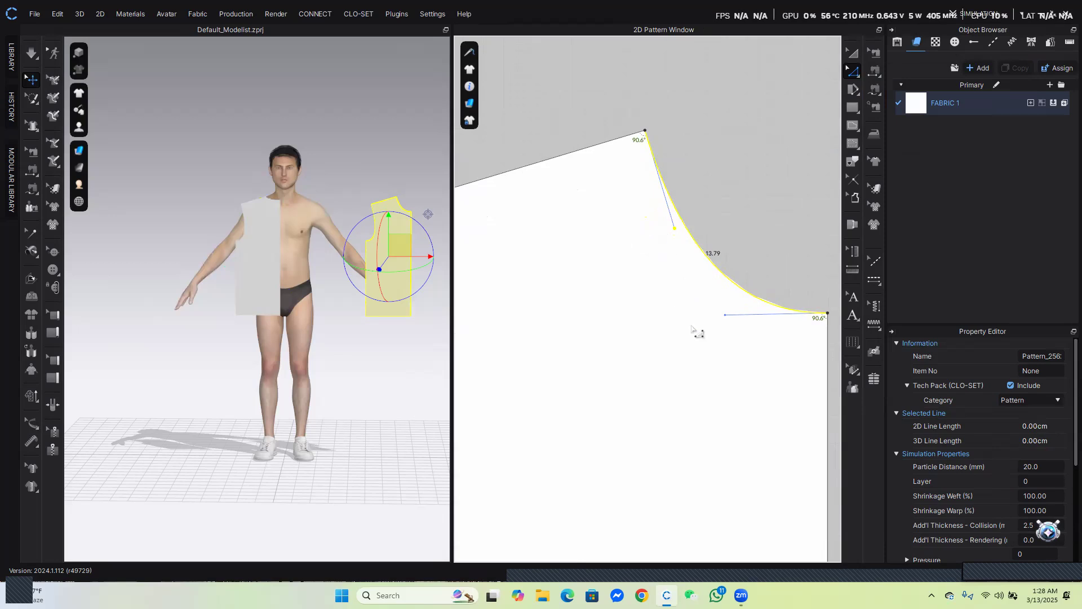
scroll(695, 330, down, 8)
middle_drag(707, 416, 720, 268)
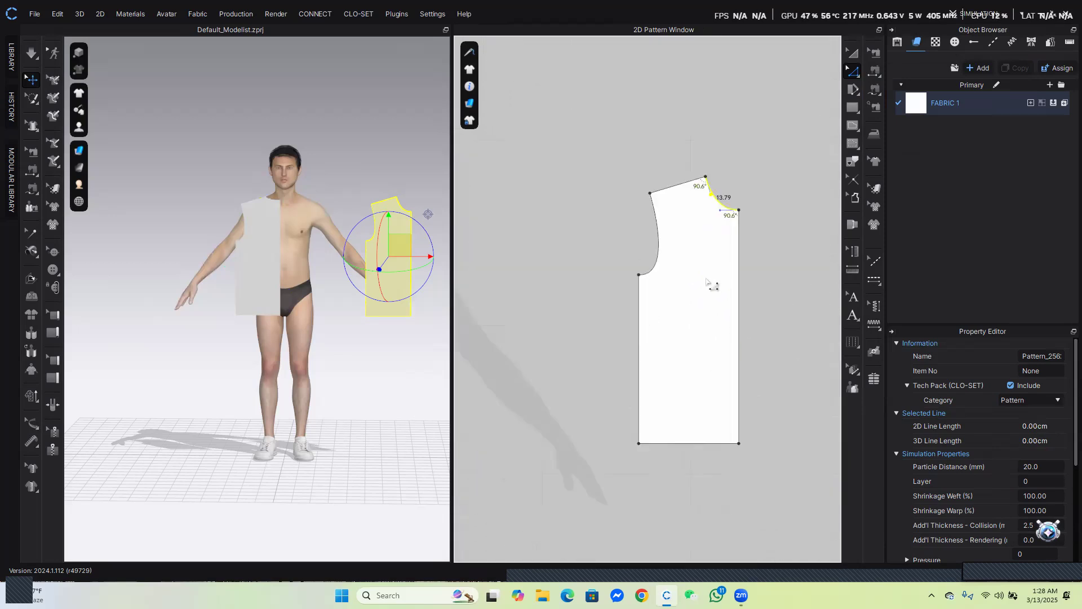
scroll(709, 281, down, 2)
scroll(699, 232, down, 2)
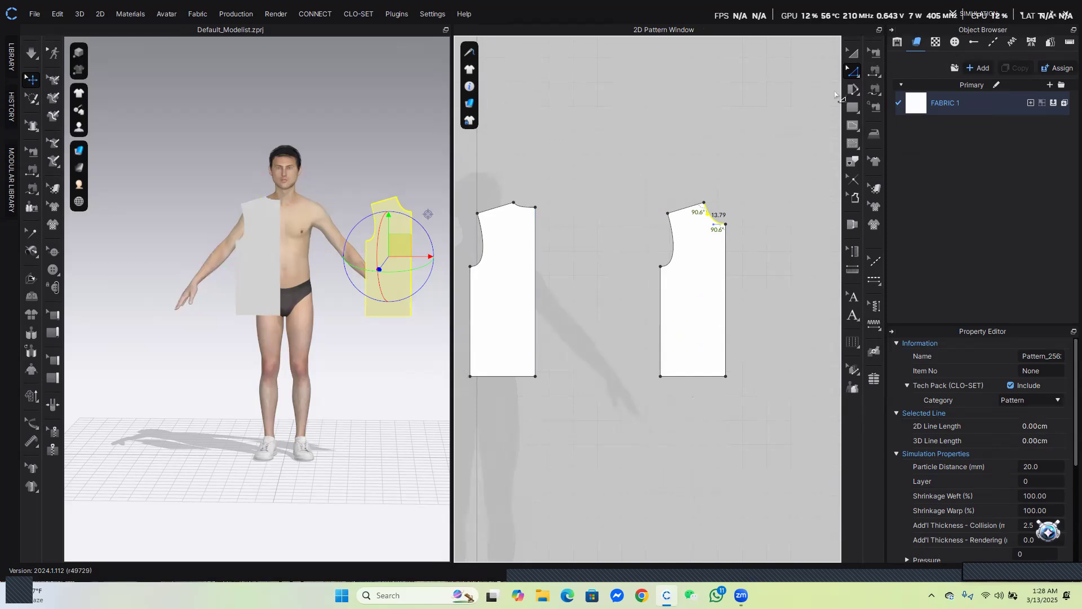
Unfold the original pattern along its straight center edge into a full back piece
click(535, 270)
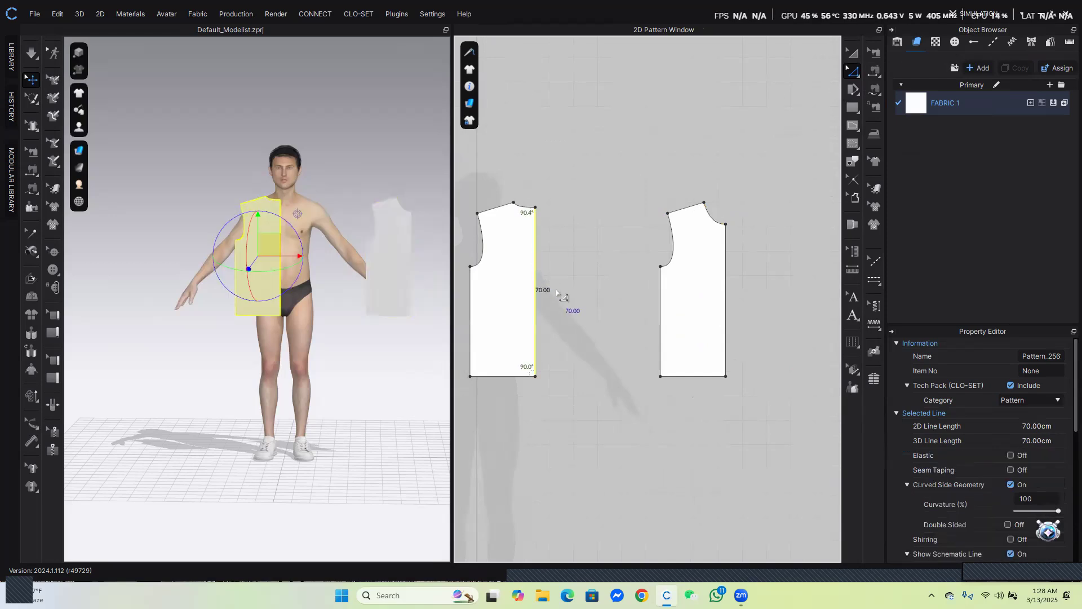
right_click(536, 265)
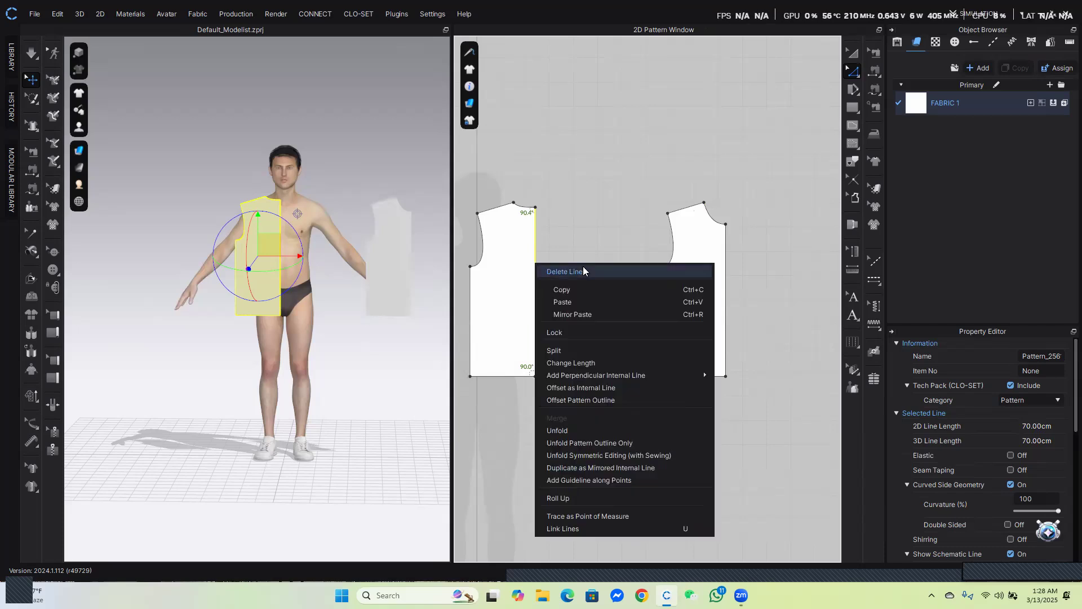
click(564, 432)
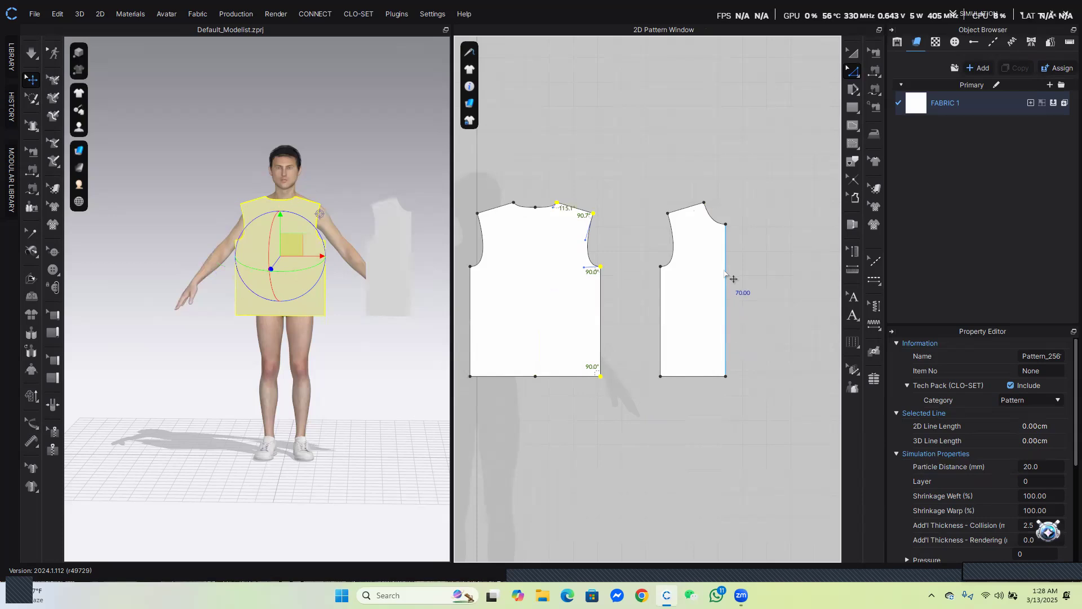
Unfold the duplicate along its center-front edge into a full front piece
click(726, 274)
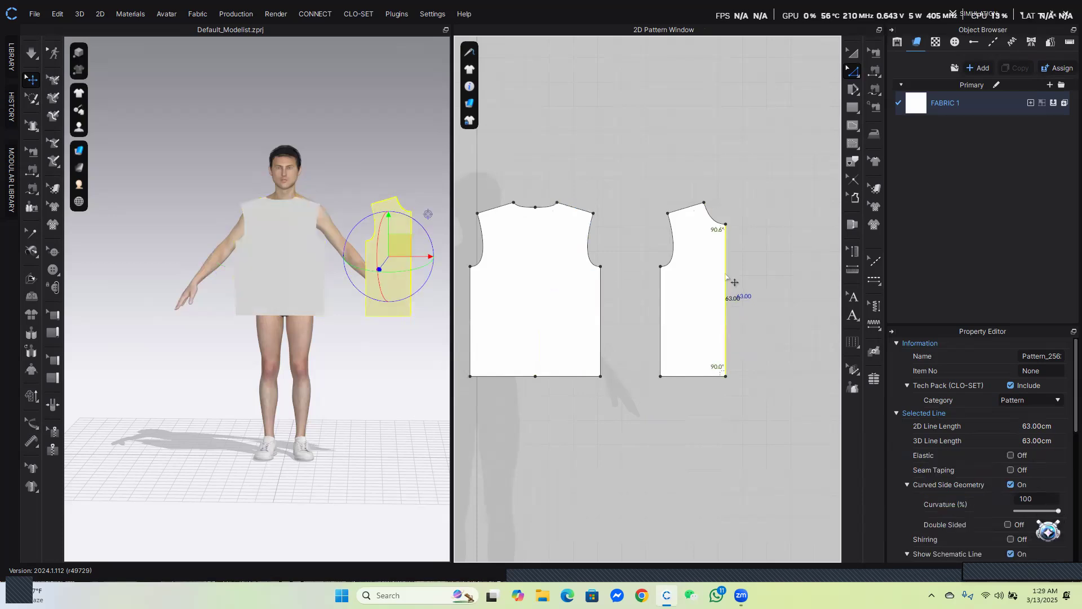
right_click(725, 274)
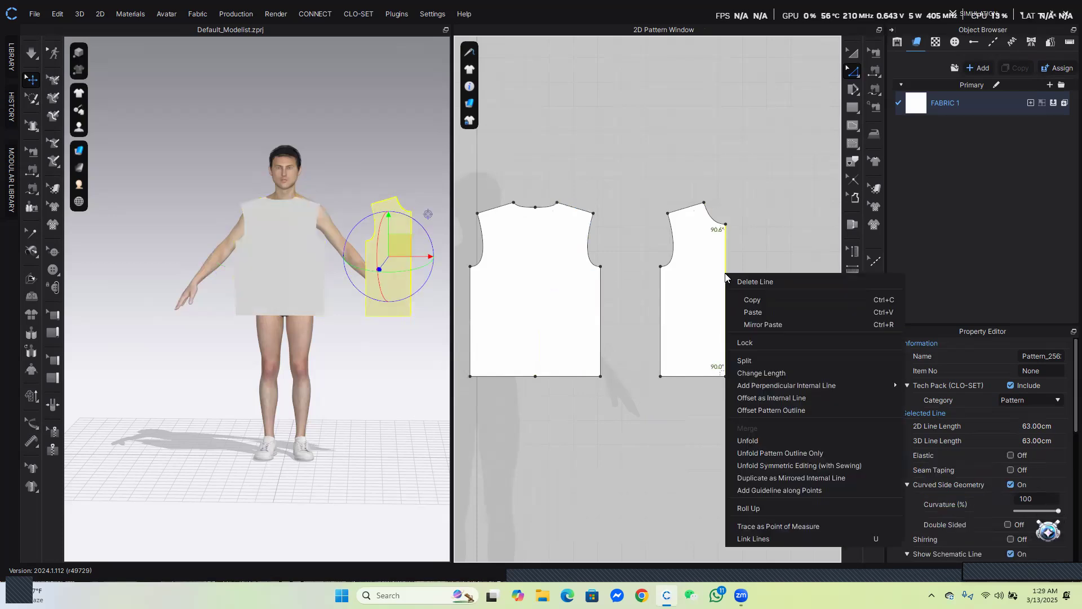
click(753, 442)
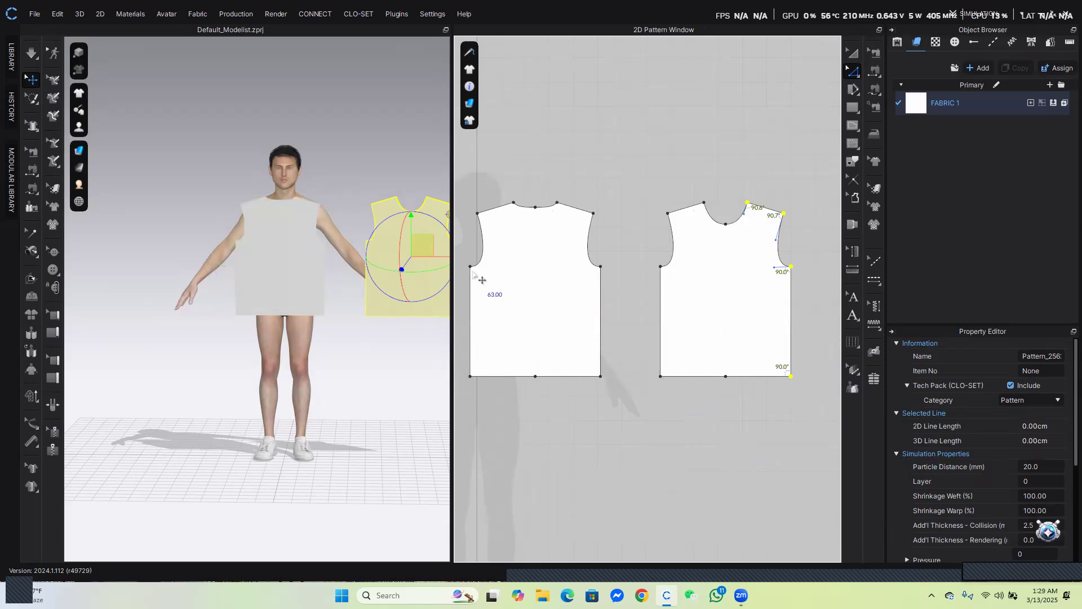
Move the two unfolded patterns further apart in the 2D Pattern Window
click(853, 53)
scroll(658, 300, down, 5)
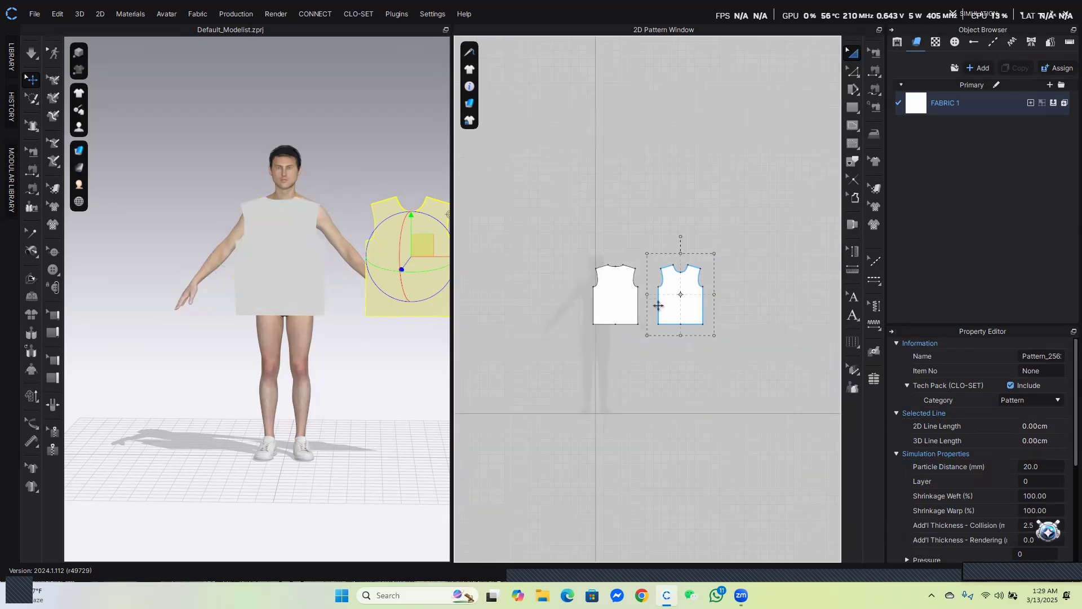
click(285, 260)
click(676, 285)
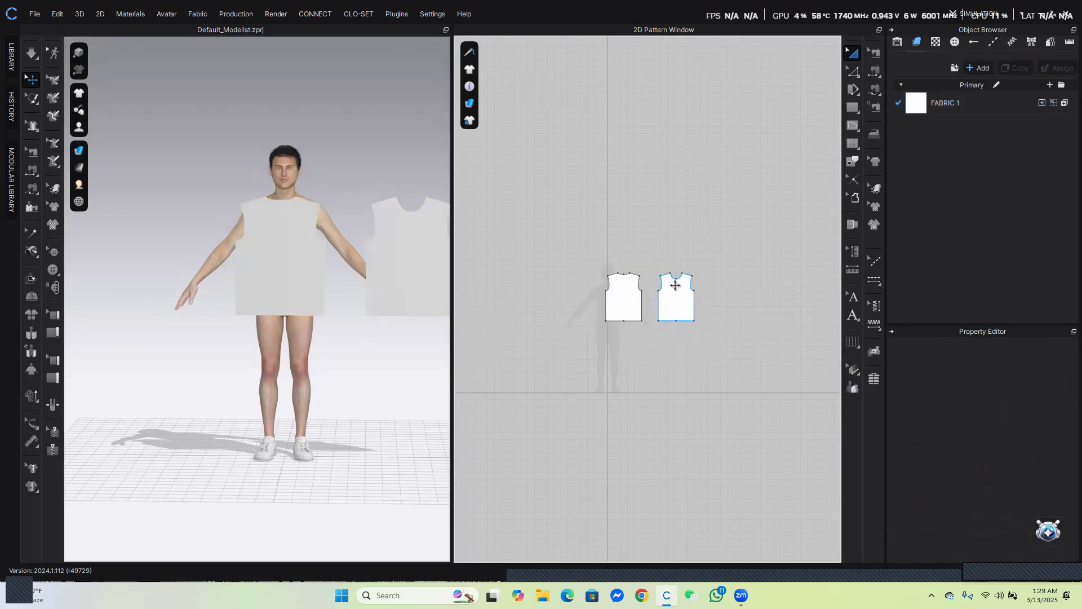
click(672, 303)
click(633, 298)
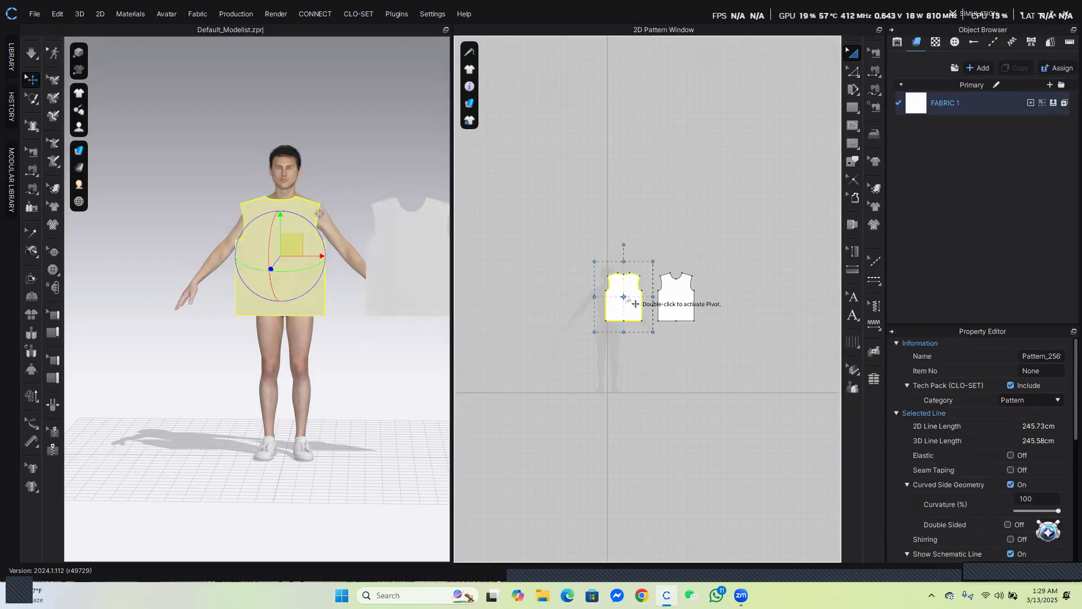
click(652, 243)
drag(626, 291, 593, 292)
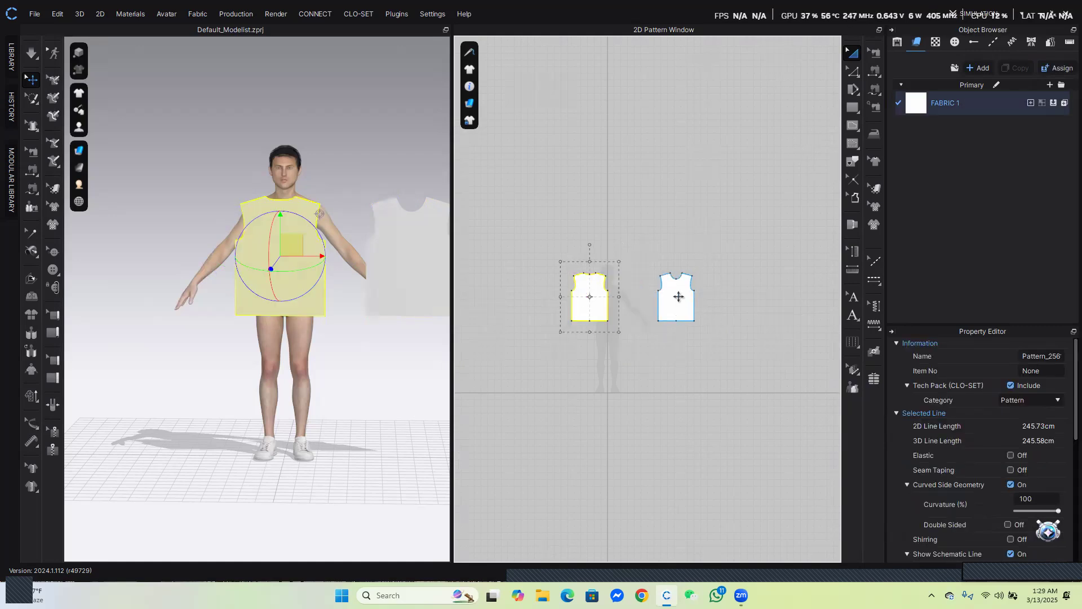
drag(678, 297, 691, 296)
drag(592, 287, 582, 286)
Turn on the avatar's arrangement points display
scroll(267, 363, down, 2)
right_drag(267, 363, 186, 316)
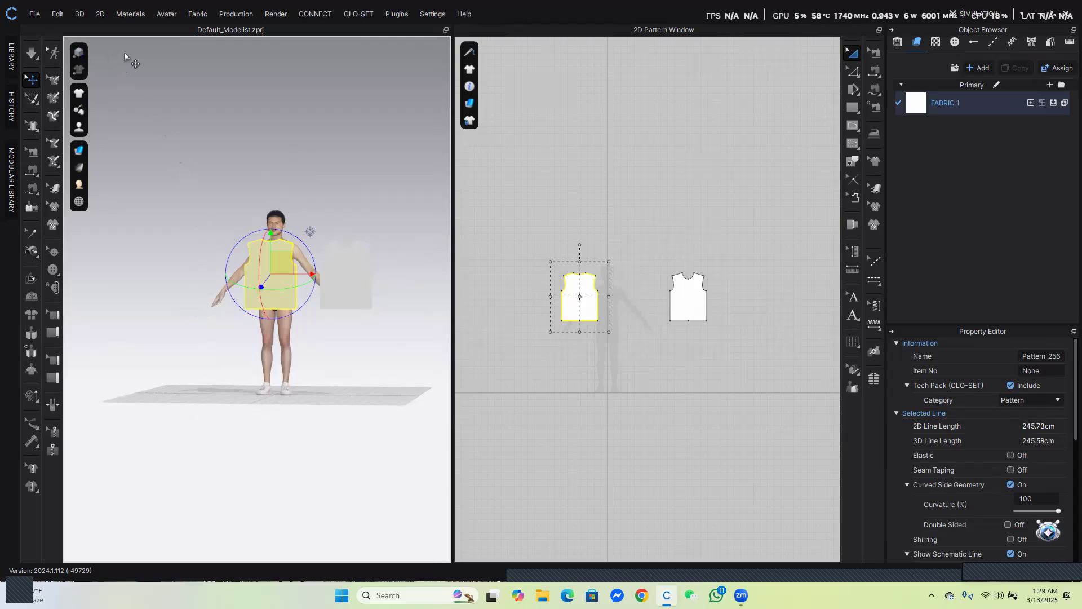
mouse_move(84, 207)
mouse_move(85, 155)
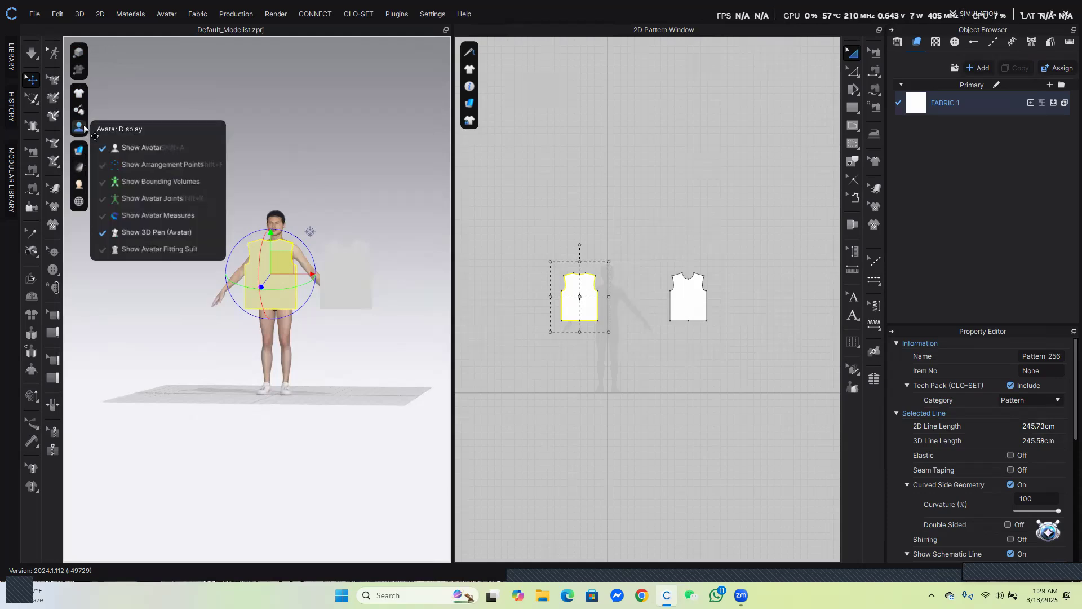
mouse_move(80, 128)
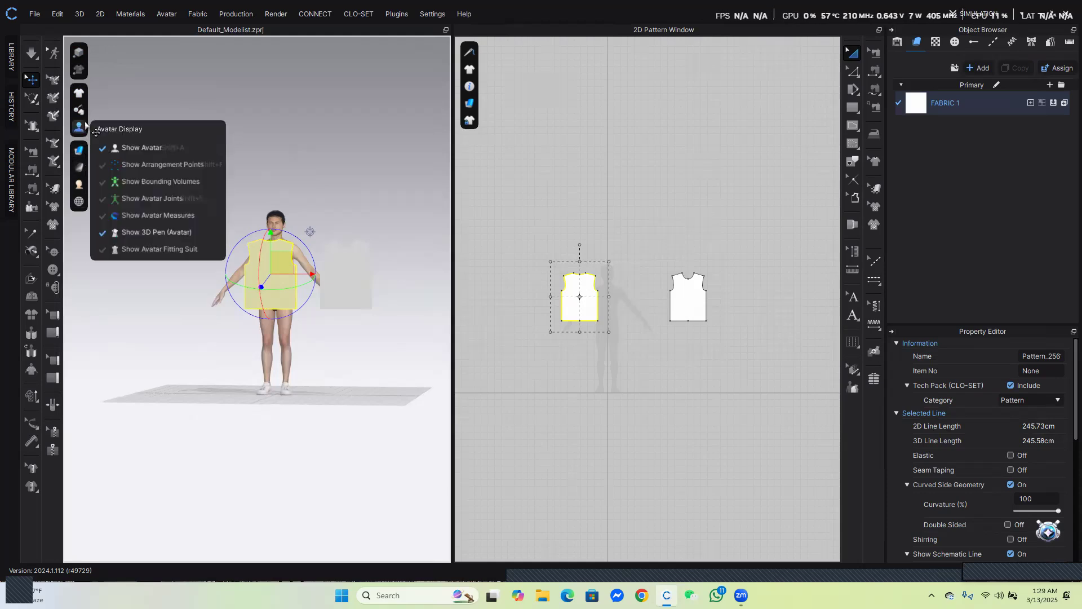
click(145, 164)
Place the selected back pattern onto an arrangement point on the avatar's back
scroll(284, 284, up, 3)
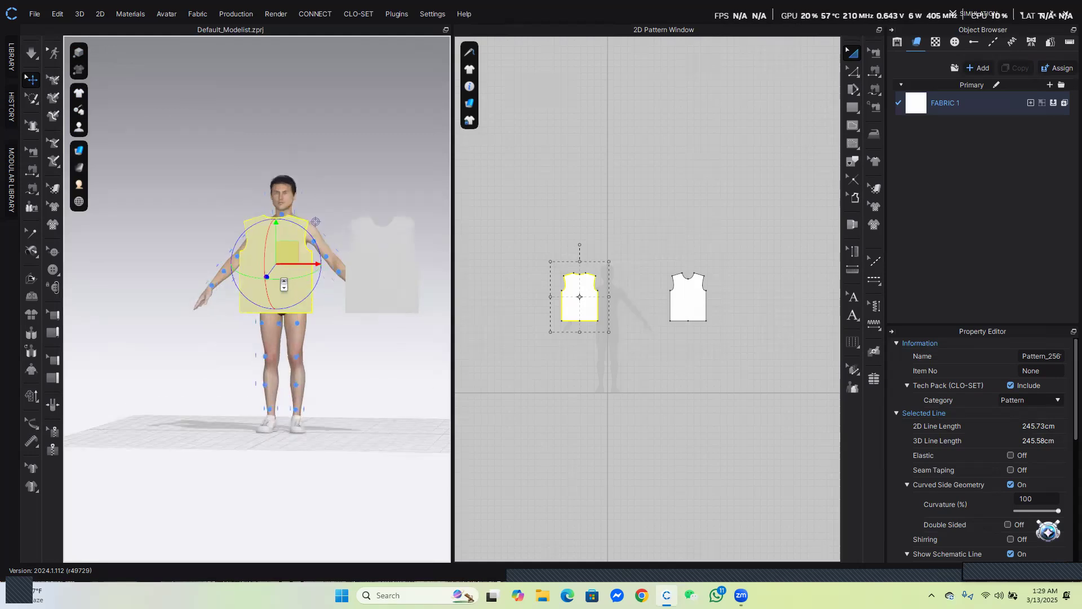
scroll(284, 284, up, 5)
right_drag(209, 216, 265, 244)
right_drag(177, 236, 215, 233)
scroll(214, 232, down, 6)
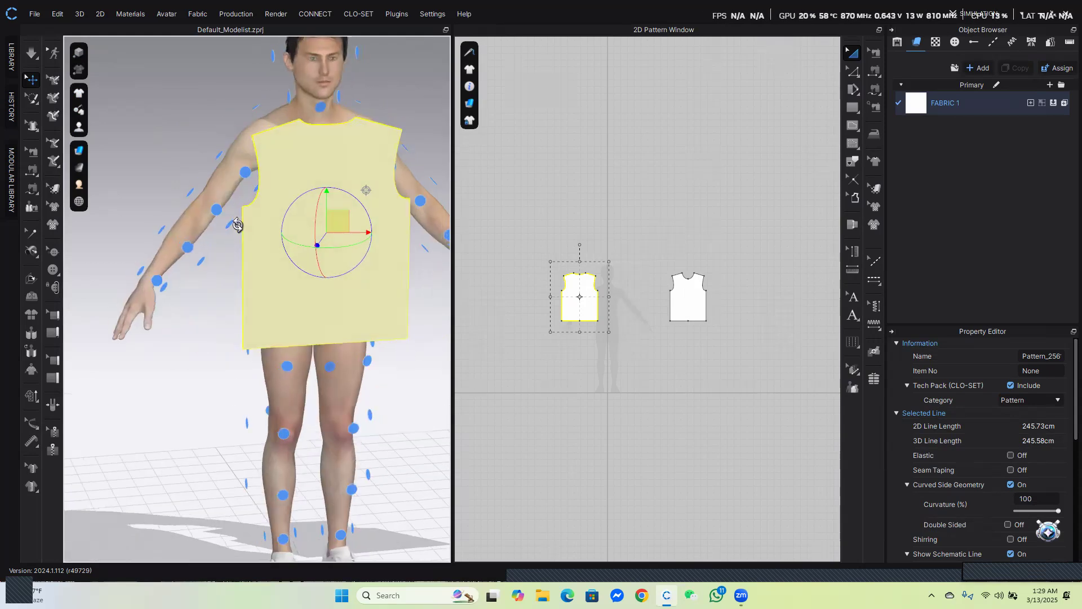
drag(302, 249, 123, 243)
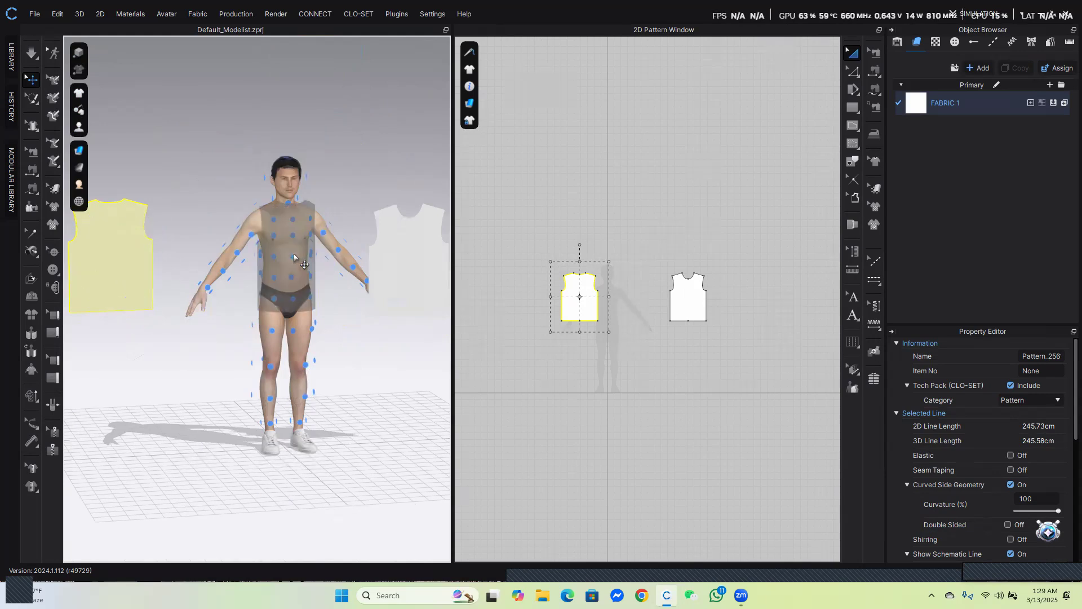
right_drag(293, 255, 360, 259)
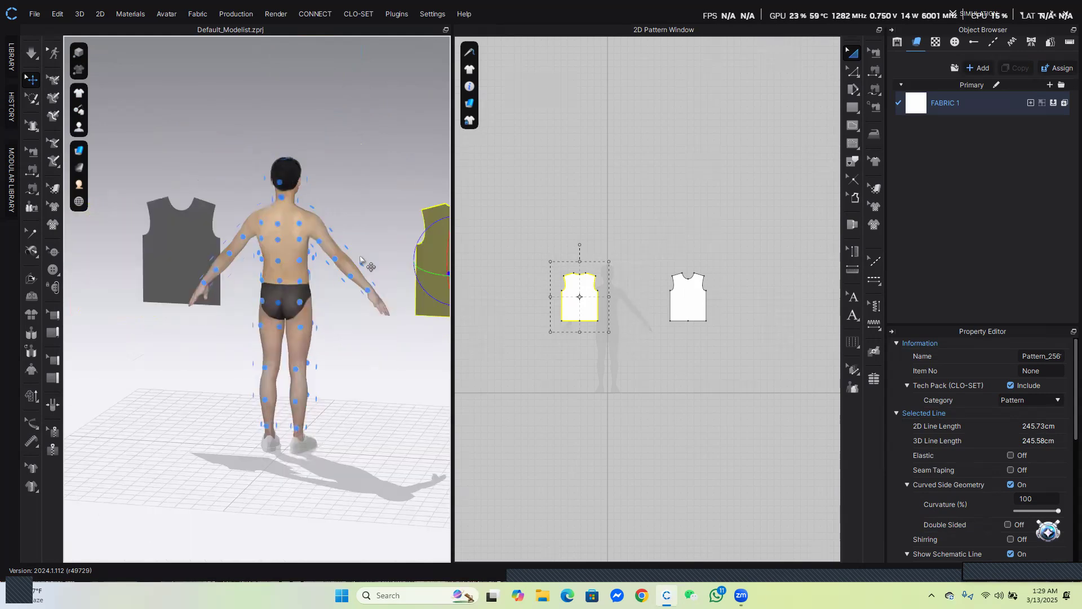
click(278, 261)
right_drag(278, 261, 333, 248)
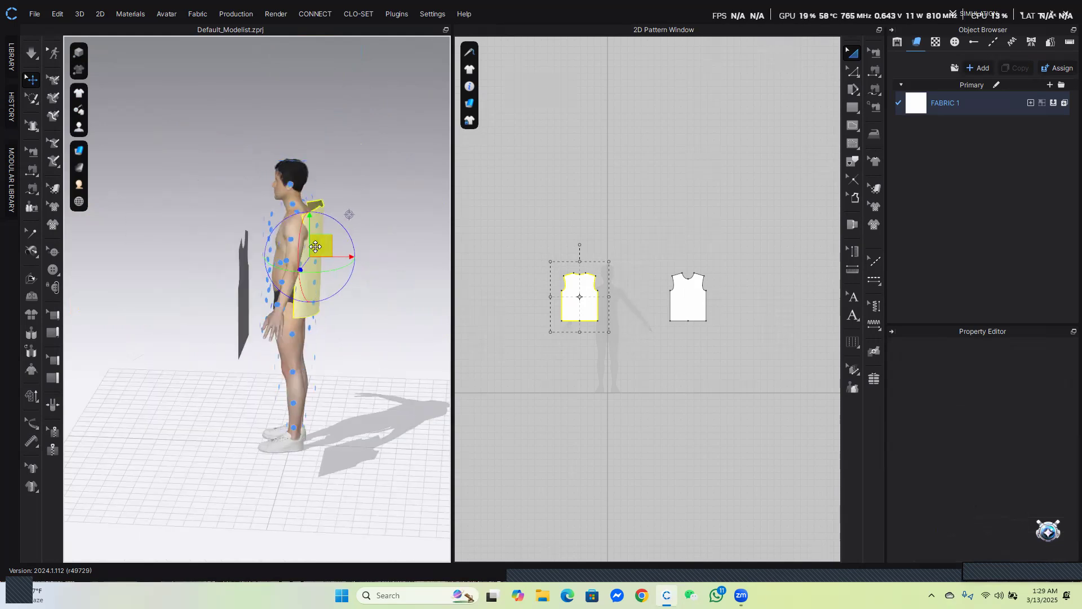
Select the front pattern and place it onto an arrangement point on the avatar's chest
drag(334, 251, 332, 250)
right_drag(386, 252, 308, 257)
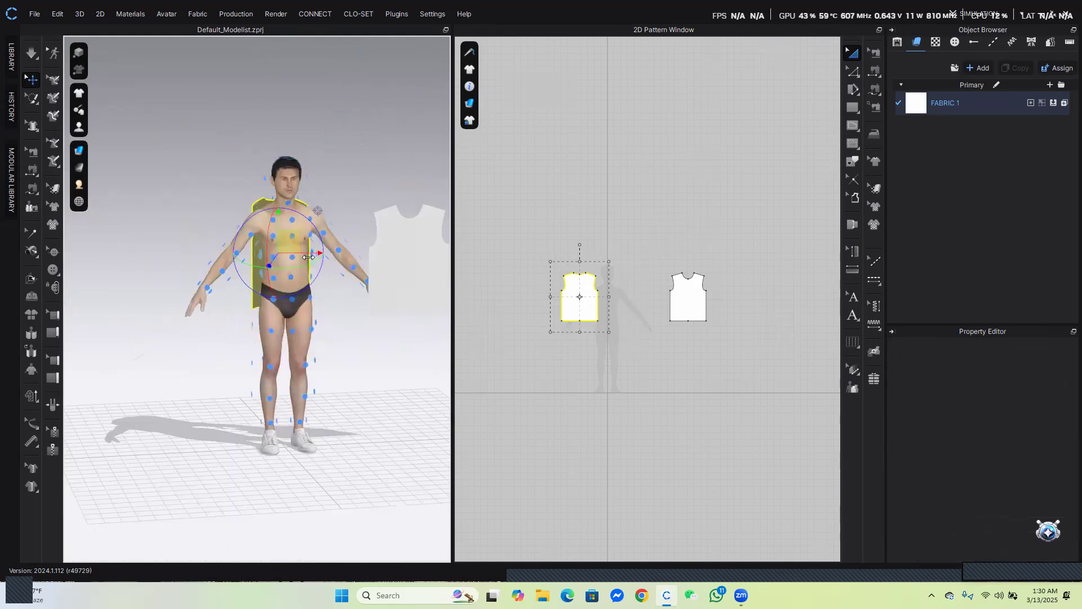
right_drag(416, 266, 420, 266)
click(420, 266)
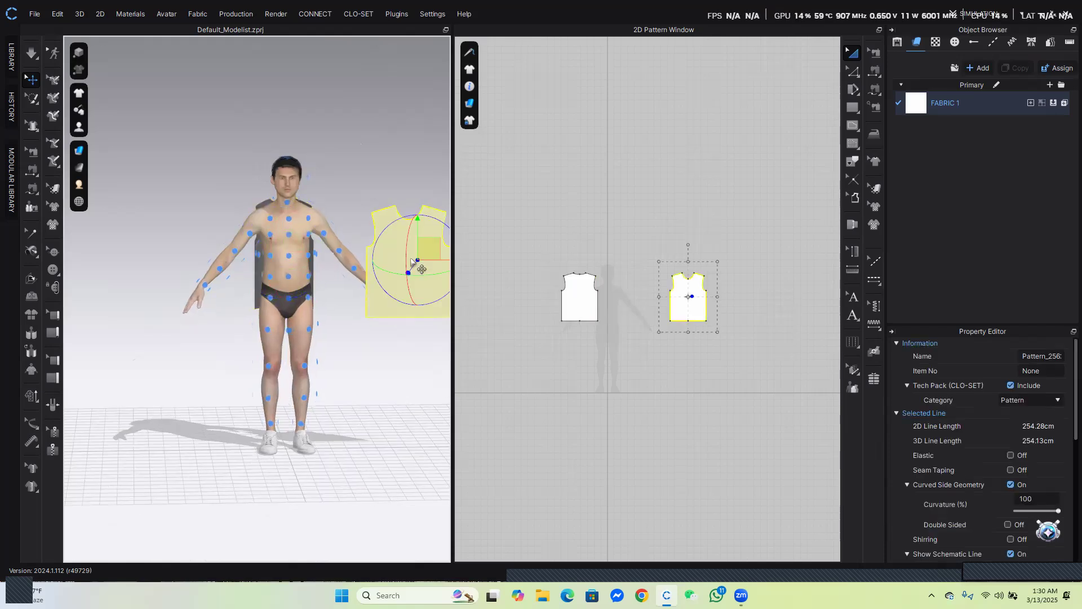
click(291, 256)
Move the front pattern forward away from the torso with the gizmo
scroll(293, 256, up, 3)
right_drag(357, 248, 269, 241)
click(281, 227)
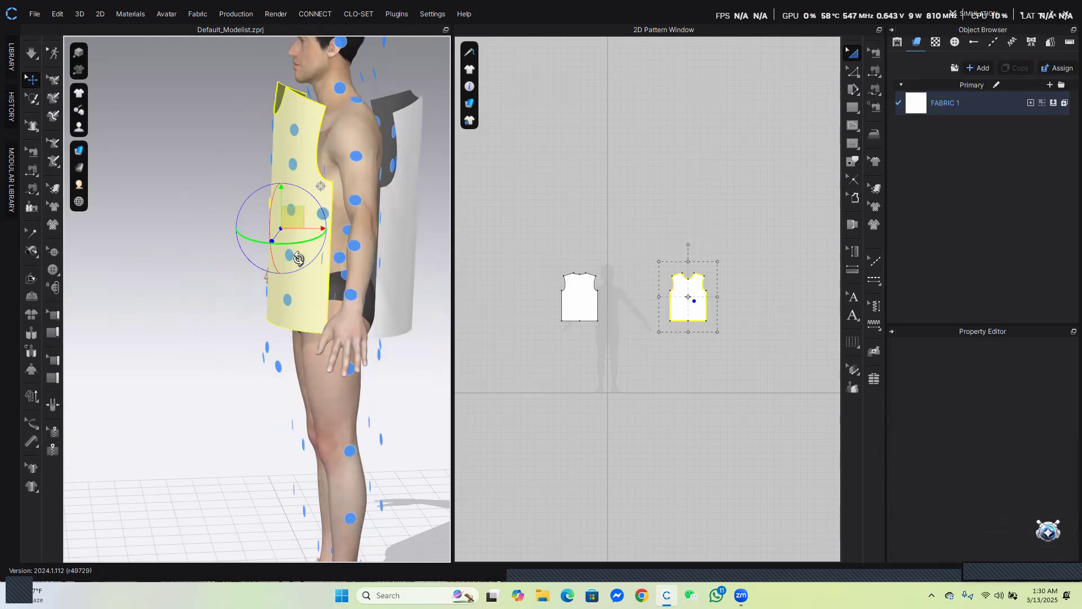
click(216, 189)
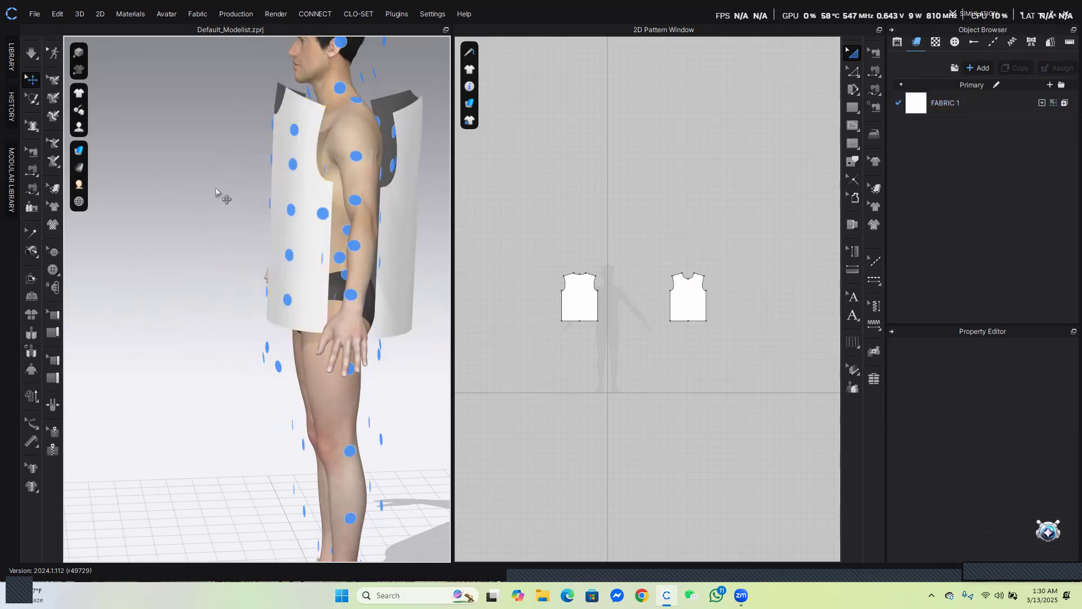
click(305, 204)
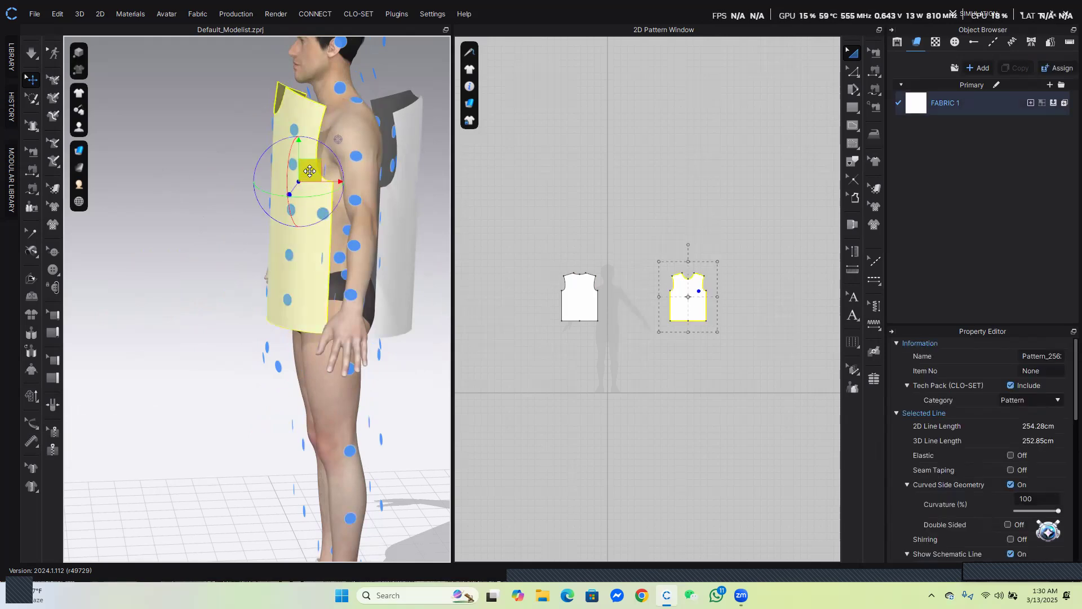
drag(311, 170, 267, 165)
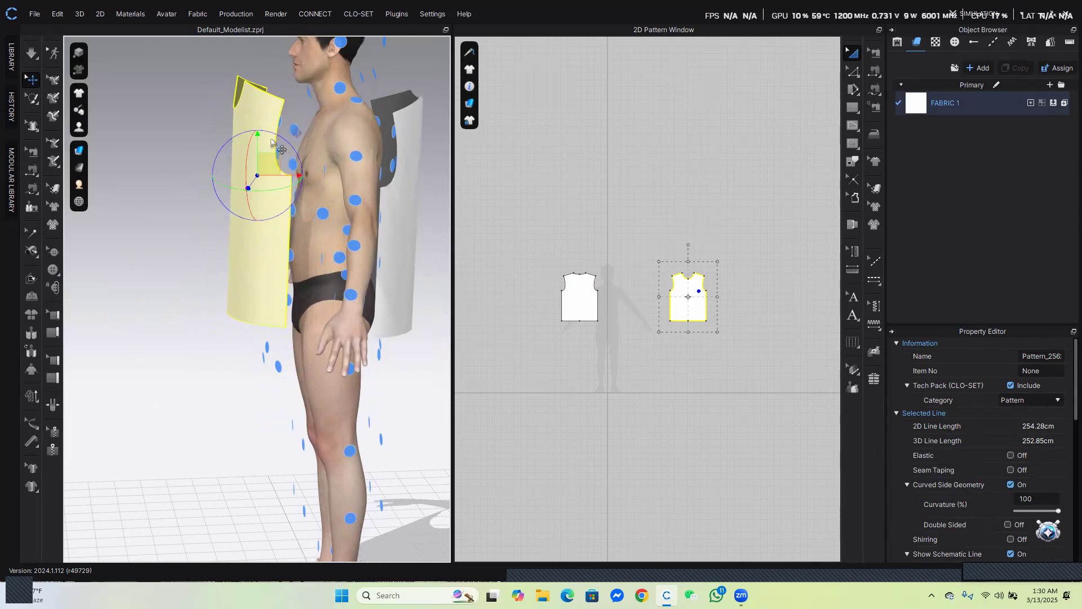
drag(273, 136, 249, 149)
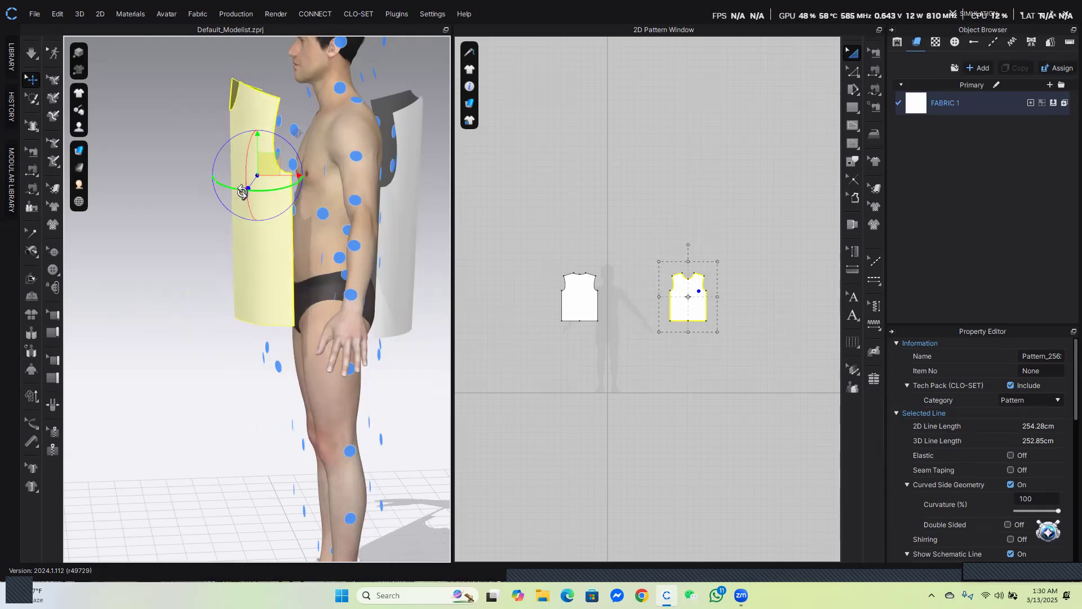
mouse_move(239, 190)
mouse_down()
mouse_move(226, 188)
mouse_move(294, 182)
mouse_move(223, 186)
mouse_up()
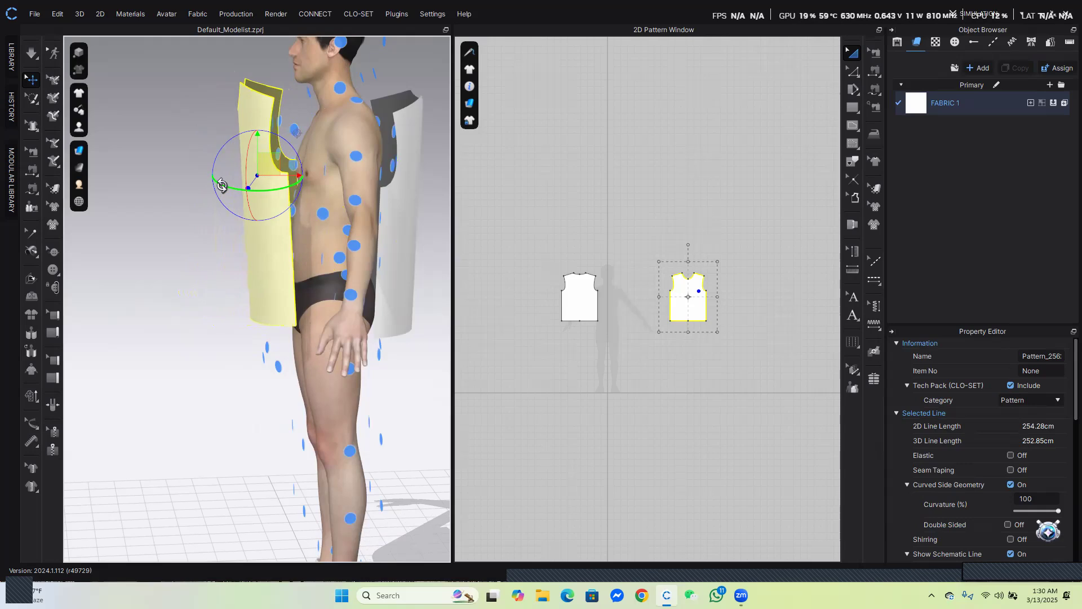
Reset the front pattern's arrangement and reposition it in front of the torso with the gizmo
right_click(270, 165)
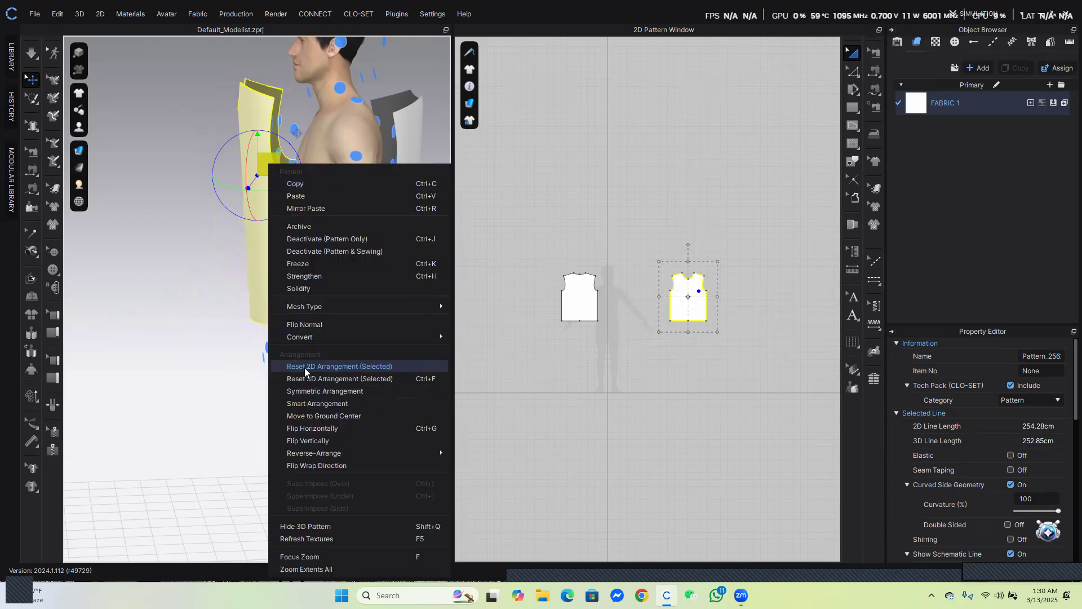
click(332, 367)
right_drag(225, 263, 353, 269)
click(330, 217)
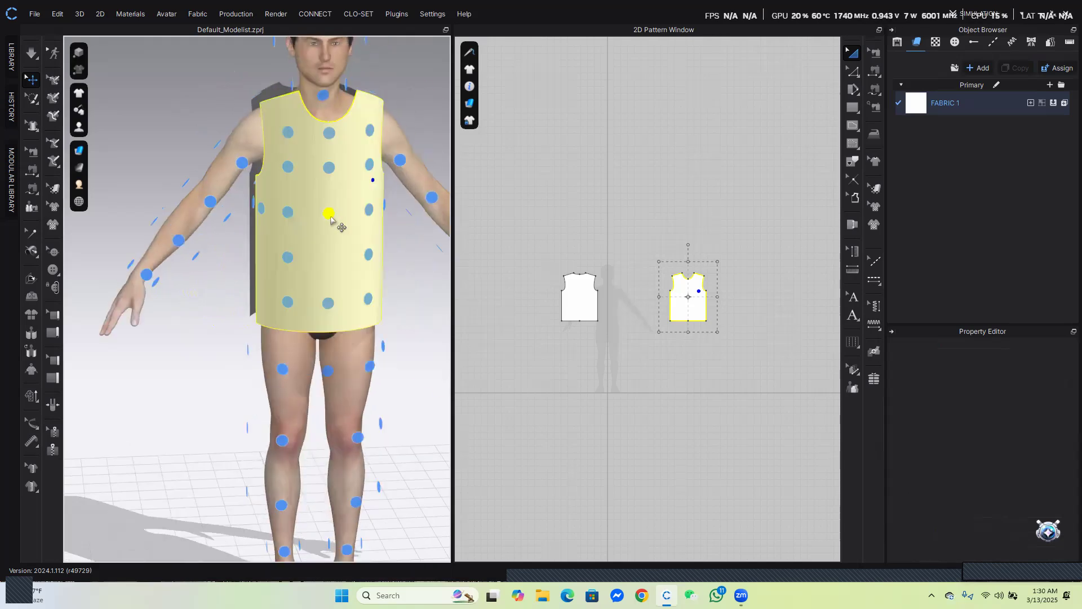
right_drag(333, 223, 325, 193)
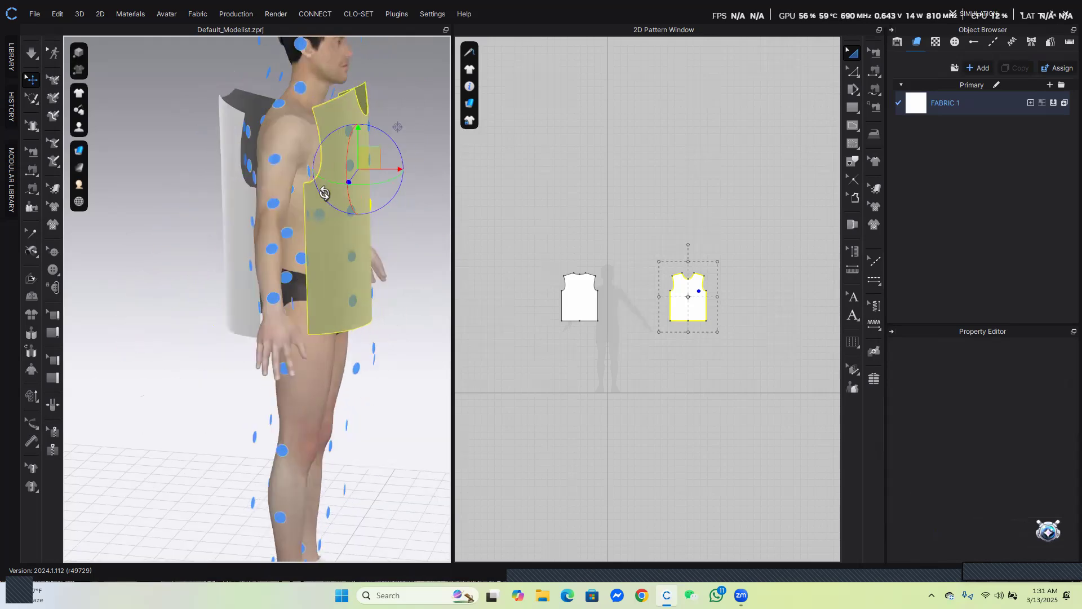
right_drag(297, 291, 354, 289)
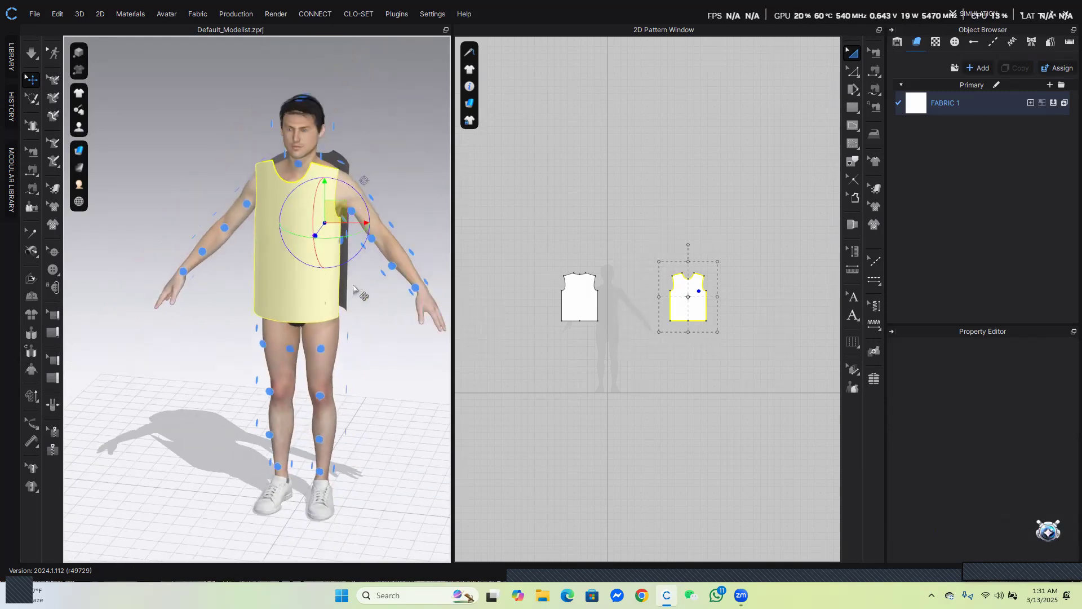
Turn off the avatar's arrangement points display
mouse_move(82, 130)
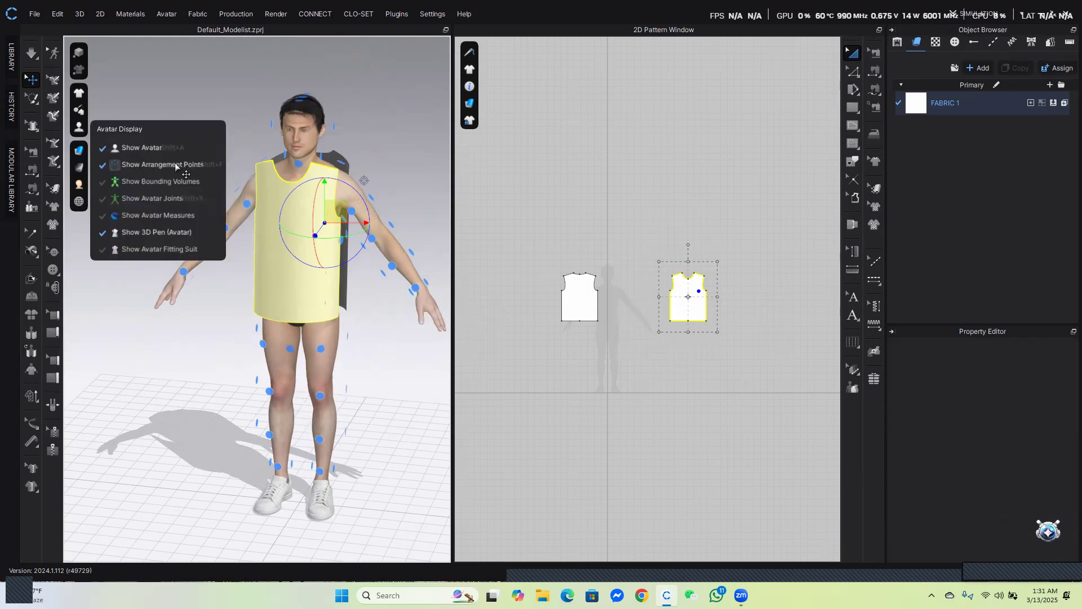
click(213, 169)
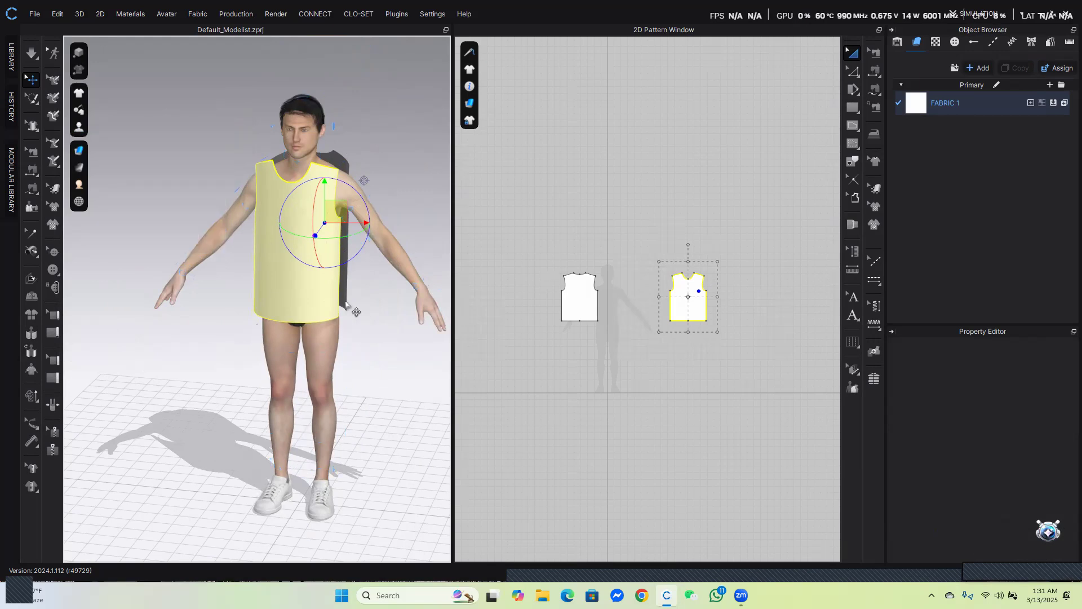
right_drag(314, 189, 398, 212)
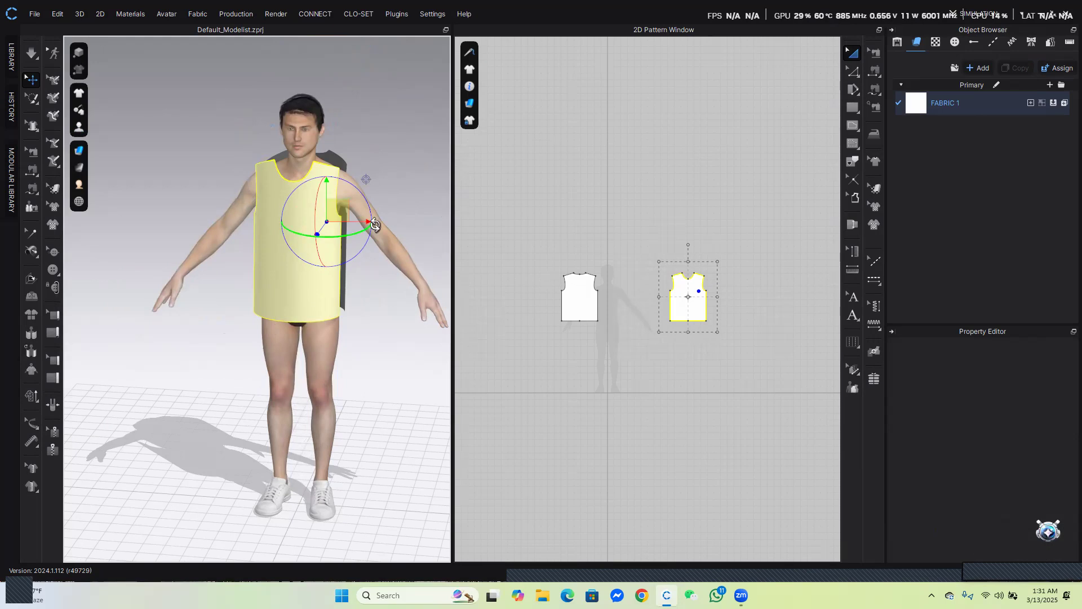
Move the front and back patterns closer together in the 2D Pattern Window
scroll(629, 308, up, 4)
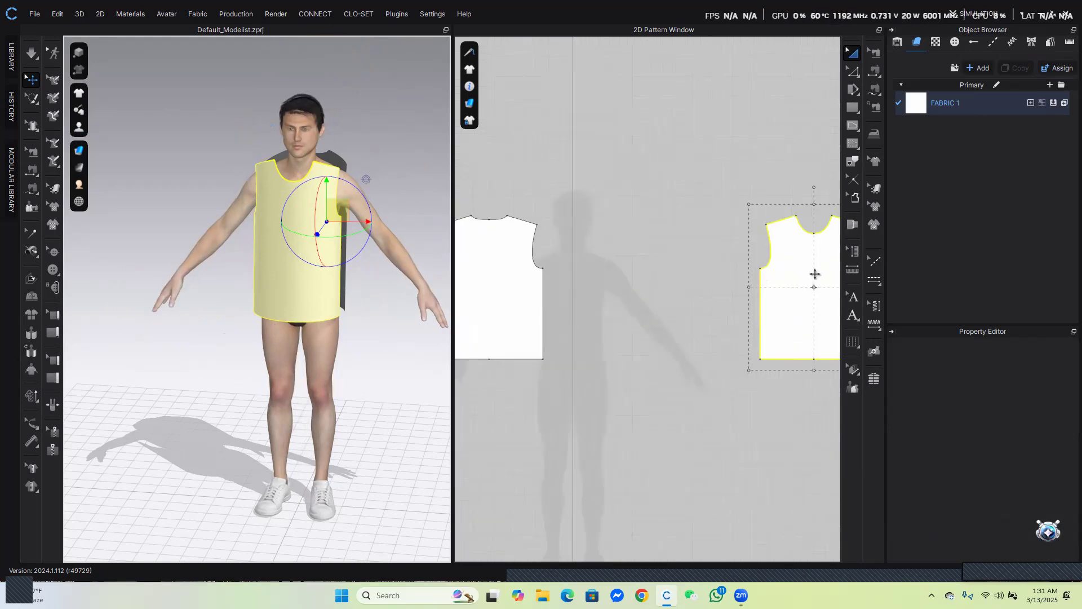
drag(802, 258, 621, 267)
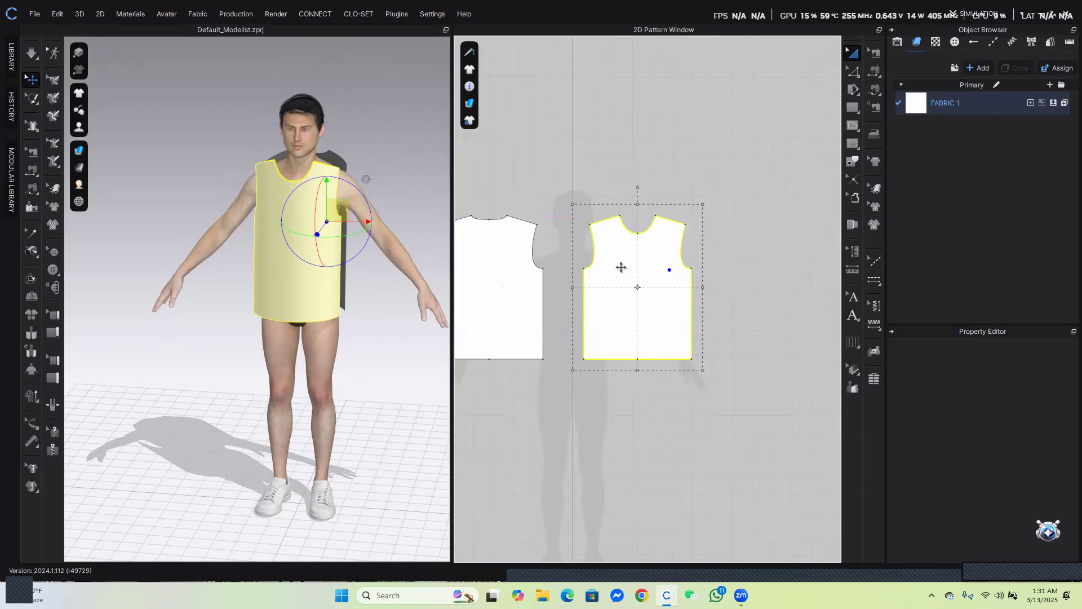
drag(492, 275, 500, 279)
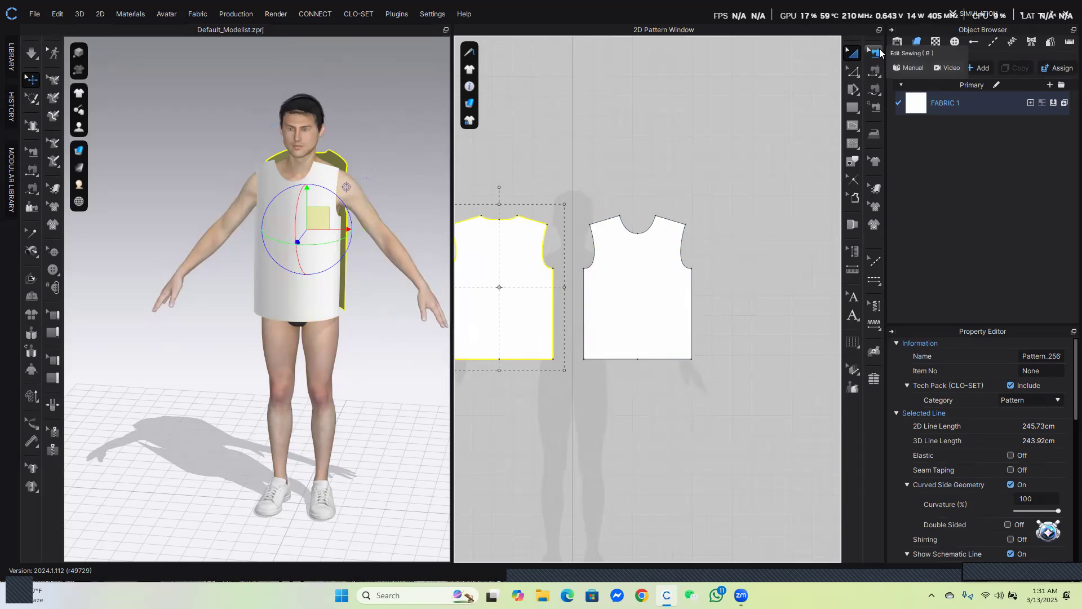
Sew the back pattern's side edge to the front pattern's side edge with Free Sewing
click(876, 93)
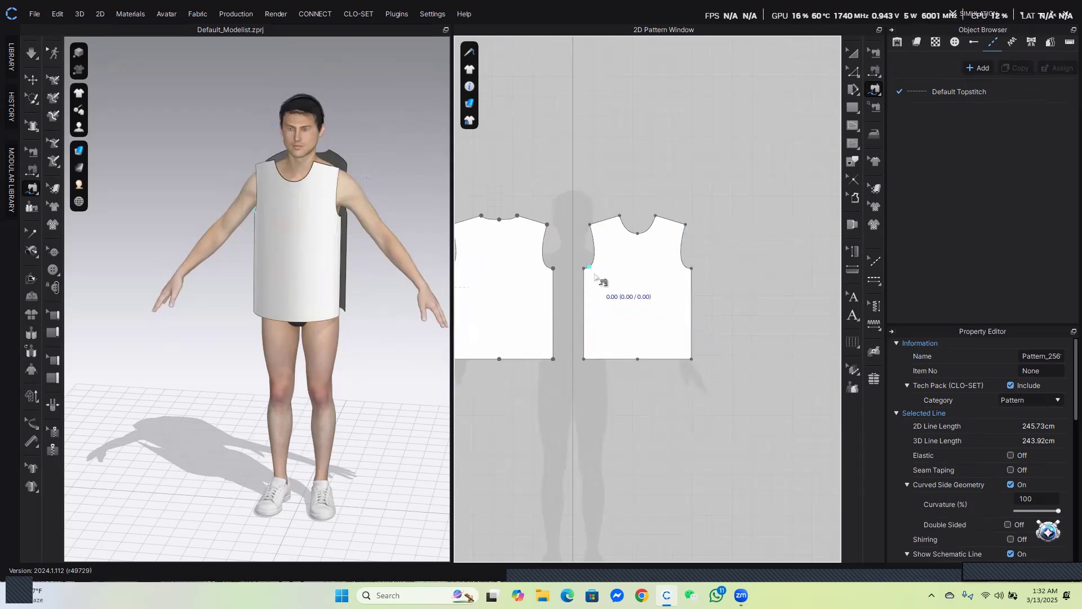
right_drag(302, 254, 379, 260)
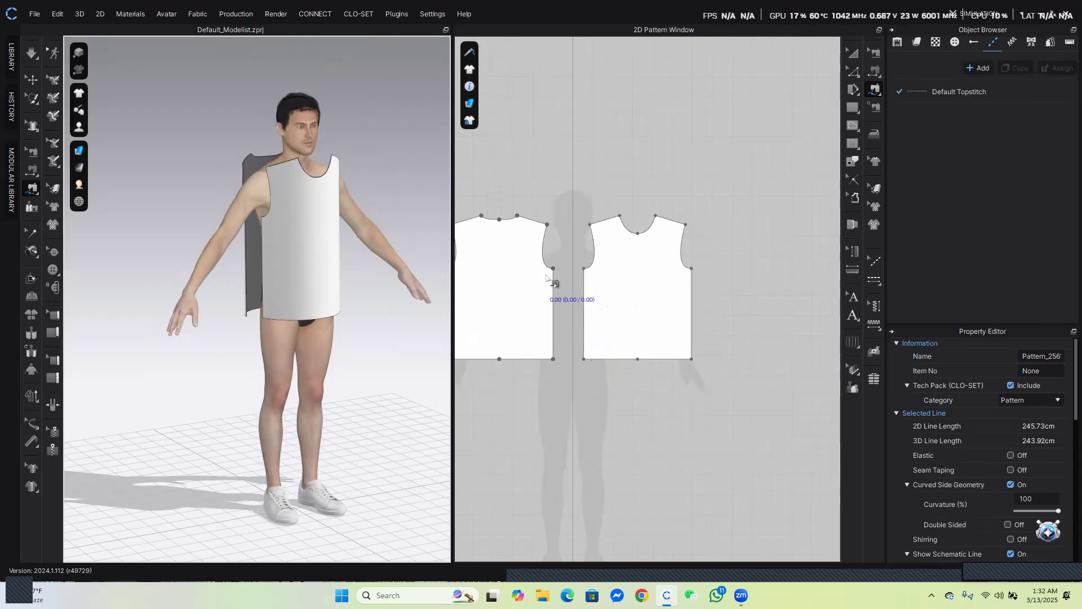
right_drag(330, 269, 386, 256)
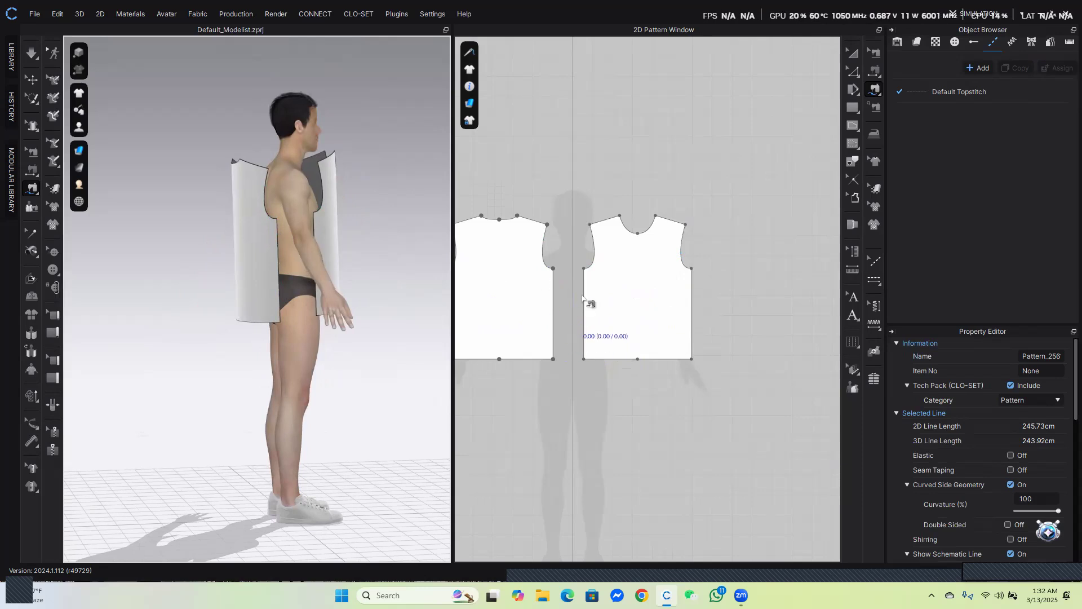
click(555, 270)
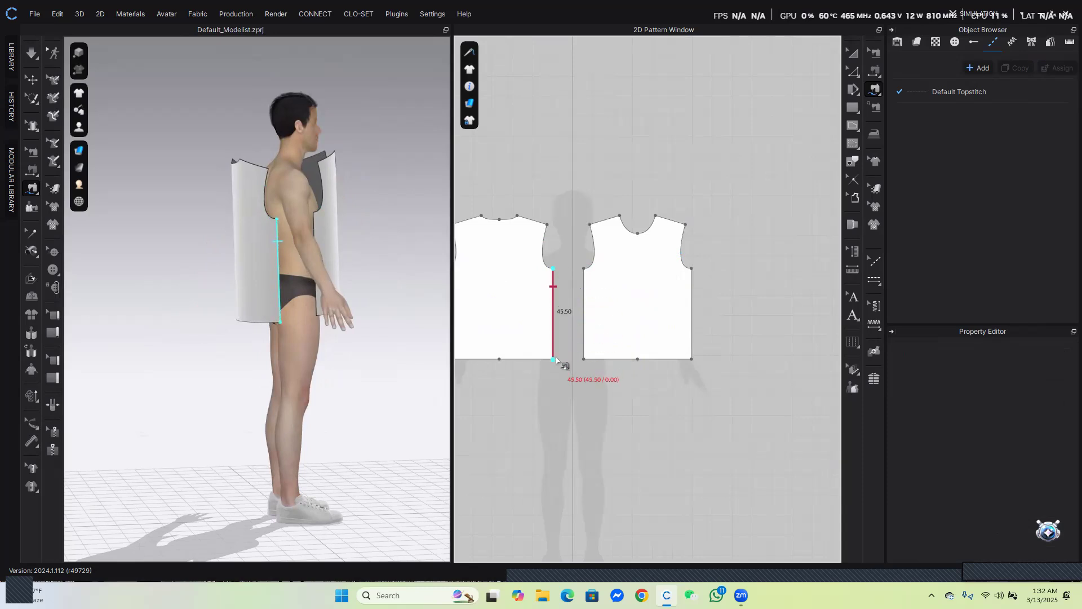
click(554, 358)
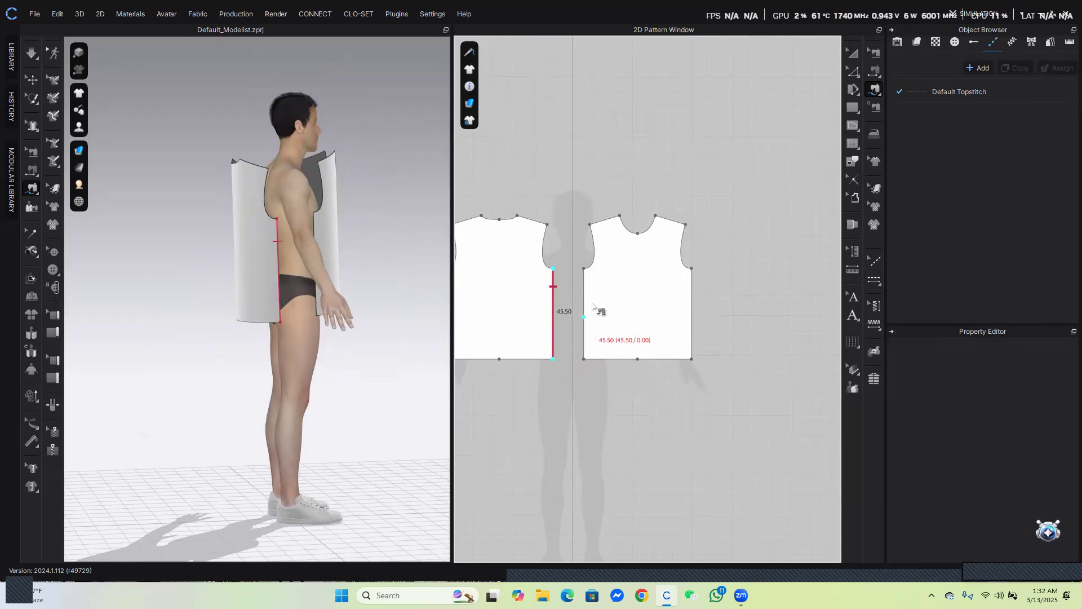
click(584, 269)
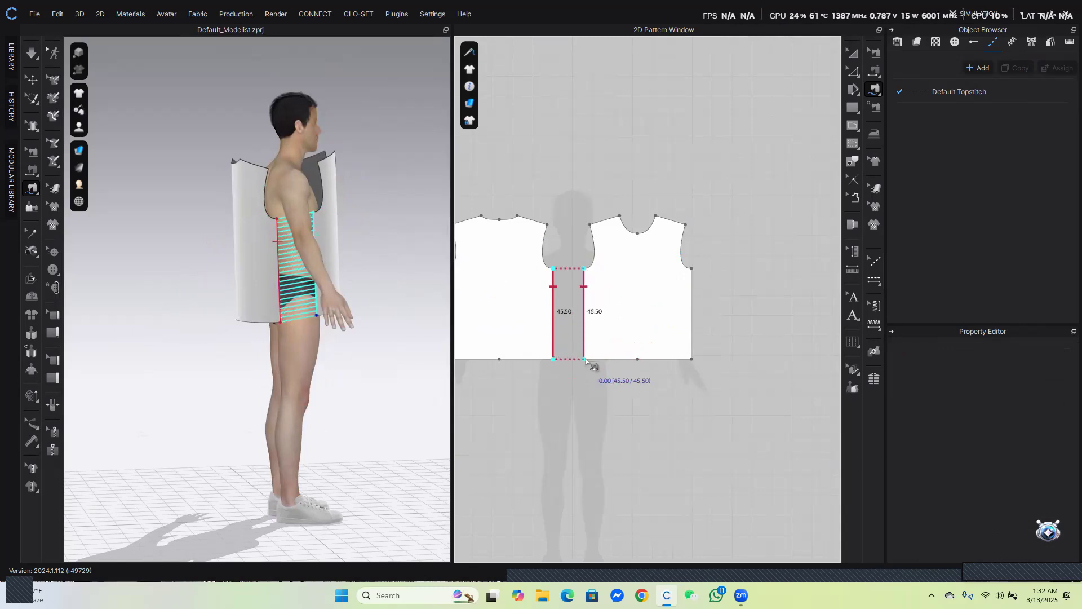
click(588, 355)
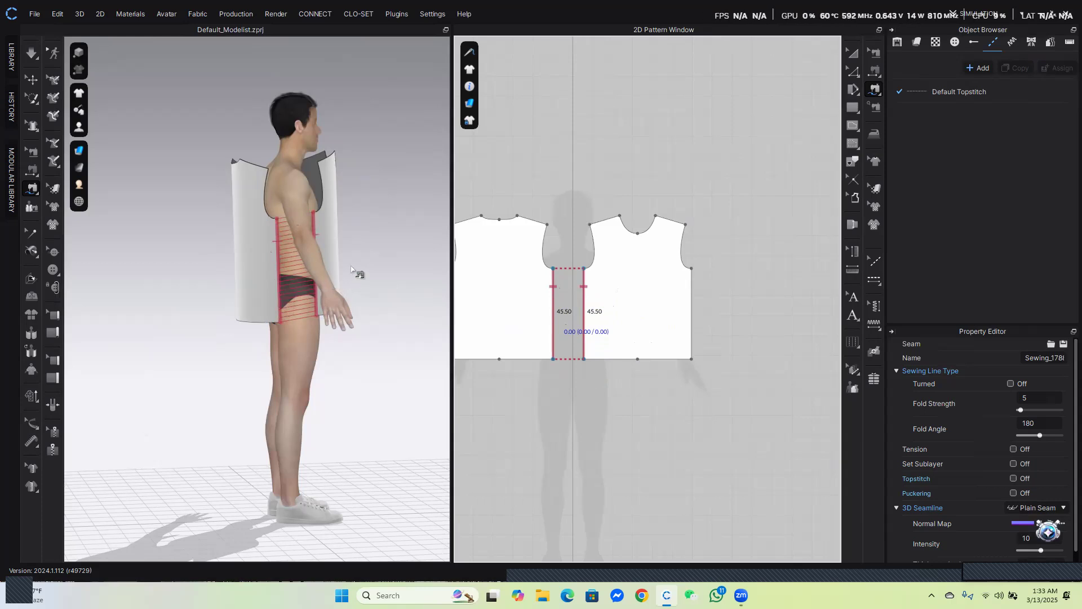
Sew the back pattern's outer side edge to the front pattern's outer side edge with Free Sewing
right_drag(374, 246, 92, 268)
scroll(665, 331, down, 2)
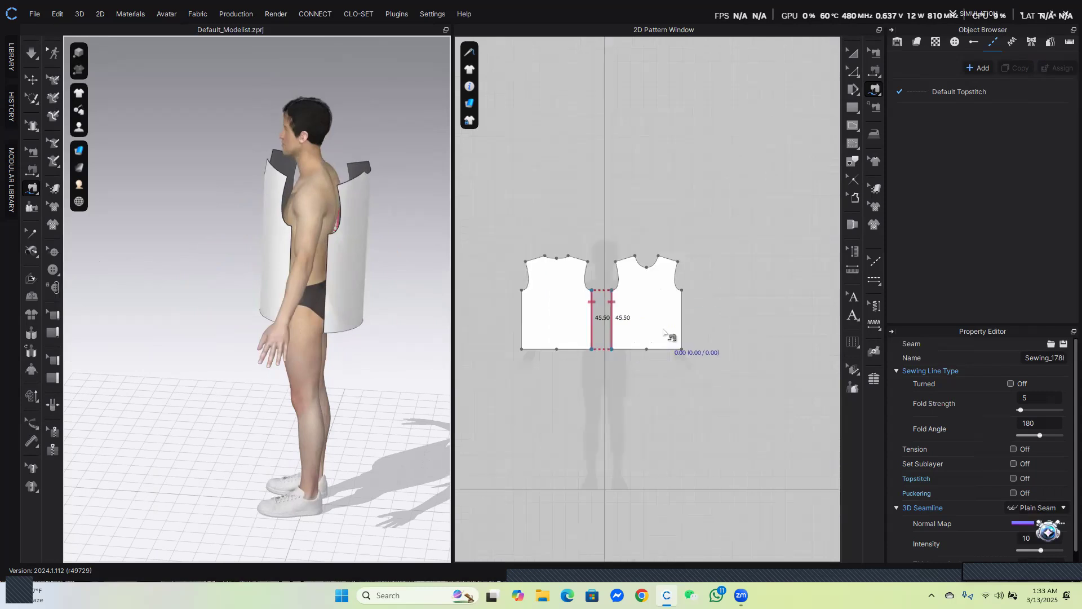
click(522, 291)
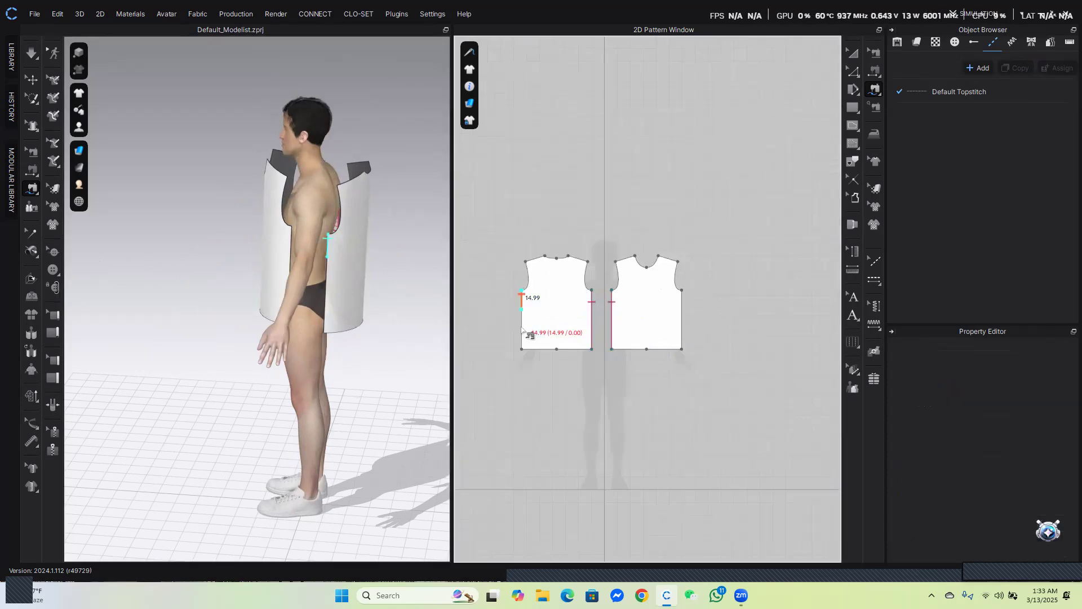
click(522, 349)
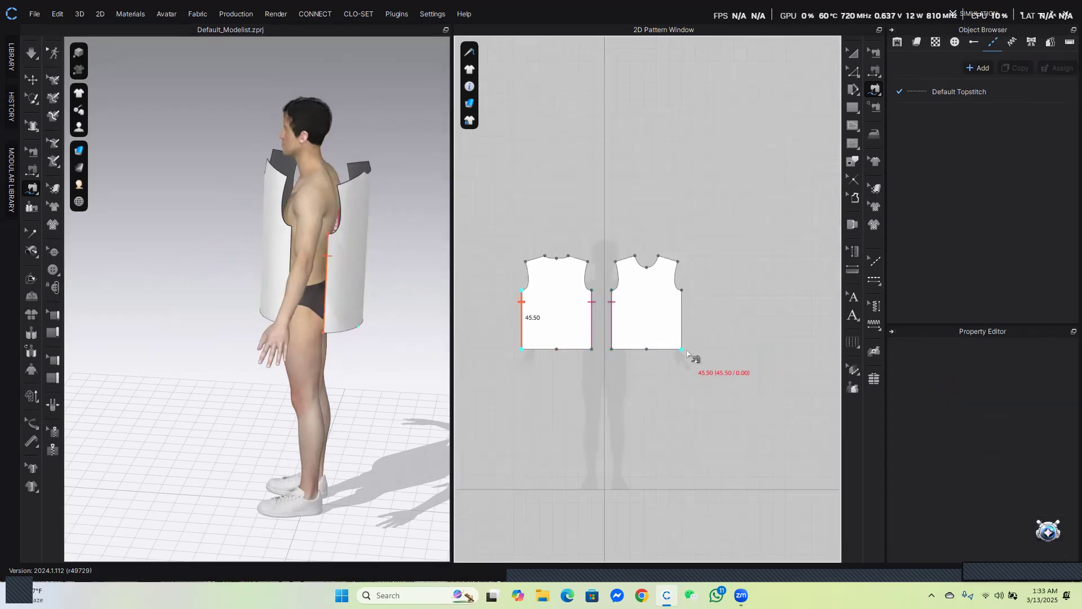
click(682, 290)
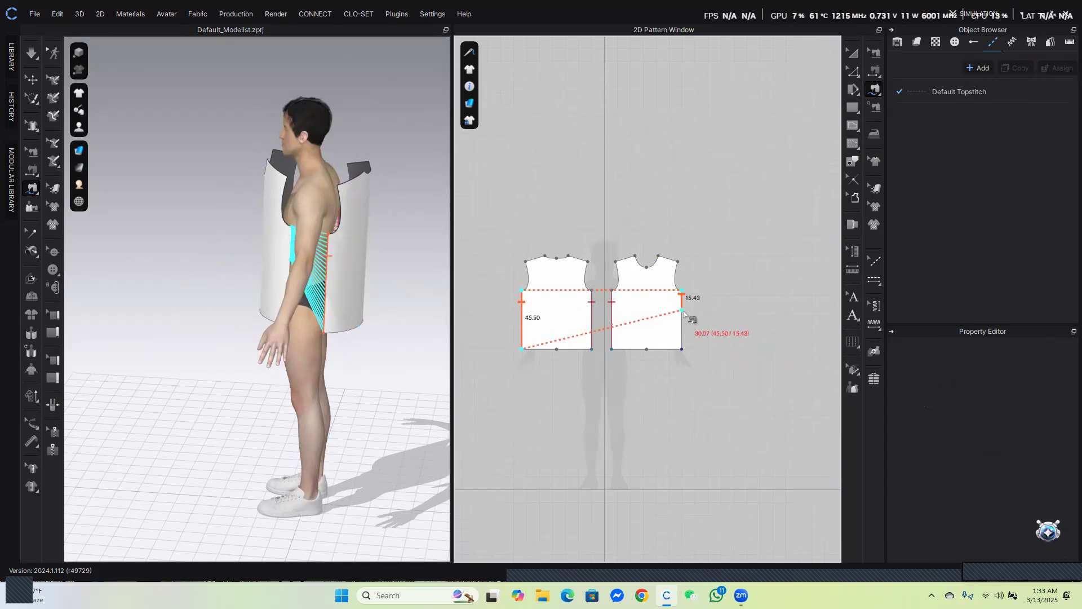
click(682, 349)
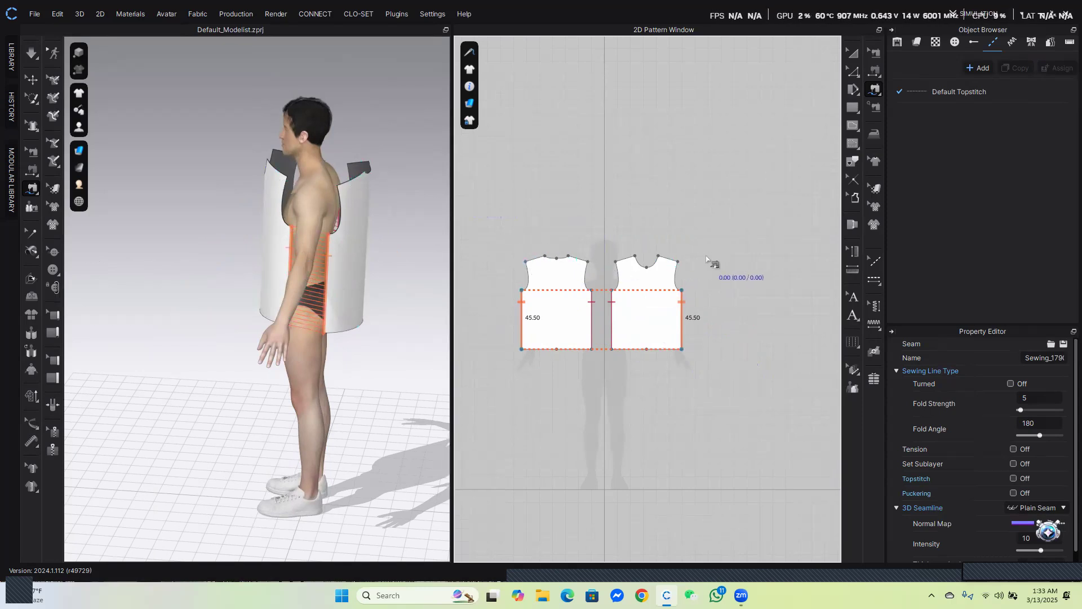
Sew both back shoulder edges to the matching front shoulder edges
click(544, 257)
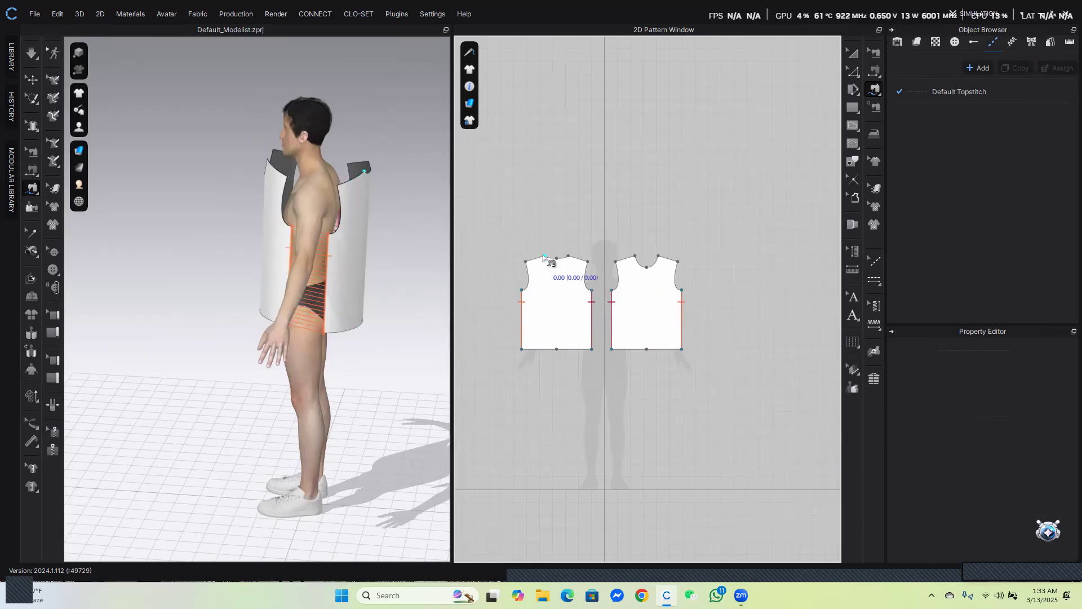
click(525, 262)
click(659, 258)
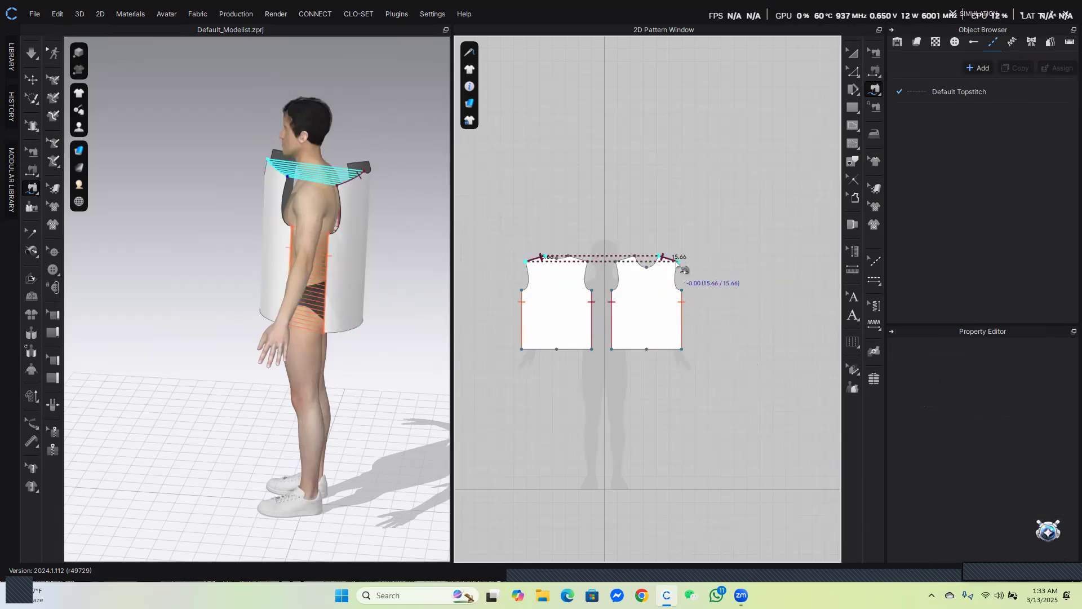
click(678, 262)
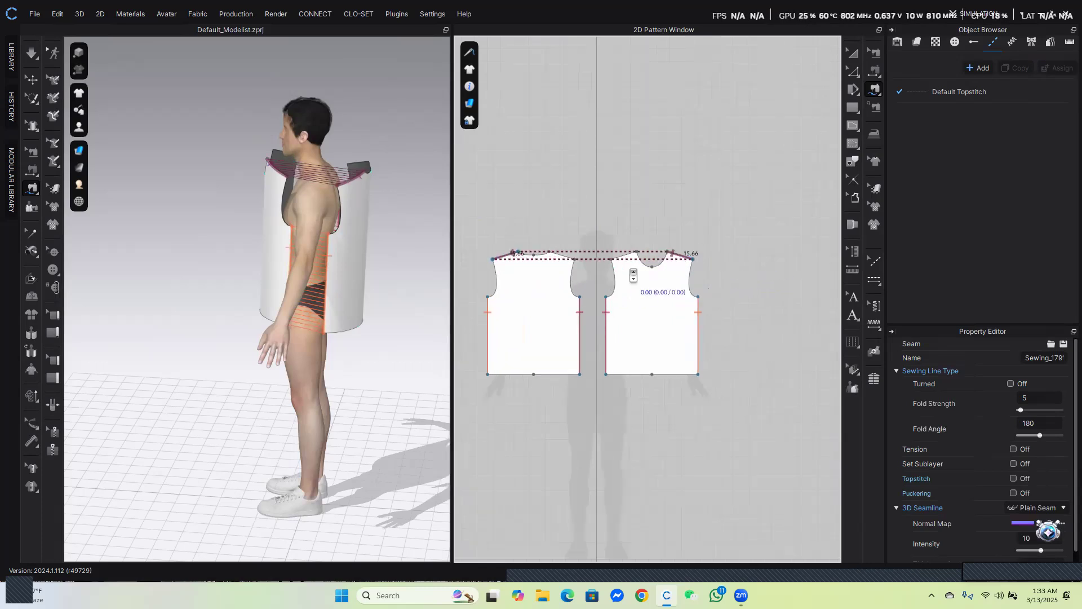
scroll(623, 273, up, 3)
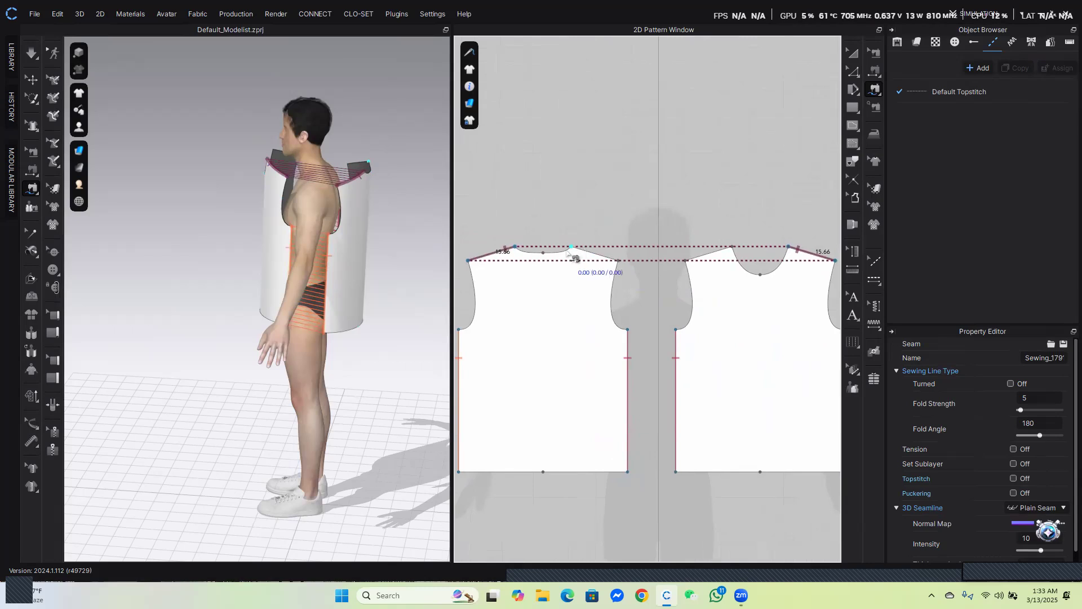
click(596, 254)
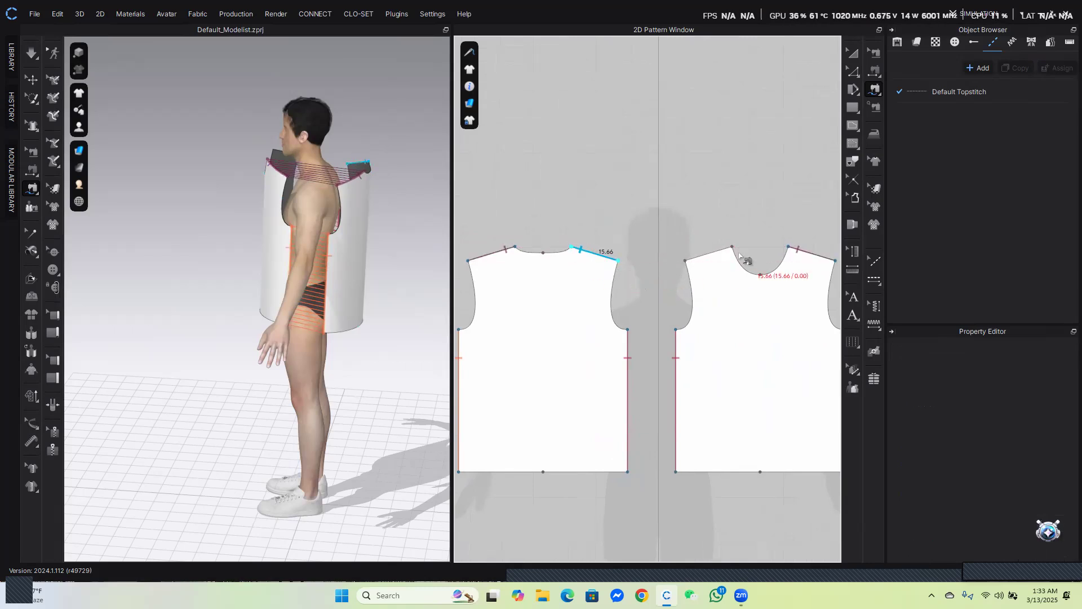
click(689, 263)
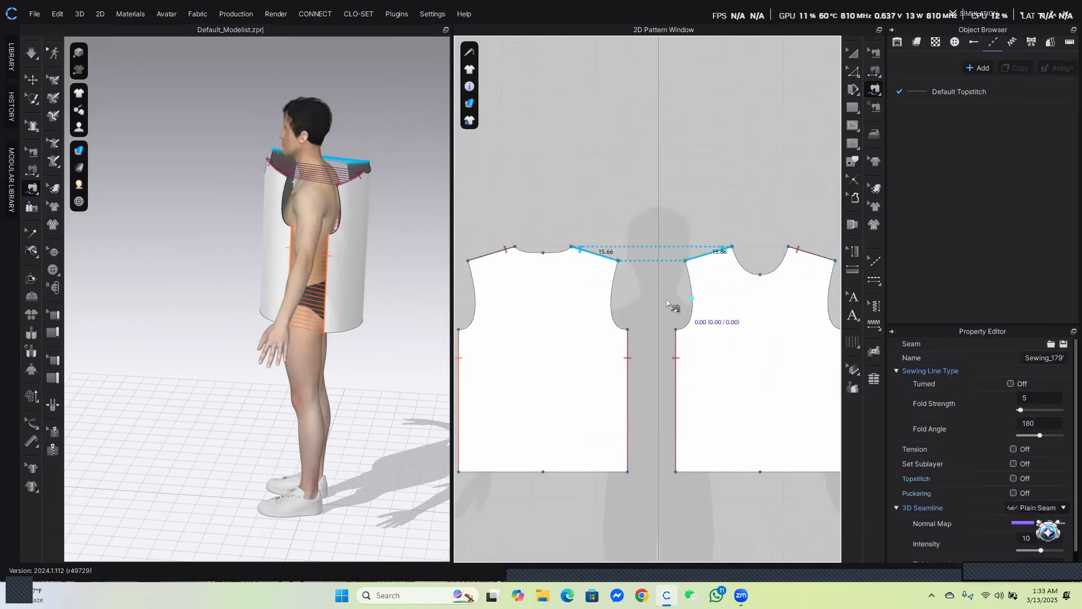
Simulate the garment so the sewn bodice drapes onto the avatar
right_drag(434, 207, 205, 250)
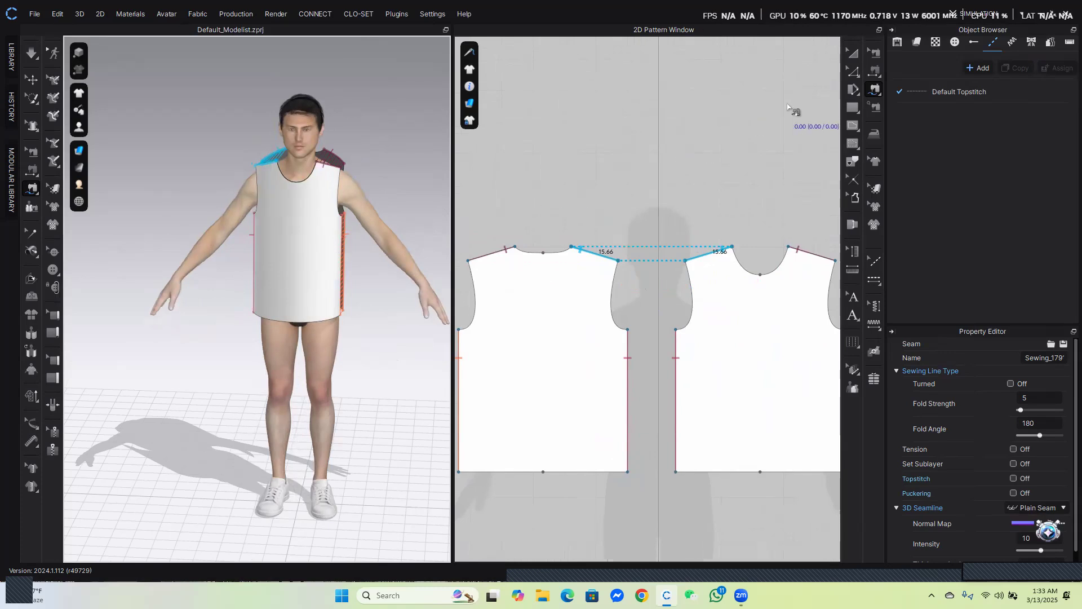
click(857, 55)
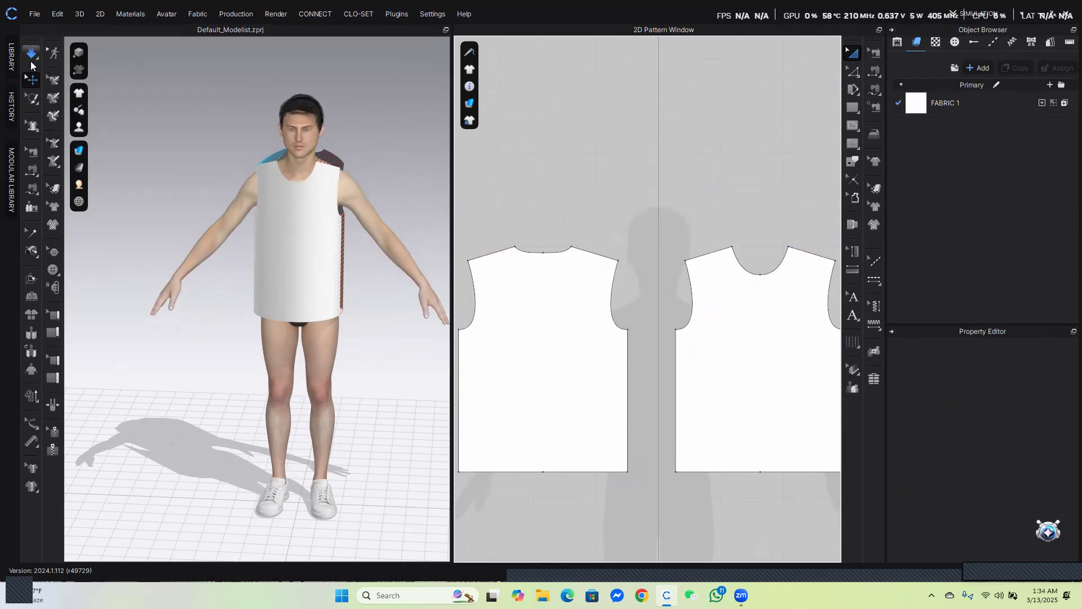
click(33, 73)
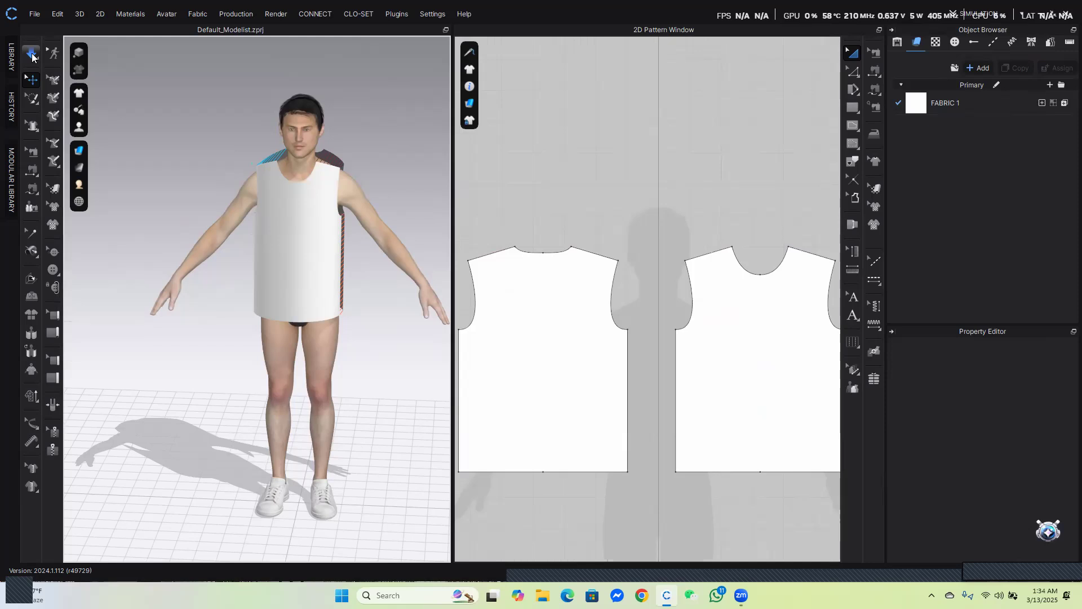
click(33, 54)
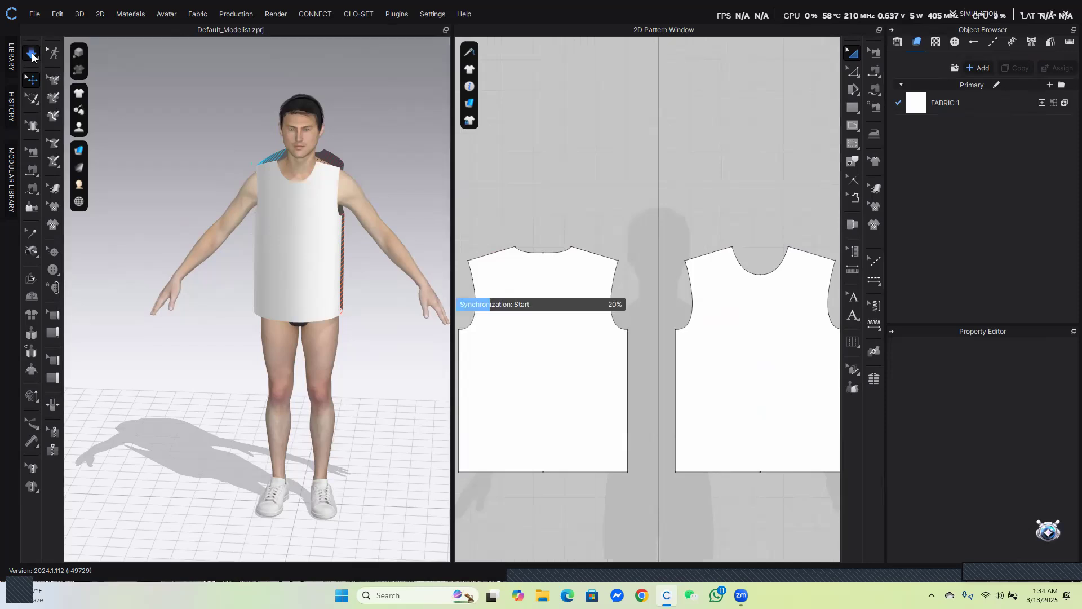
Inspect the draped bodice from the back and front, selecting each pattern
click(337, 278)
right_drag(282, 299, 236, 327)
click(231, 323)
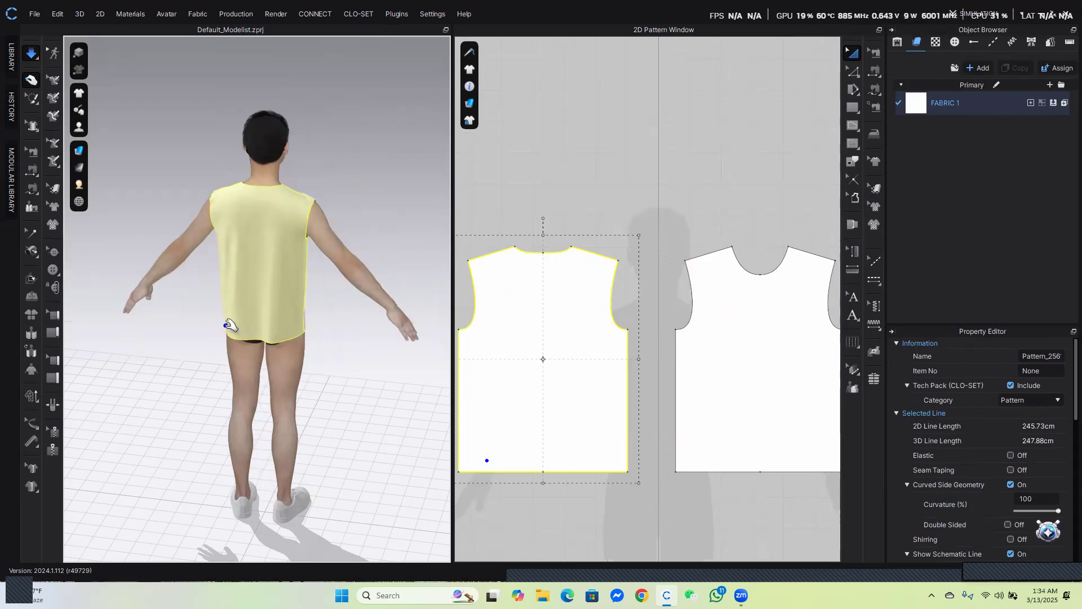
click(310, 309)
right_drag(439, 208, 283, 215)
key(space)
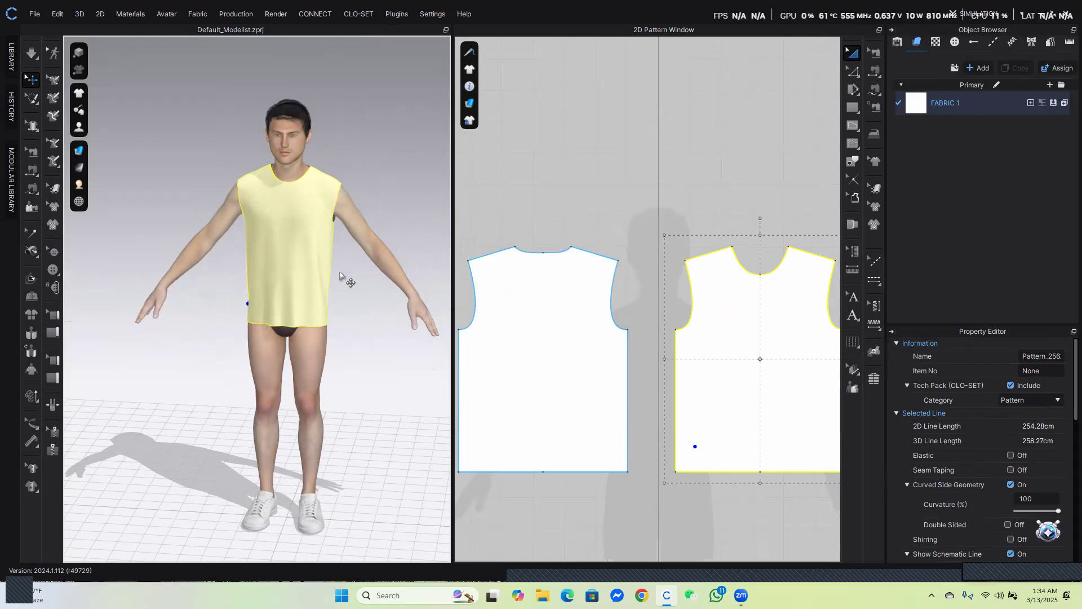
Run the simulation and pull the bodice fabric to smooth its fit on the avatar
click(32, 57)
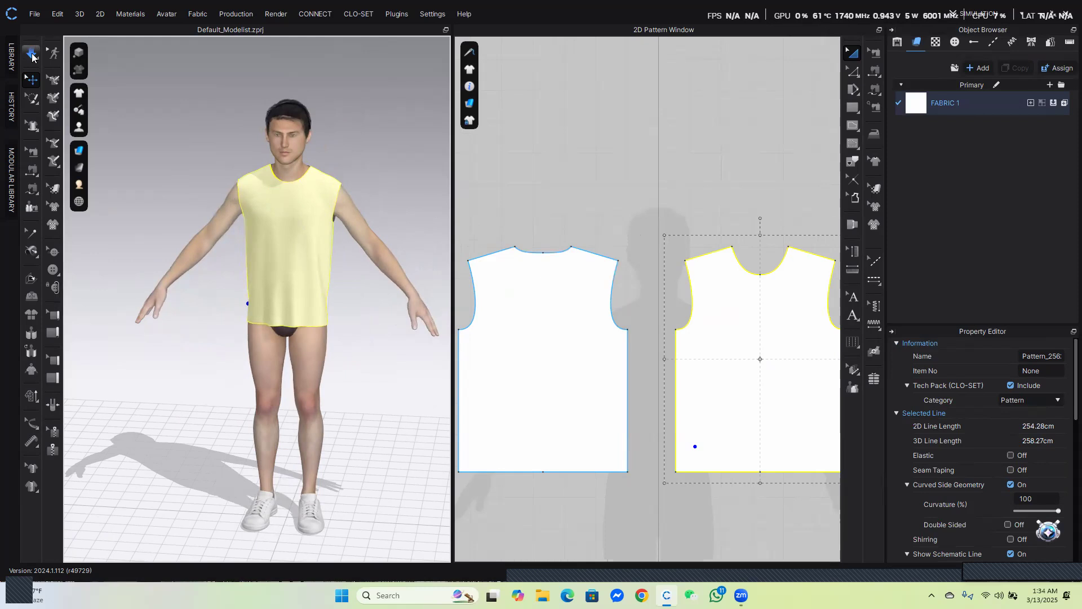
key(space)
mouse_move(82, 93)
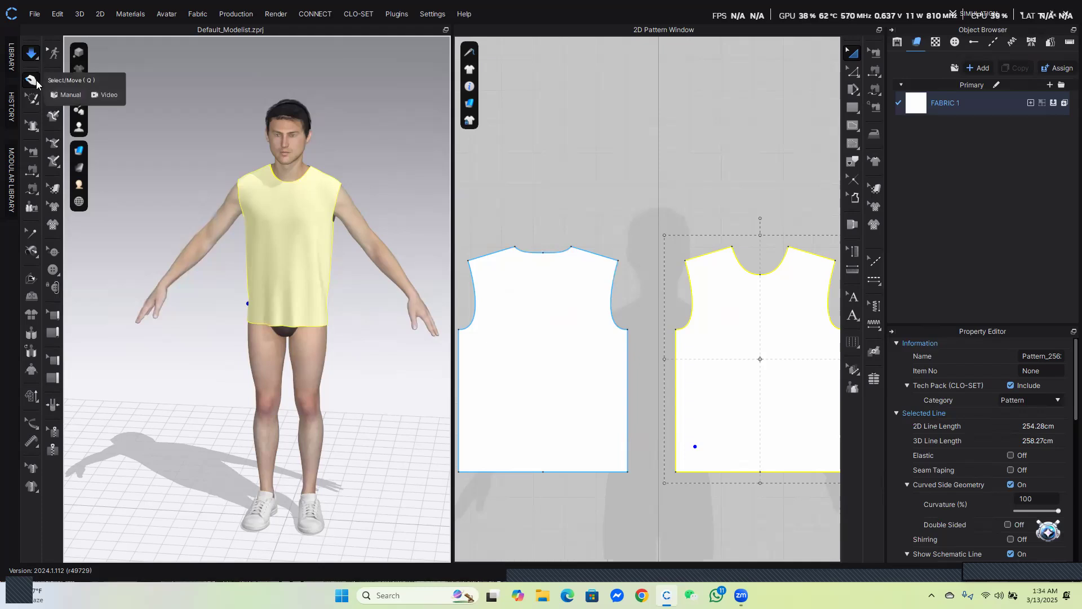
drag(266, 310, 273, 309)
drag(273, 309, 307, 311)
mouse_move(304, 310)
mouse_down()
mouse_move(308, 334)
mouse_move(319, 310)
mouse_move(282, 312)
mouse_up()
right_drag(297, 312, 151, 320)
mouse_move(357, 322)
mouse_down()
mouse_move(363, 276)
mouse_move(392, 306)
mouse_move(391, 335)
mouse_move(403, 284)
mouse_up()
click(346, 196)
click(358, 240)
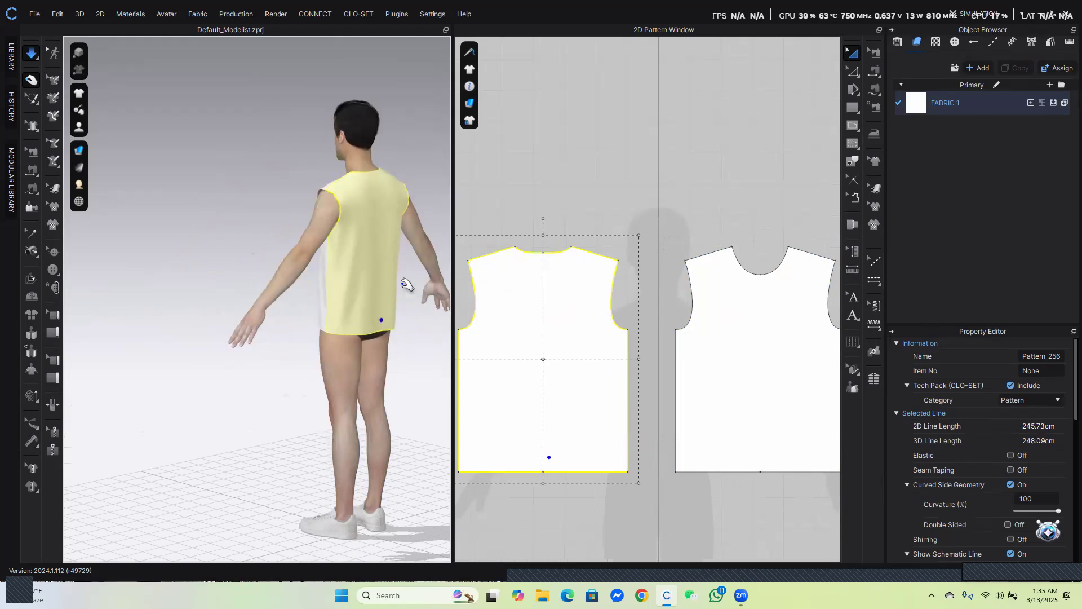
key(space)
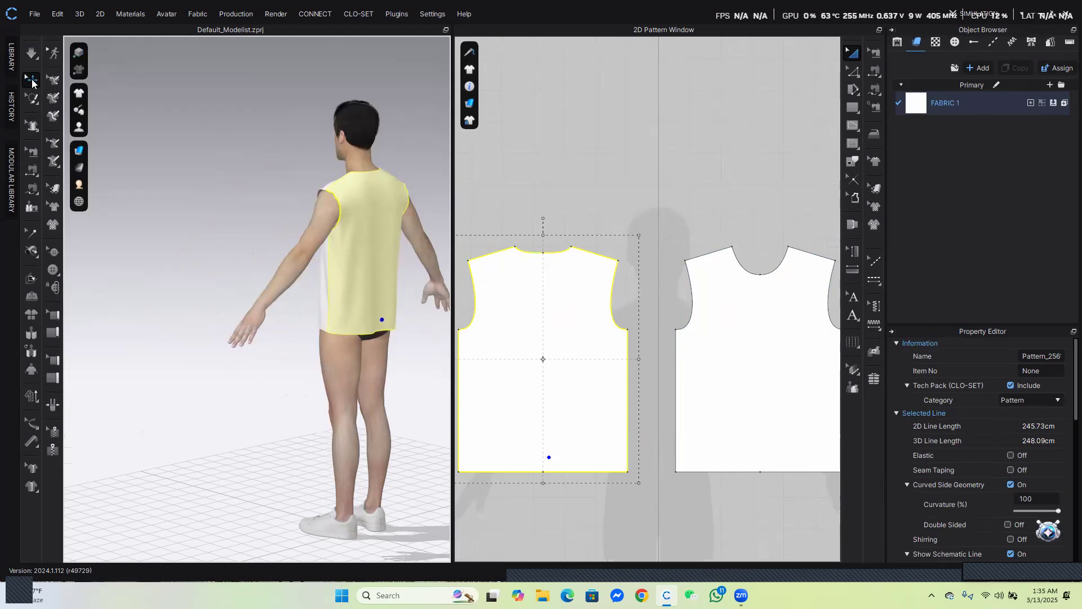
Create a 22 cm by 22 cm rectangle pattern in the 2D Pattern Window
right_drag(231, 244, 265, 256)
scroll(259, 260, up, 3)
middle_drag(265, 258, 276, 305)
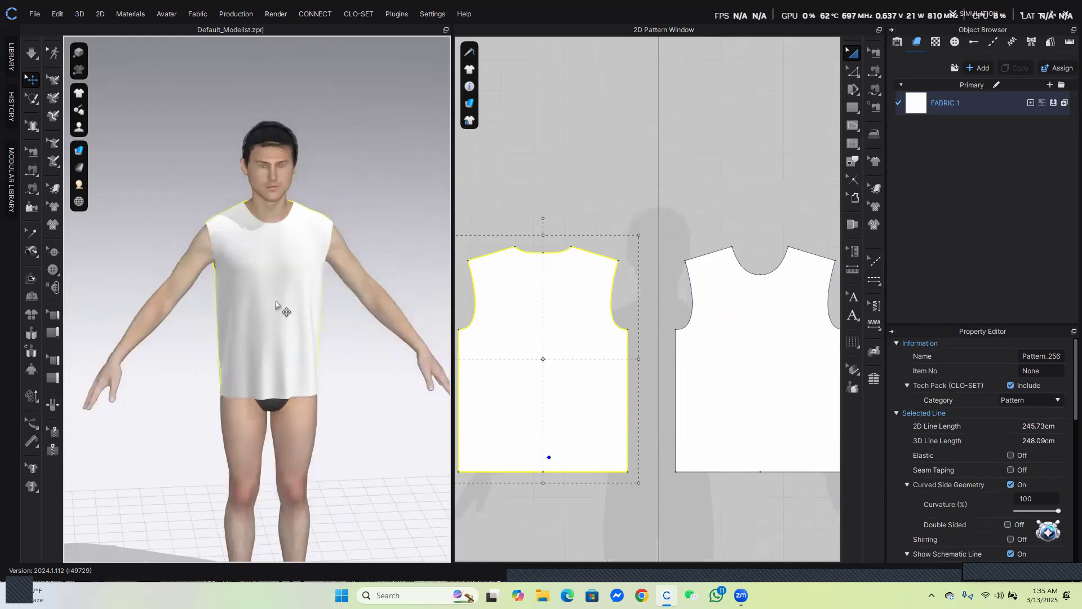
scroll(276, 305, down, 1)
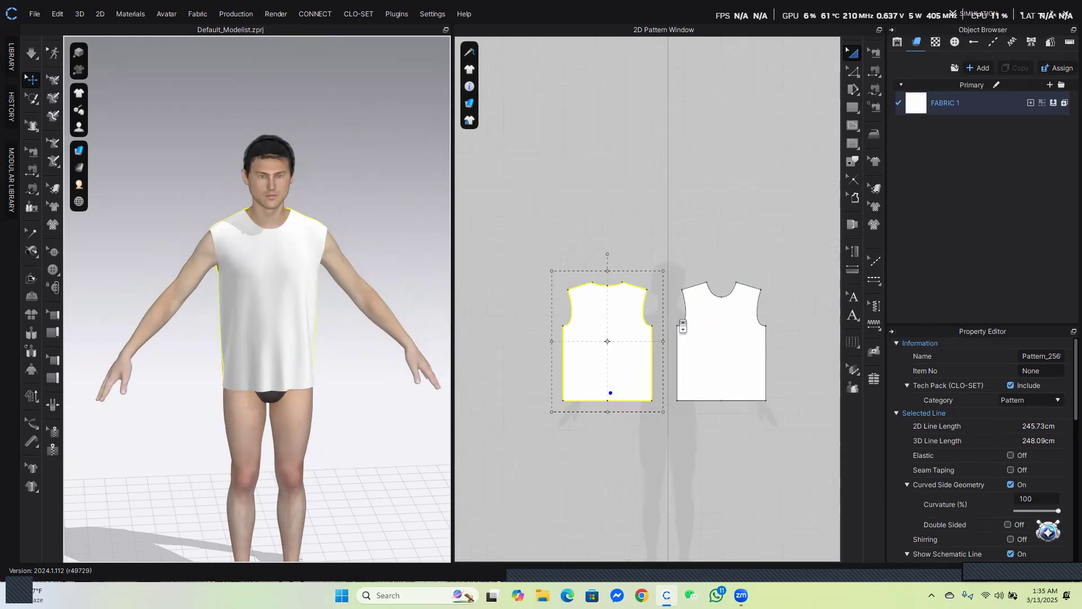
scroll(676, 336, down, 3)
middle_drag(751, 396, 714, 339)
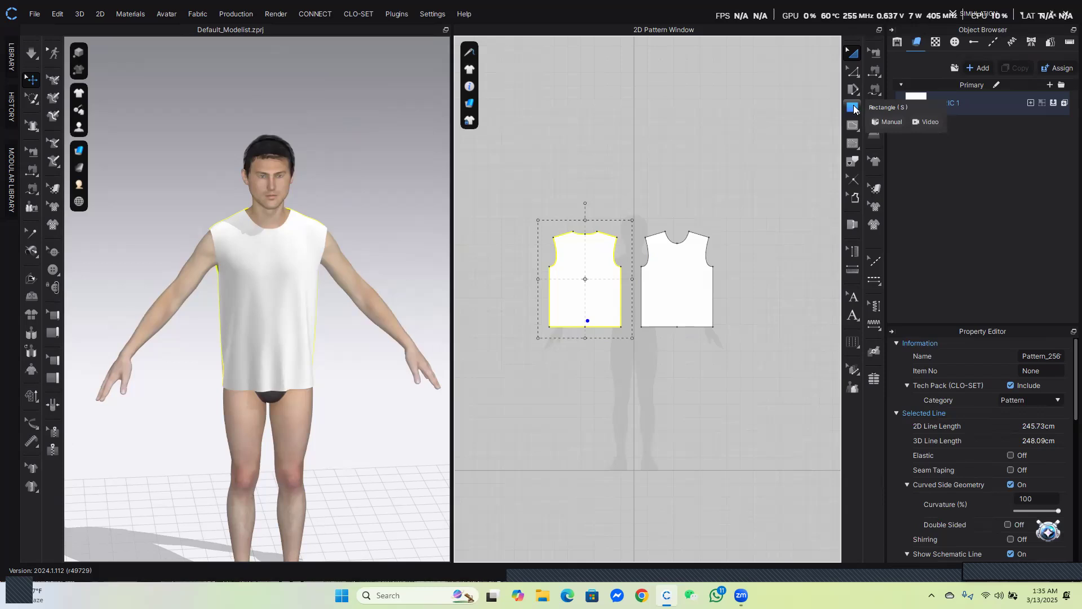
click(853, 107)
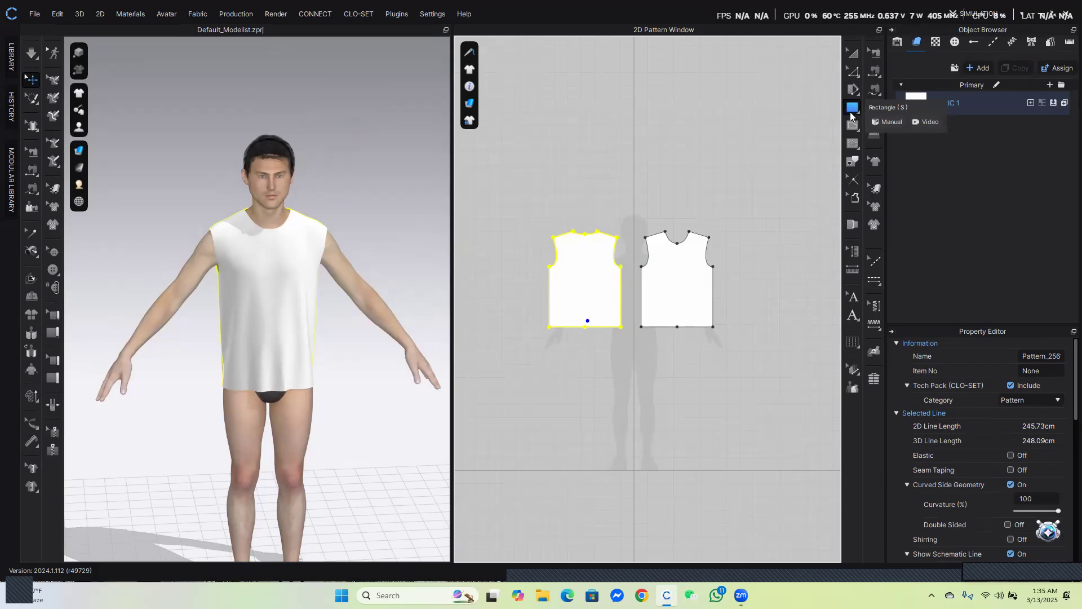
click(761, 250)
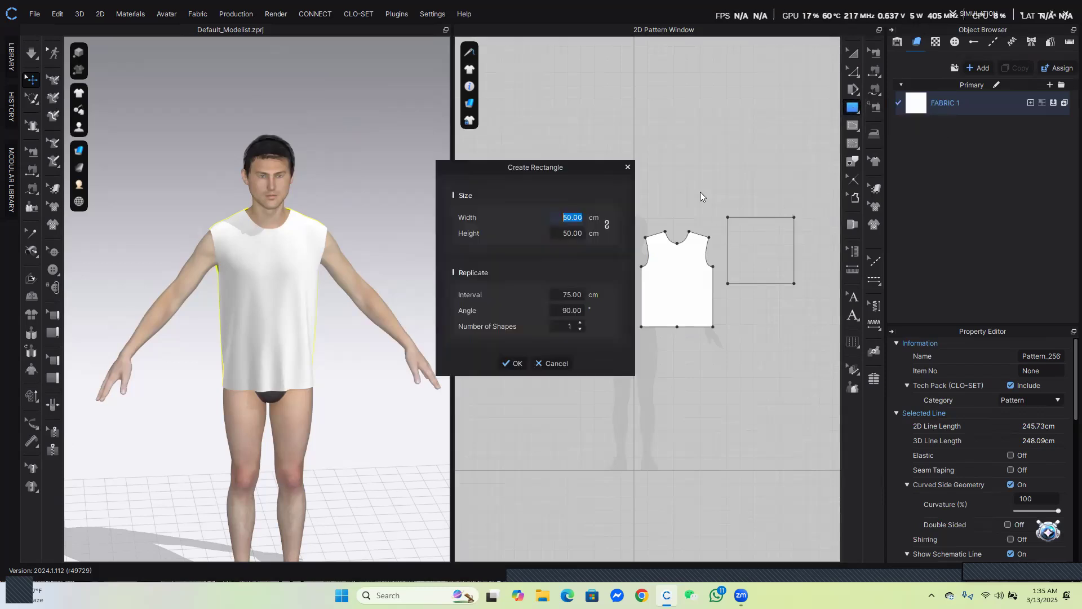
drag(572, 168, 522, 158)
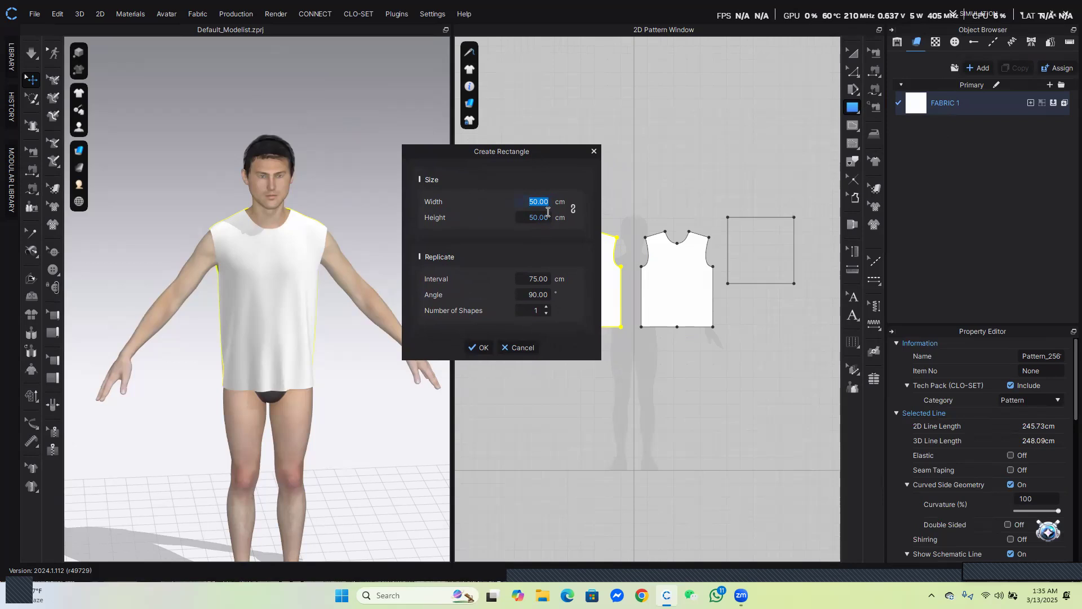
text(22)
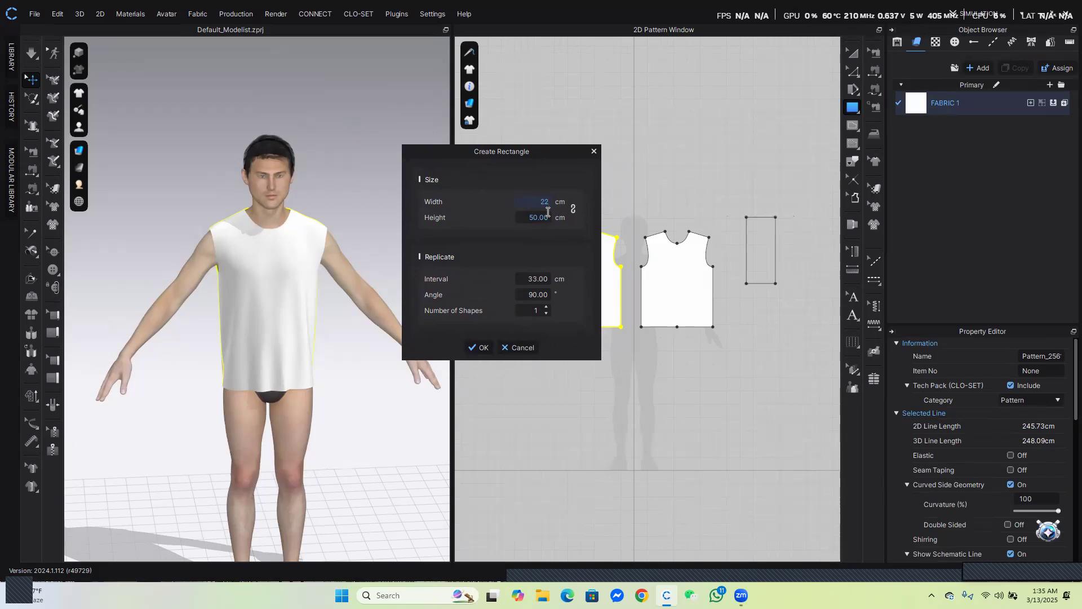
key(Tab)
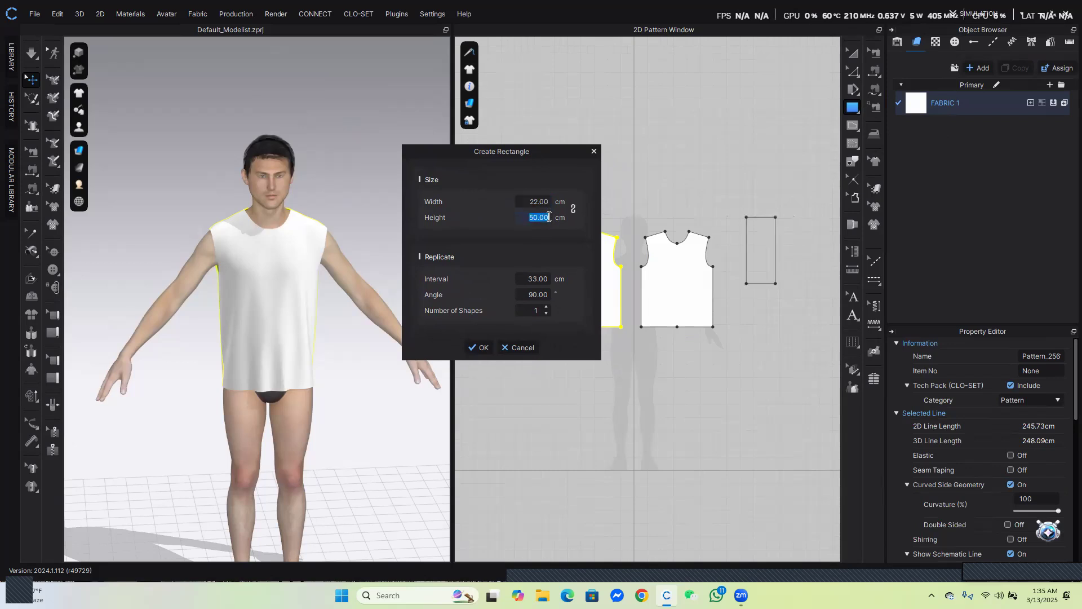
text(18)
key(BackSpace)
key(BackSpace)
text(22)
click(479, 348)
Add a point on the rectangle's right edge at 2 cm along it
scroll(800, 262, up, 8)
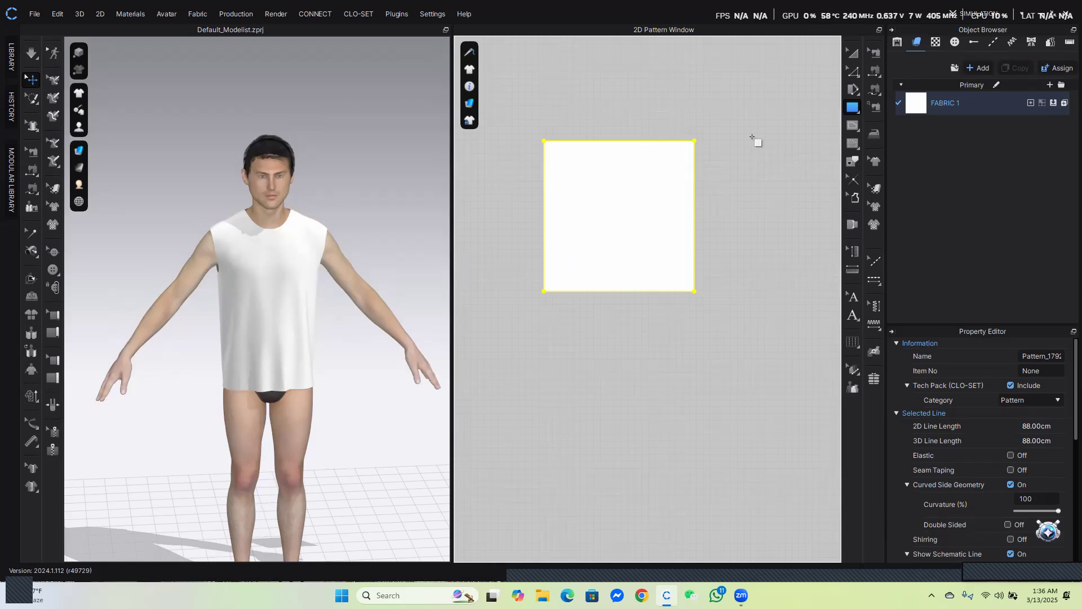
click(856, 74)
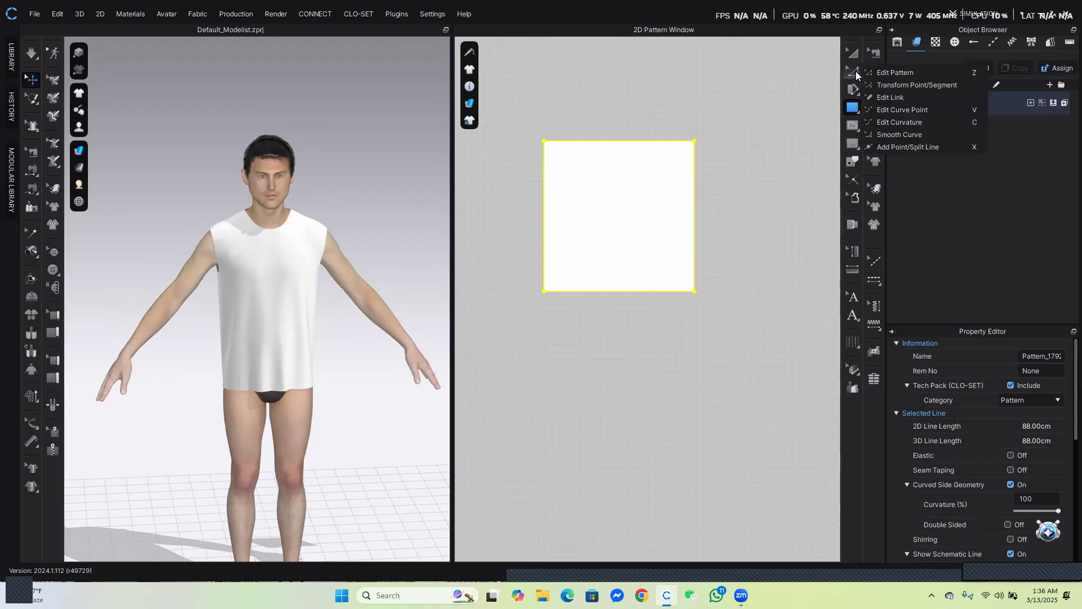
click(924, 144)
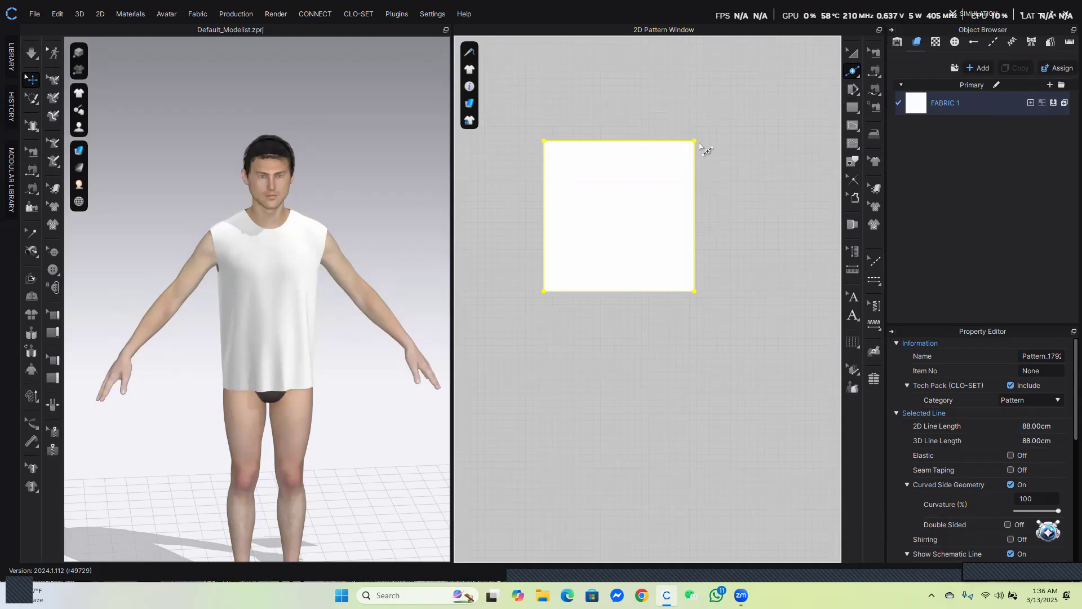
click(695, 181)
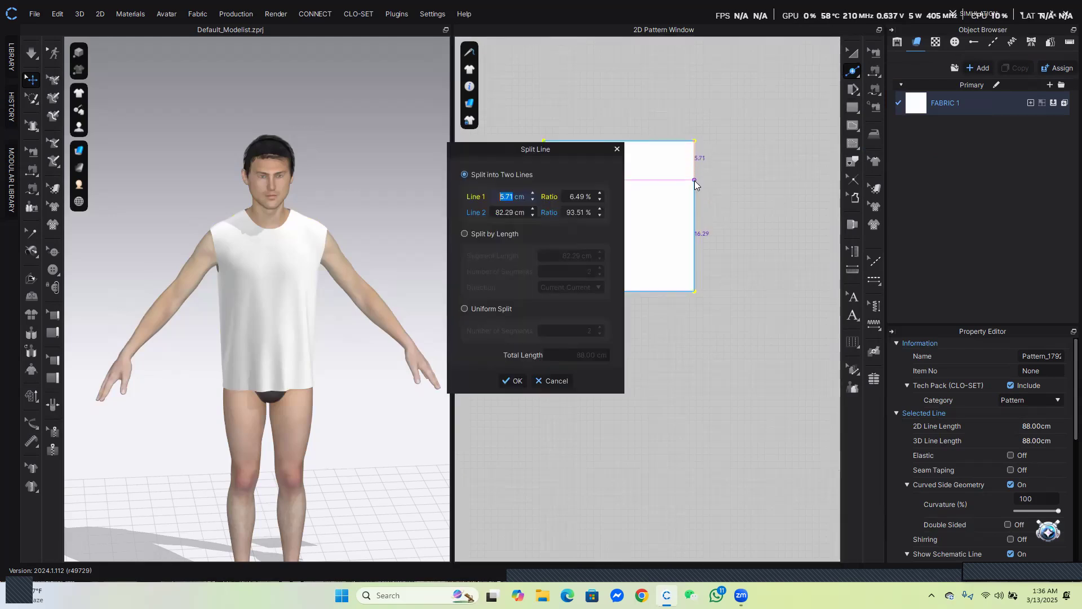
text(2)
click(506, 382)
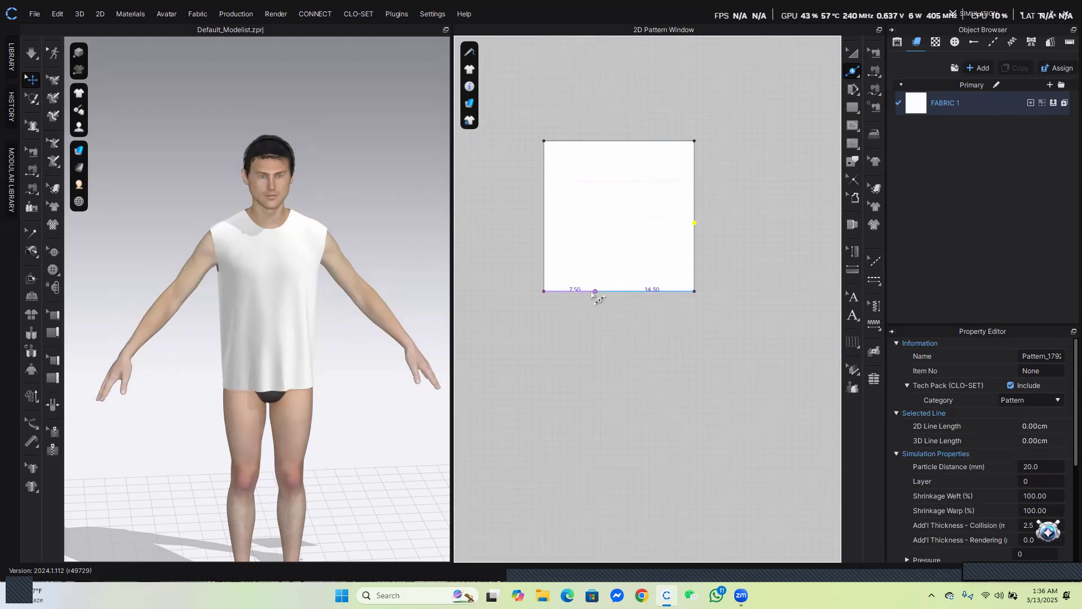
Split the rectangle's bottom edge so the first segment is 18 cm long
click(559, 290)
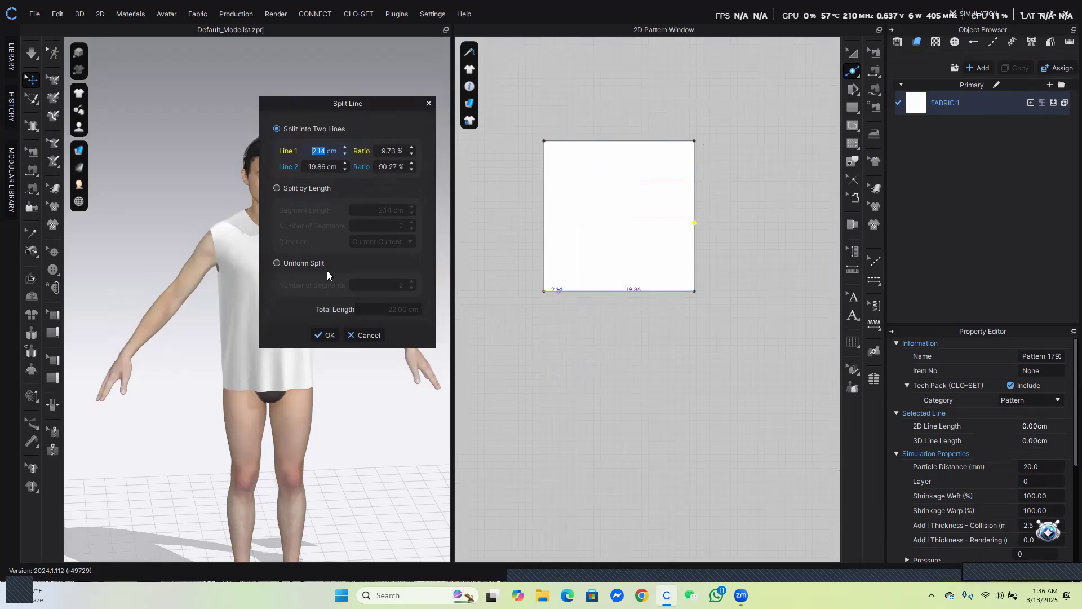
text(18)
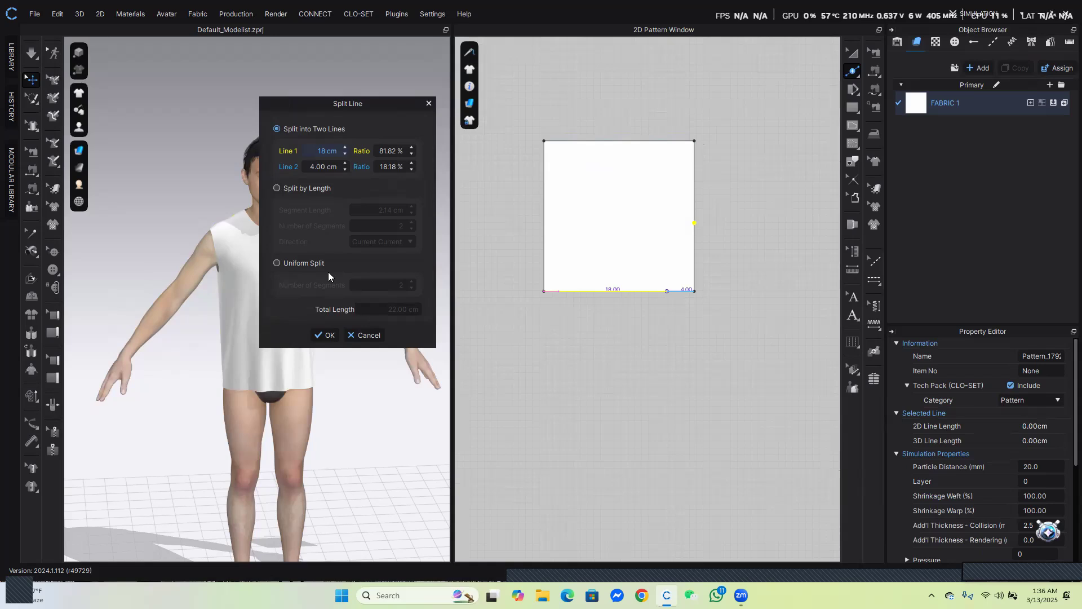
click(321, 335)
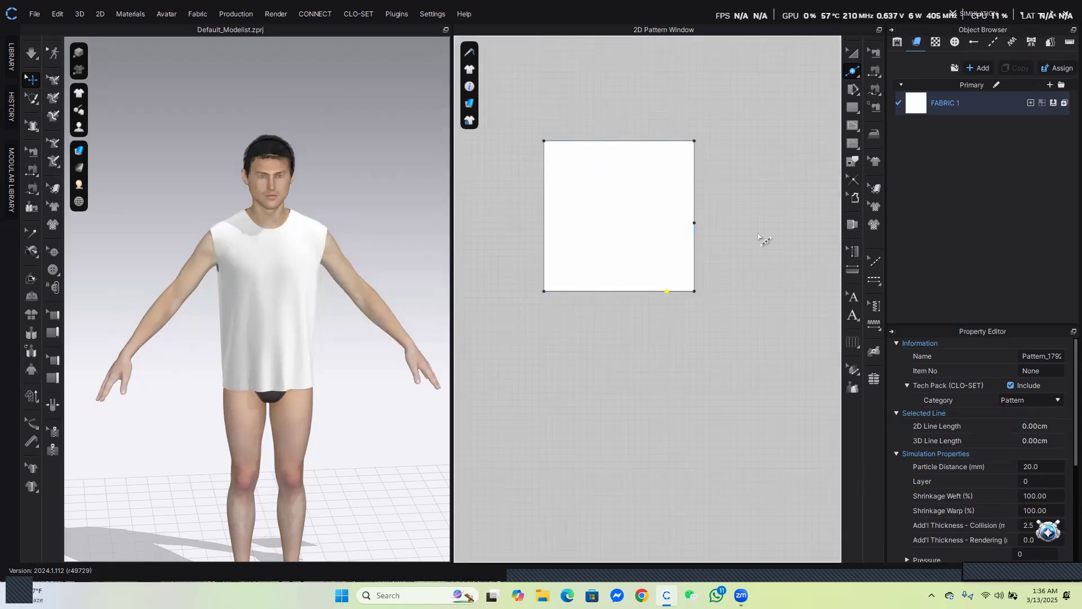
Delete the rectangle's top-right and bottom-right corner points to slant its side edges
click(852, 71)
click(889, 76)
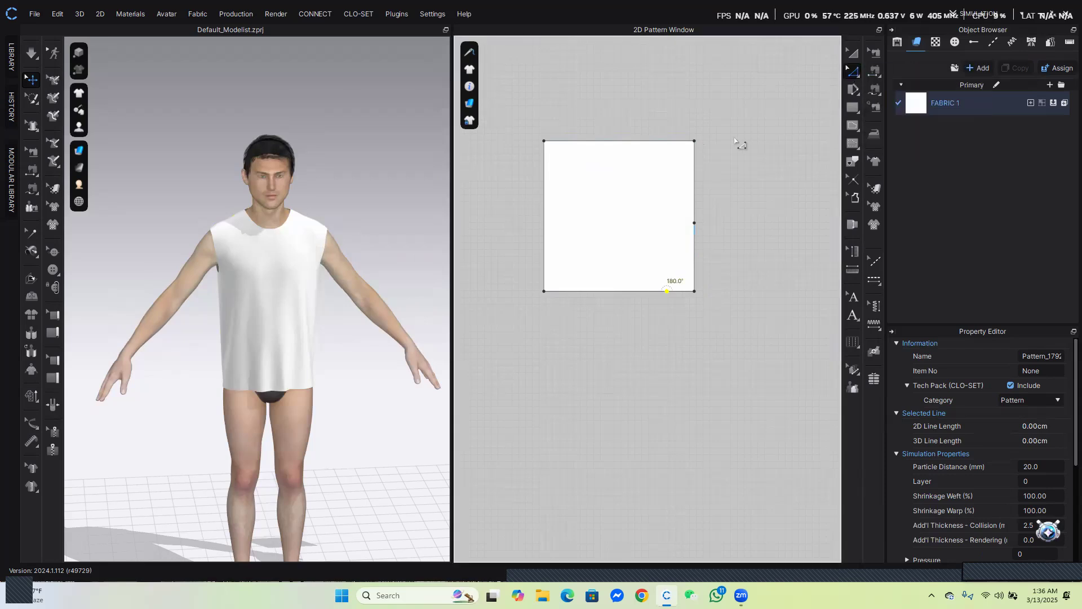
click(694, 142)
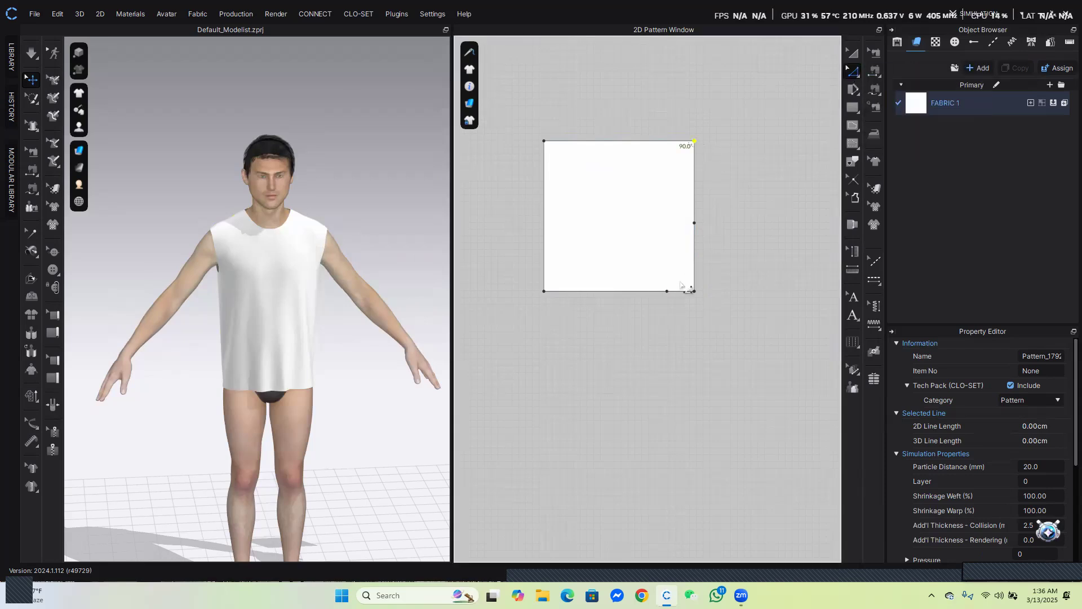
shift+click(694, 291)
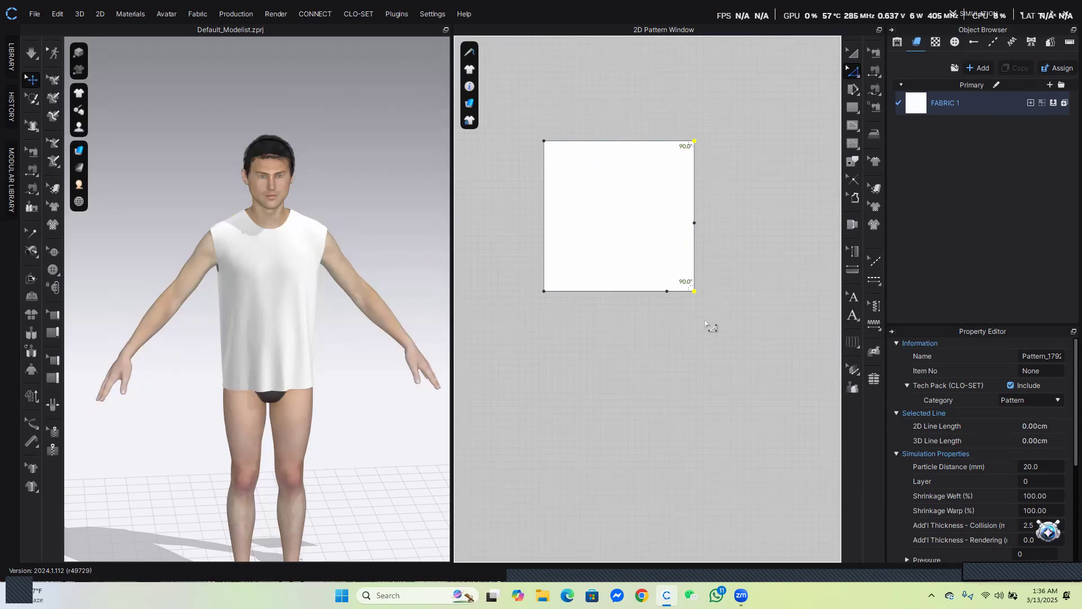
key(Delete)
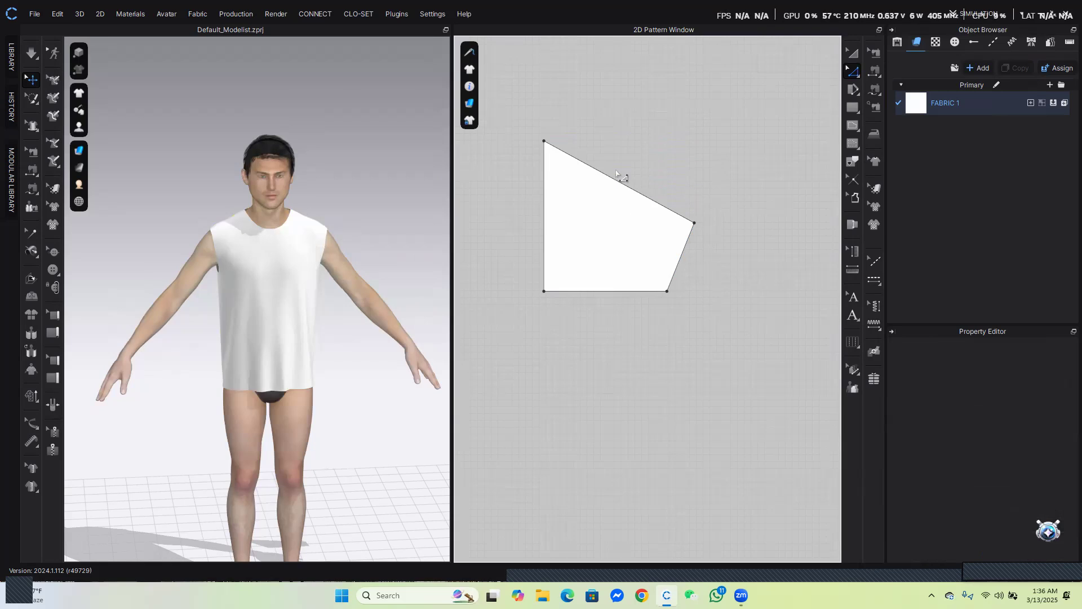
Compare the length of the new piece's slanted upper edge with the bodice armhole curve
click(622, 188)
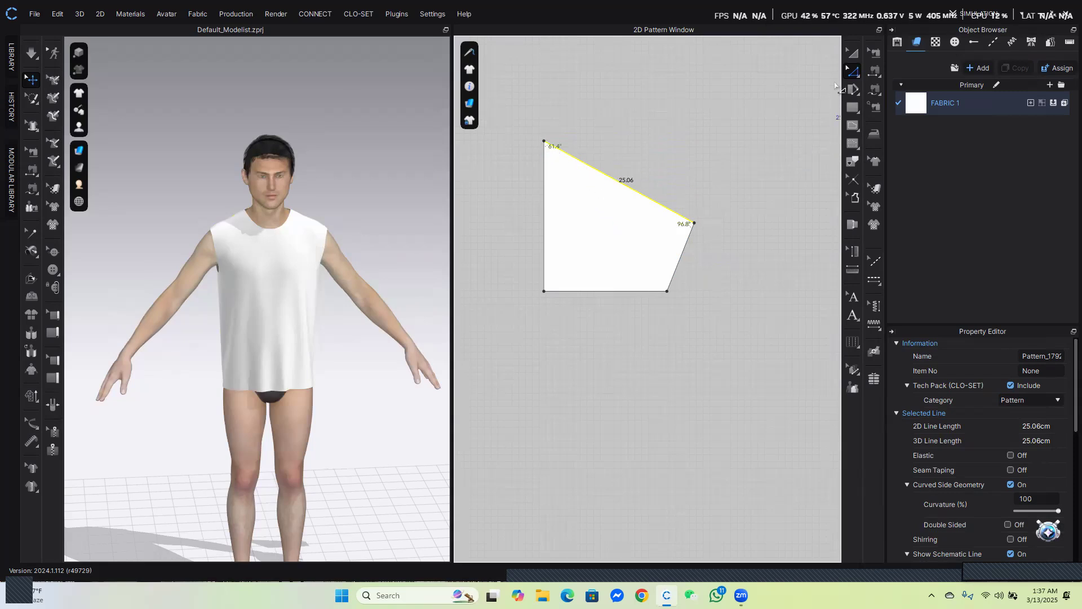
scroll(694, 270, down, 3)
scroll(580, 295, up, 6)
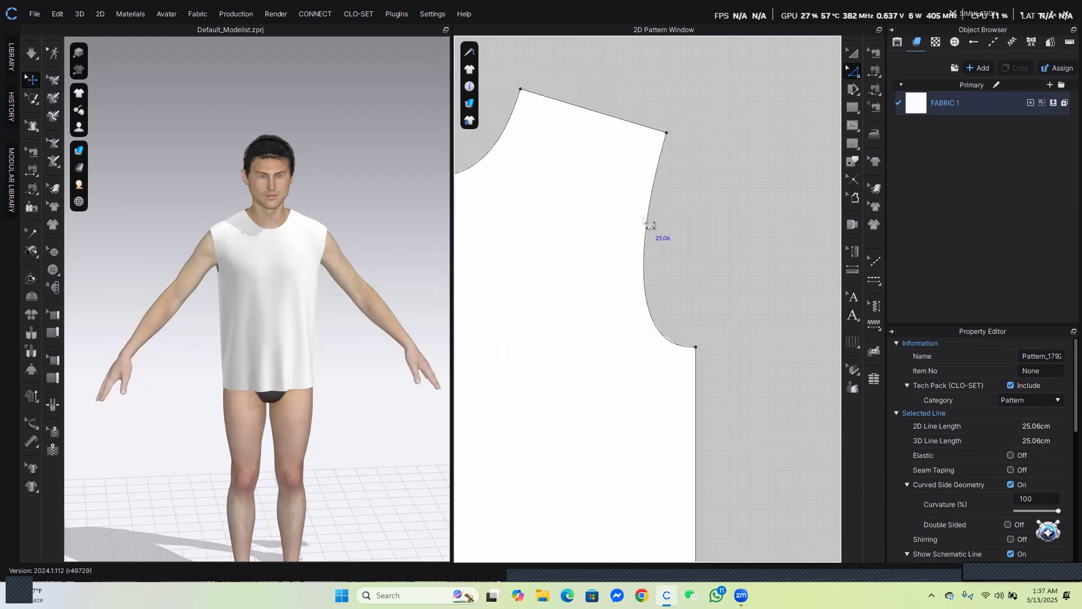
click(646, 235)
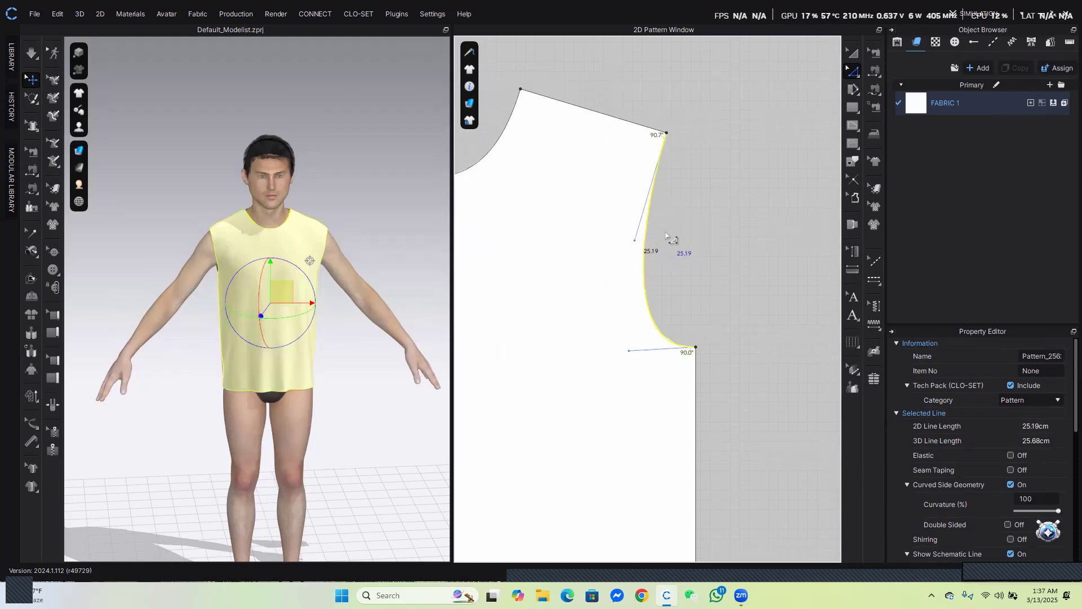
scroll(667, 236, down, 3)
scroll(704, 260, down, 2)
middle_drag(719, 259, 584, 246)
scroll(752, 231, up, 3)
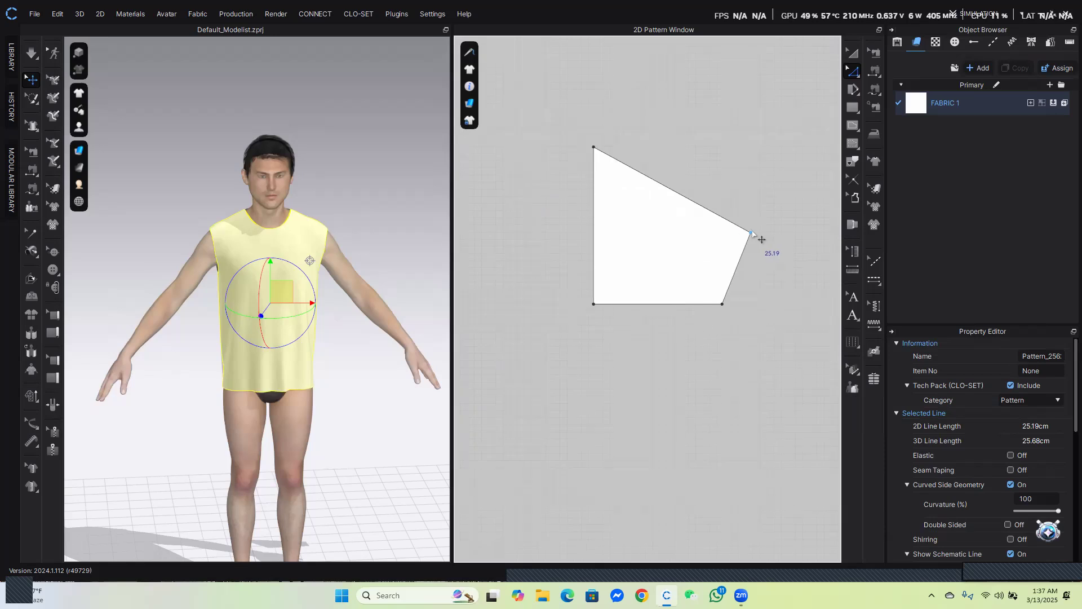
click(694, 204)
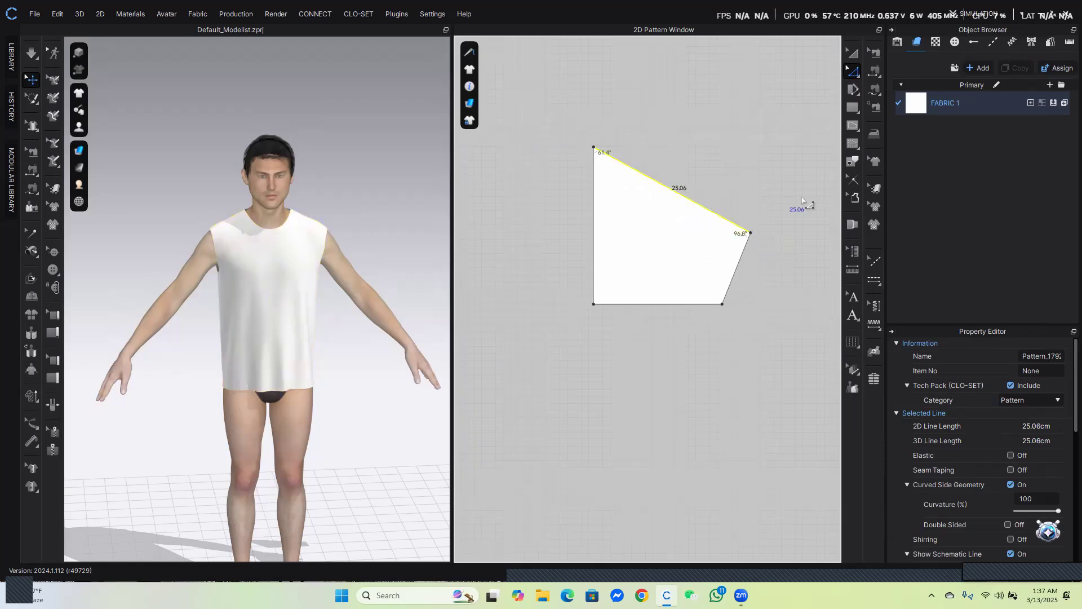
Bow the piece's slanted upper edge outward with the Edit Curvature tool
click(855, 73)
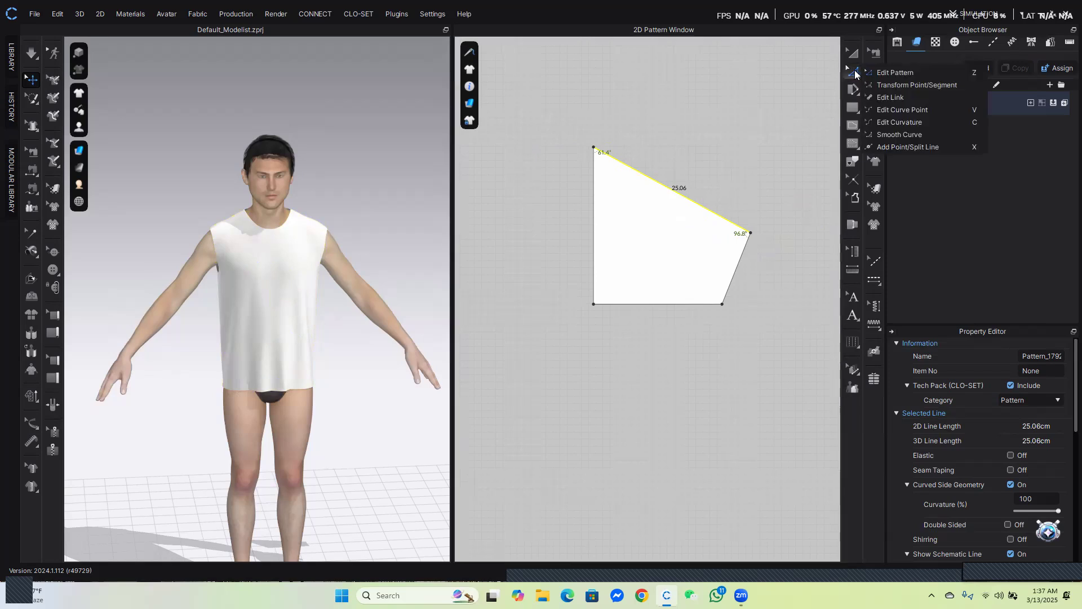
click(902, 121)
drag(678, 193, 702, 167)
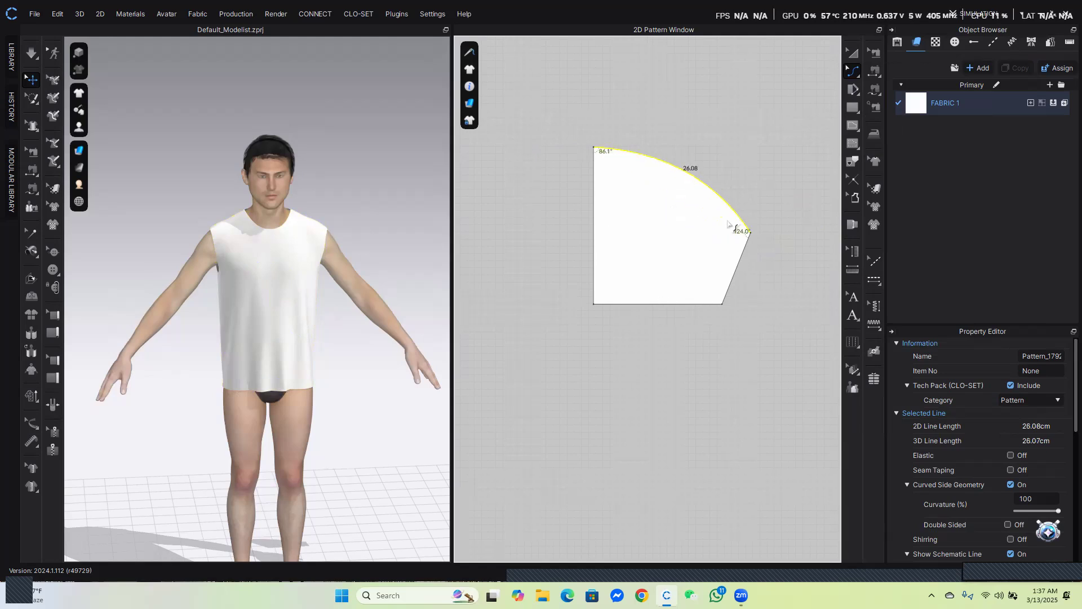
Reshape the upper edge into an S-shaped armhole curve by adjusting its curve point handles
click(854, 72)
click(902, 137)
drag(715, 180, 701, 226)
drag(664, 151, 662, 146)
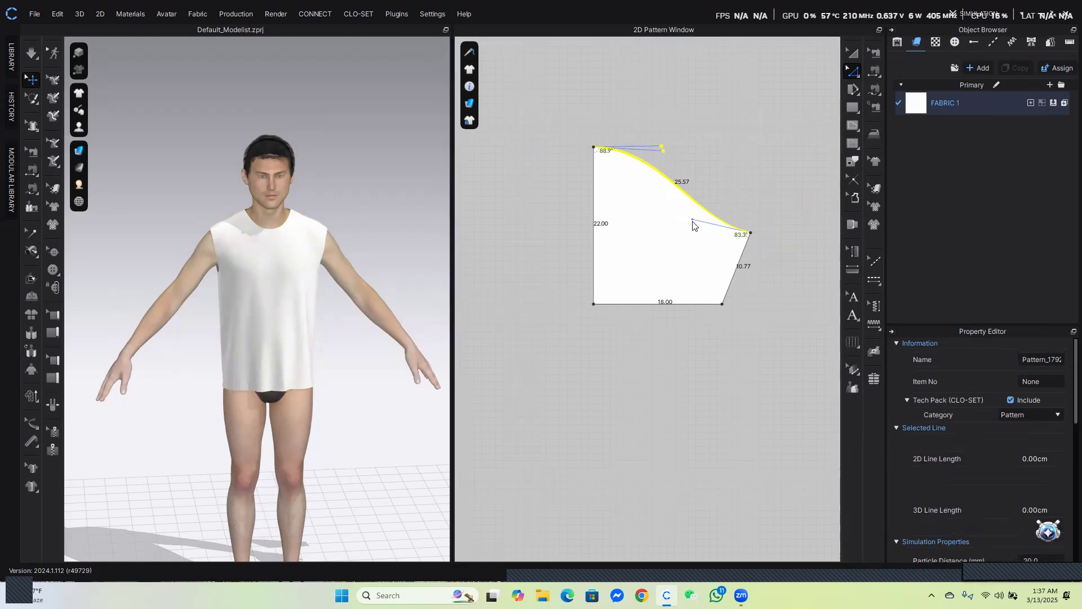
drag(700, 227, 701, 229)
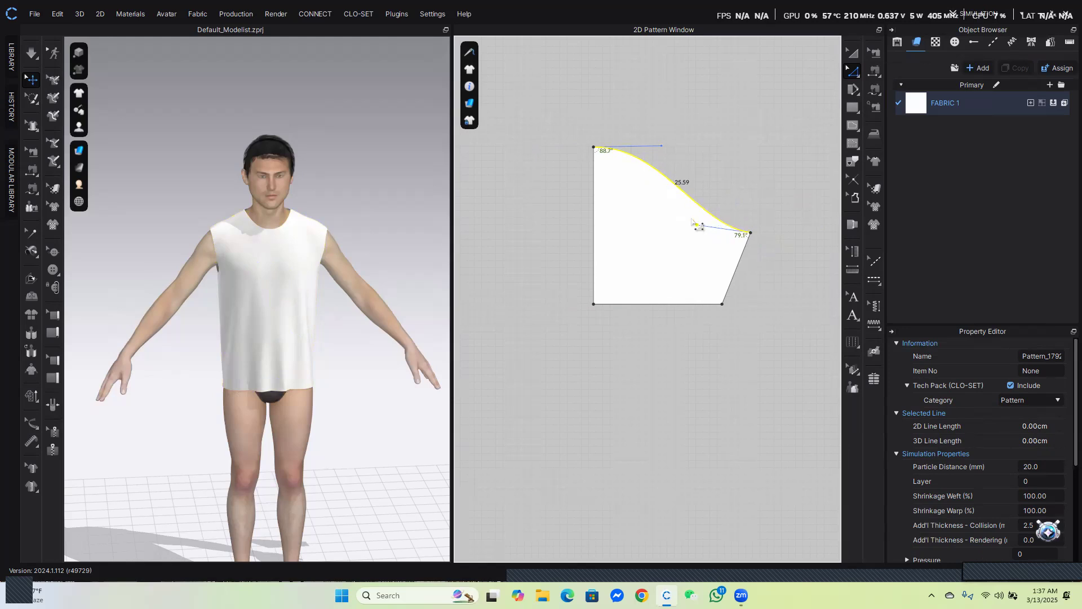
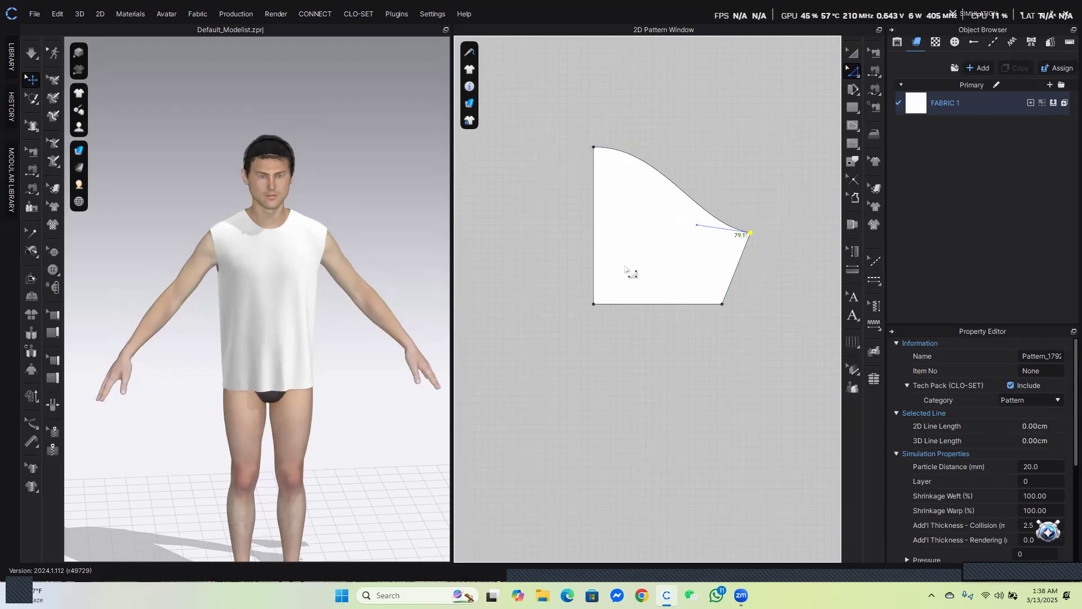
Unfold the half-sleeve piece symmetrically about its straight 22 cm left edge to form a full sleeve
click(593, 214)
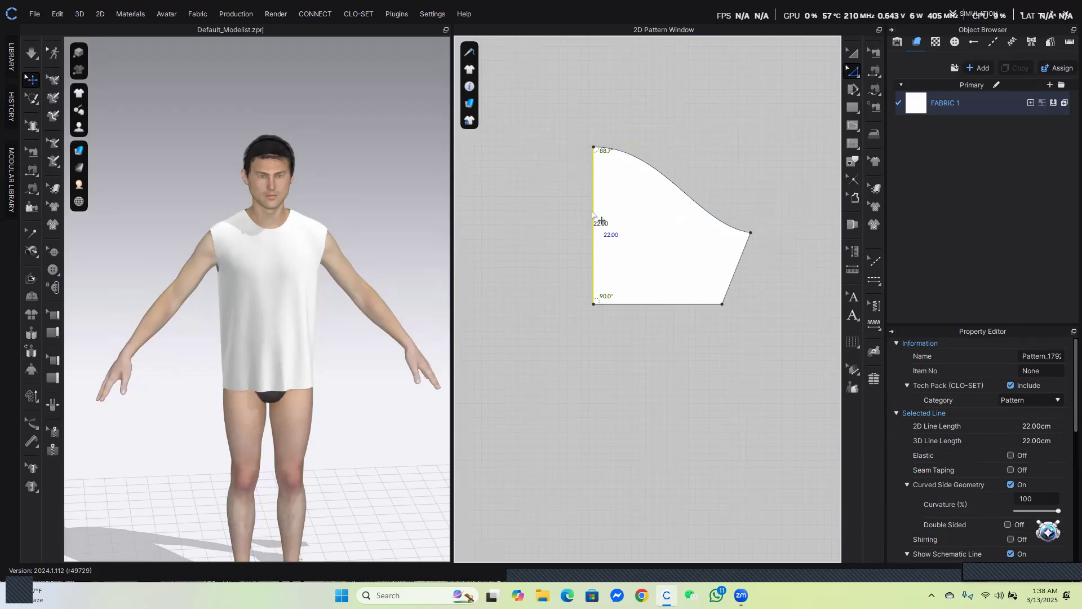
right_click(592, 211)
click(616, 378)
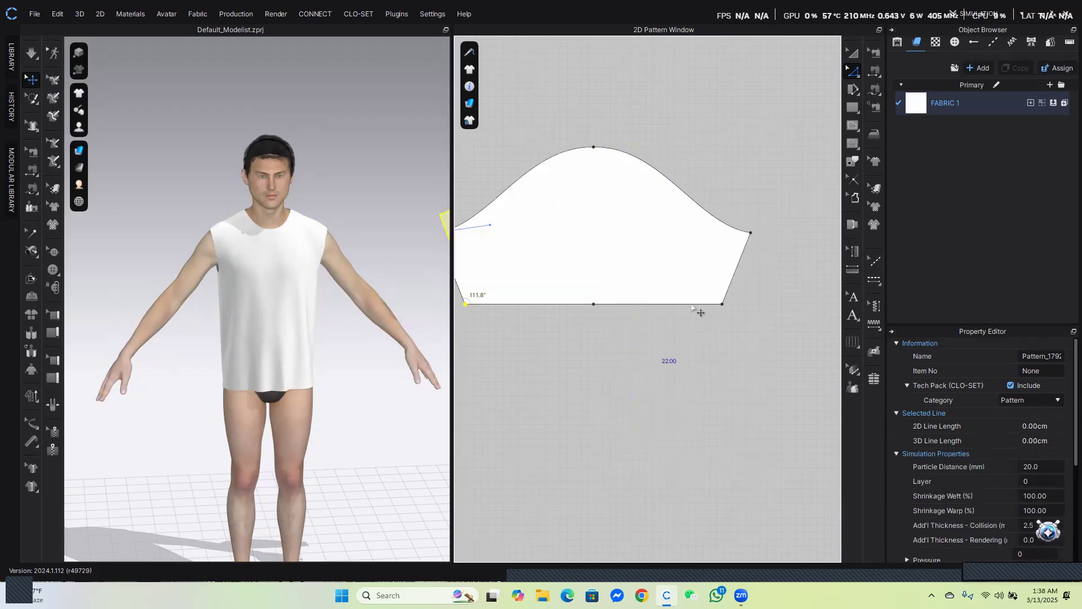
Move the sleeve pattern beside the bodice pieces in the 2D pattern window
click(854, 52)
scroll(637, 358, down, 5)
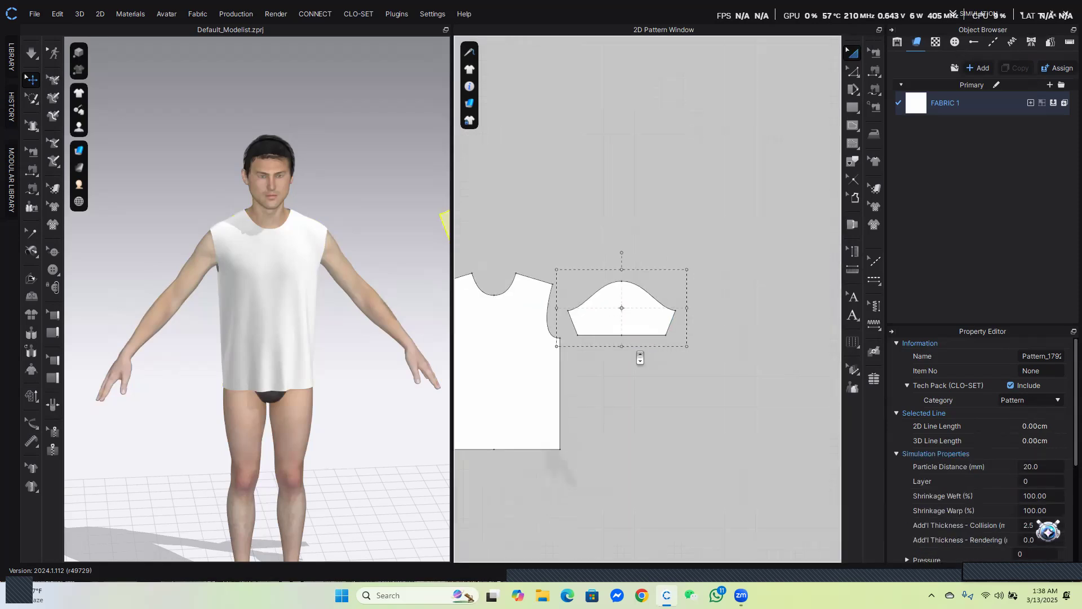
drag(619, 307, 666, 318)
scroll(666, 318, down, 4)
middle_drag(502, 317, 566, 319)
scroll(530, 309, down, 1)
drag(529, 309, 525, 305)
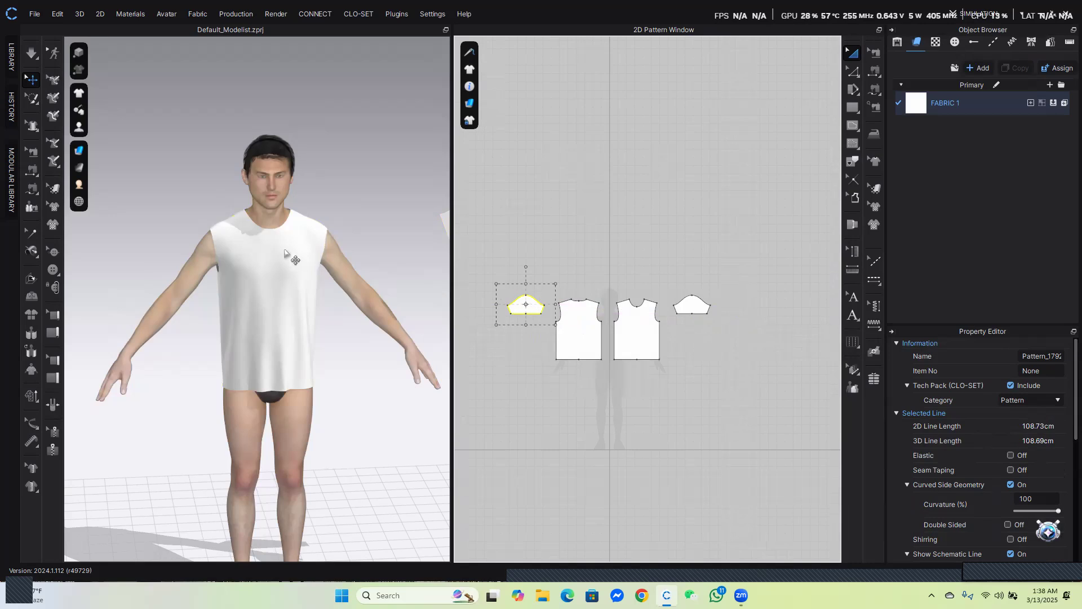
scroll(284, 253, down, 3)
Show the avatar's arrangement points and place the sleeve pieces onto the arm arrangement points
mouse_move(83, 132)
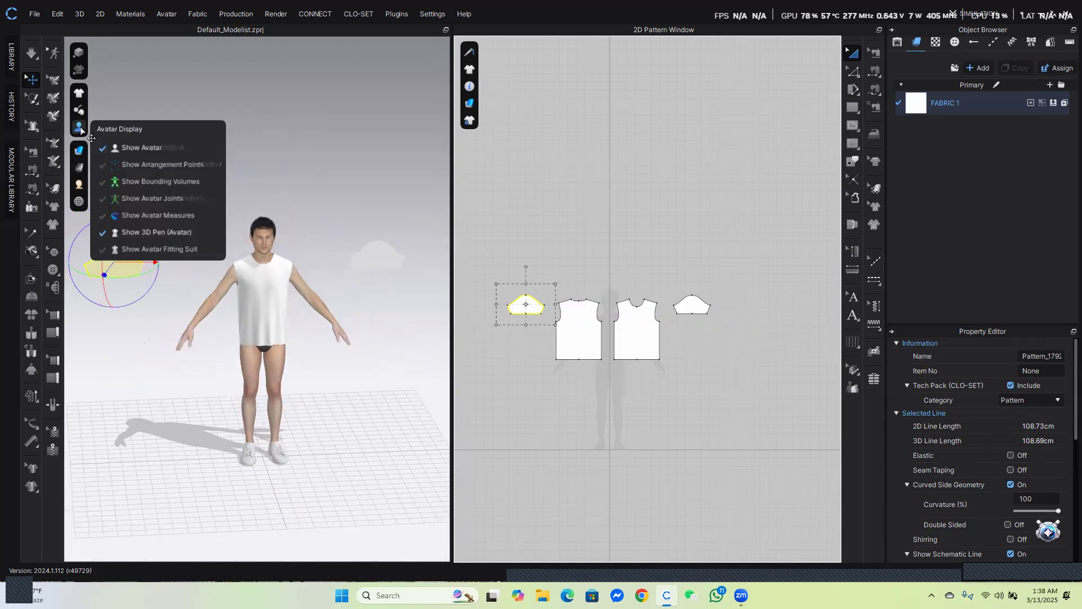
click(155, 166)
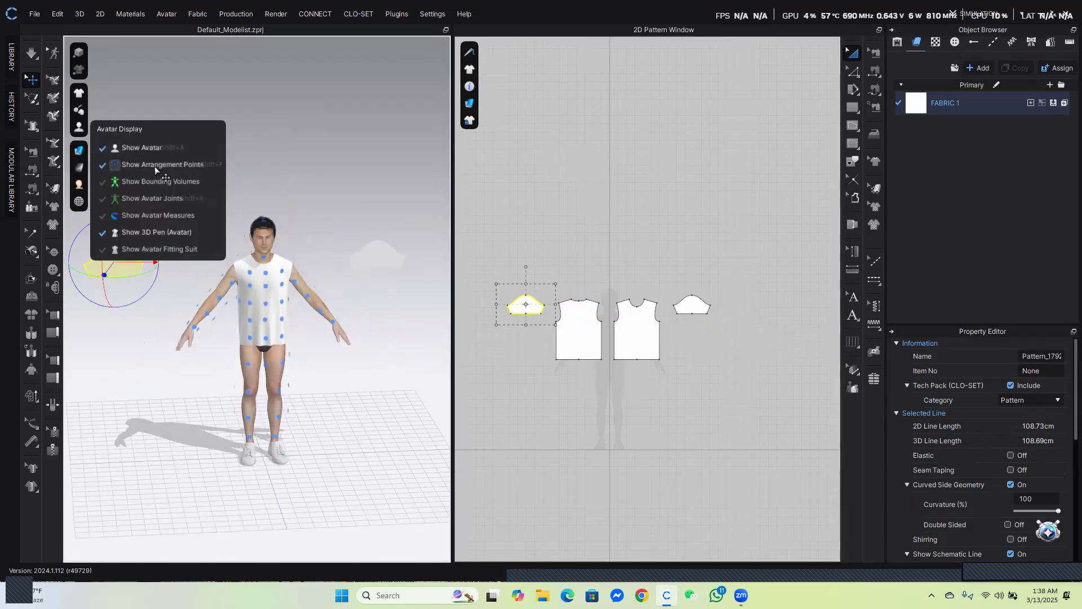
scroll(229, 296, up, 3)
mouse_move(216, 310)
right_down()
mouse_move(349, 311)
mouse_move(215, 279)
right_up()
click(256, 314)
scroll(204, 275, up, 3)
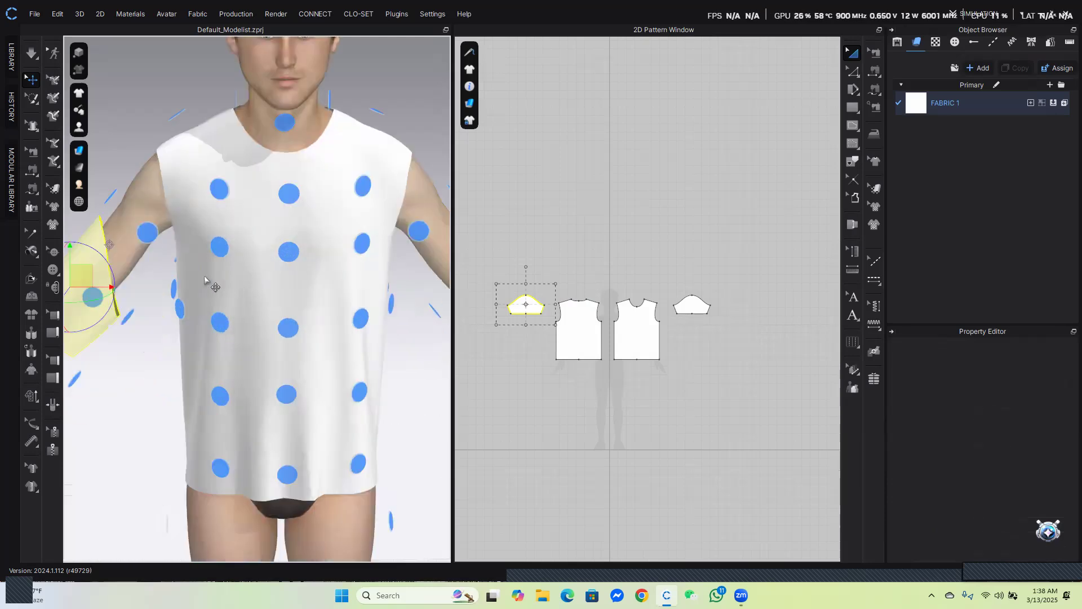
middle_drag(204, 276, 337, 256)
scroll(316, 248, up, 2)
drag(222, 236, 267, 170)
right_drag(350, 230, 306, 279)
drag(380, 246, 382, 246)
right_drag(383, 245, 225, 304)
scroll(277, 304, down, 3)
click(437, 219)
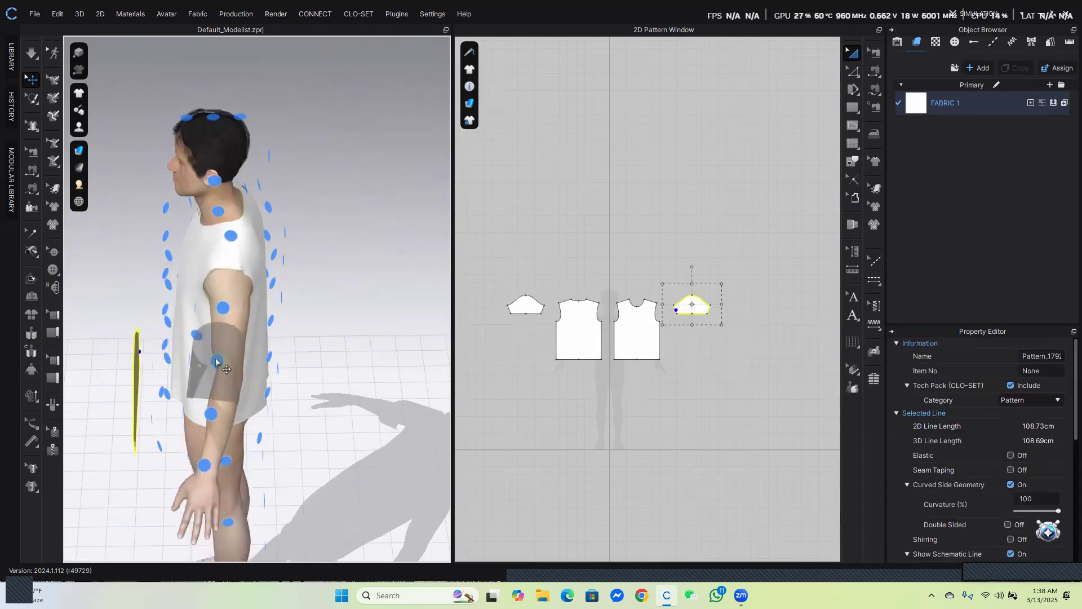
click(221, 313)
Hide the avatar's arrangement points
scroll(239, 258, up, 5)
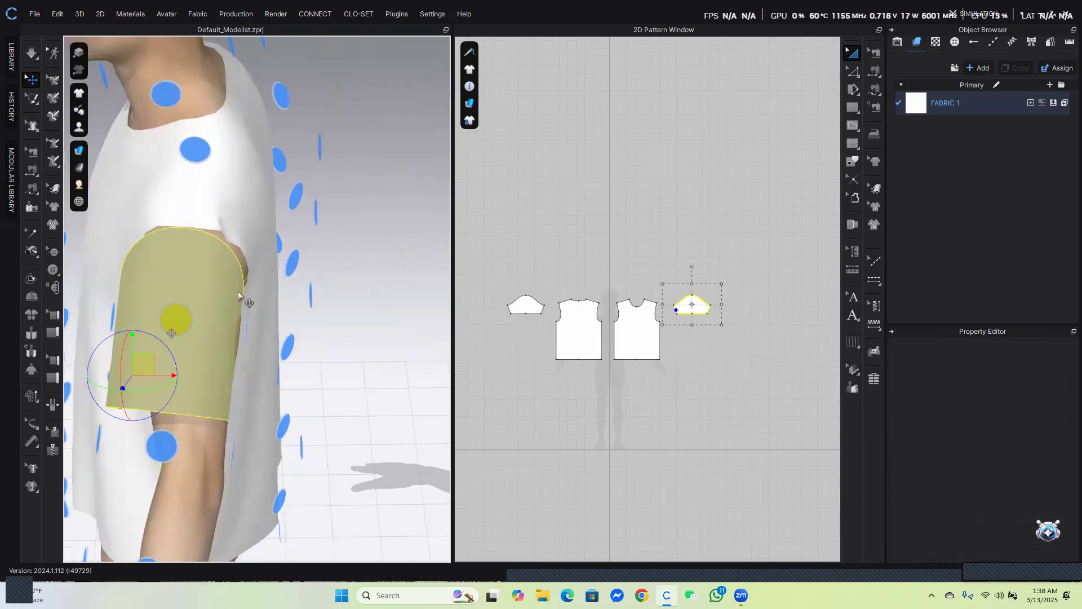
right_drag(301, 175, 415, 169)
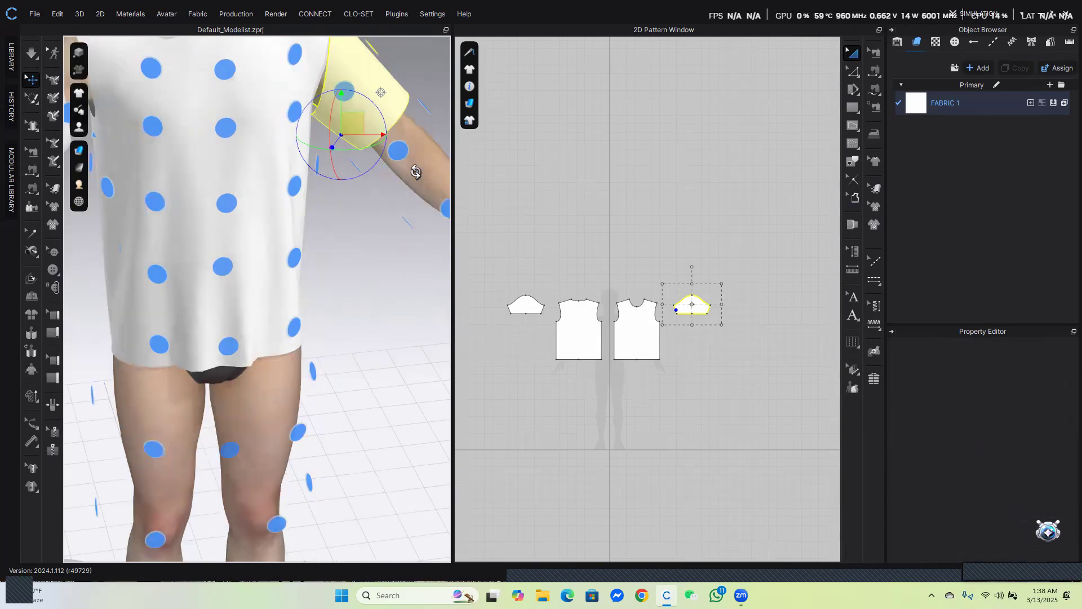
scroll(310, 222, down, 4)
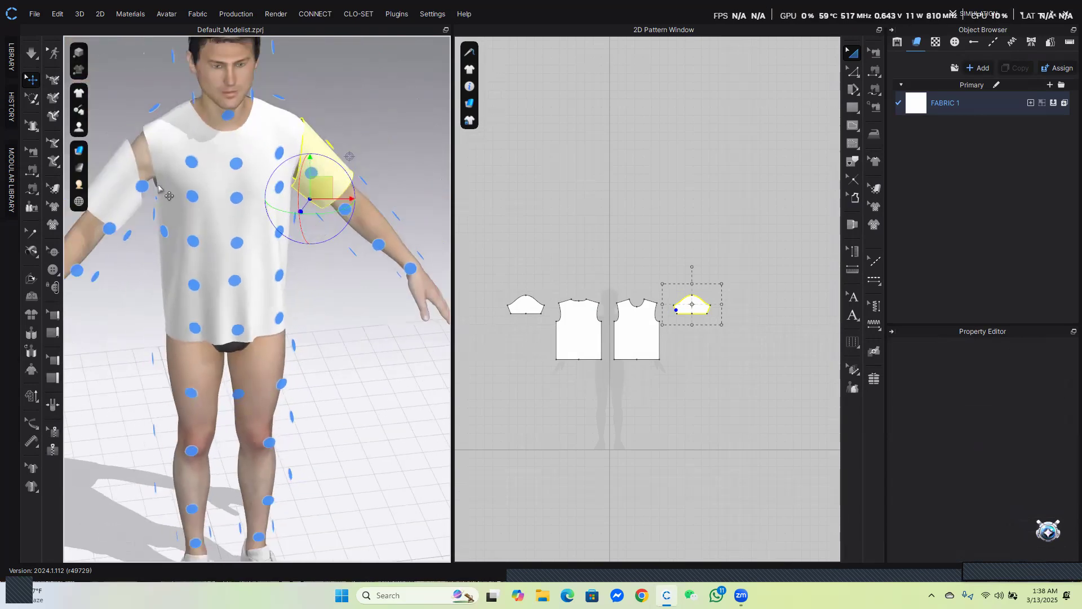
click(79, 127)
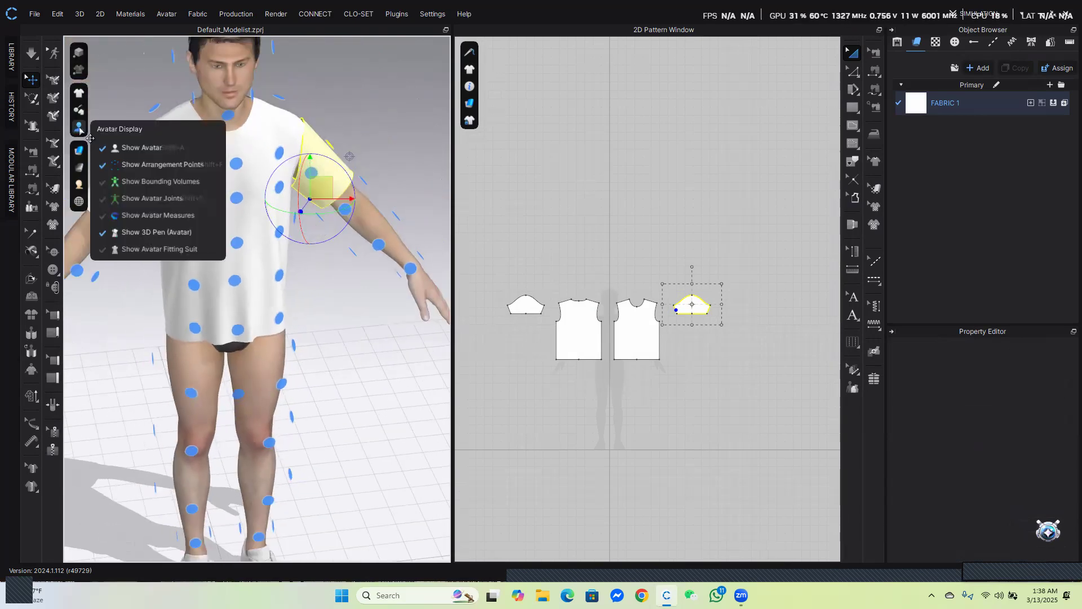
click(128, 168)
scroll(313, 262, down, 2)
middle_drag(252, 236, 332, 222)
scroll(317, 215, up, 3)
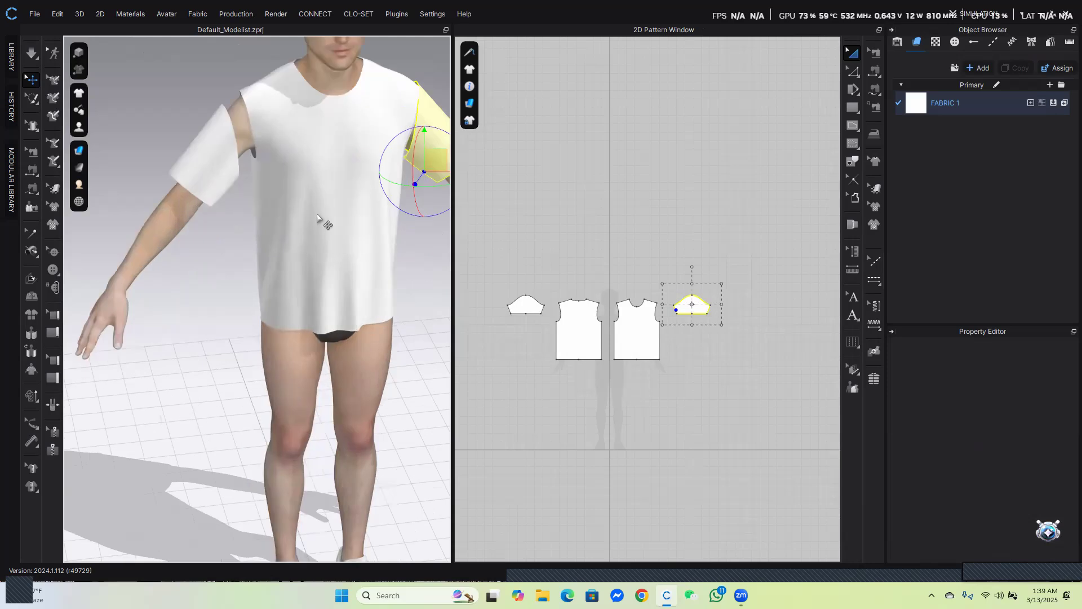
scroll(317, 219, up, 3)
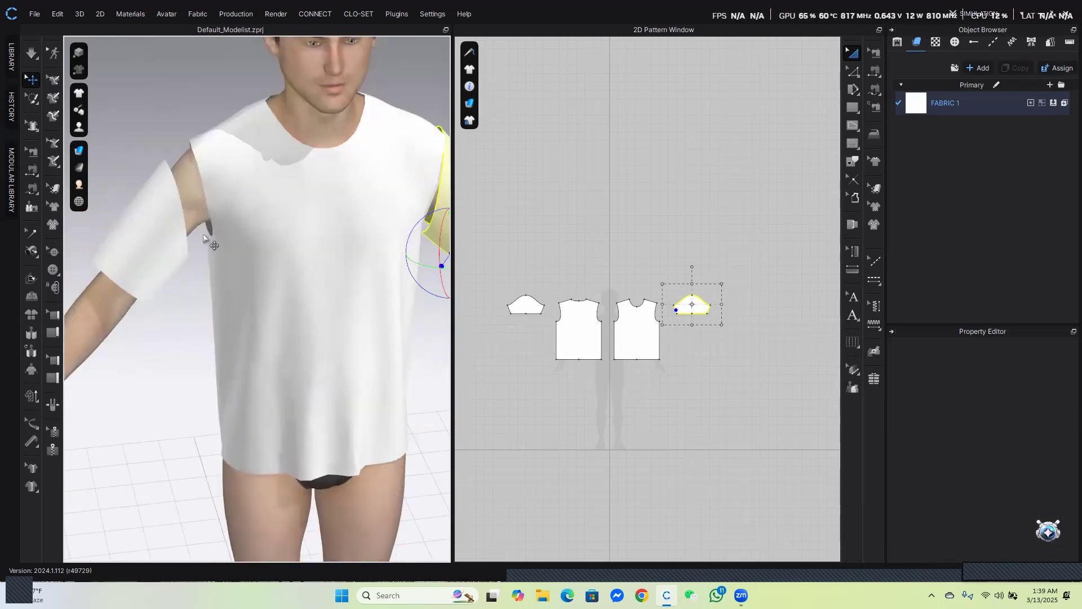
drag(338, 246, 238, 239)
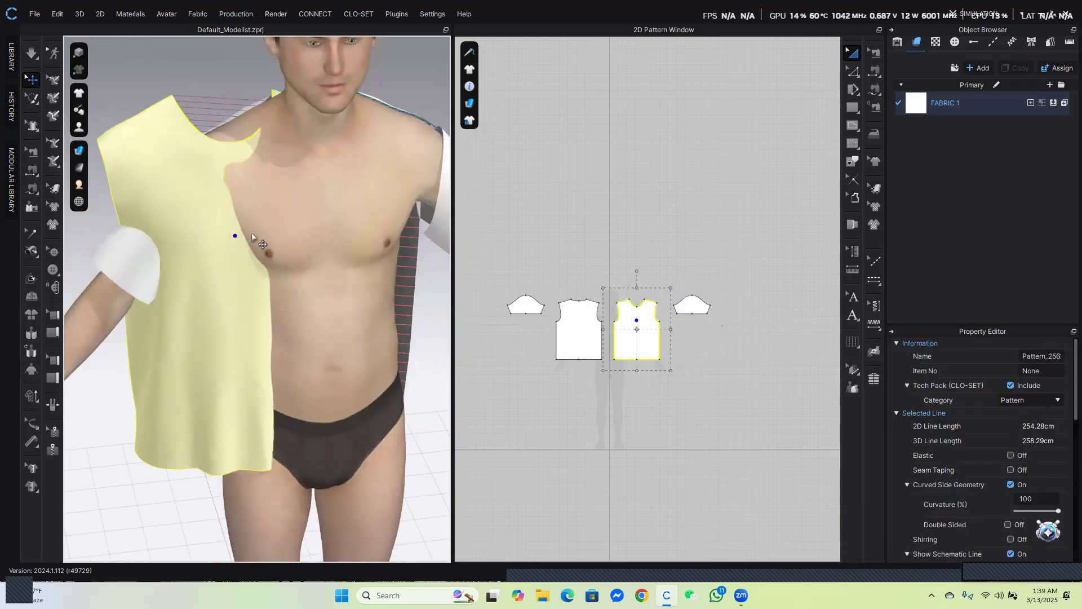
key(ctrl+z)
Sew the right sleeve's cap curve to the adjoining back and front bodice armhole curves
scroll(343, 233, down, 1)
middle_drag(348, 277, 224, 269)
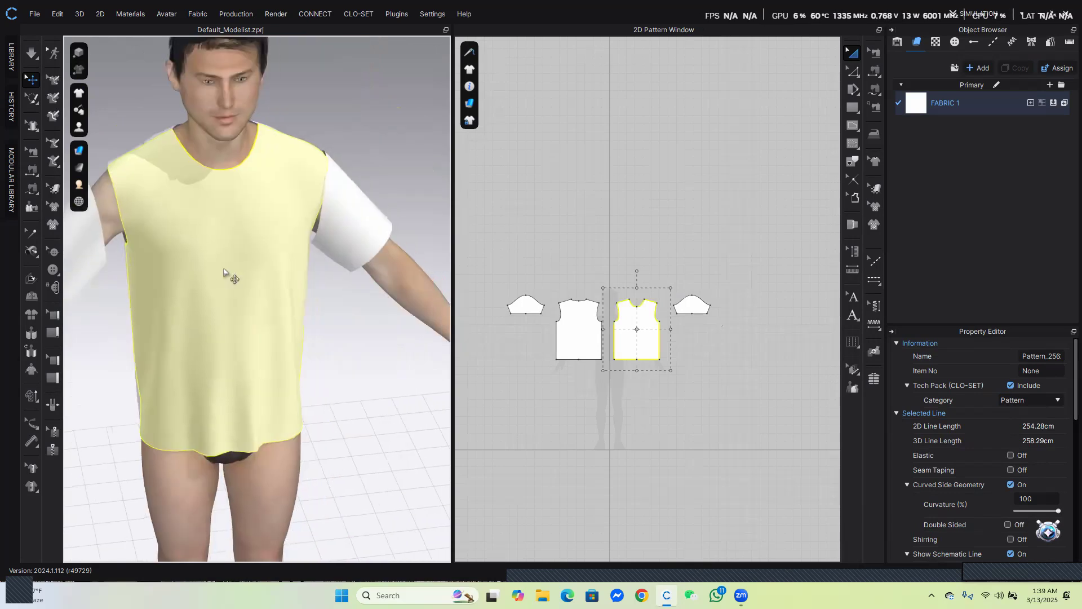
click(354, 228)
drag(370, 213, 371, 212)
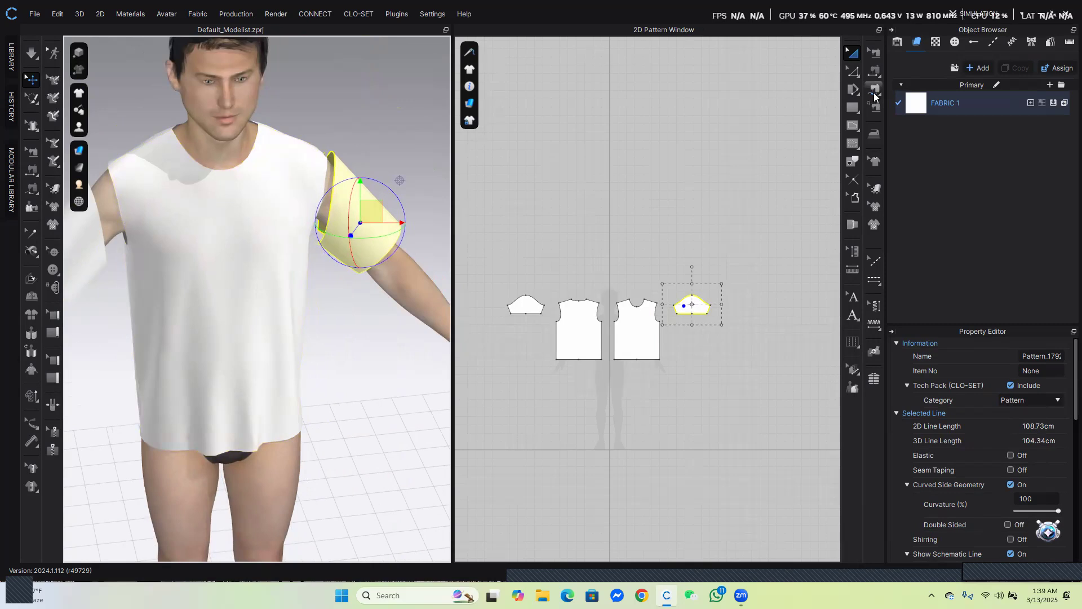
click(874, 90)
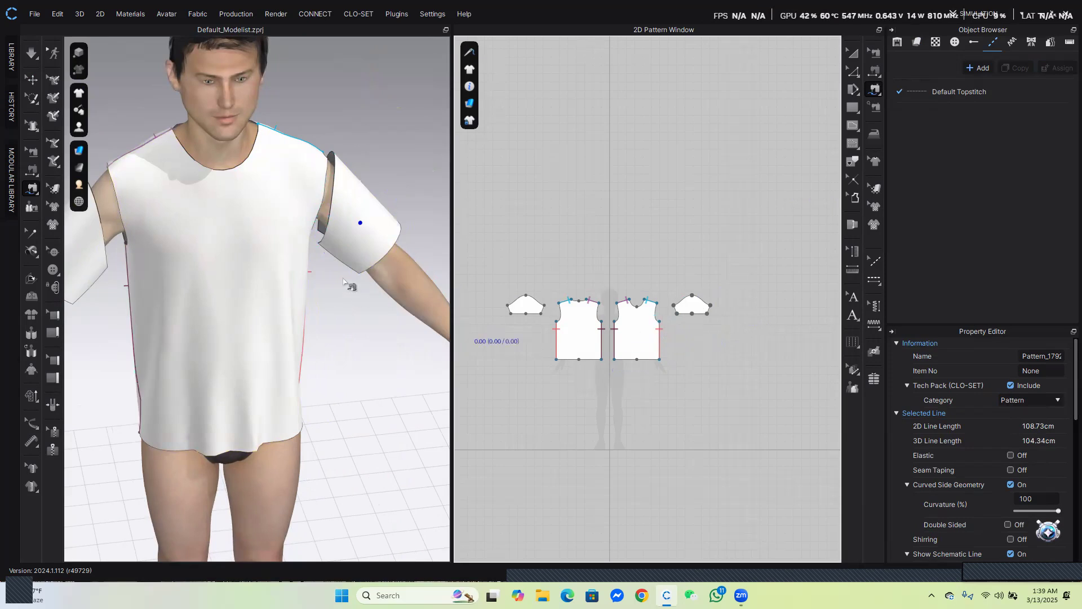
right_drag(343, 280, 297, 267)
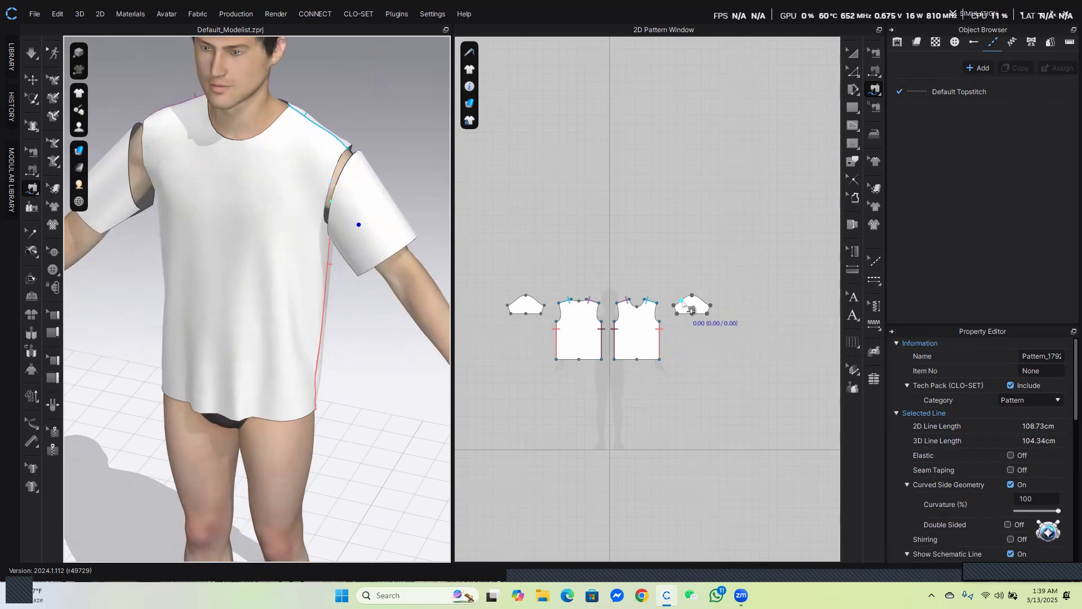
scroll(680, 308, up, 5)
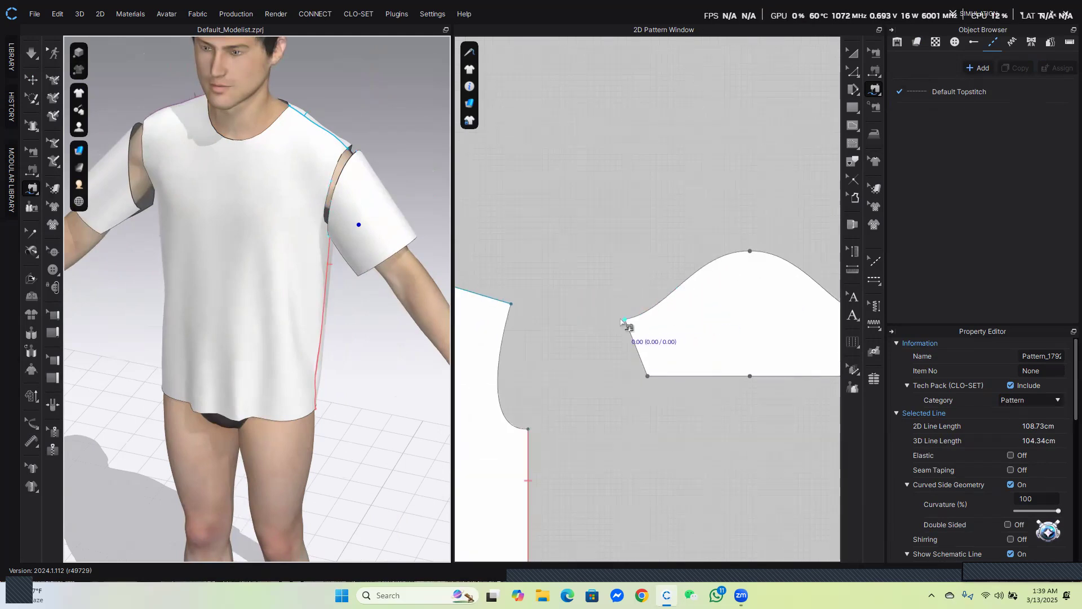
scroll(627, 321, down, 5)
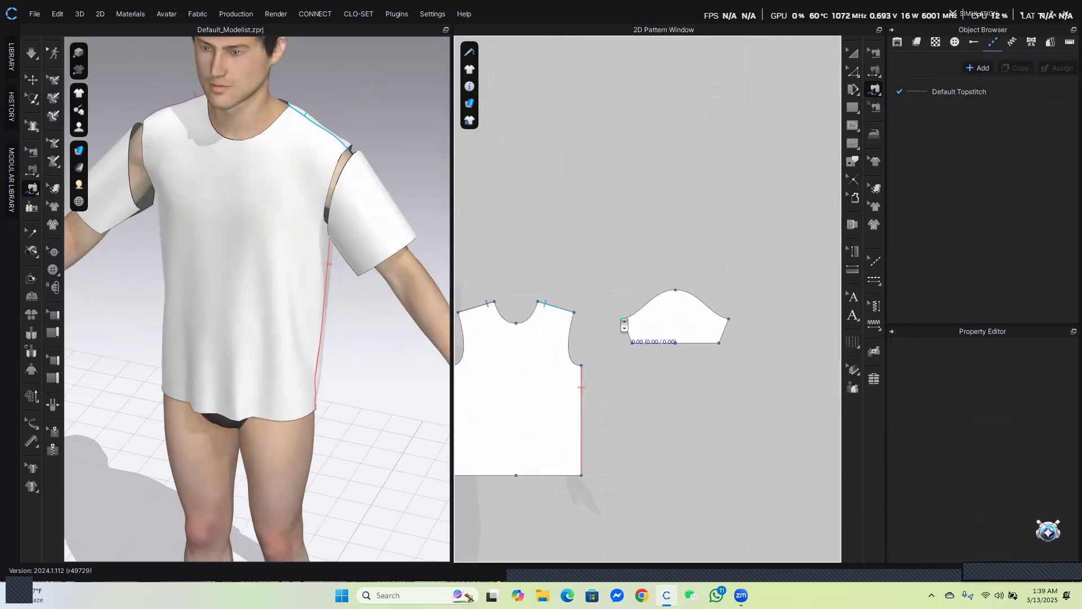
click(728, 320)
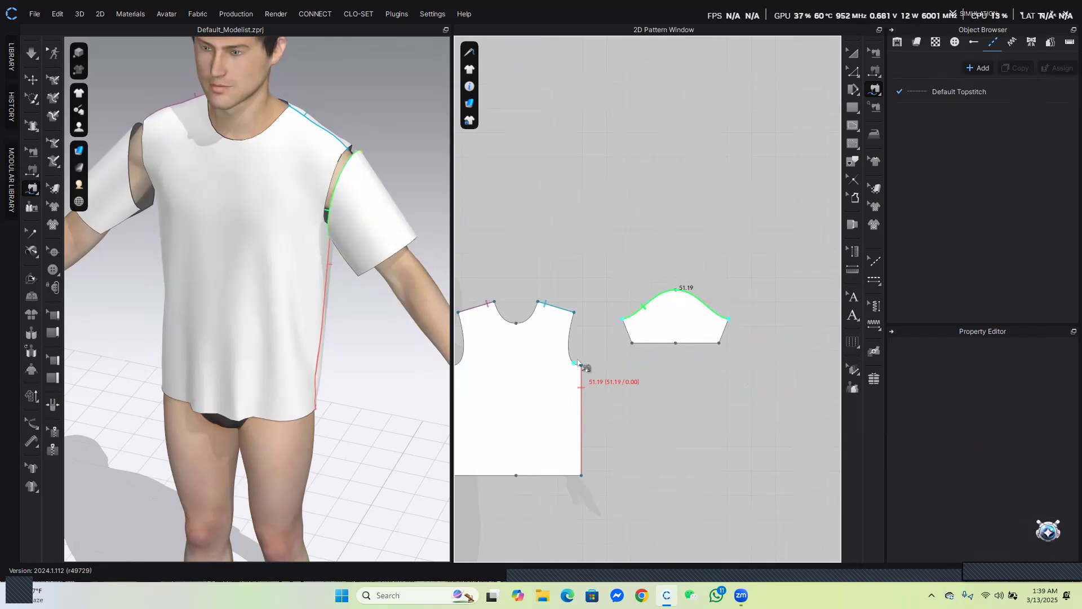
scroll(636, 363, down, 3)
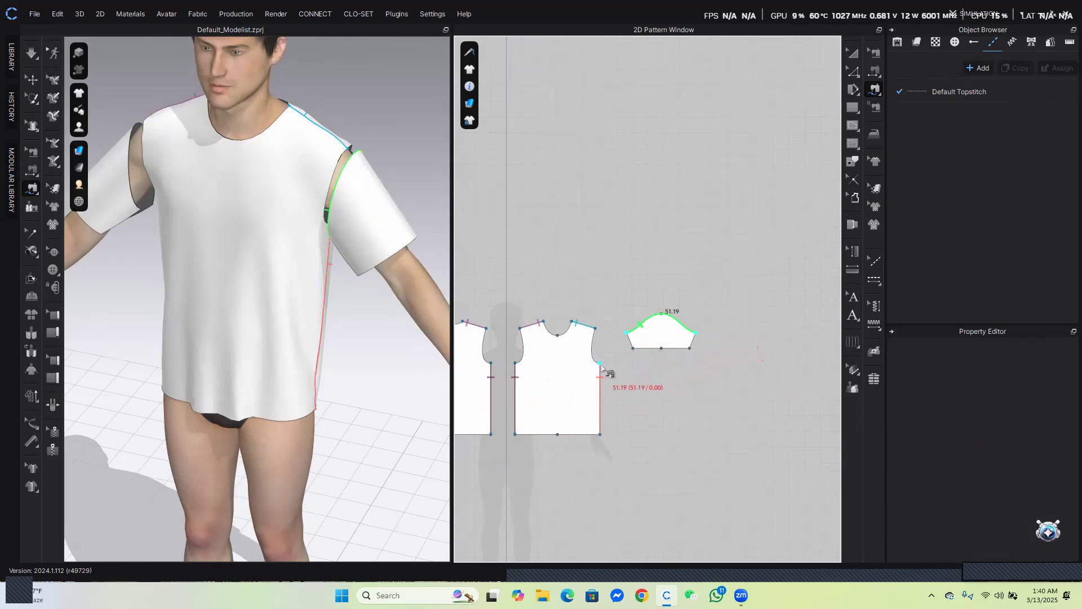
scroll(601, 367, up, 5)
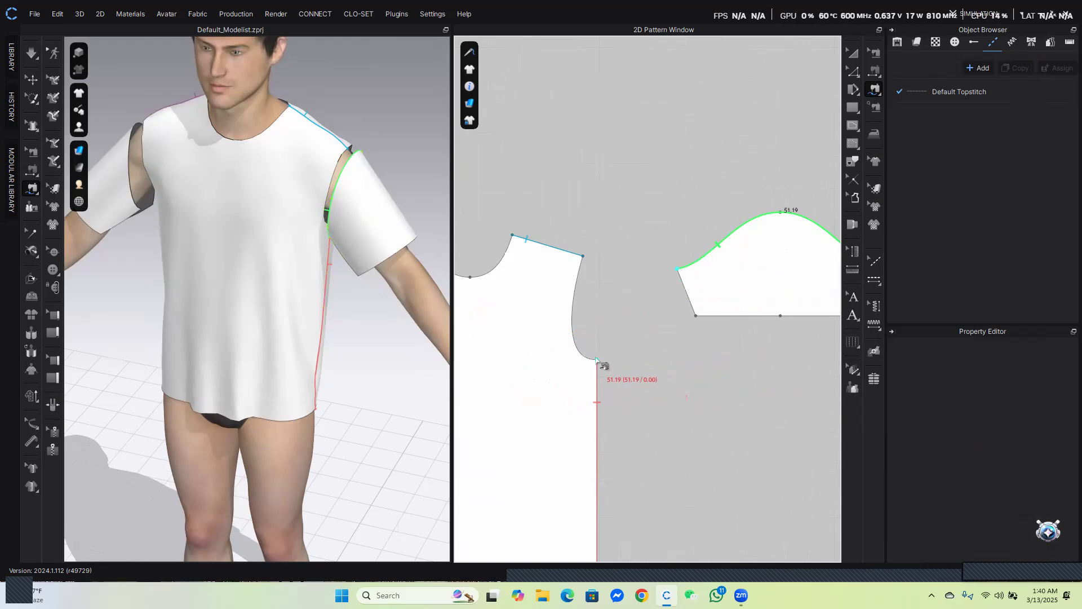
click(585, 358)
click(582, 256)
scroll(651, 394, down, 4)
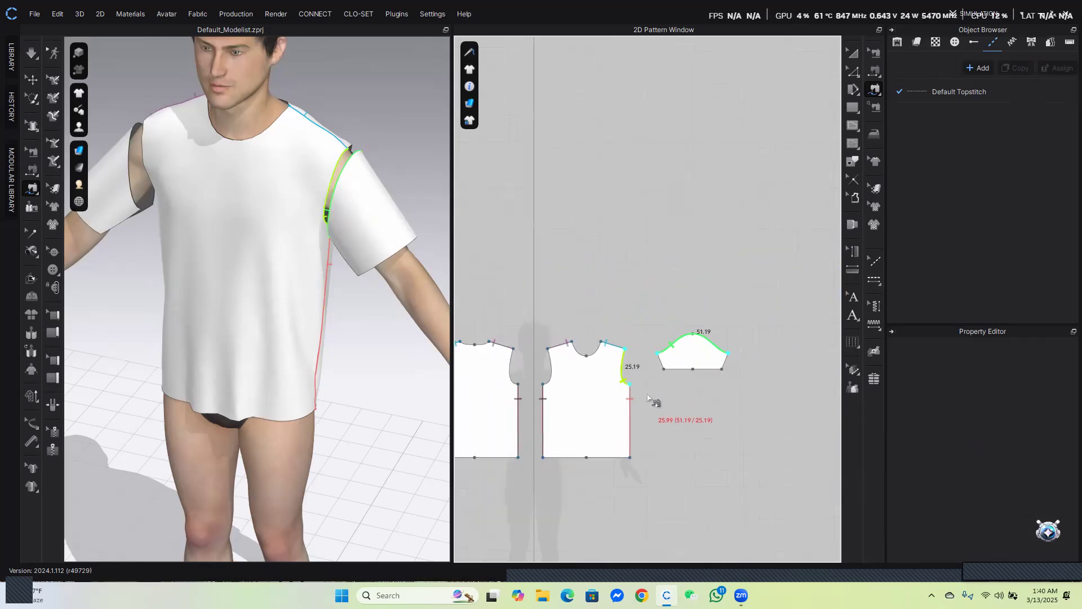
scroll(592, 372, up, 1)
middle_drag(614, 342, 657, 356)
right_drag(370, 229, 189, 260)
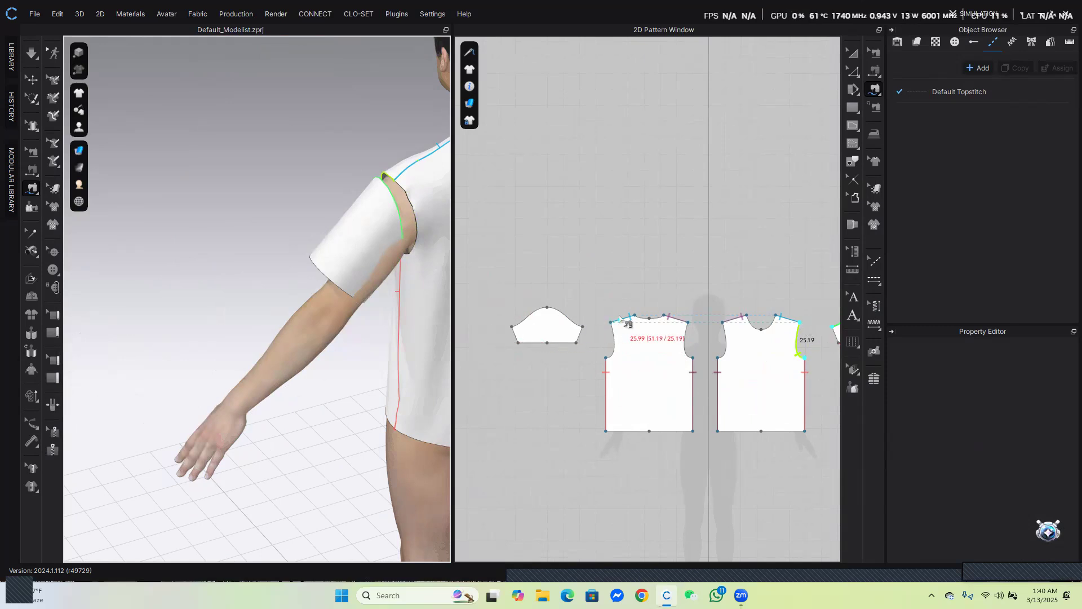
shift+click(613, 334)
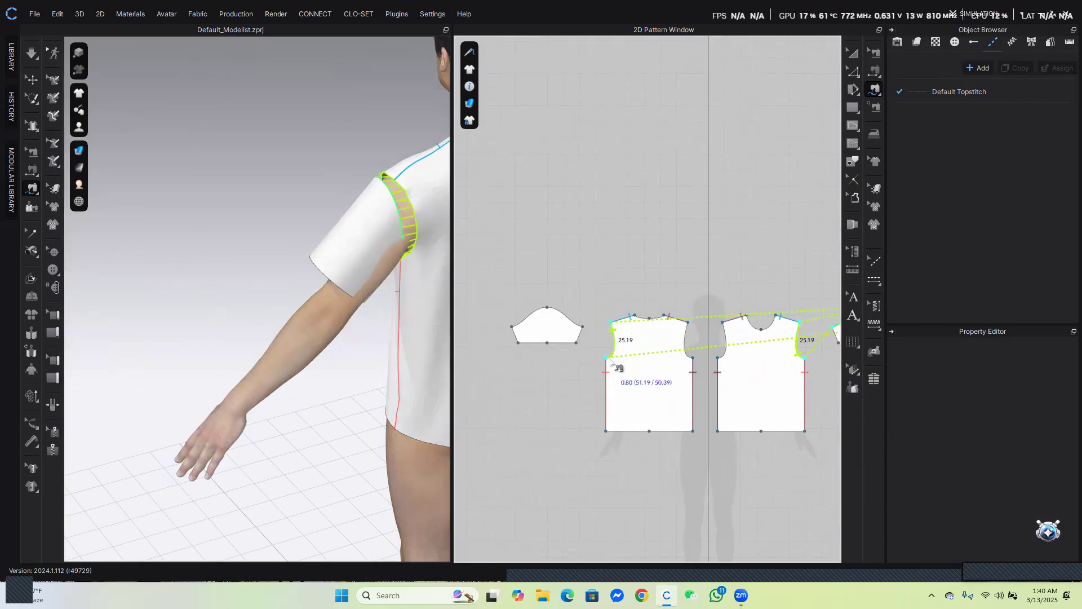
key(Return)
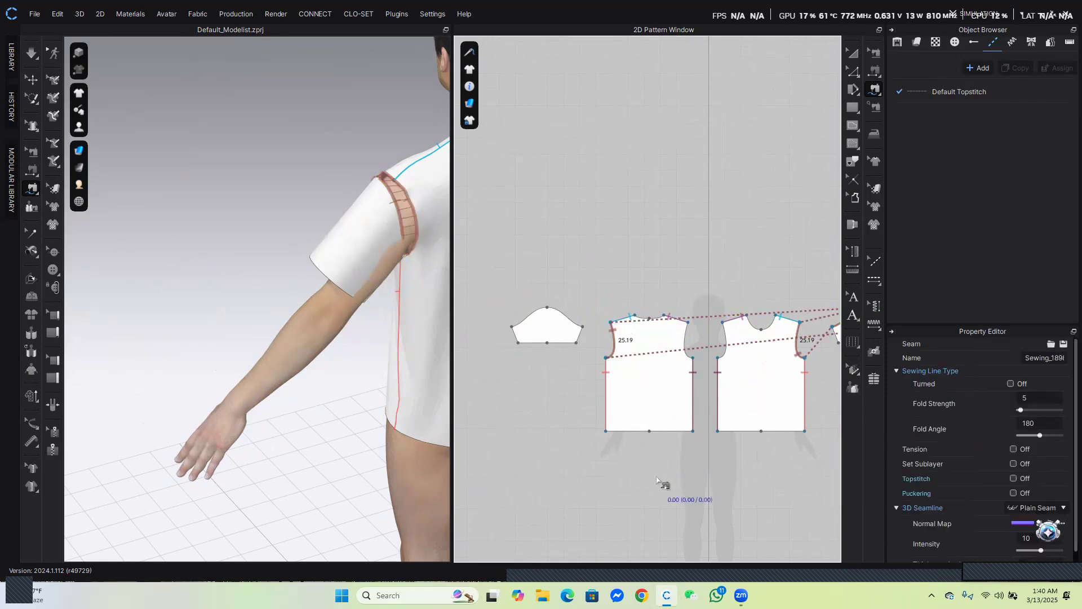
Select the other sleeve on the avatar's arm and rotate it into place with the transform gizmo
scroll(653, 457, down, 2)
scroll(652, 411, up, 4)
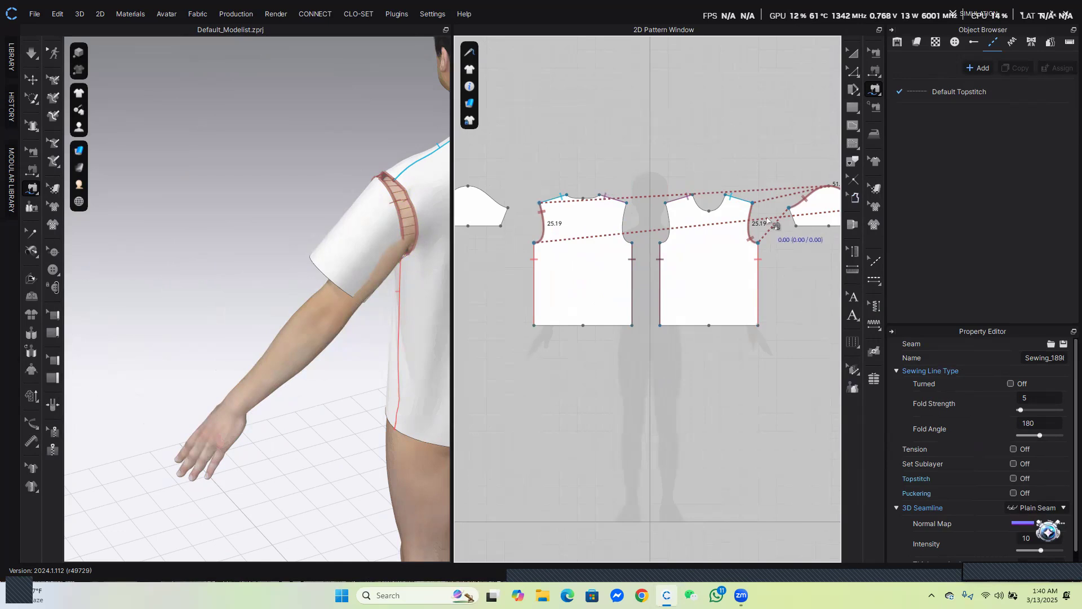
right_drag(271, 299, 456, 268)
click(852, 53)
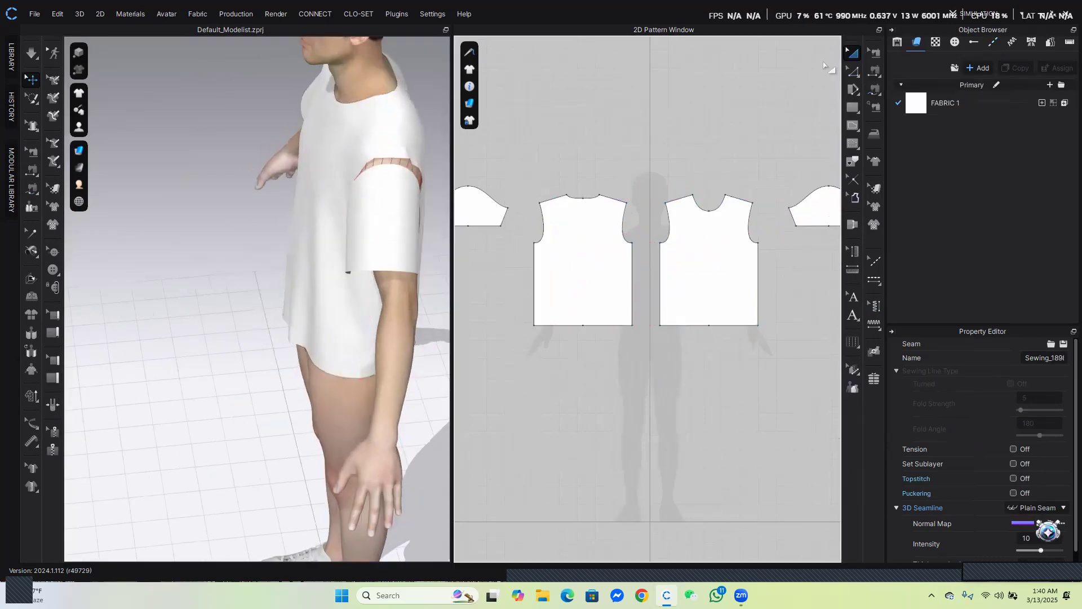
click(391, 213)
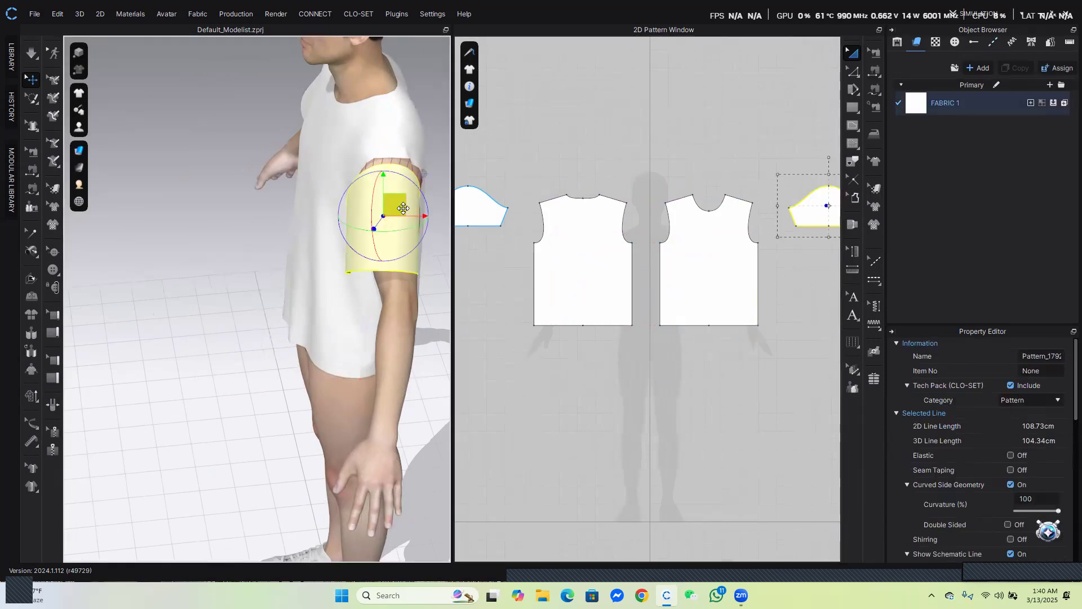
right_drag(403, 208, 444, 280)
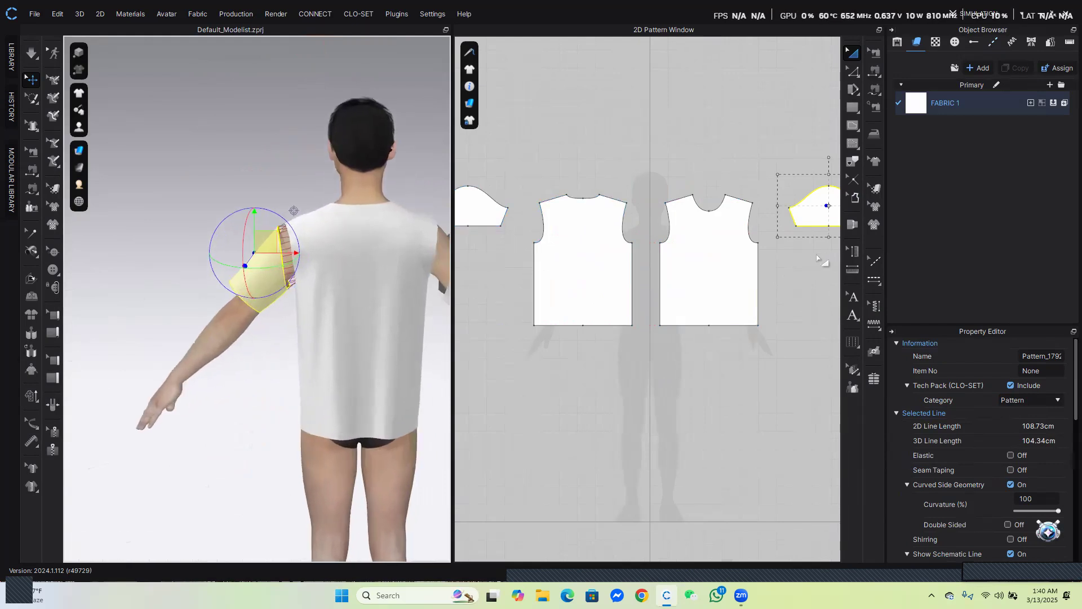
Sew the other sleeve's cap curve to the adjoining back and front bodice armhole curves
scroll(721, 272, down, 2)
middle_drag(576, 296, 614, 305)
scroll(568, 272, up, 3)
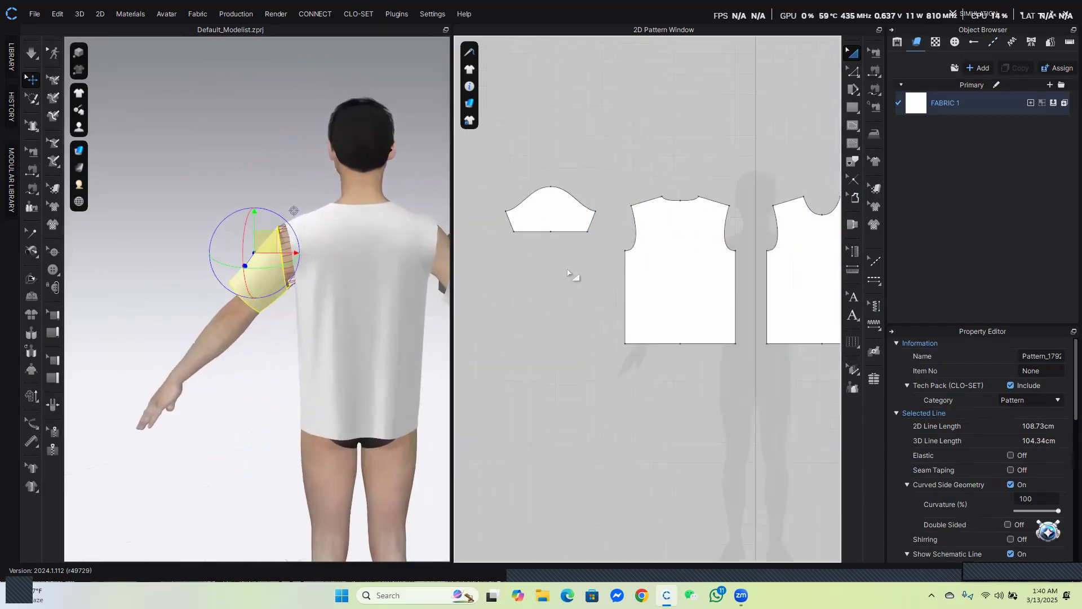
click(874, 92)
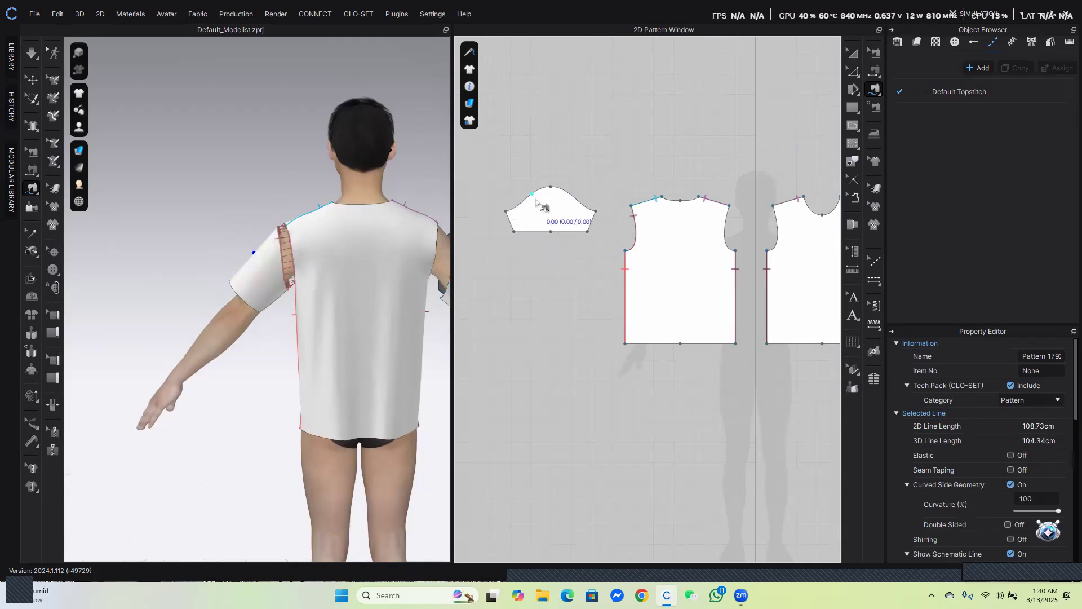
click(514, 216)
scroll(422, 308, down, 2)
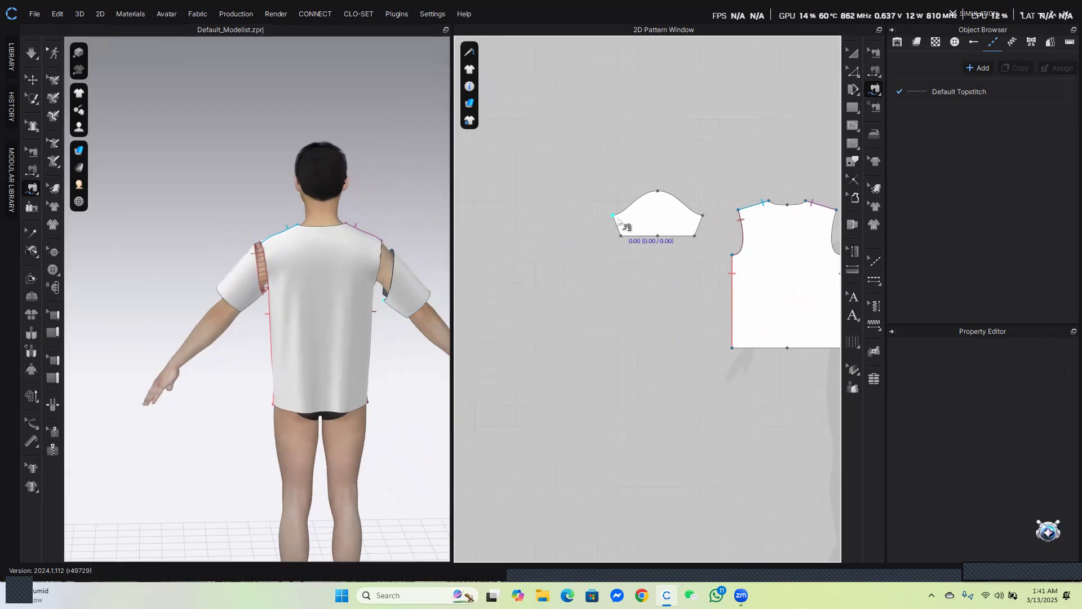
click(704, 216)
scroll(675, 306, down, 5)
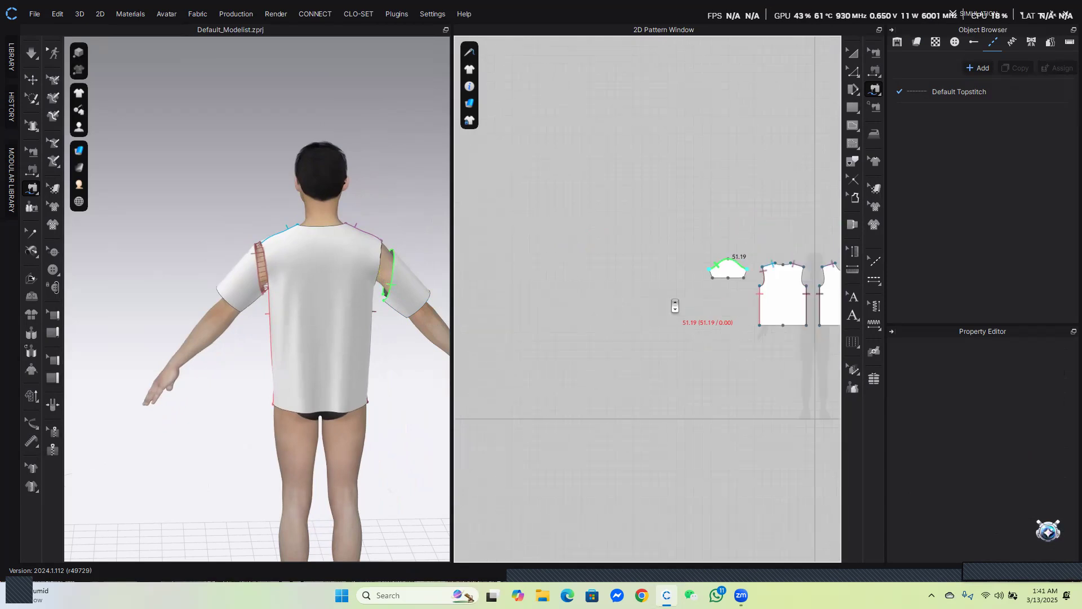
scroll(675, 306, up, 5)
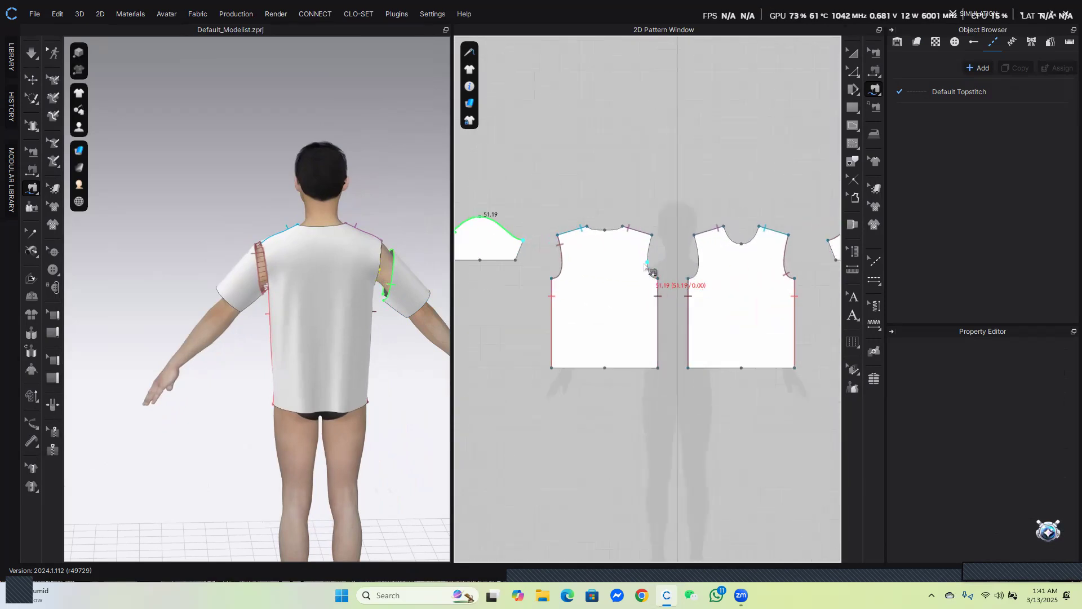
click(658, 278)
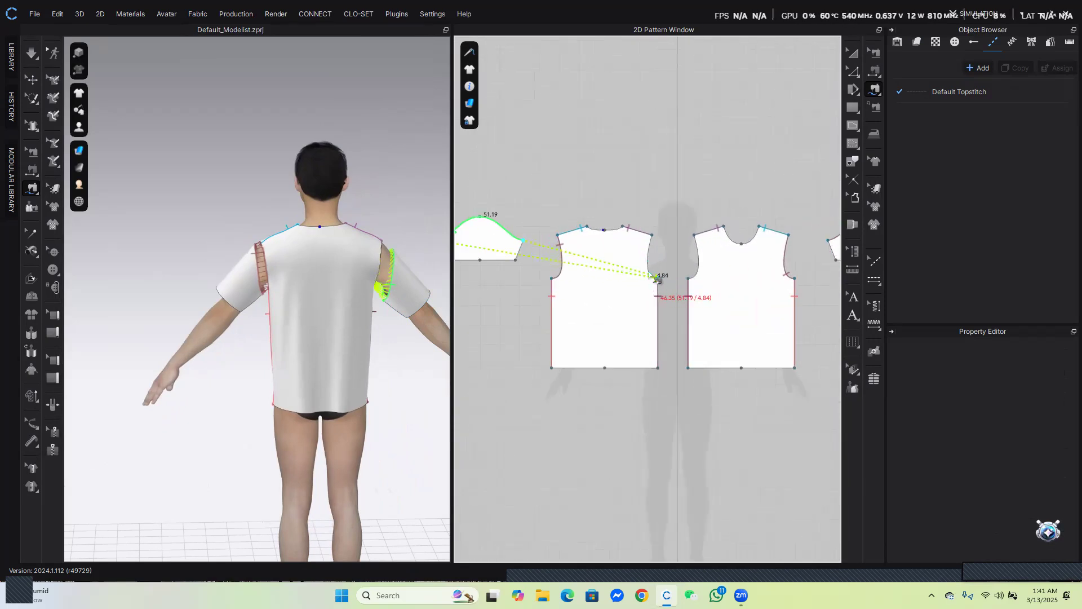
click(652, 236)
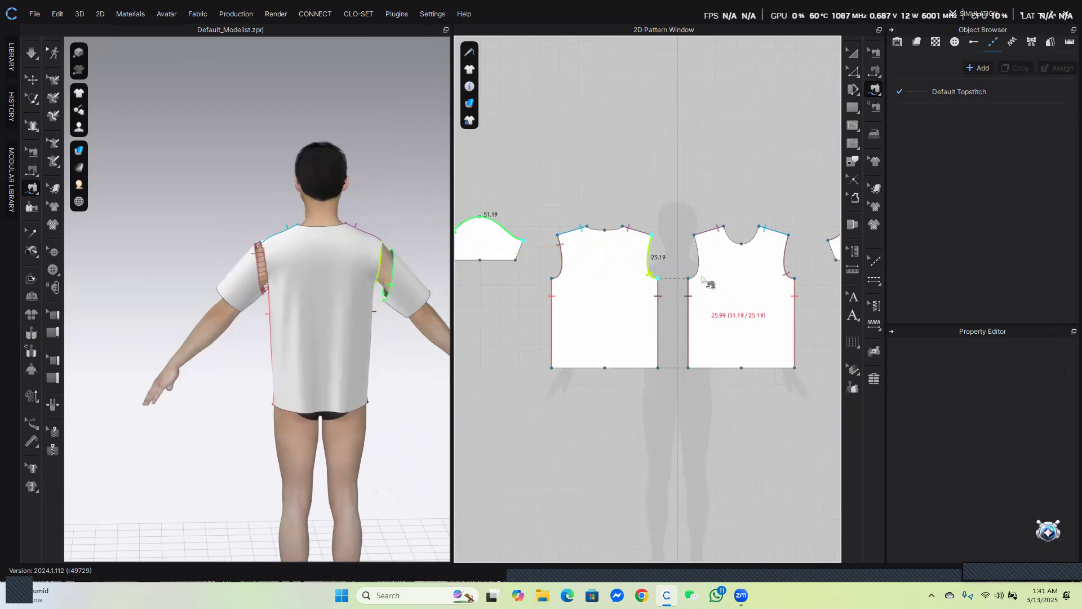
click(695, 235)
scroll(696, 280, up, 7)
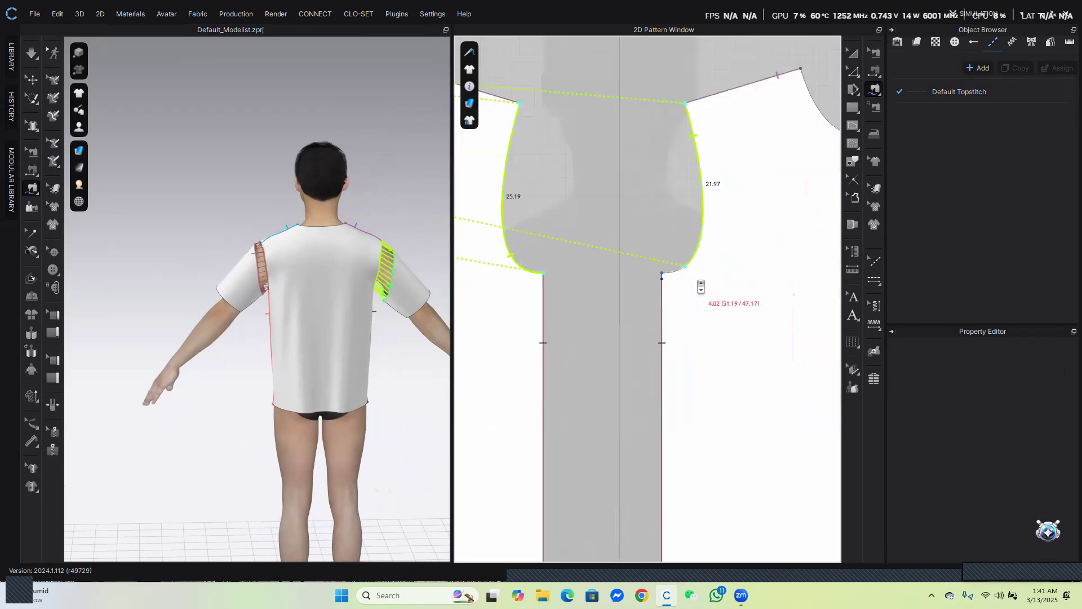
click(651, 271)
scroll(696, 359, down, 7)
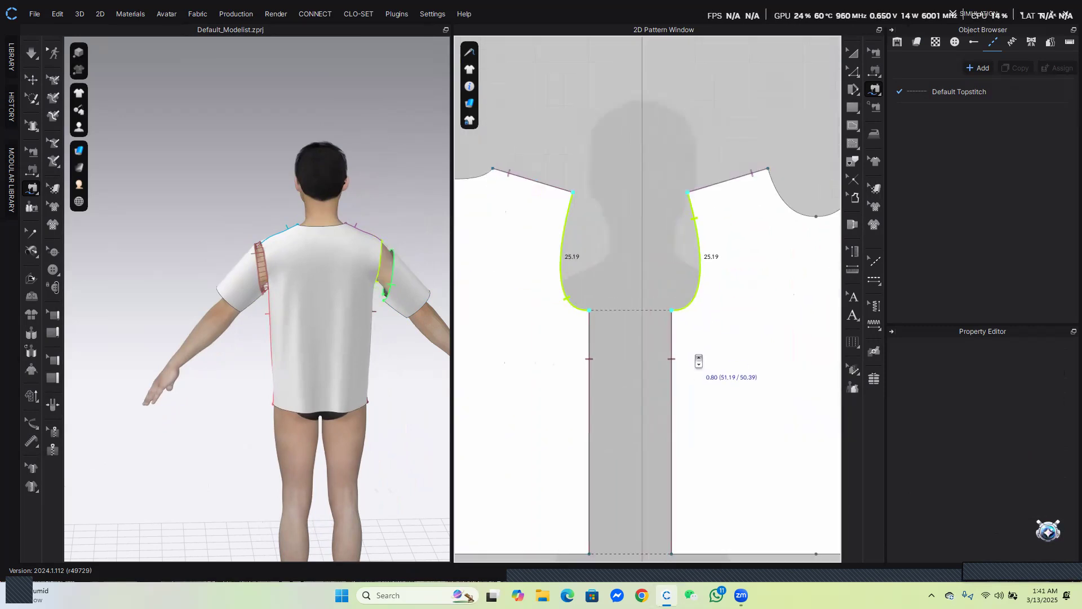
click(695, 354)
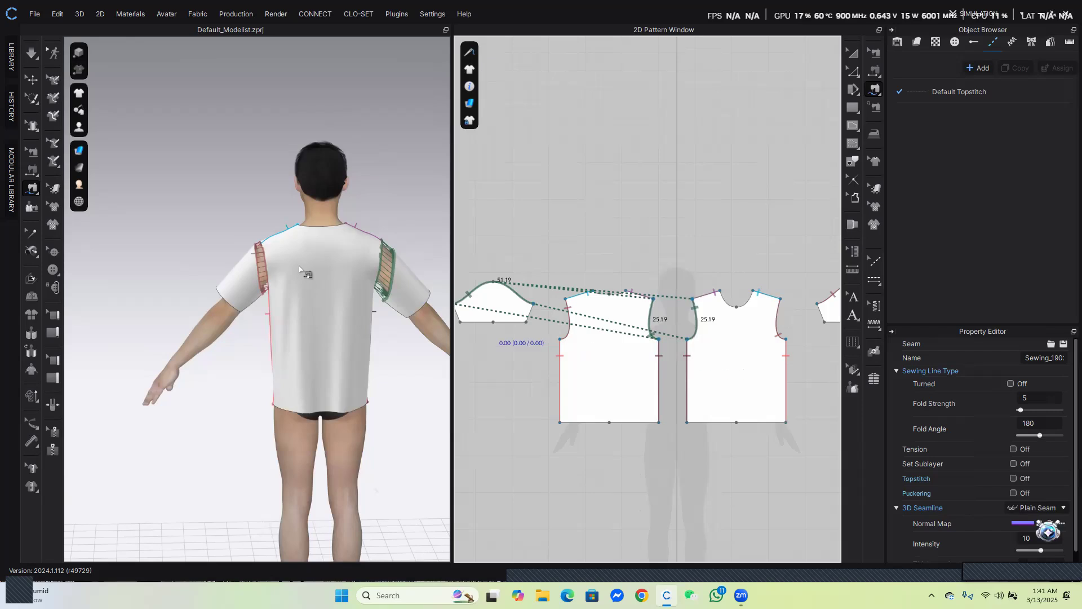
Sew the first sleeve's two underarm side edges together
right_drag(263, 282, 338, 287)
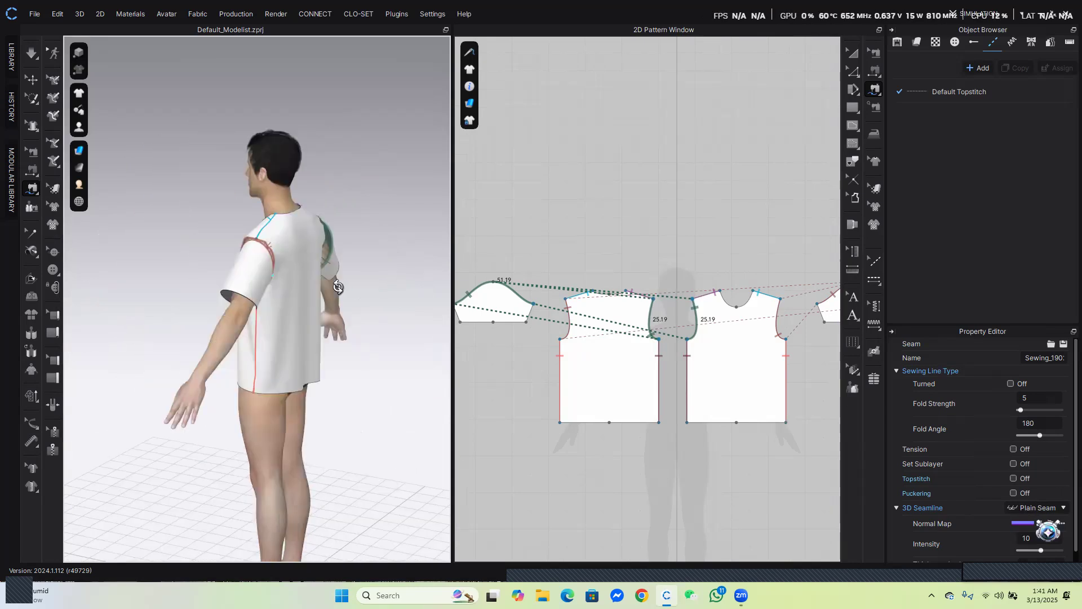
scroll(515, 336, down, 4)
middle_drag(516, 337, 599, 330)
scroll(730, 307, up, 4)
scroll(684, 298, up, 3)
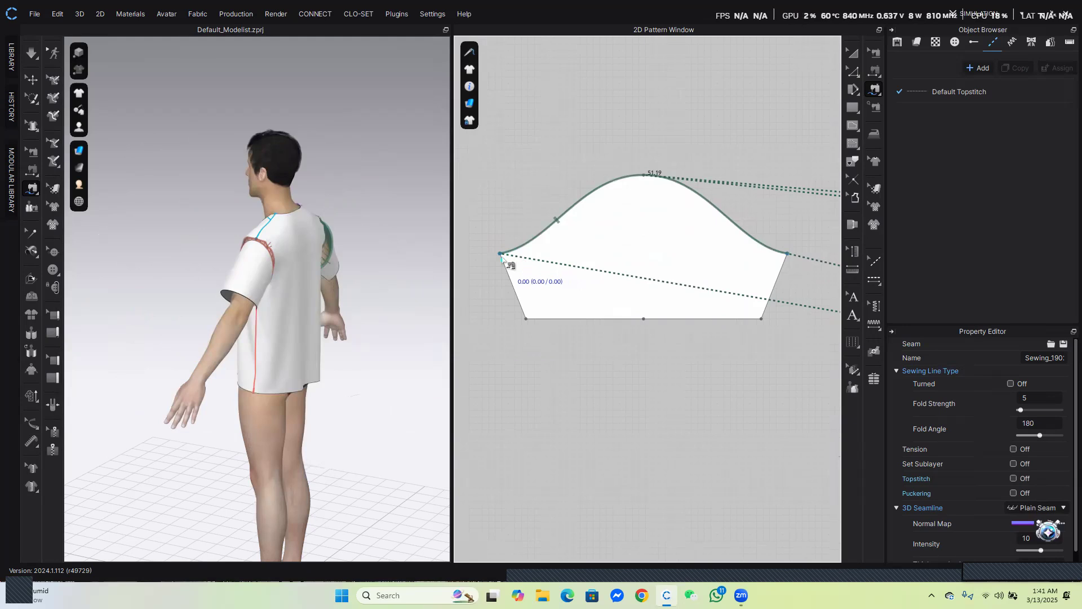
click(501, 255)
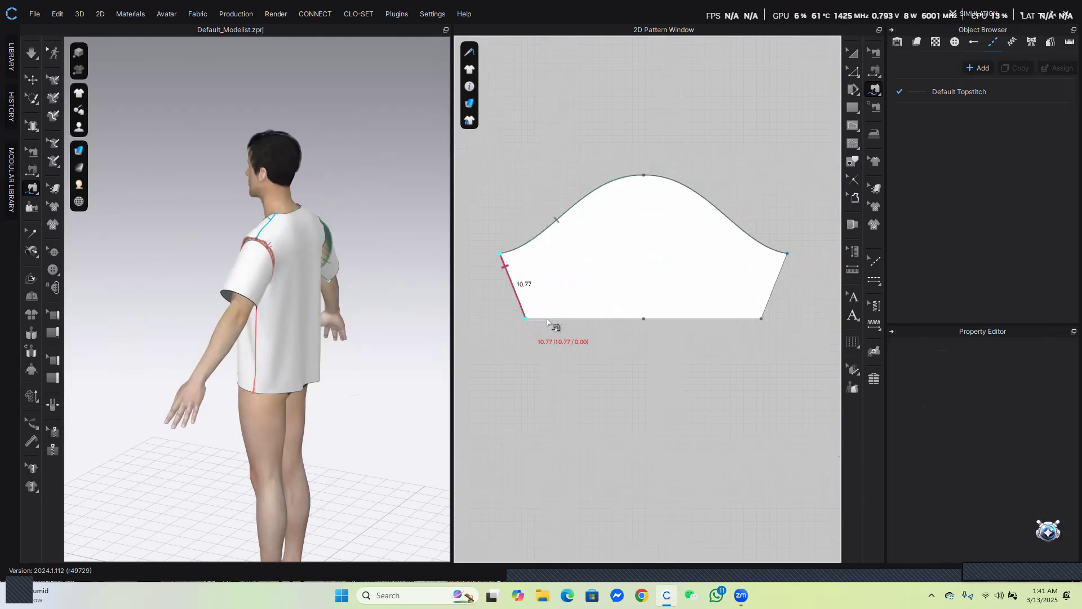
click(787, 254)
click(762, 319)
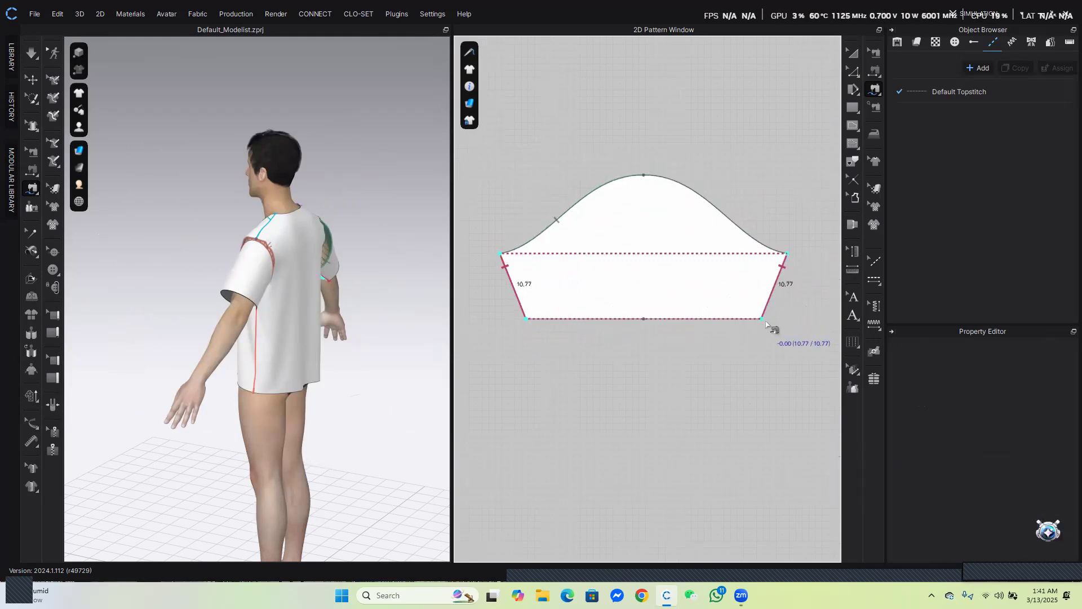
Sew the second sleeve's two underarm side edges together
scroll(684, 400, down, 6)
scroll(745, 381, up, 4)
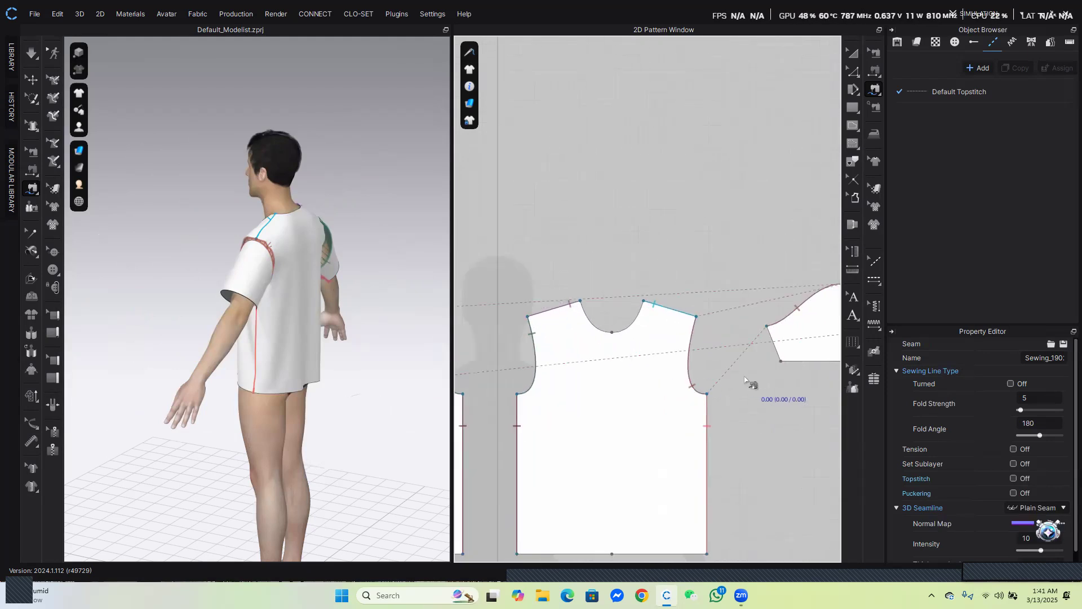
middle_drag(745, 377, 563, 370)
scroll(770, 327, up, 3)
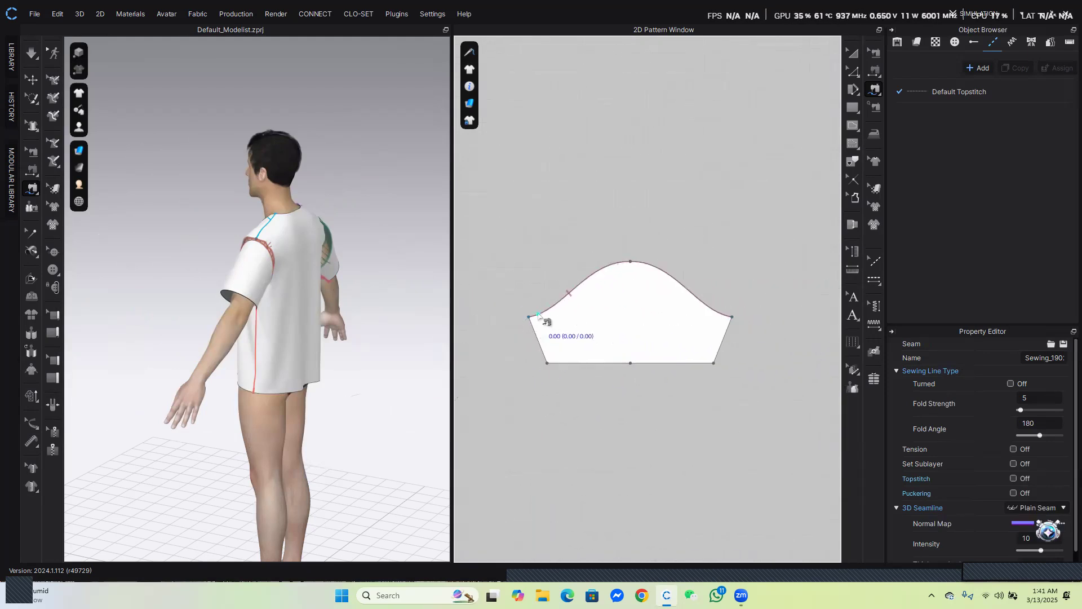
click(530, 317)
click(551, 361)
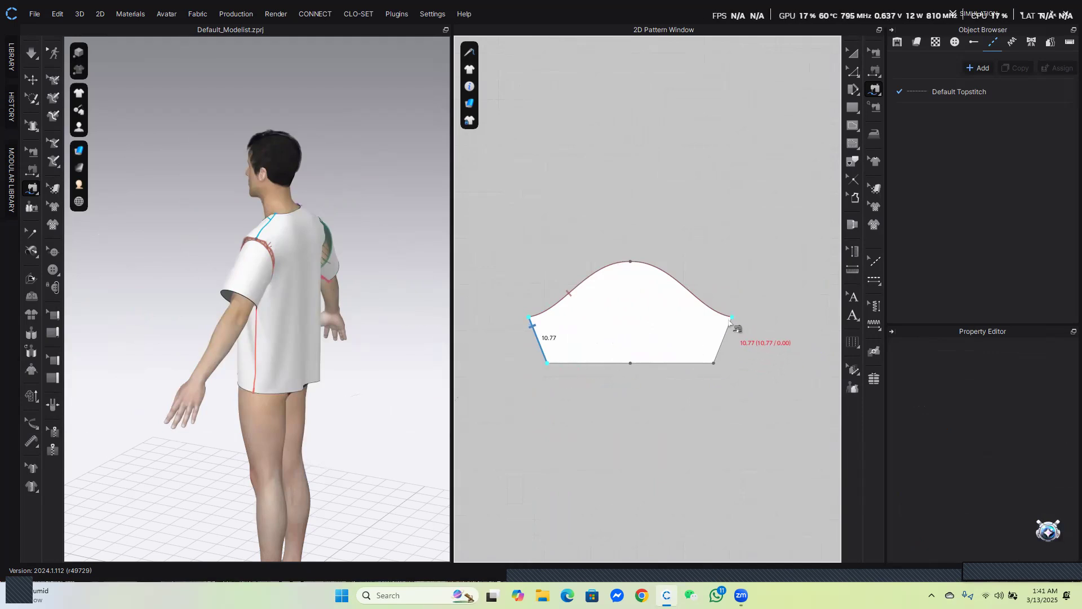
click(731, 317)
click(715, 363)
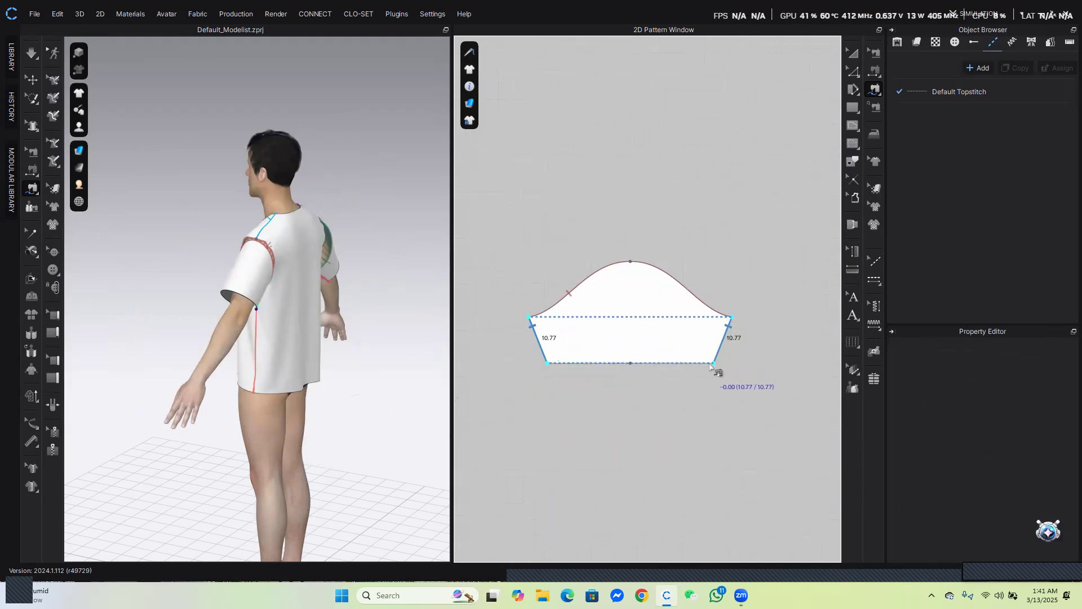
Run the simulation to drape the sewn shirt on the avatar
scroll(724, 403, down, 5)
scroll(564, 411, up, 3)
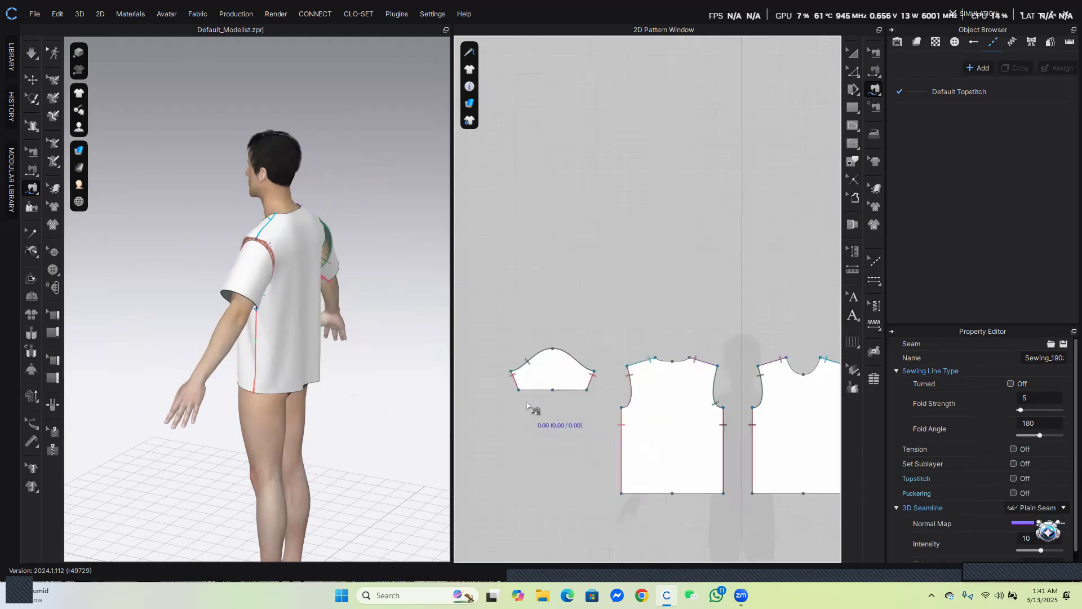
right_drag(406, 338, 309, 330)
key(space)
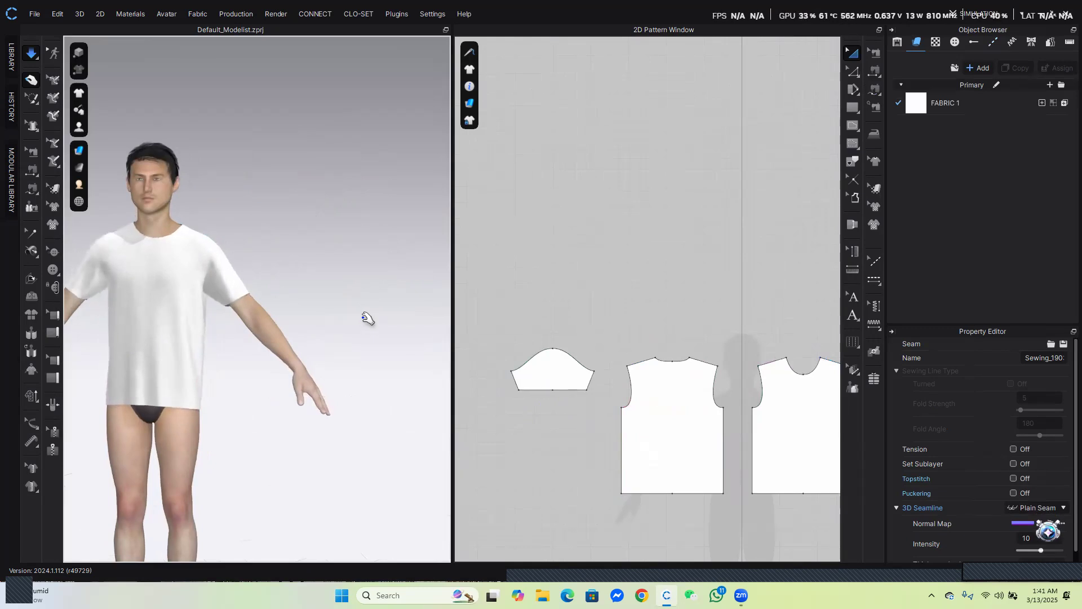
Inspect the draped shirt's body and sleeves from several angles in the 3D window
right_drag(290, 316, 306, 338)
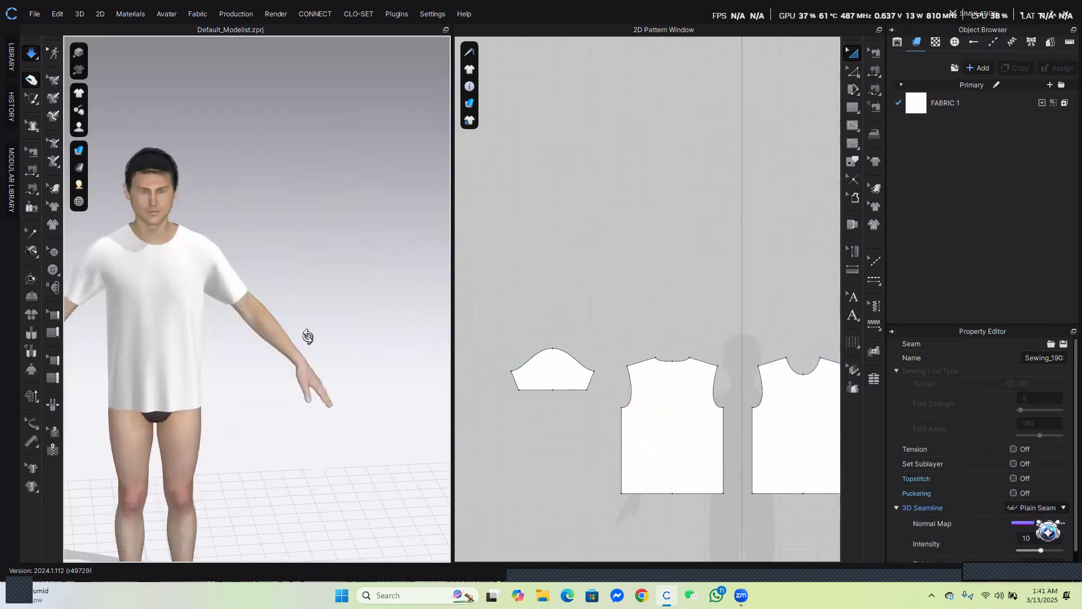
click(237, 291)
click(157, 353)
scroll(210, 350, down, 1)
middle_drag(210, 347, 312, 308)
scroll(346, 320, down, 1)
scroll(347, 319, up, 2)
middle_drag(410, 310, 340, 308)
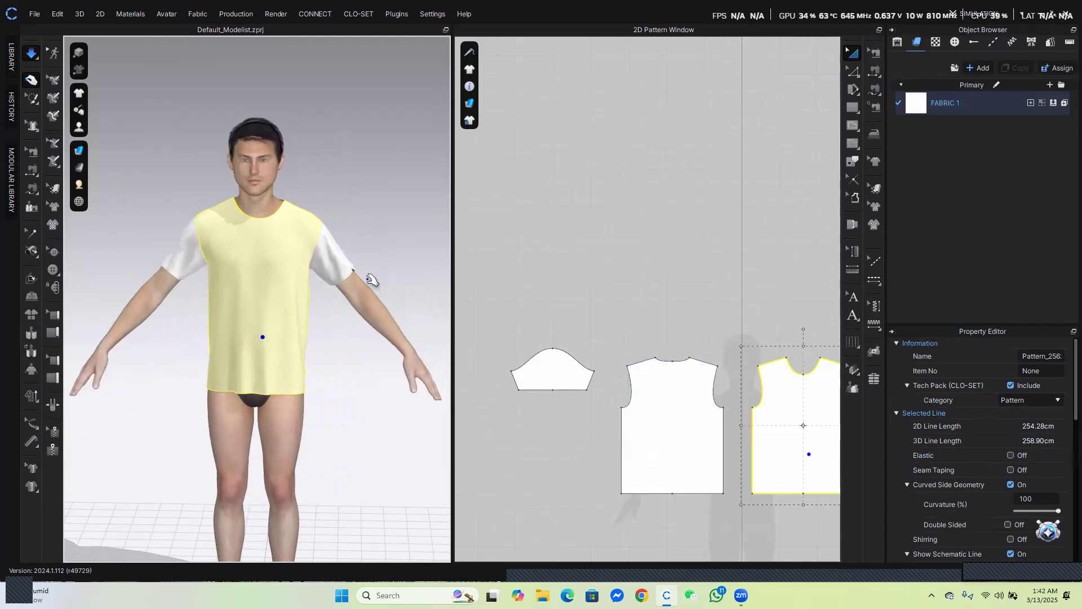
click(352, 262)
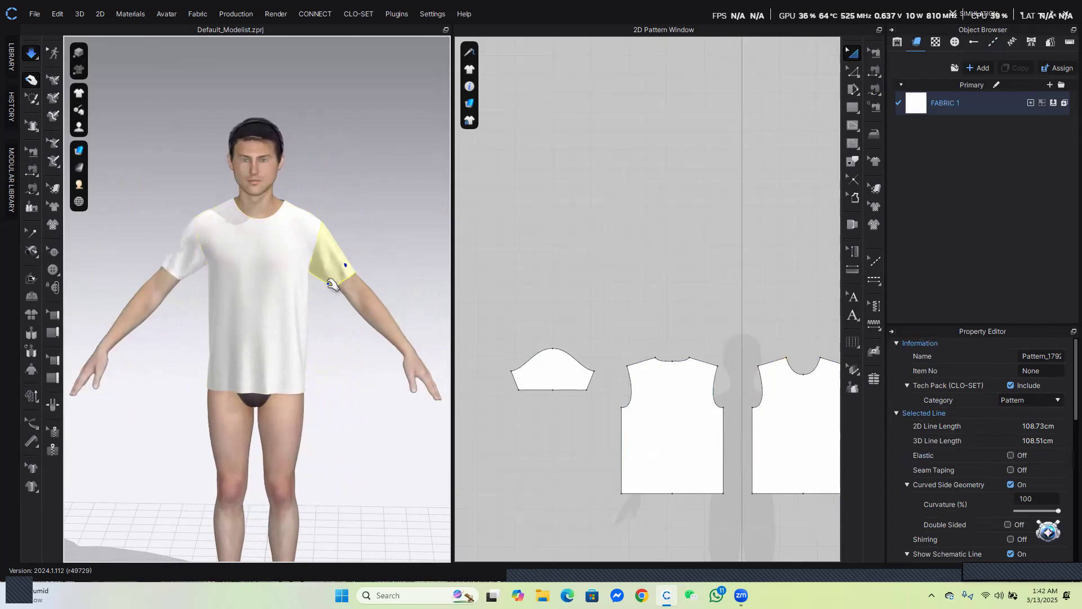
right_drag(367, 294, 247, 323)
right_drag(404, 308, 301, 278)
right_drag(346, 330, 547, 311)
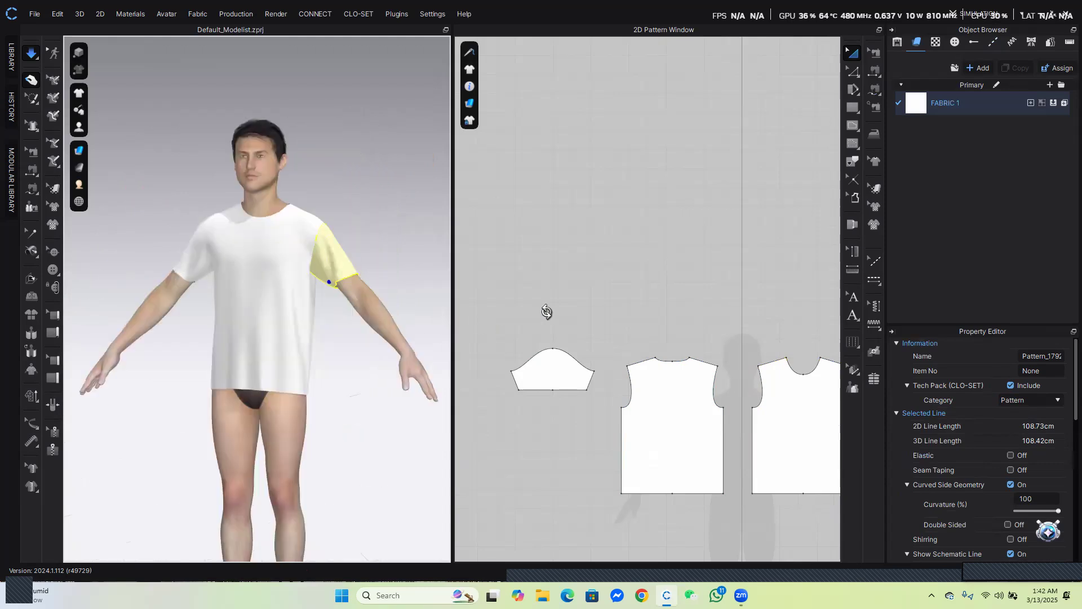
scroll(285, 289, down, 3)
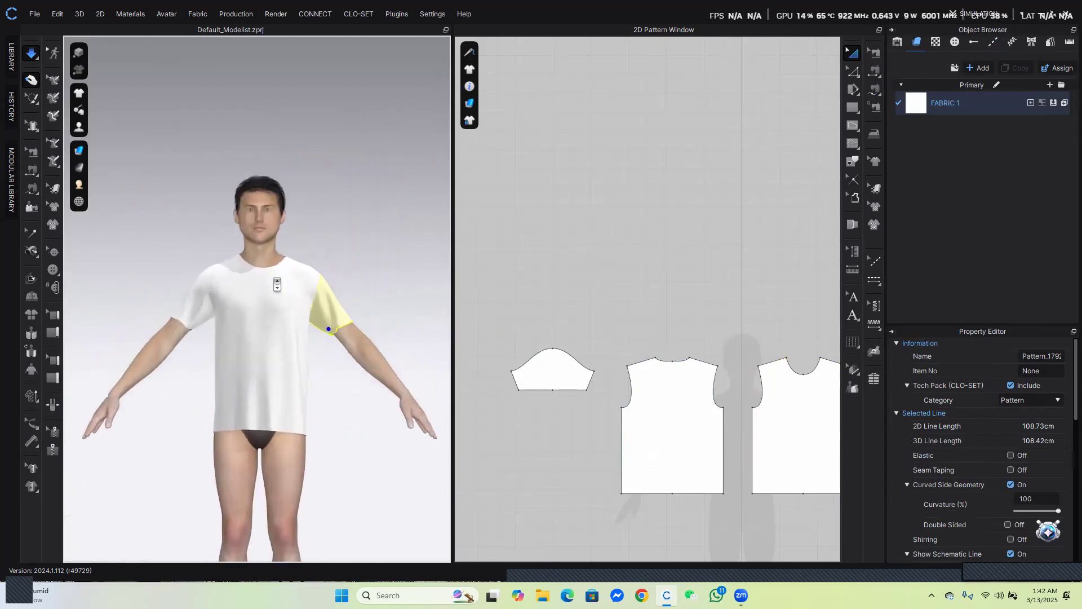
scroll(277, 285, up, 3)
click(227, 274)
mouse_move(218, 278)
mouse_down()
mouse_move(198, 297)
mouse_move(218, 279)
mouse_up()
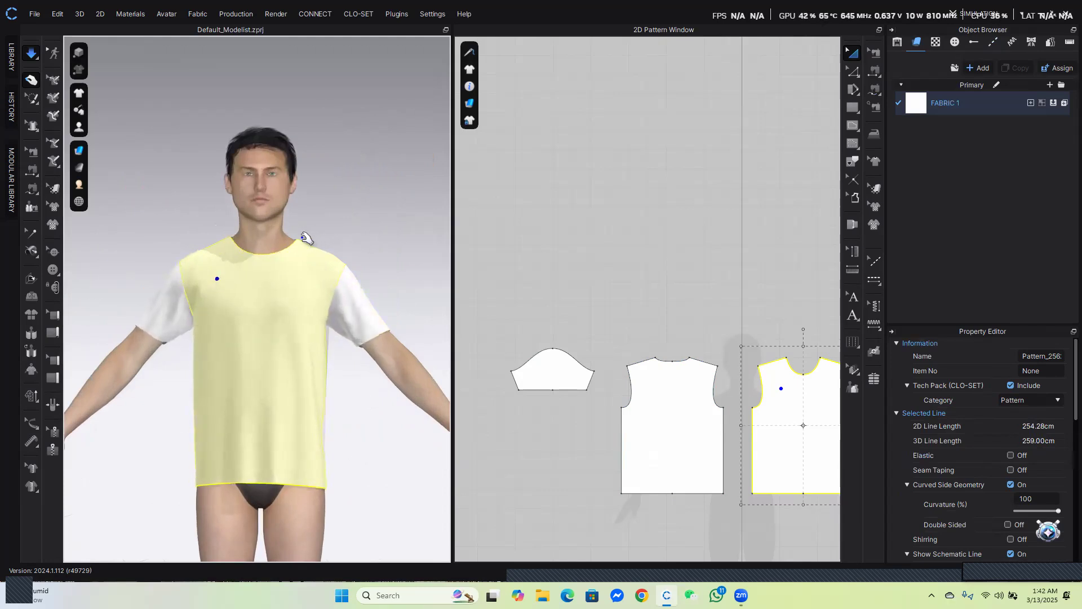
right_drag(211, 294, 345, 348)
scroll(584, 352, down, 3)
scroll(642, 347, up, 5)
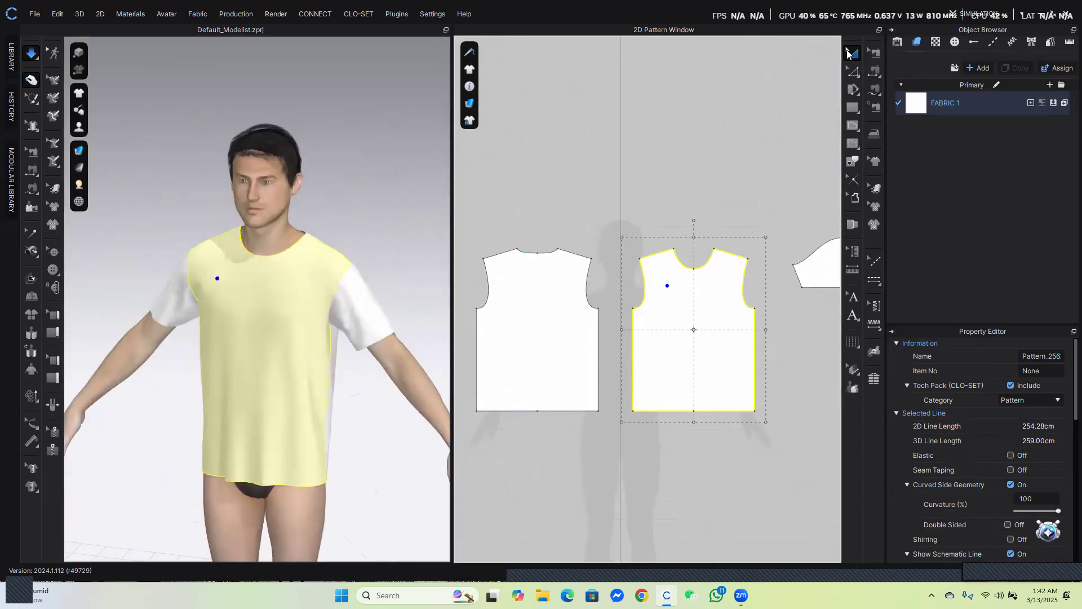
Select the front and back neckline curves to check their lengths
click(852, 71)
click(885, 79)
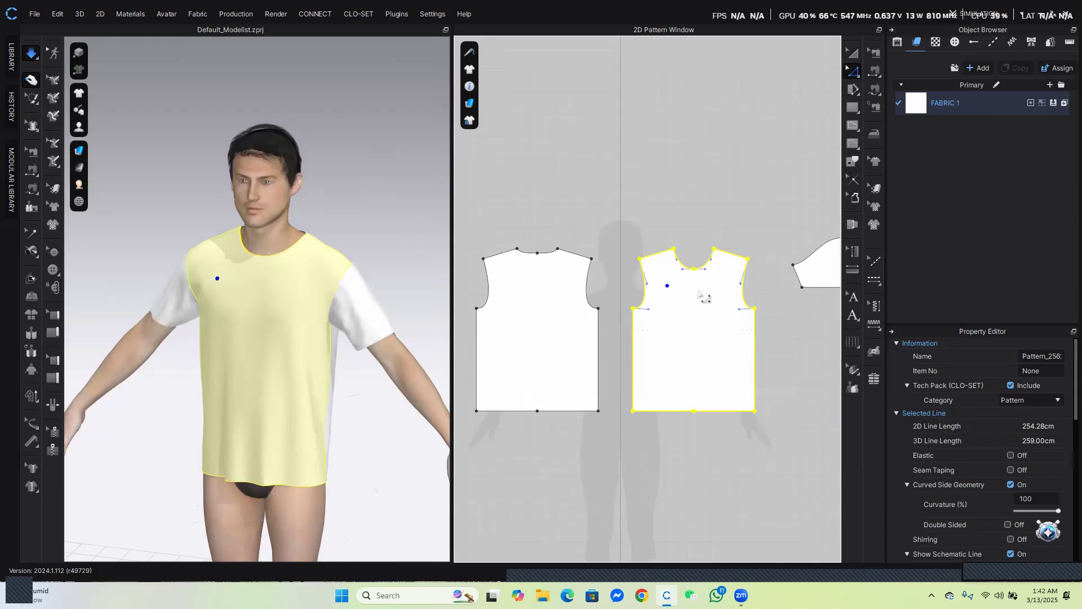
click(688, 268)
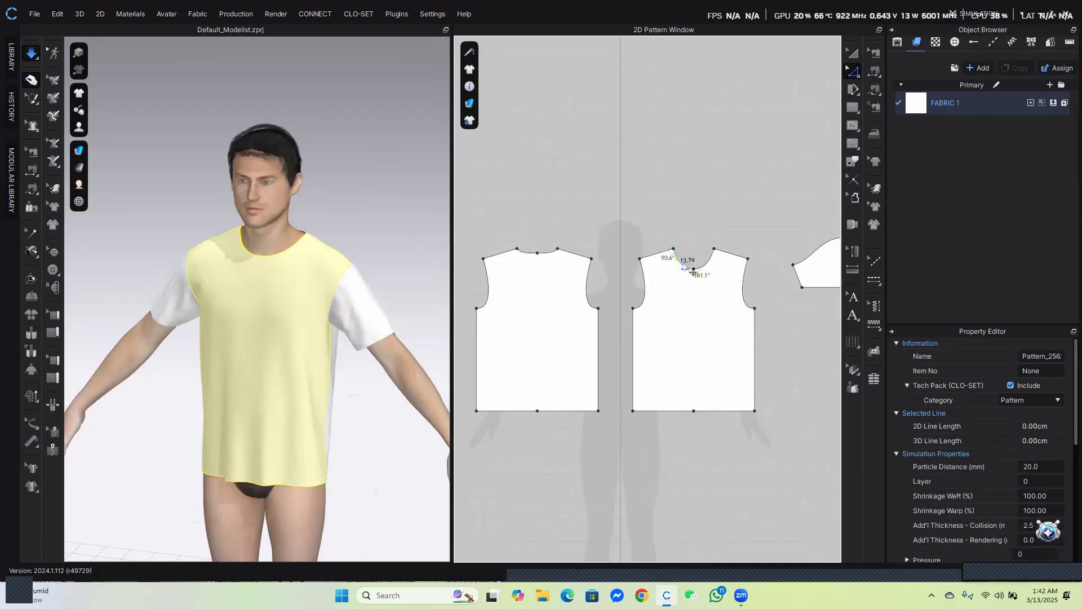
click(685, 268)
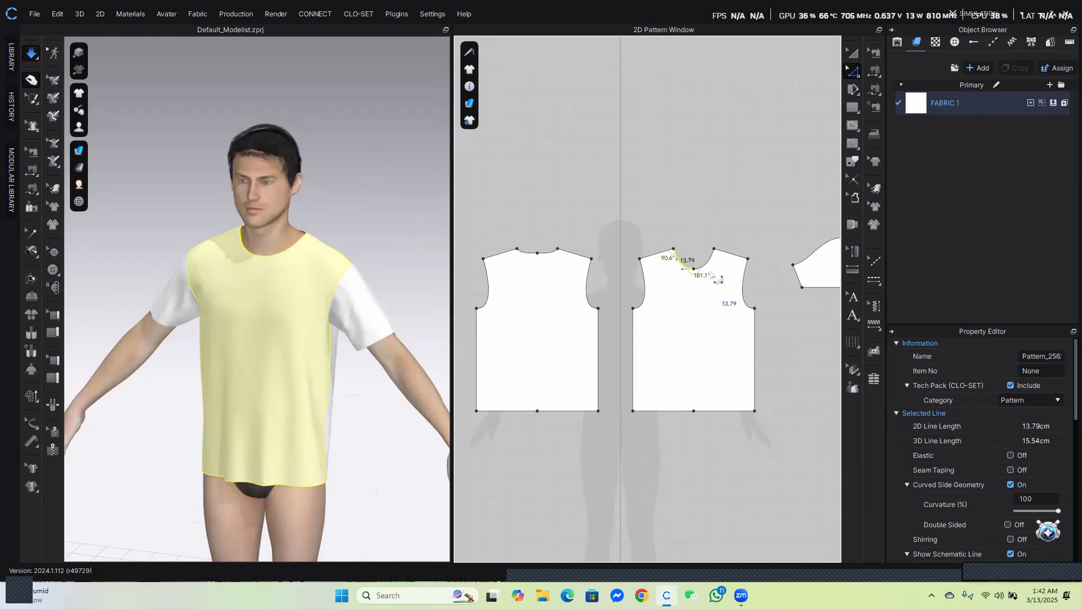
shift+click(526, 252)
shift+click(558, 258)
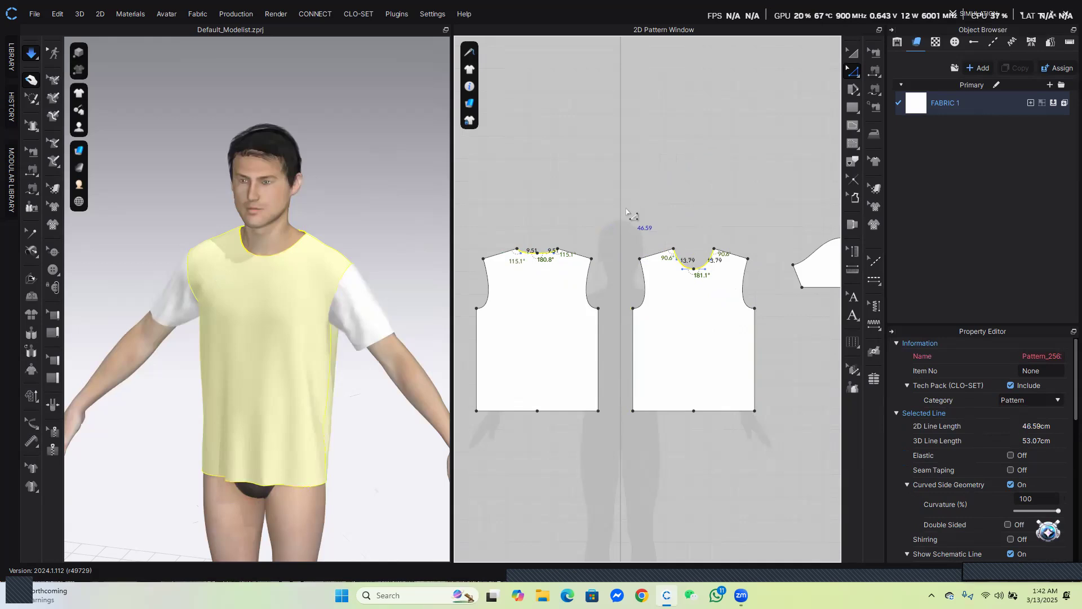
Create a 38 cm wide by 1.5 cm high rectangle above the bodice patterns for the neckband
scroll(626, 212, up, 4)
click(852, 108)
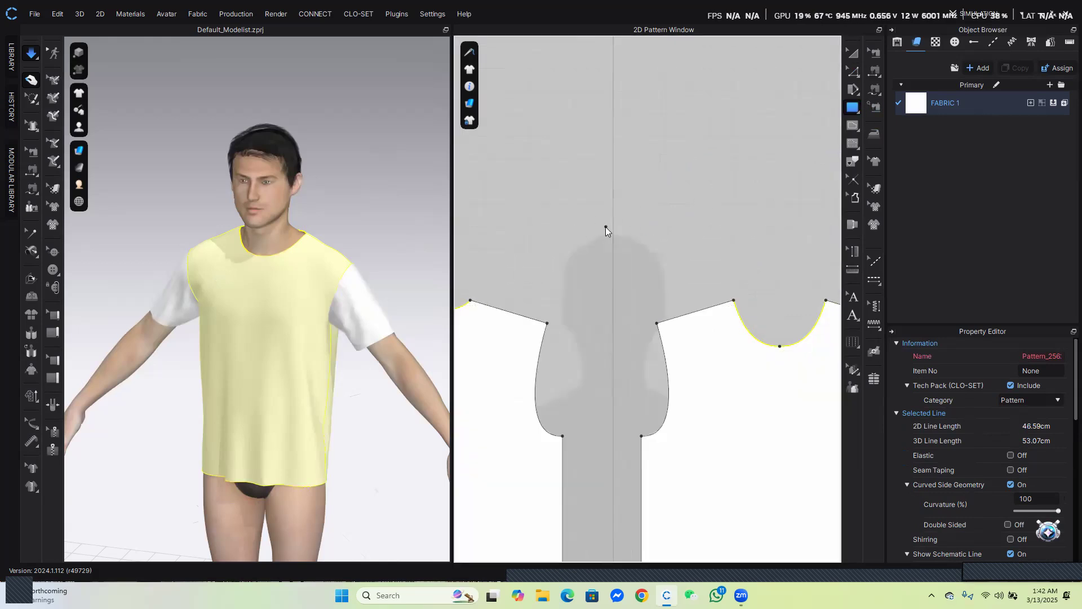
click(605, 226)
drag(583, 166, 442, 126)
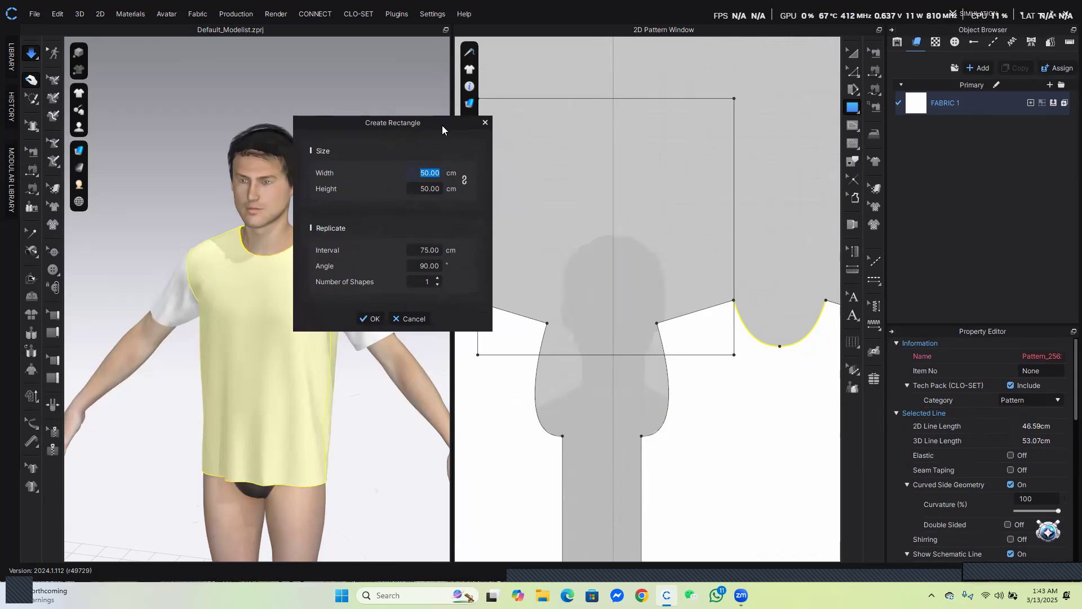
text(38)
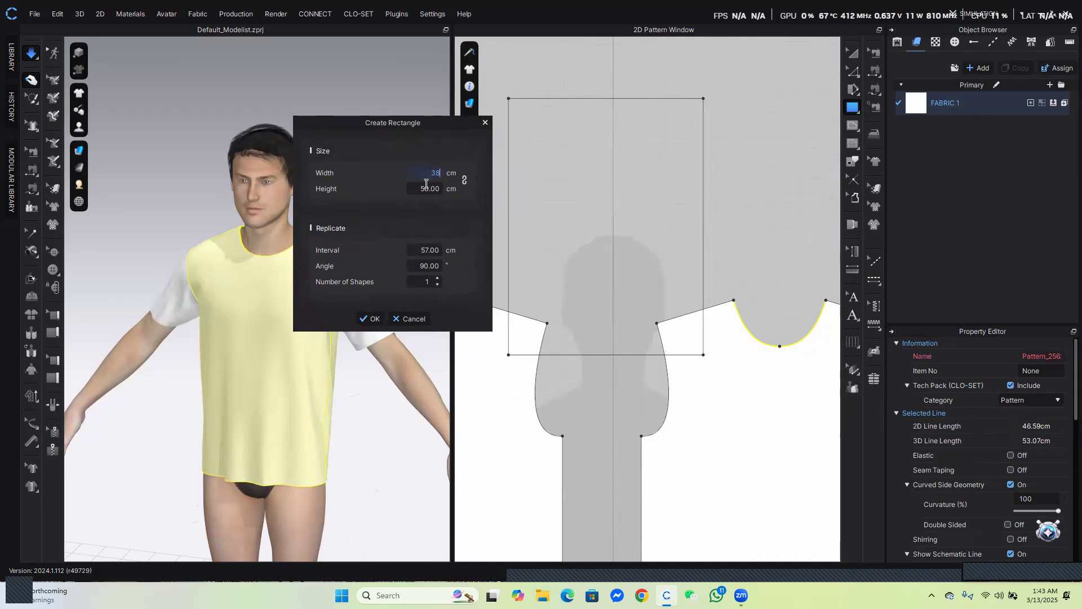
click(435, 189)
text(1.5)
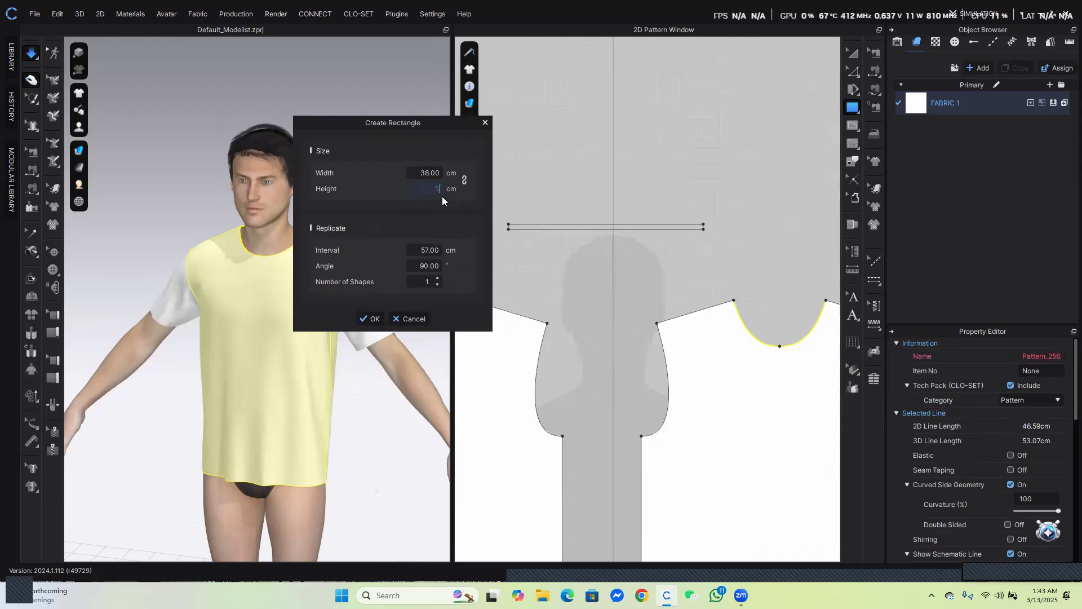
click(370, 319)
Place the neckband rectangle on the avatar's neck arrangement point
right_drag(331, 264, 100, 192)
mouse_move(84, 124)
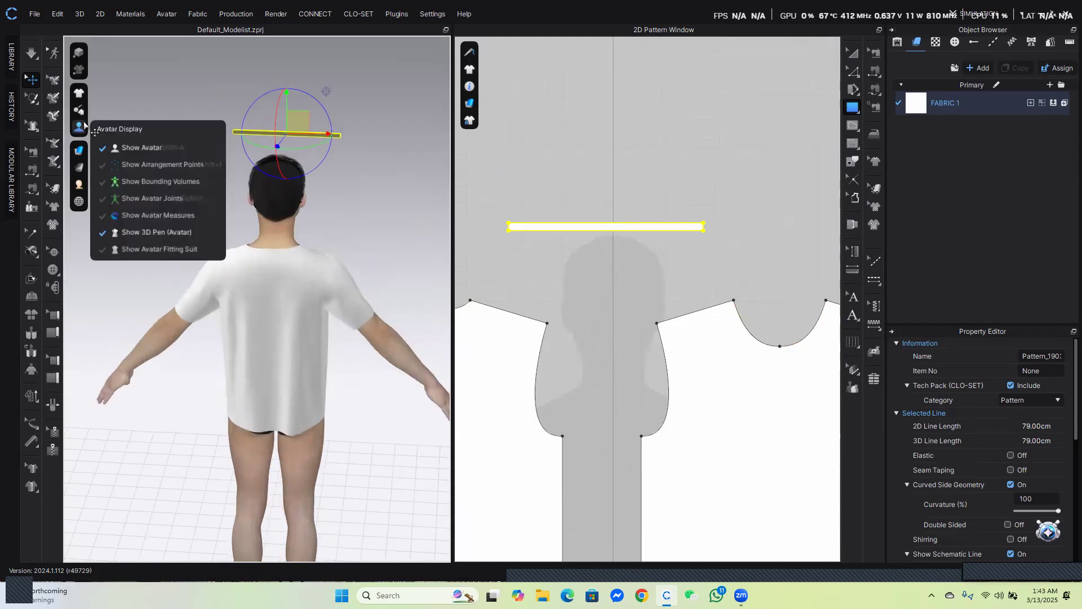
click(142, 164)
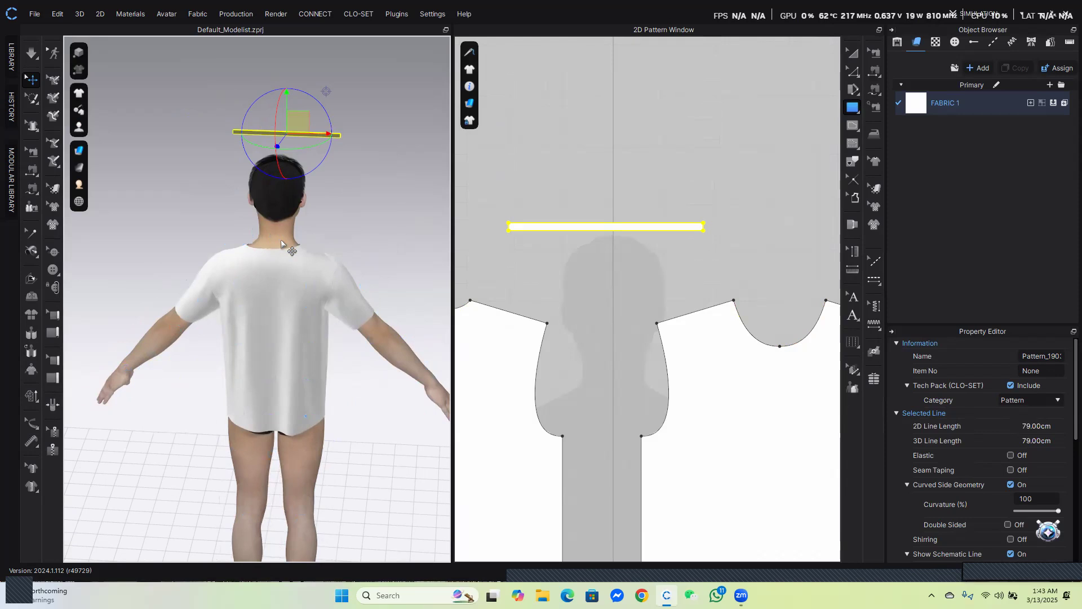
key(shift+f)
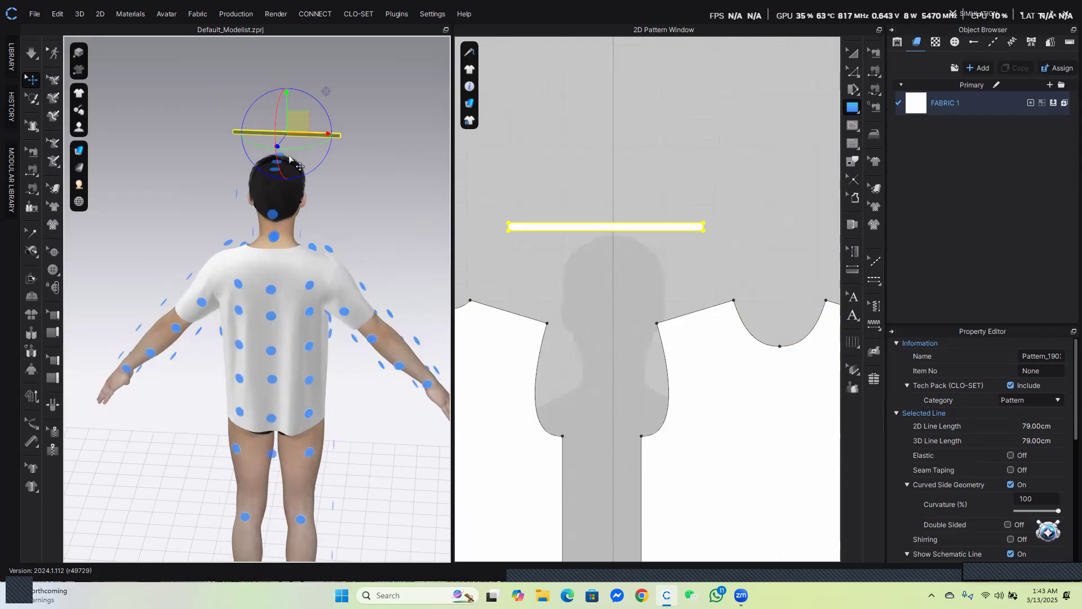
click(277, 235)
right_drag(339, 277, 150, 249)
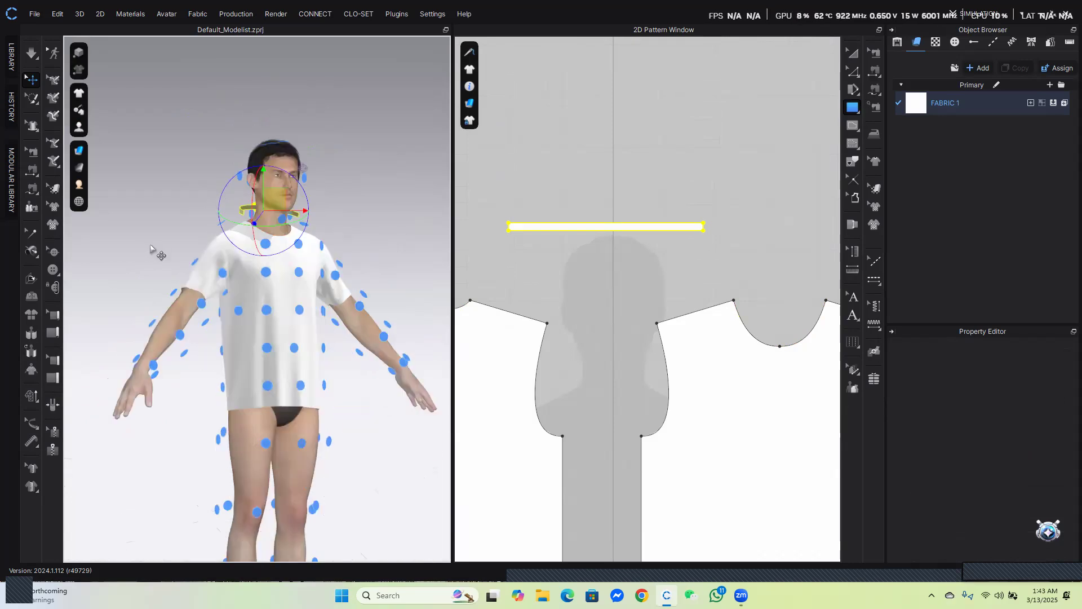
key(shift+f)
Sew the neckband's two short end edges together to close it into a ring
right_drag(340, 290, 275, 310)
scroll(281, 257, up, 3)
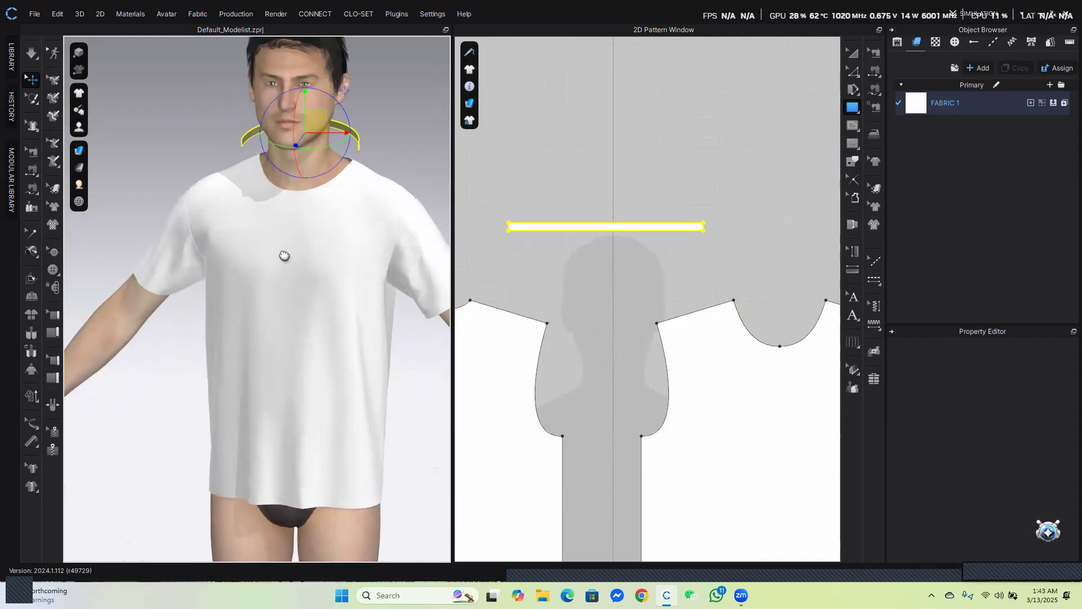
scroll(280, 245, up, 5)
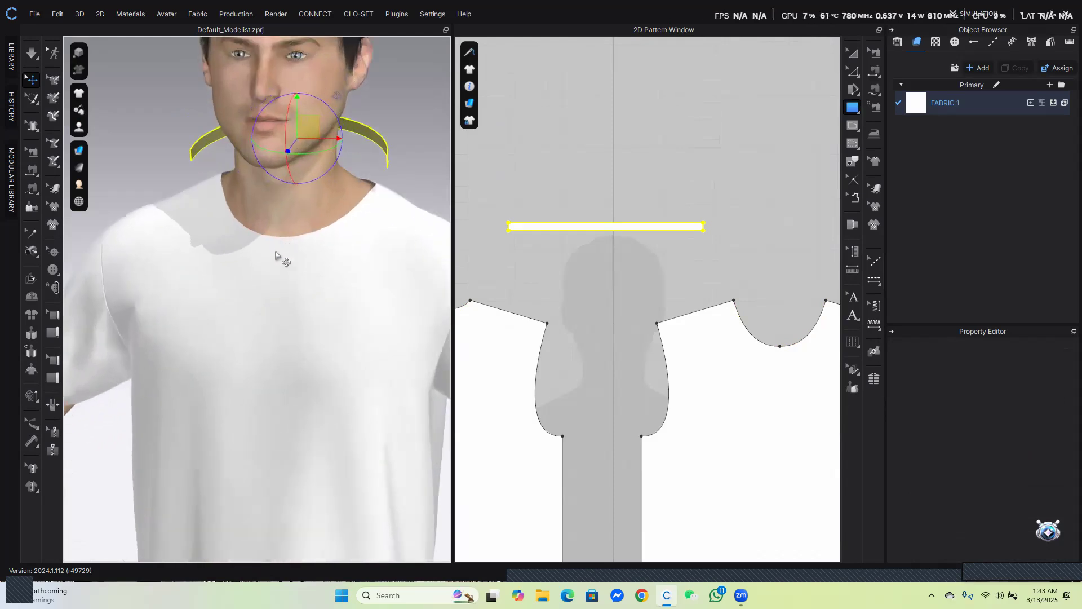
scroll(511, 270, down, 2)
middle_drag(609, 264, 700, 258)
scroll(587, 239, up, 5)
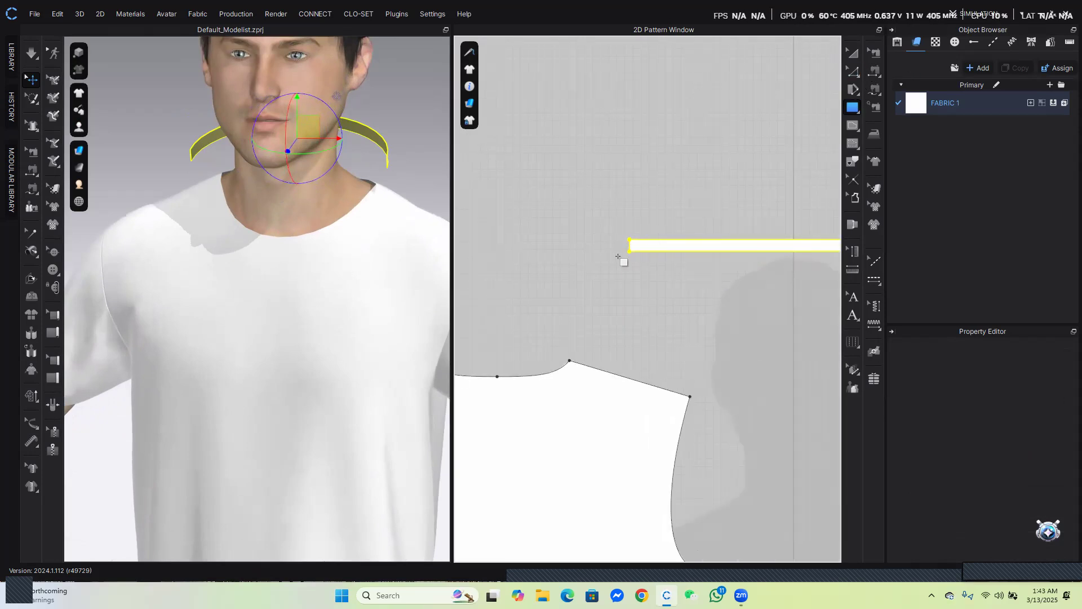
scroll(629, 253, down, 2)
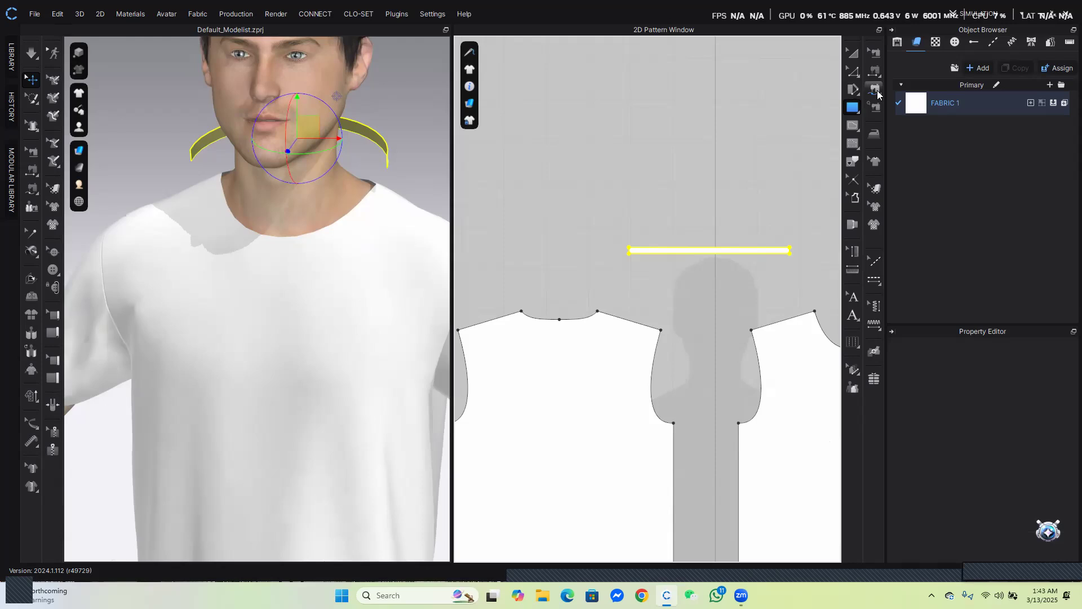
click(876, 90)
scroll(684, 259, up, 3)
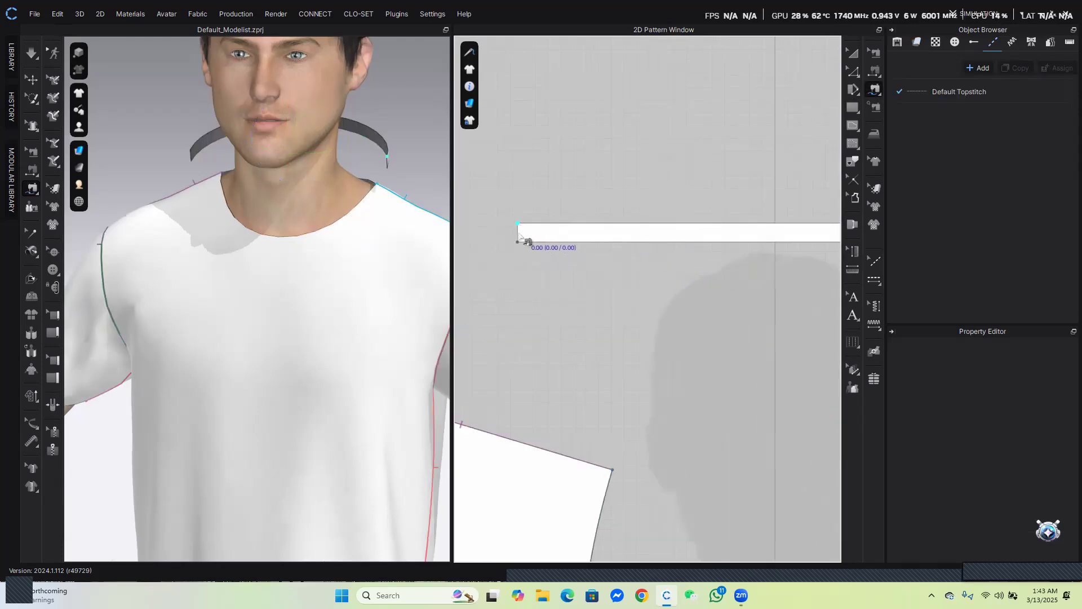
scroll(558, 304, down, 3)
scroll(750, 273, up, 3)
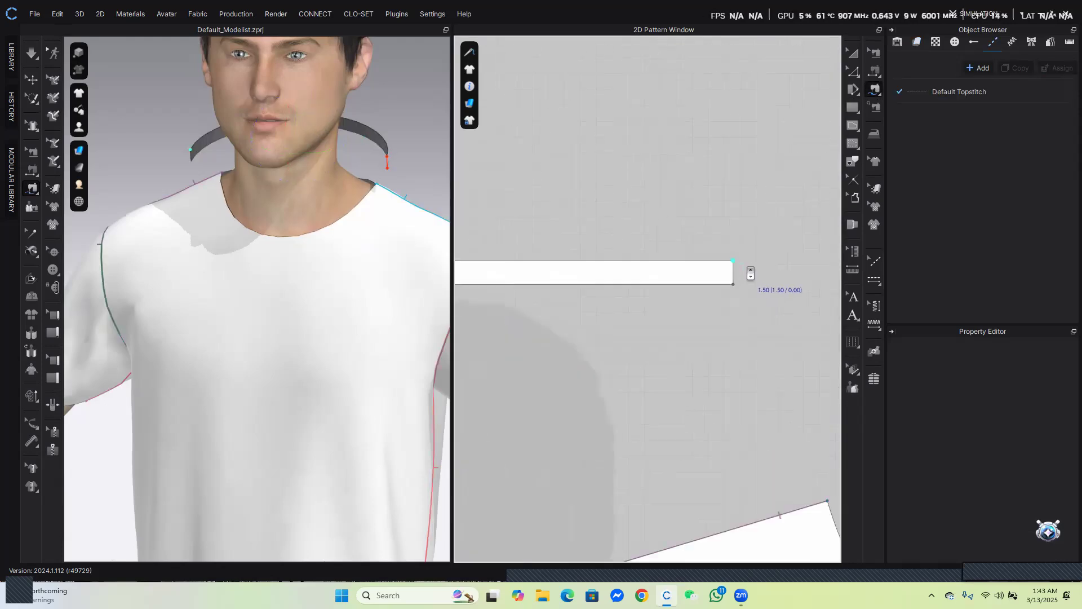
click(742, 280)
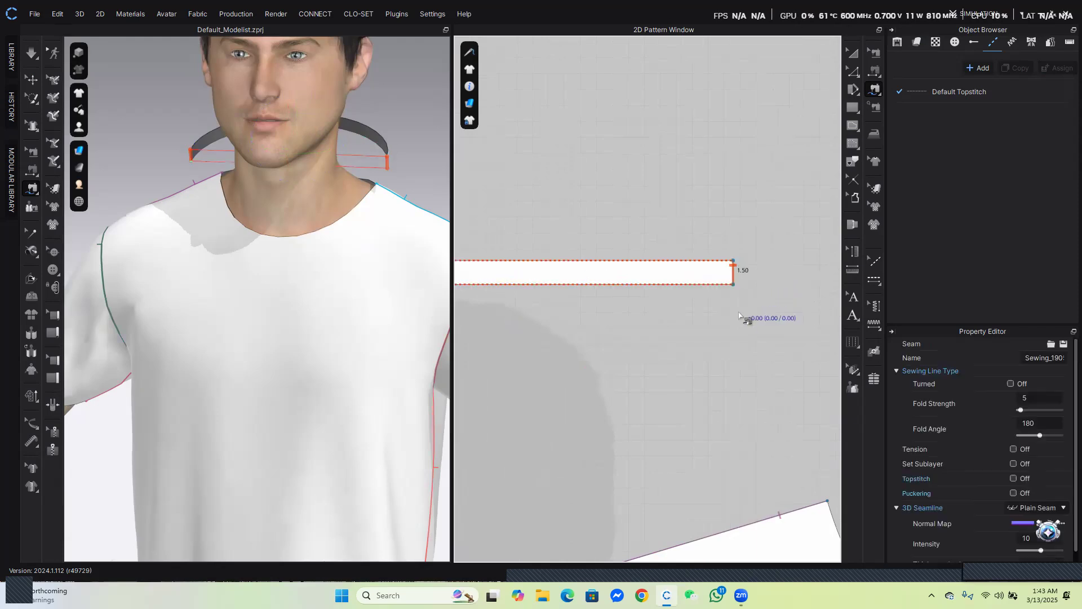
scroll(709, 358, down, 3)
scroll(624, 361, up, 3)
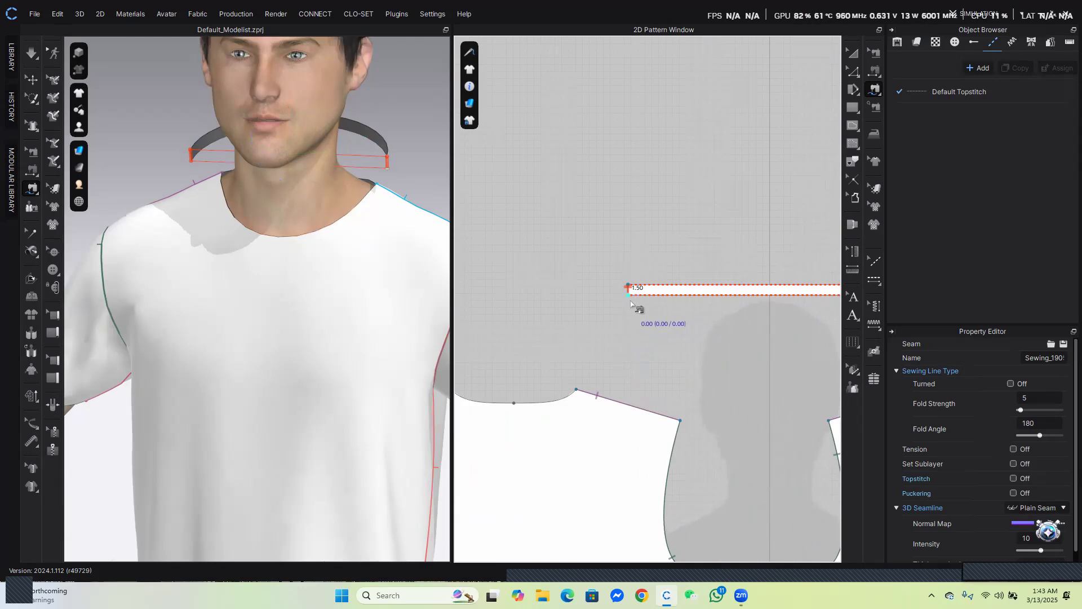
scroll(634, 307, down, 2)
scroll(710, 315, down, 2)
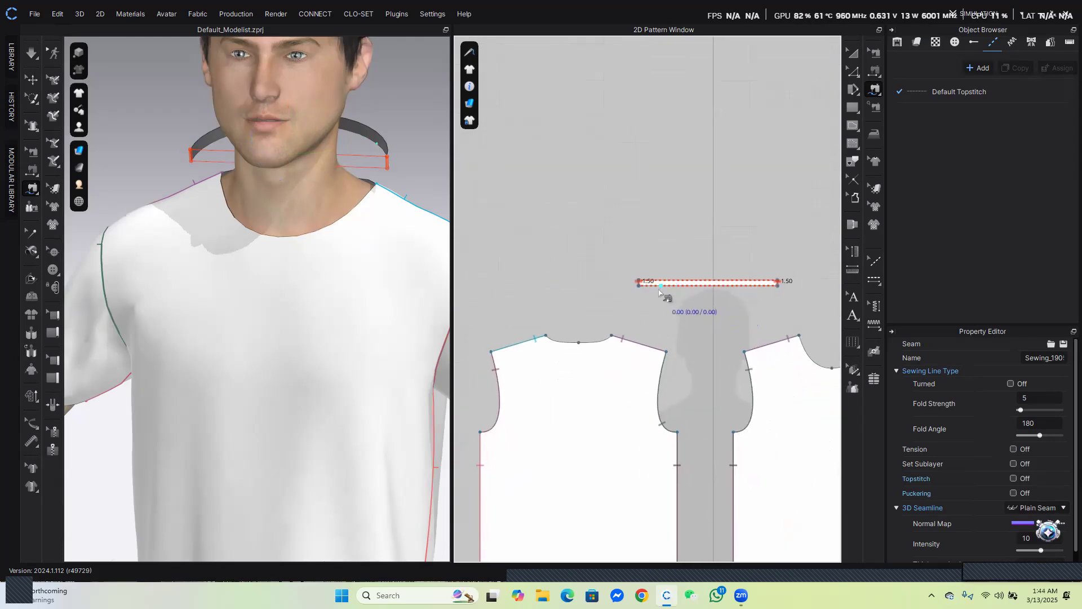
scroll(660, 290, up, 2)
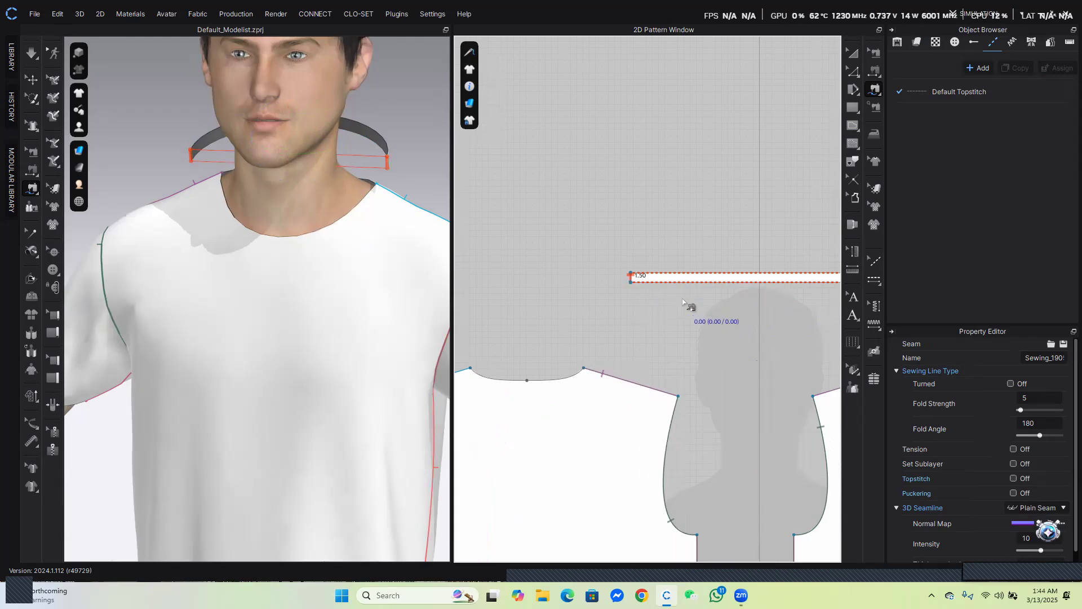
scroll(664, 293, down, 3)
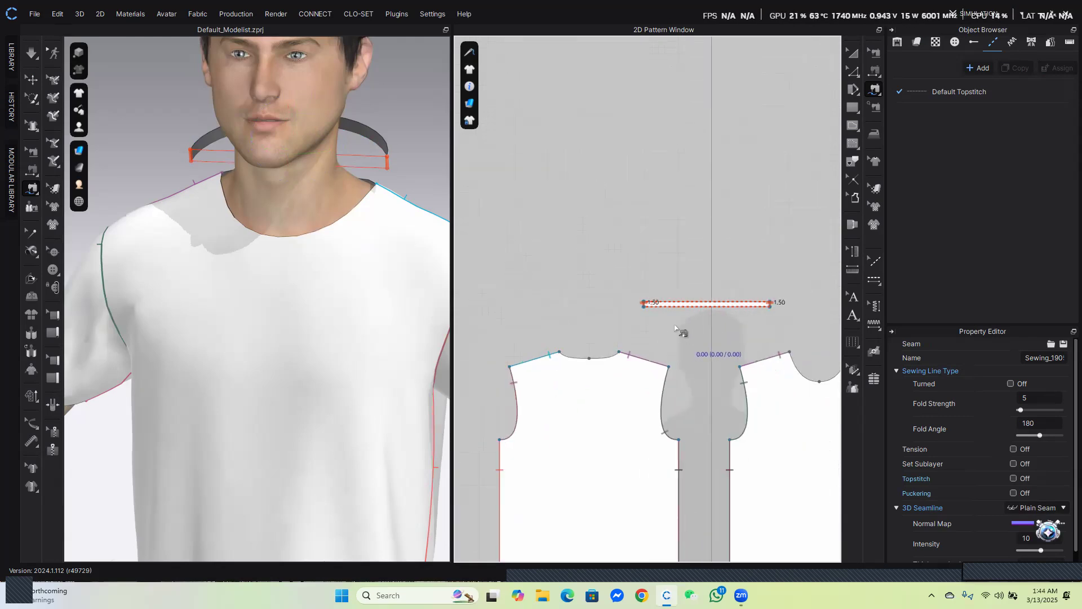
scroll(640, 307, up, 2)
scroll(637, 301, up, 1)
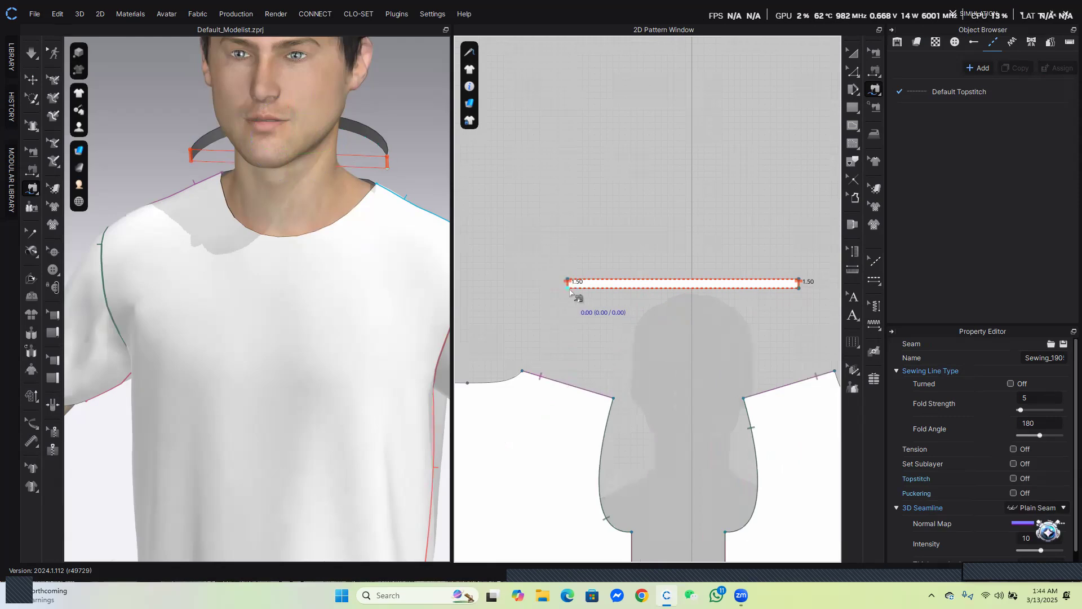
click(584, 299)
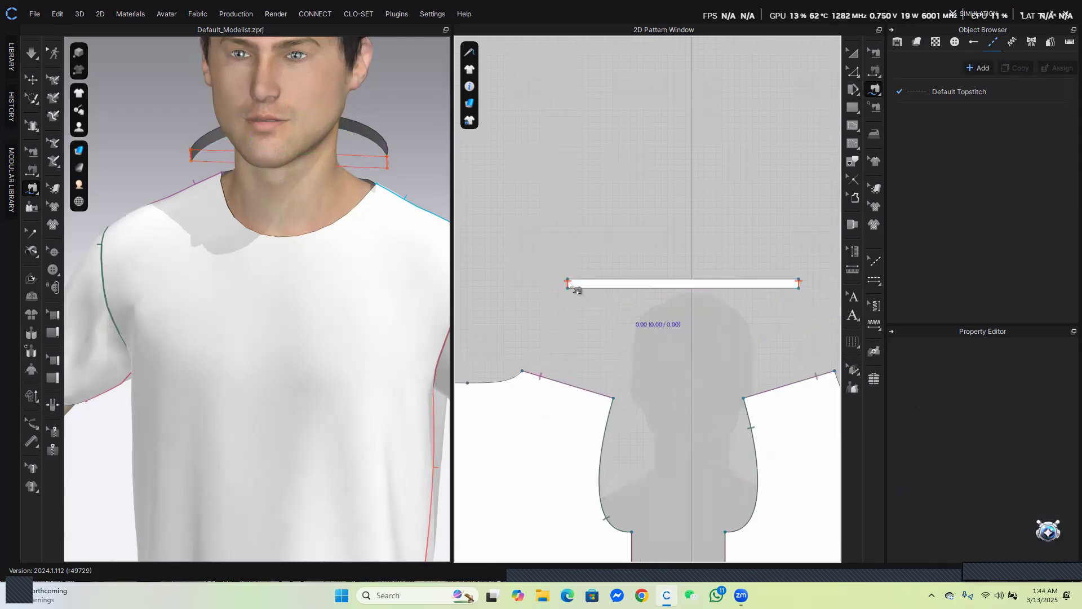
Try to sew the neckband's long edge to the front and back necklines, then undo it
click(597, 307)
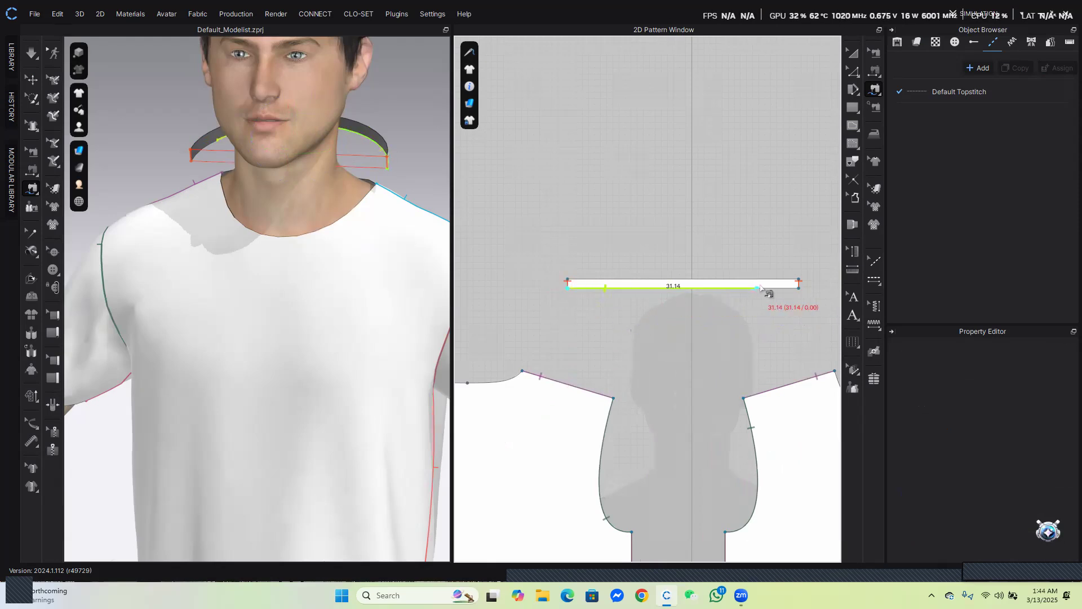
click(795, 293)
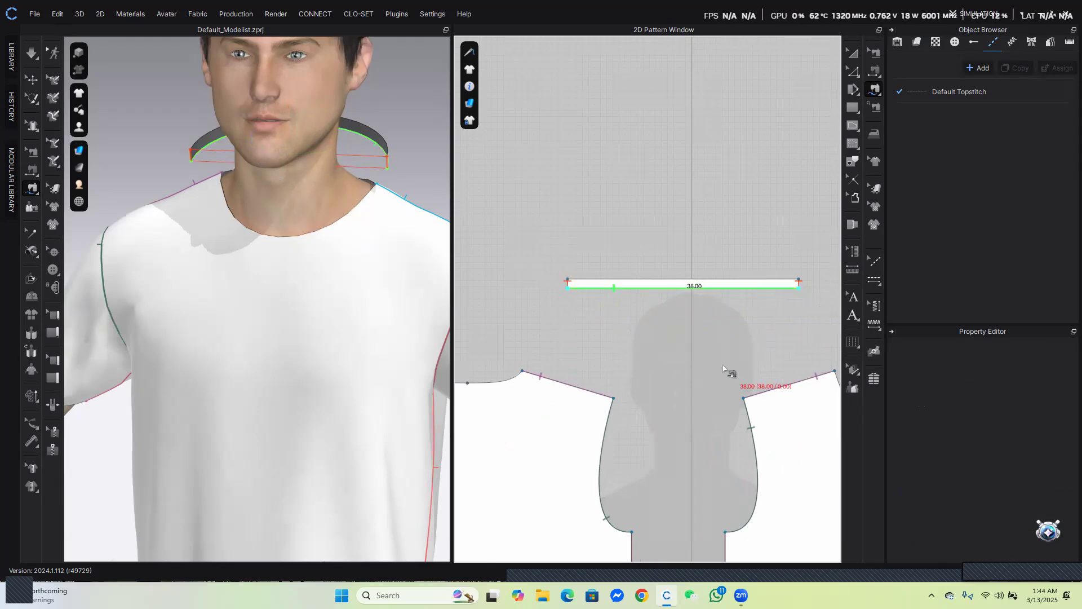
scroll(721, 365, down, 2)
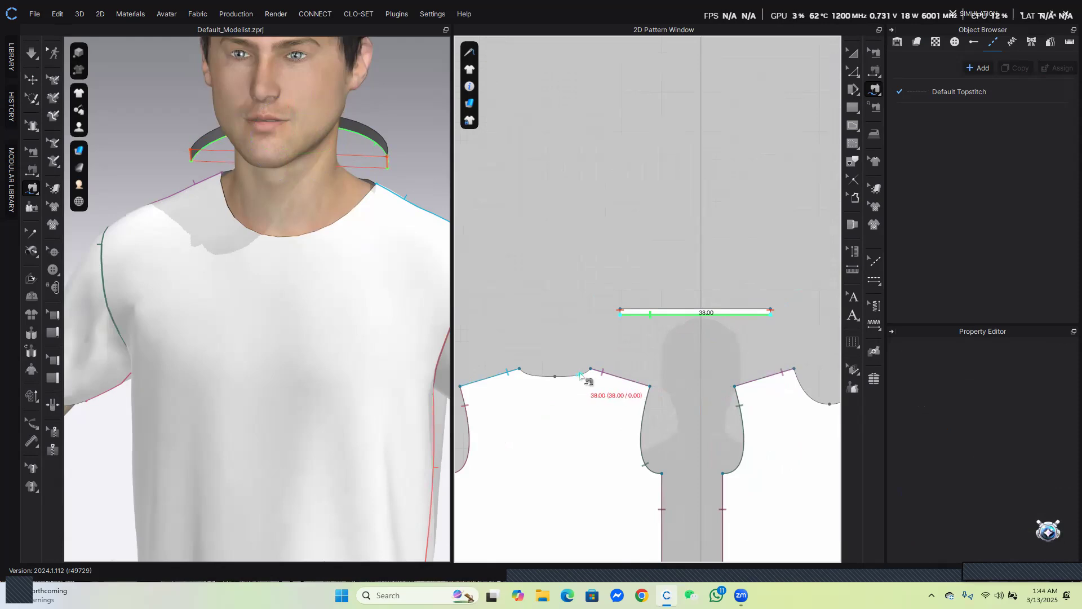
scroll(586, 375, up, 3)
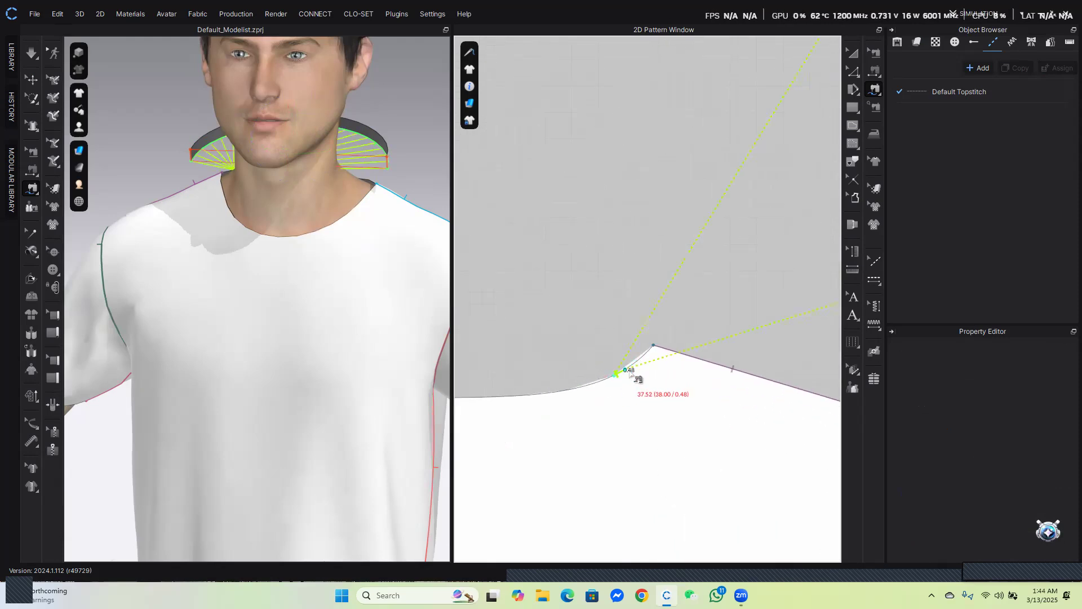
scroll(658, 400, down, 2)
scroll(658, 401, down, 2)
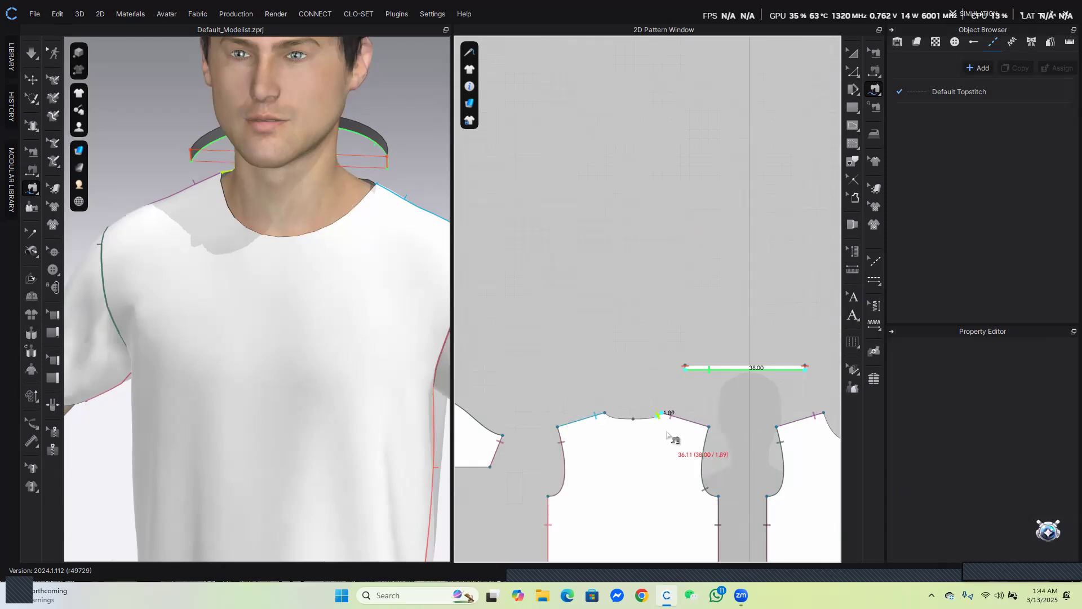
middle_drag(671, 434, 585, 379)
scroll(684, 383, up, 2)
click(676, 341)
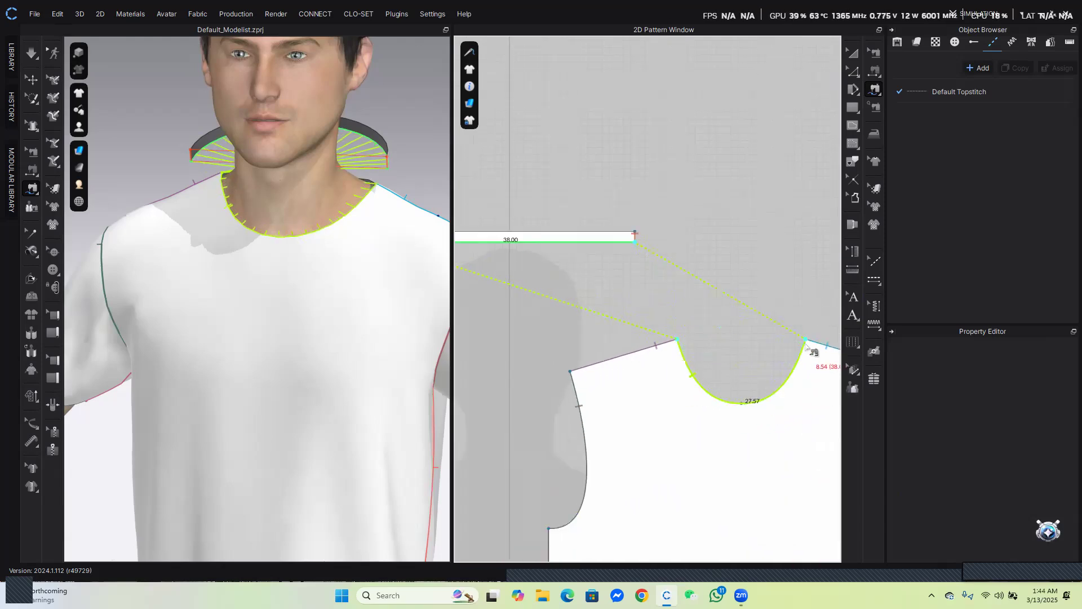
scroll(747, 400, down, 2)
scroll(747, 400, down, 1)
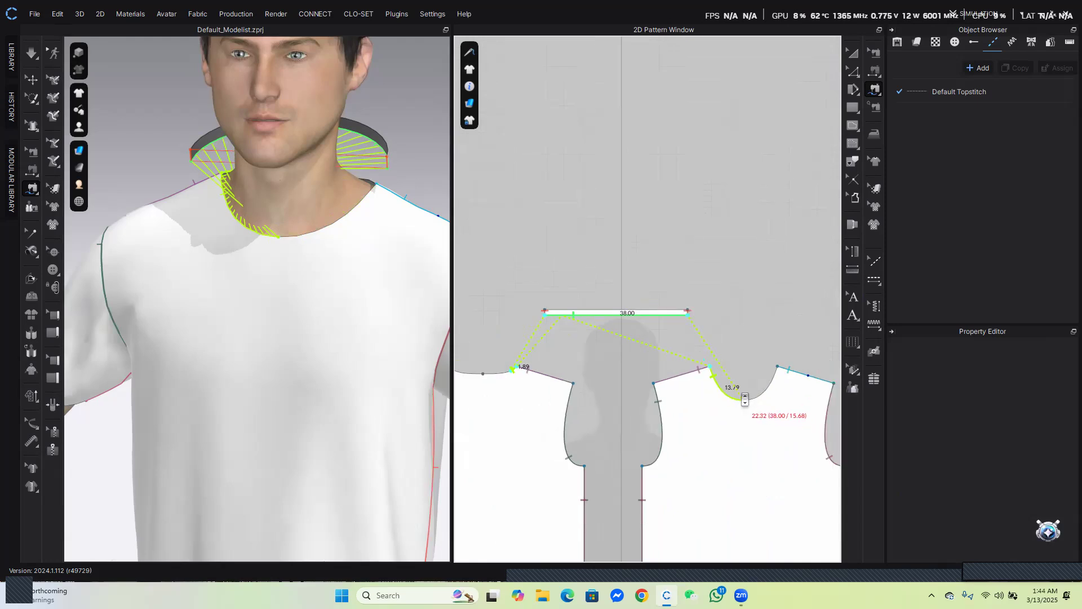
key(ctrl+z)
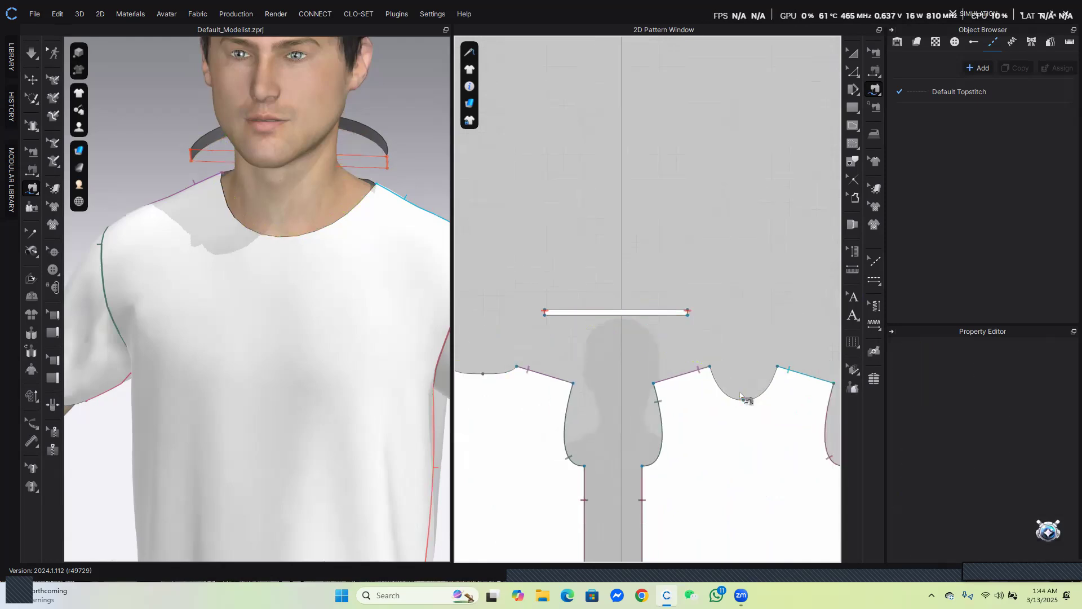
scroll(549, 338, up, 2)
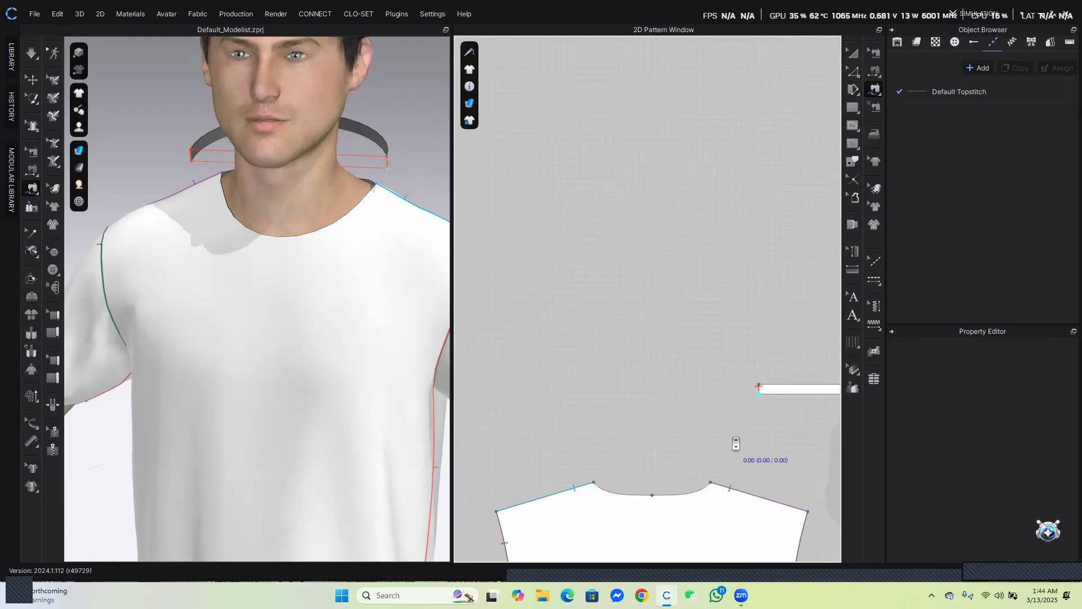
scroll(696, 382, down, 2)
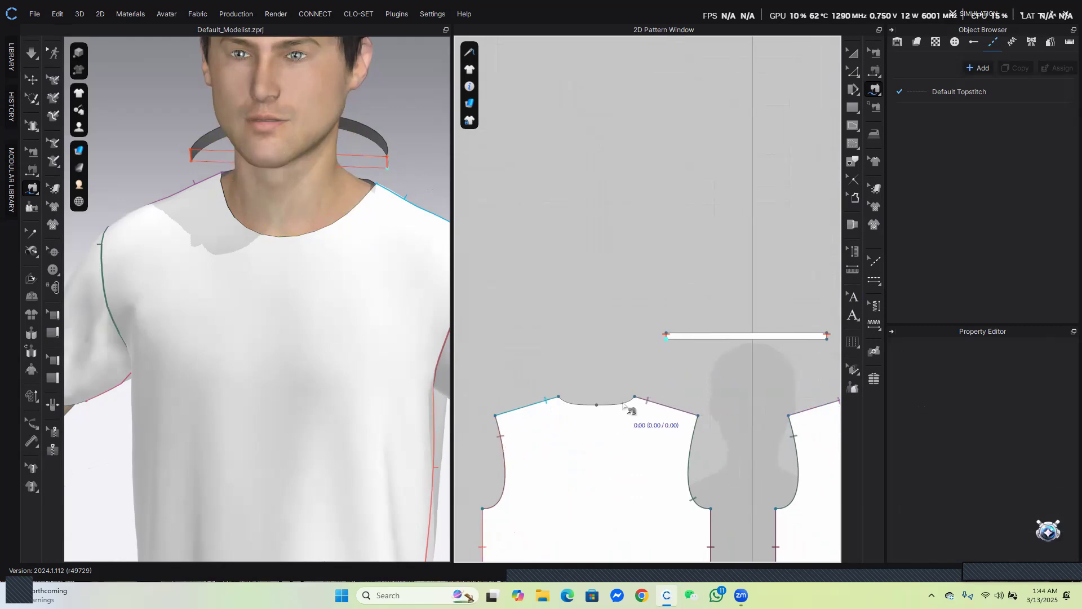
Sew the neckband's long edge to the back and front neckline segments together as one multi-segment seam
right_drag(337, 282, 174, 297)
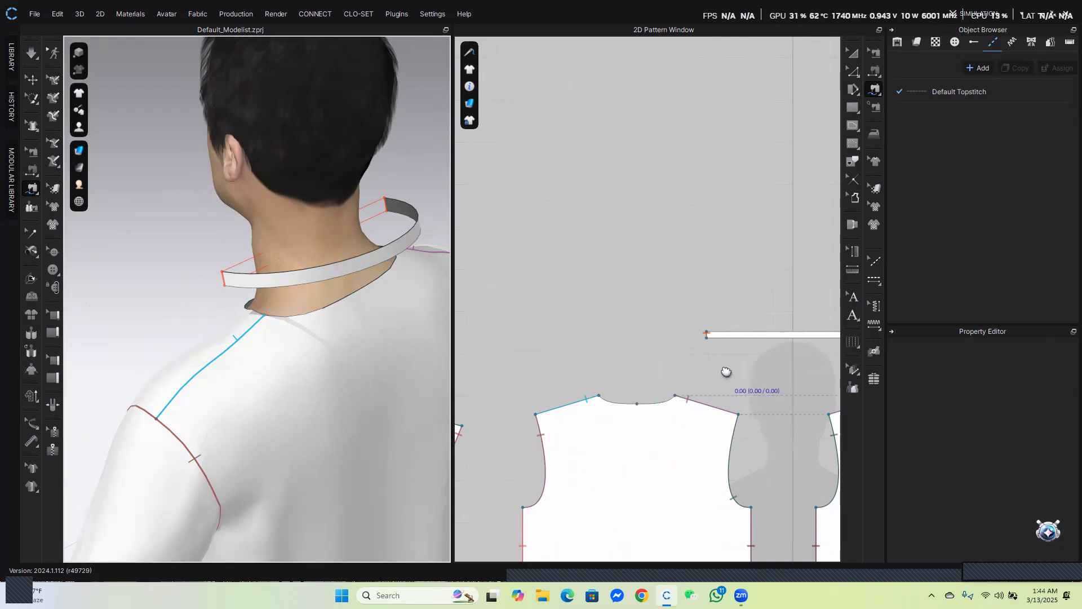
middle_drag(726, 372, 684, 323)
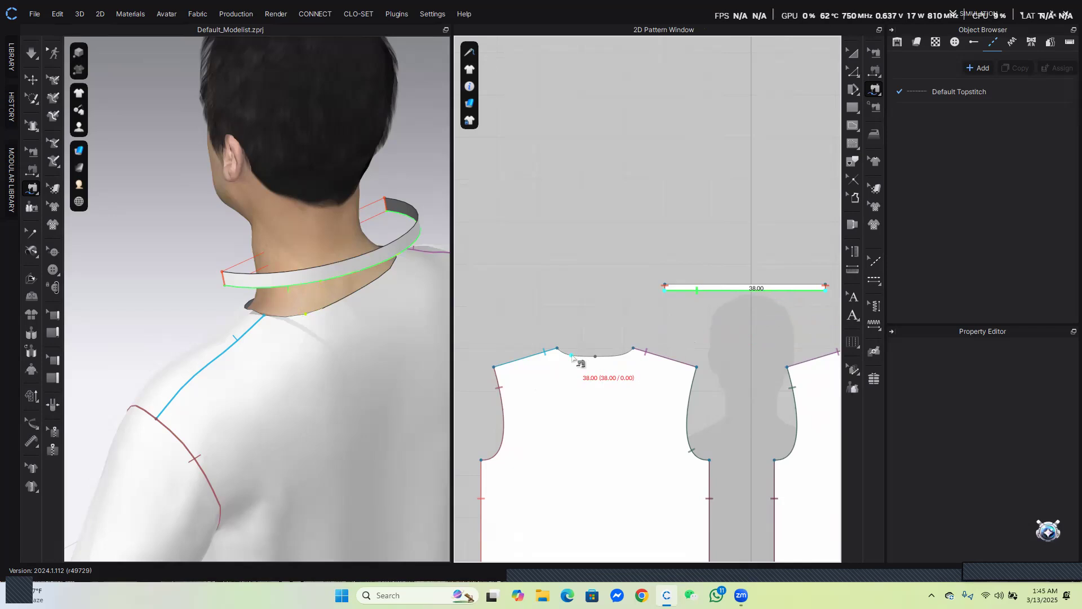
click(635, 350)
middle_drag(683, 396, 581, 366)
scroll(592, 368, down, 2)
right_drag(379, 359, 205, 342)
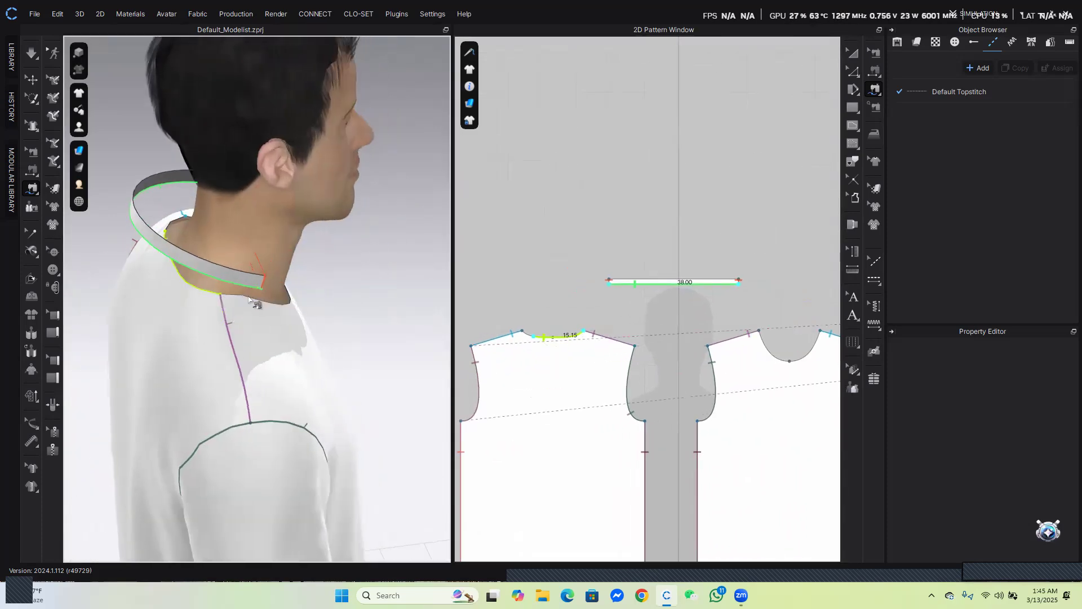
click(761, 338)
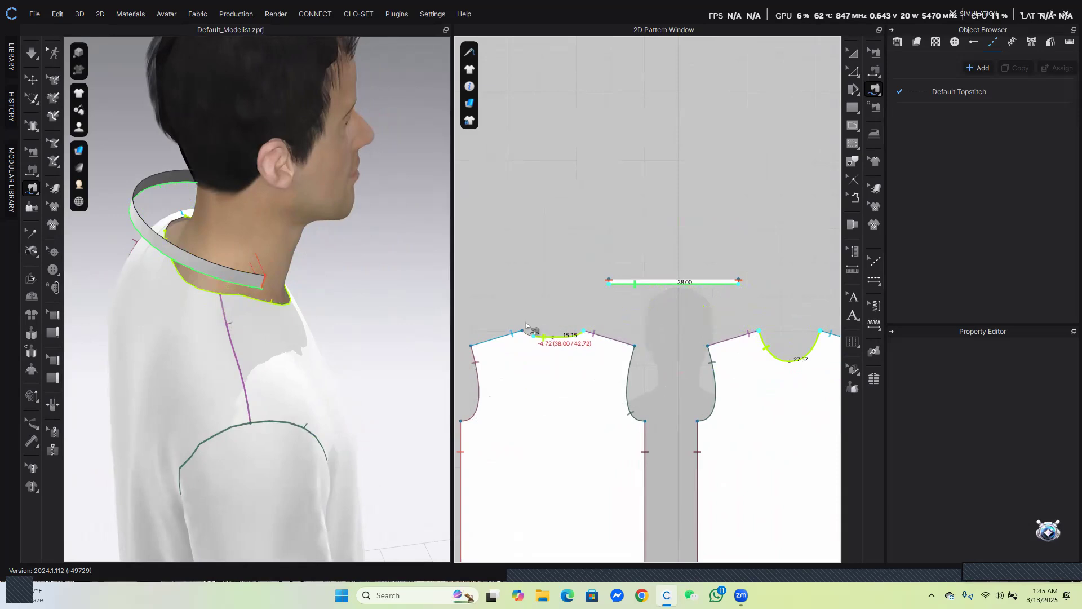
click(523, 334)
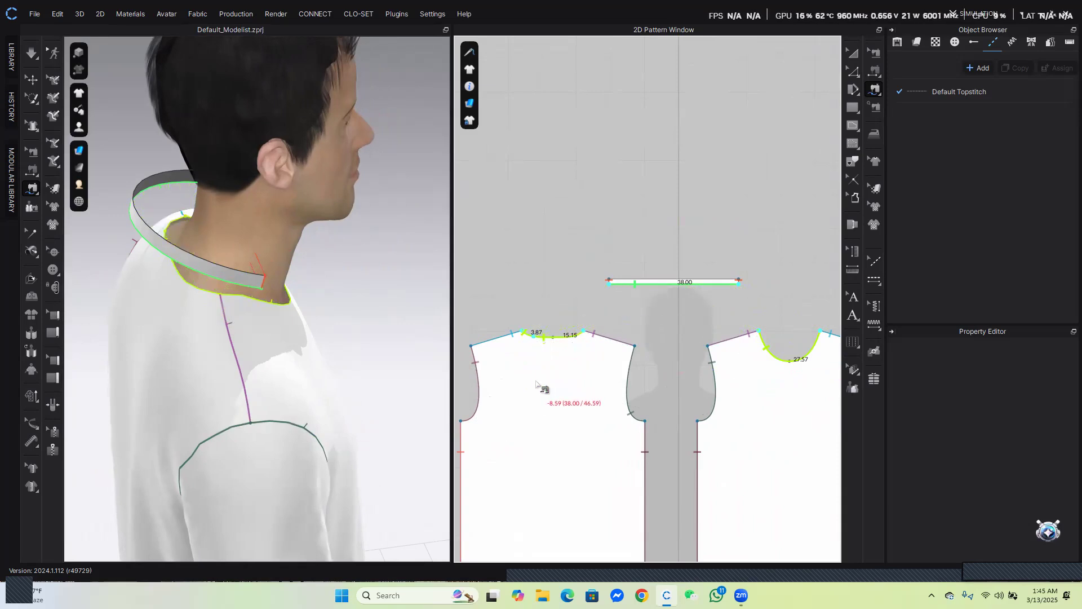
key(Return)
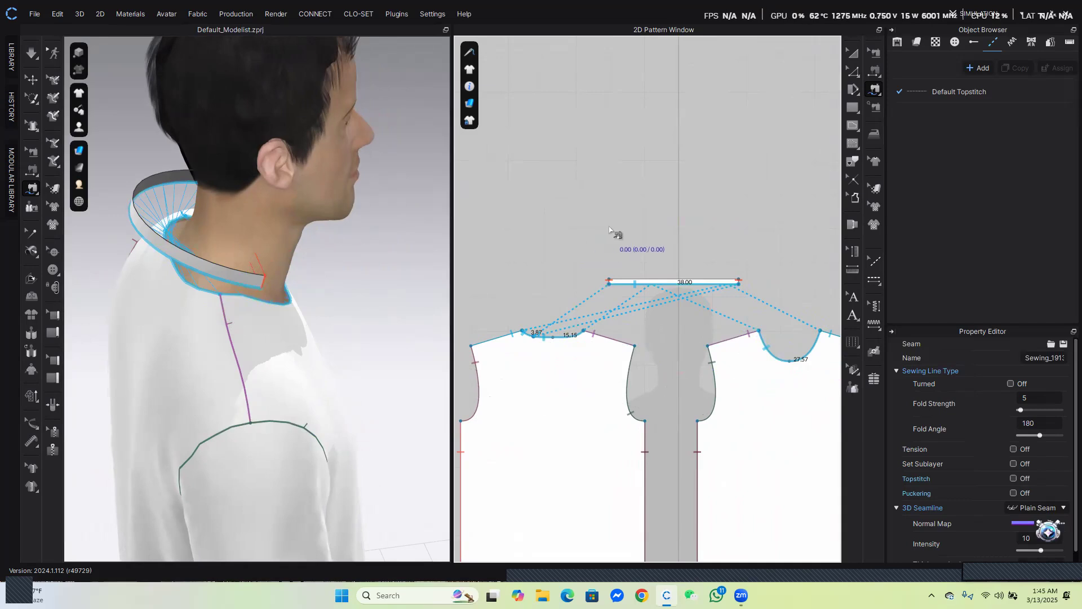
Simulate the shirt so the neckband settles around the neck, tugging the sleeve into place during simulation
key(space)
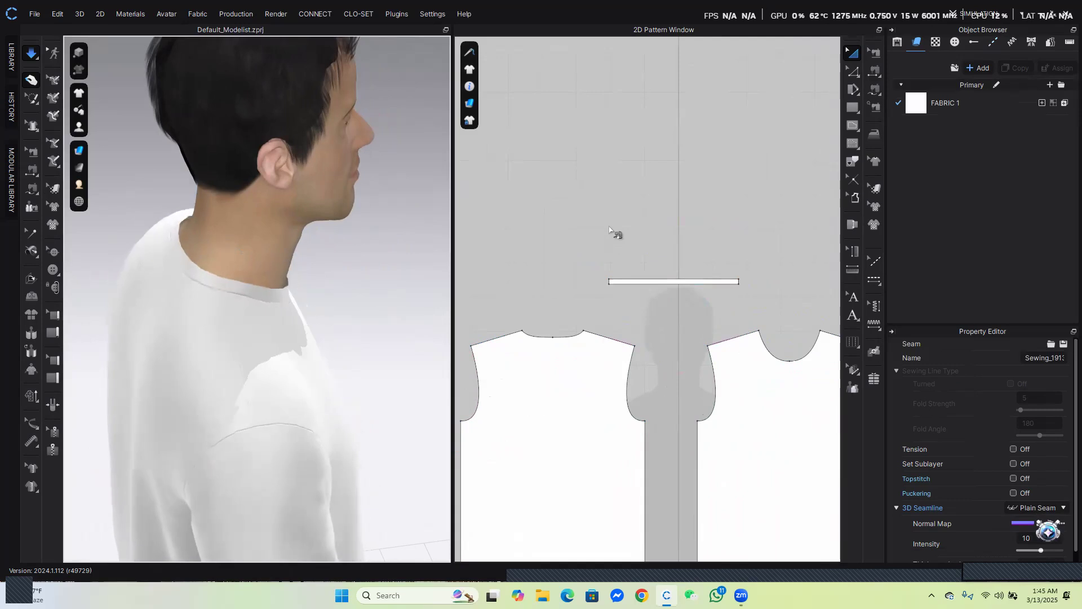
right_drag(288, 340, 348, 273)
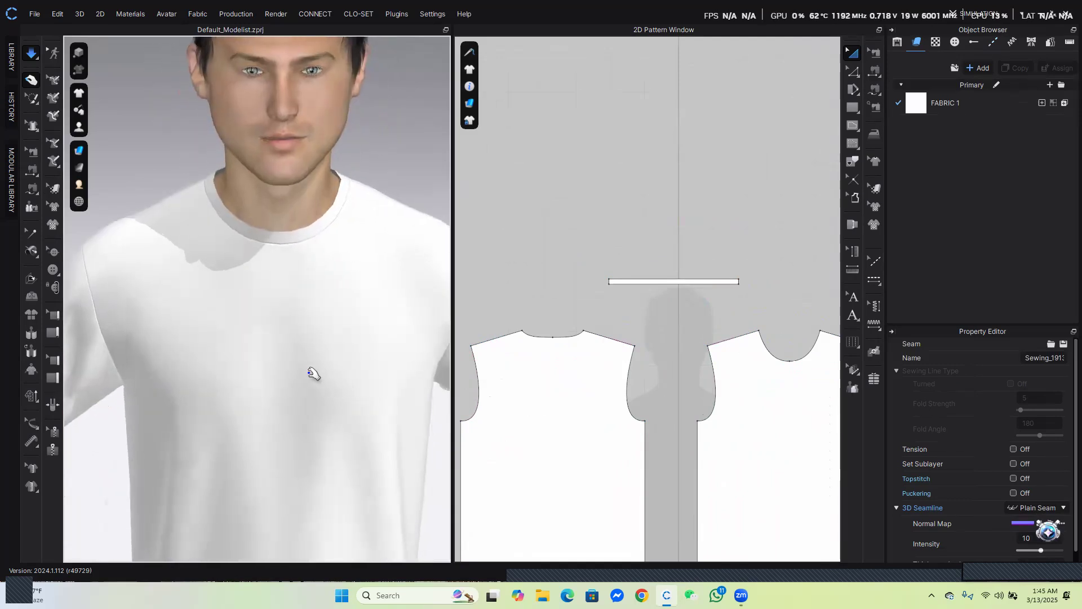
scroll(313, 379, down, 4)
scroll(313, 380, down, 2)
scroll(279, 299, up, 6)
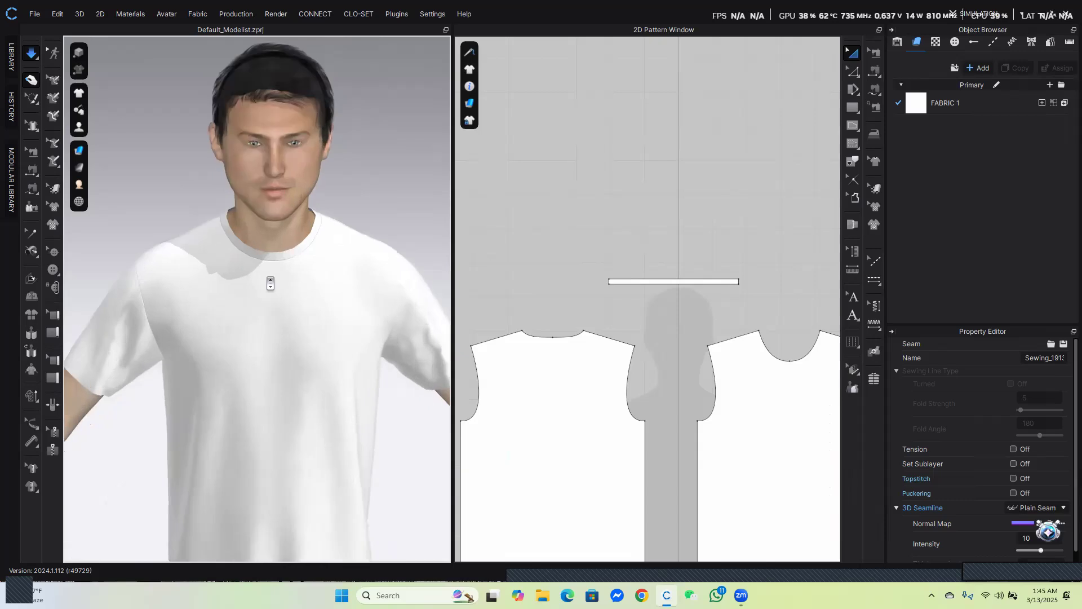
scroll(290, 293, down, 3)
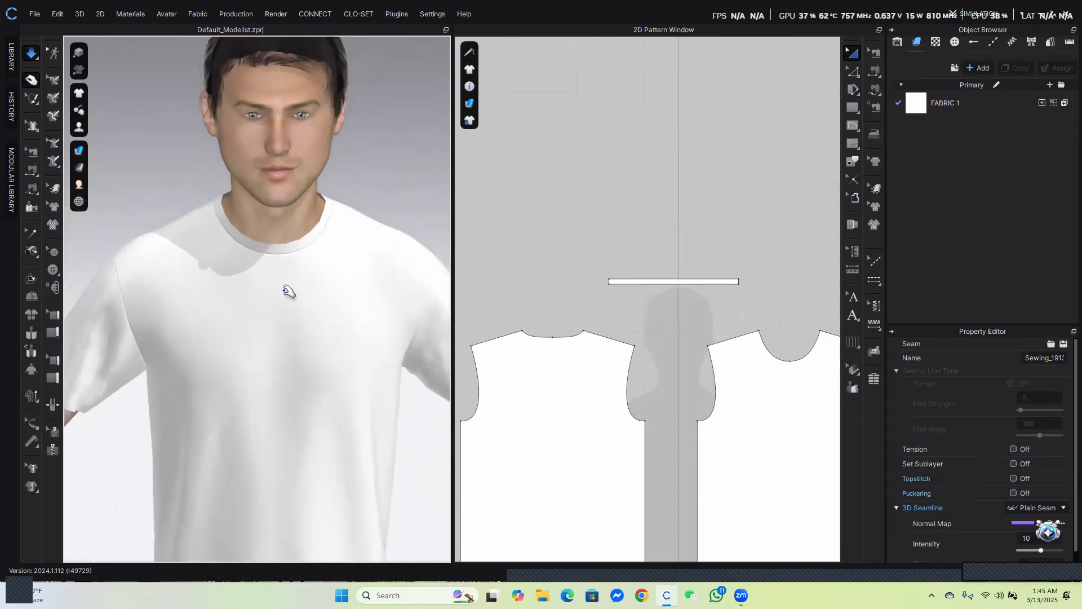
click(103, 370)
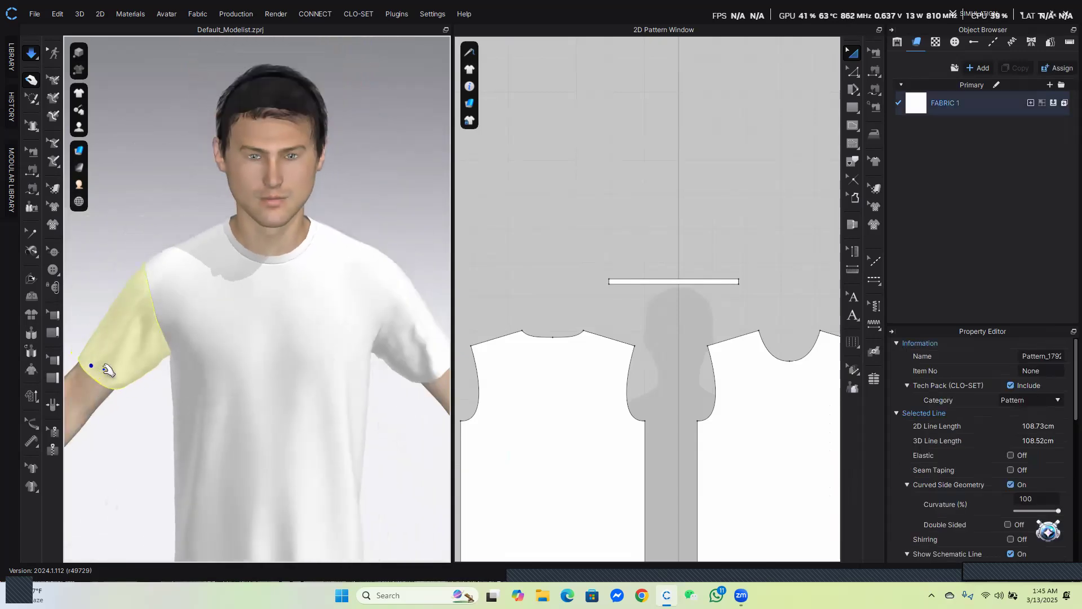
right_drag(107, 366, 149, 363)
right_drag(290, 353, 242, 356)
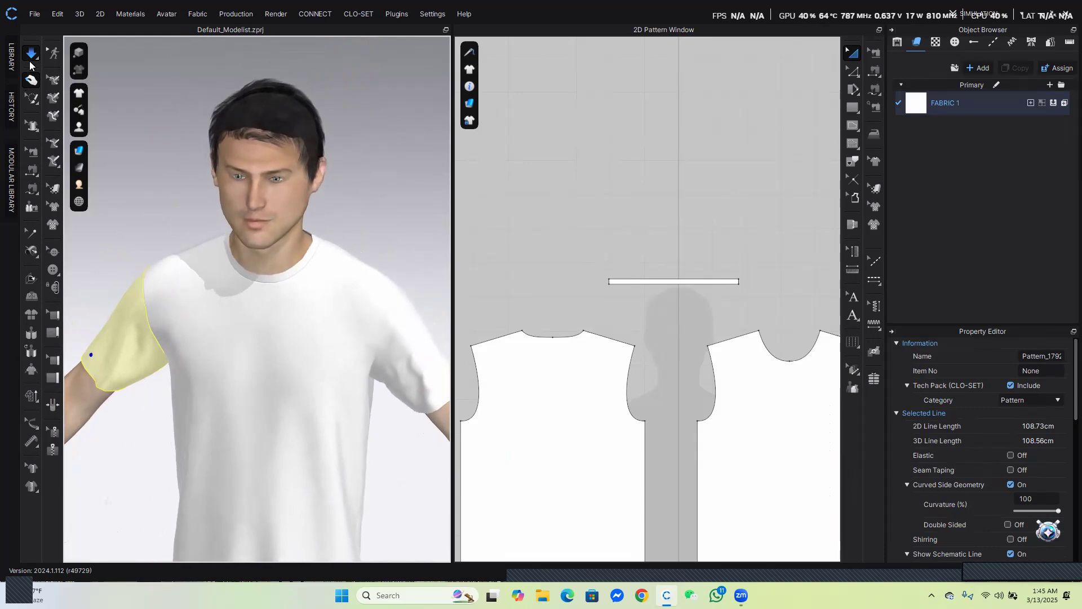
click(31, 189)
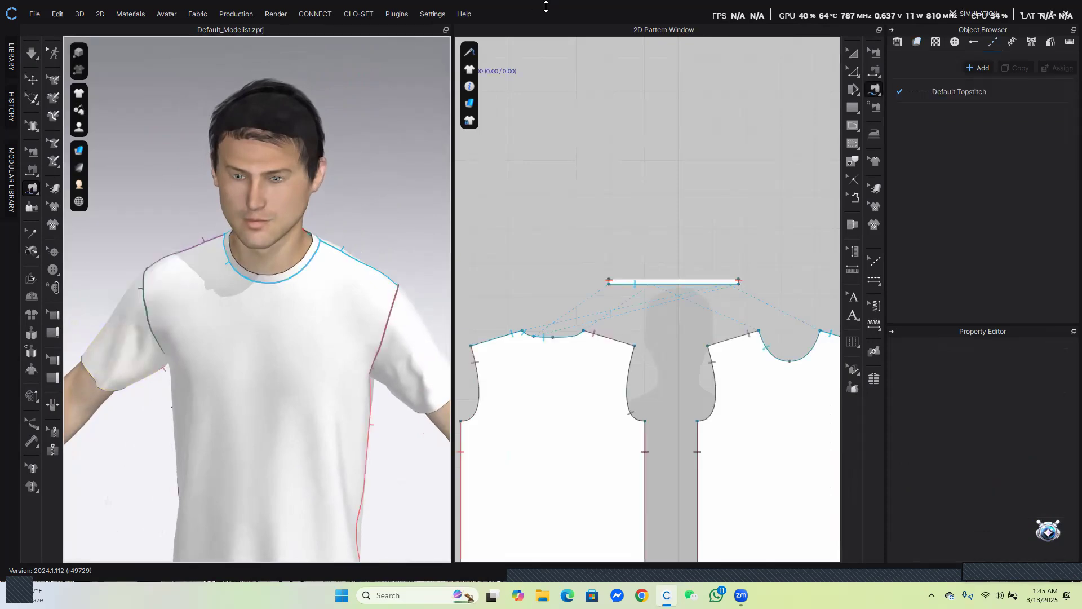